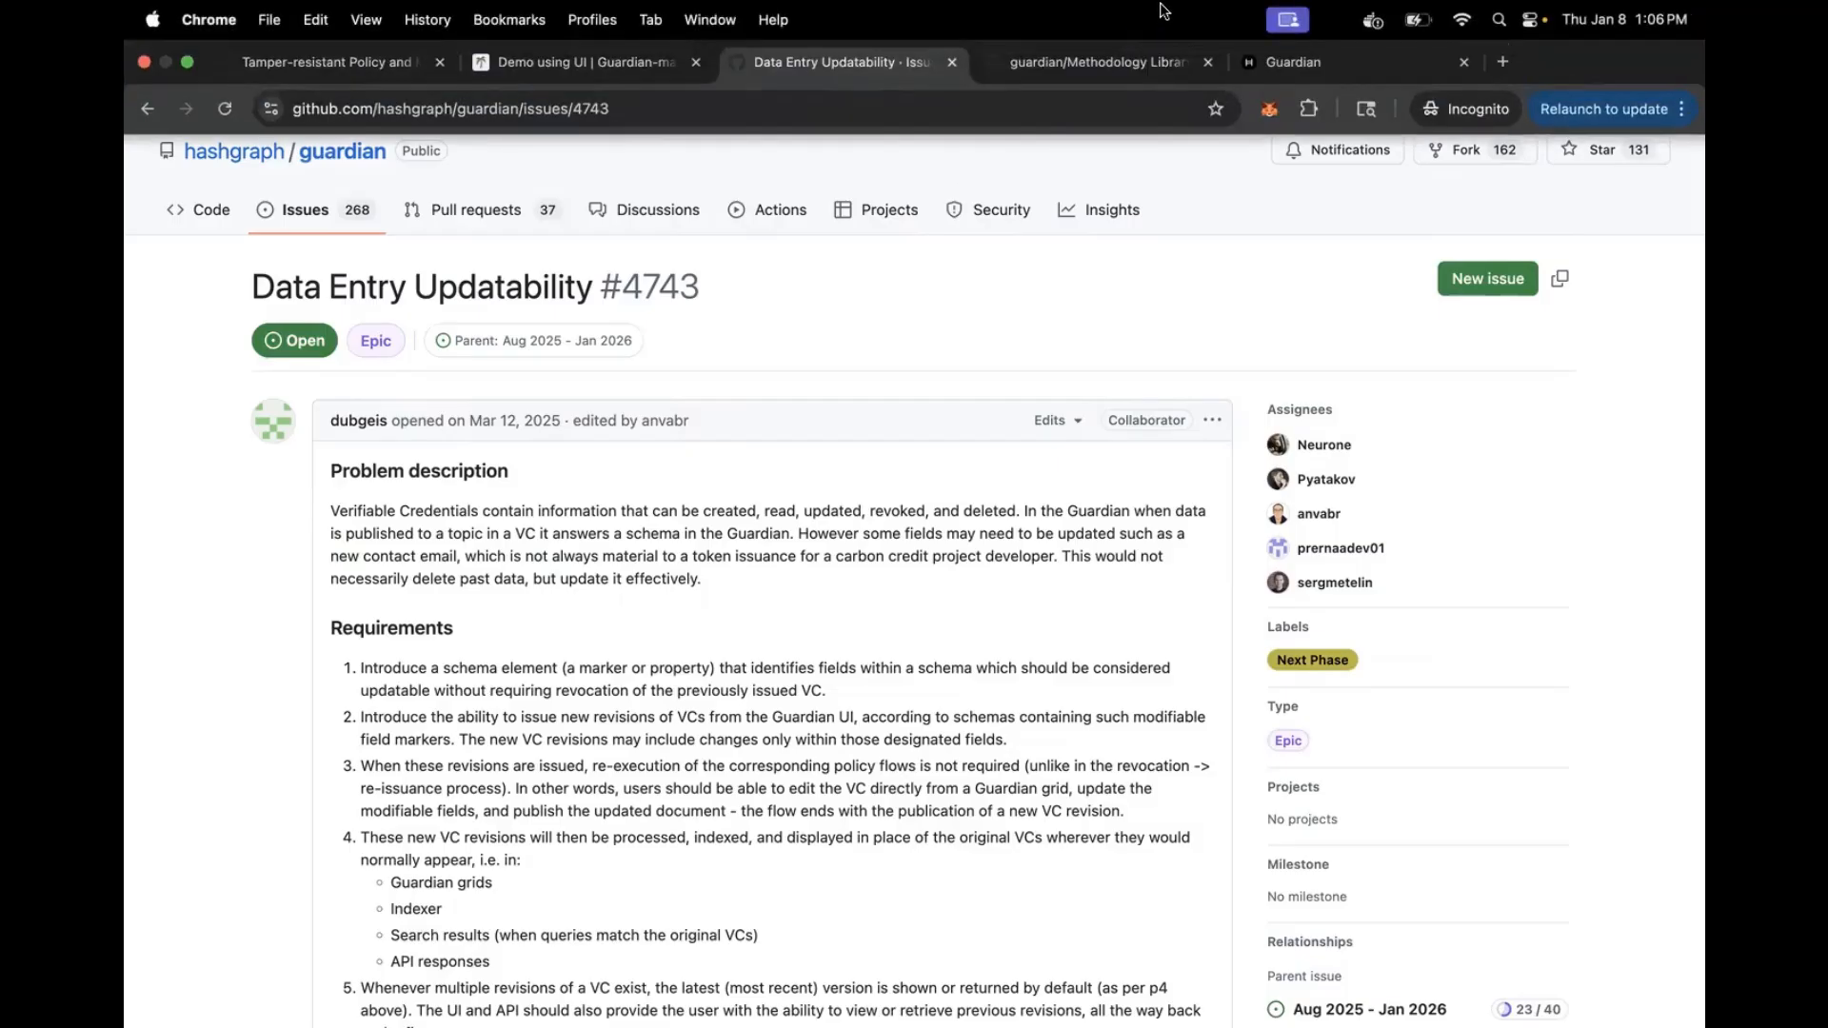
# Switch to the Guardian site and open the page for managing policy schemas
pyautogui.click(1312, 63)
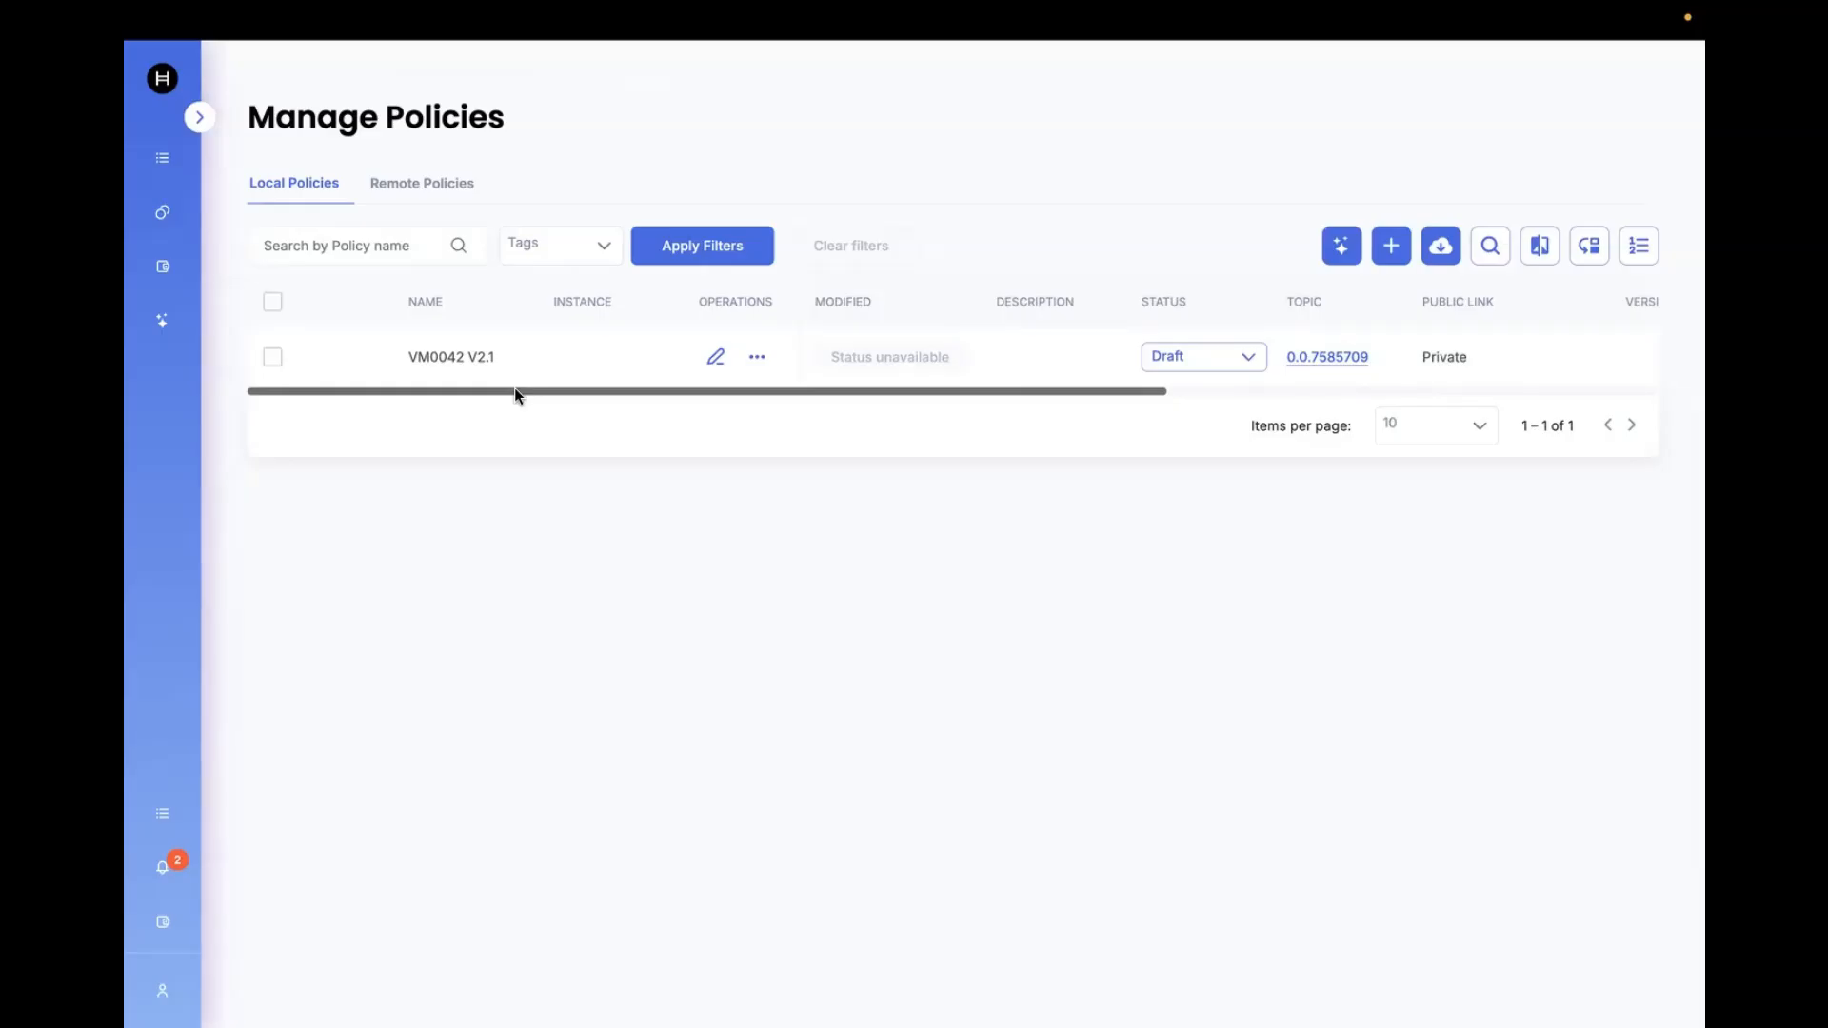
pyautogui.moveTo(131, 200)
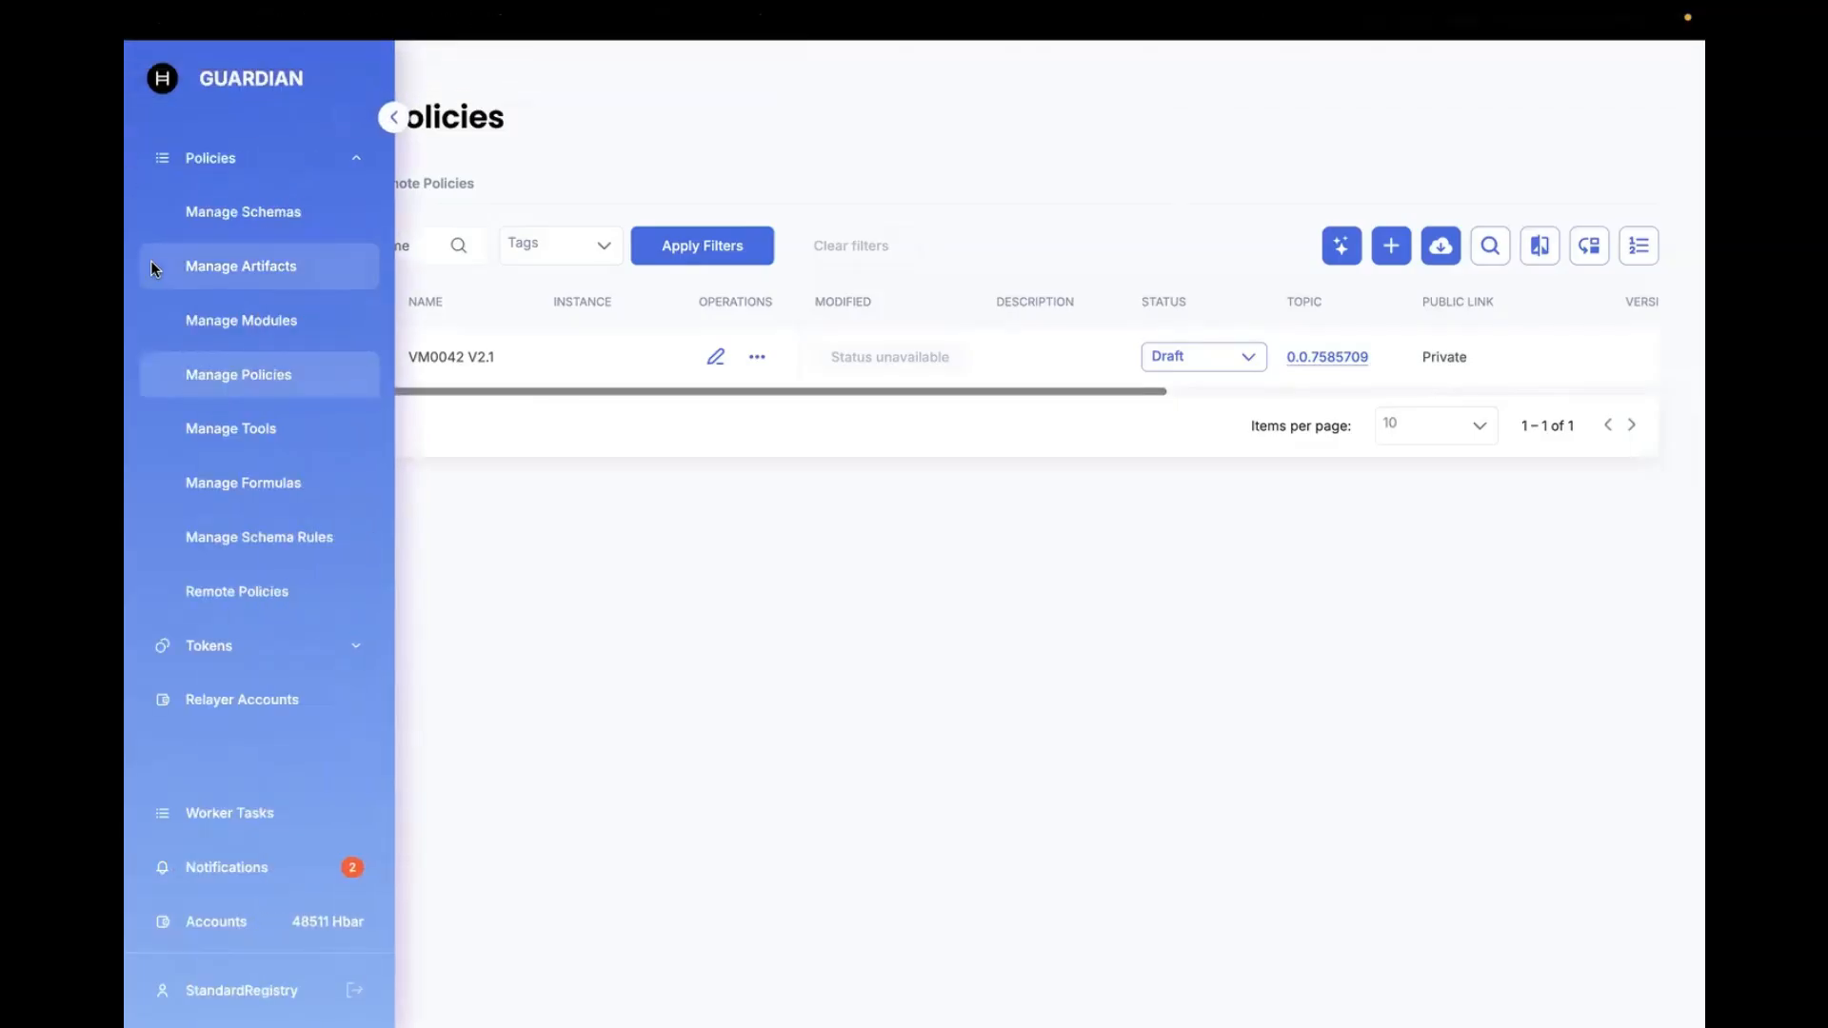
pyautogui.click(306, 211)
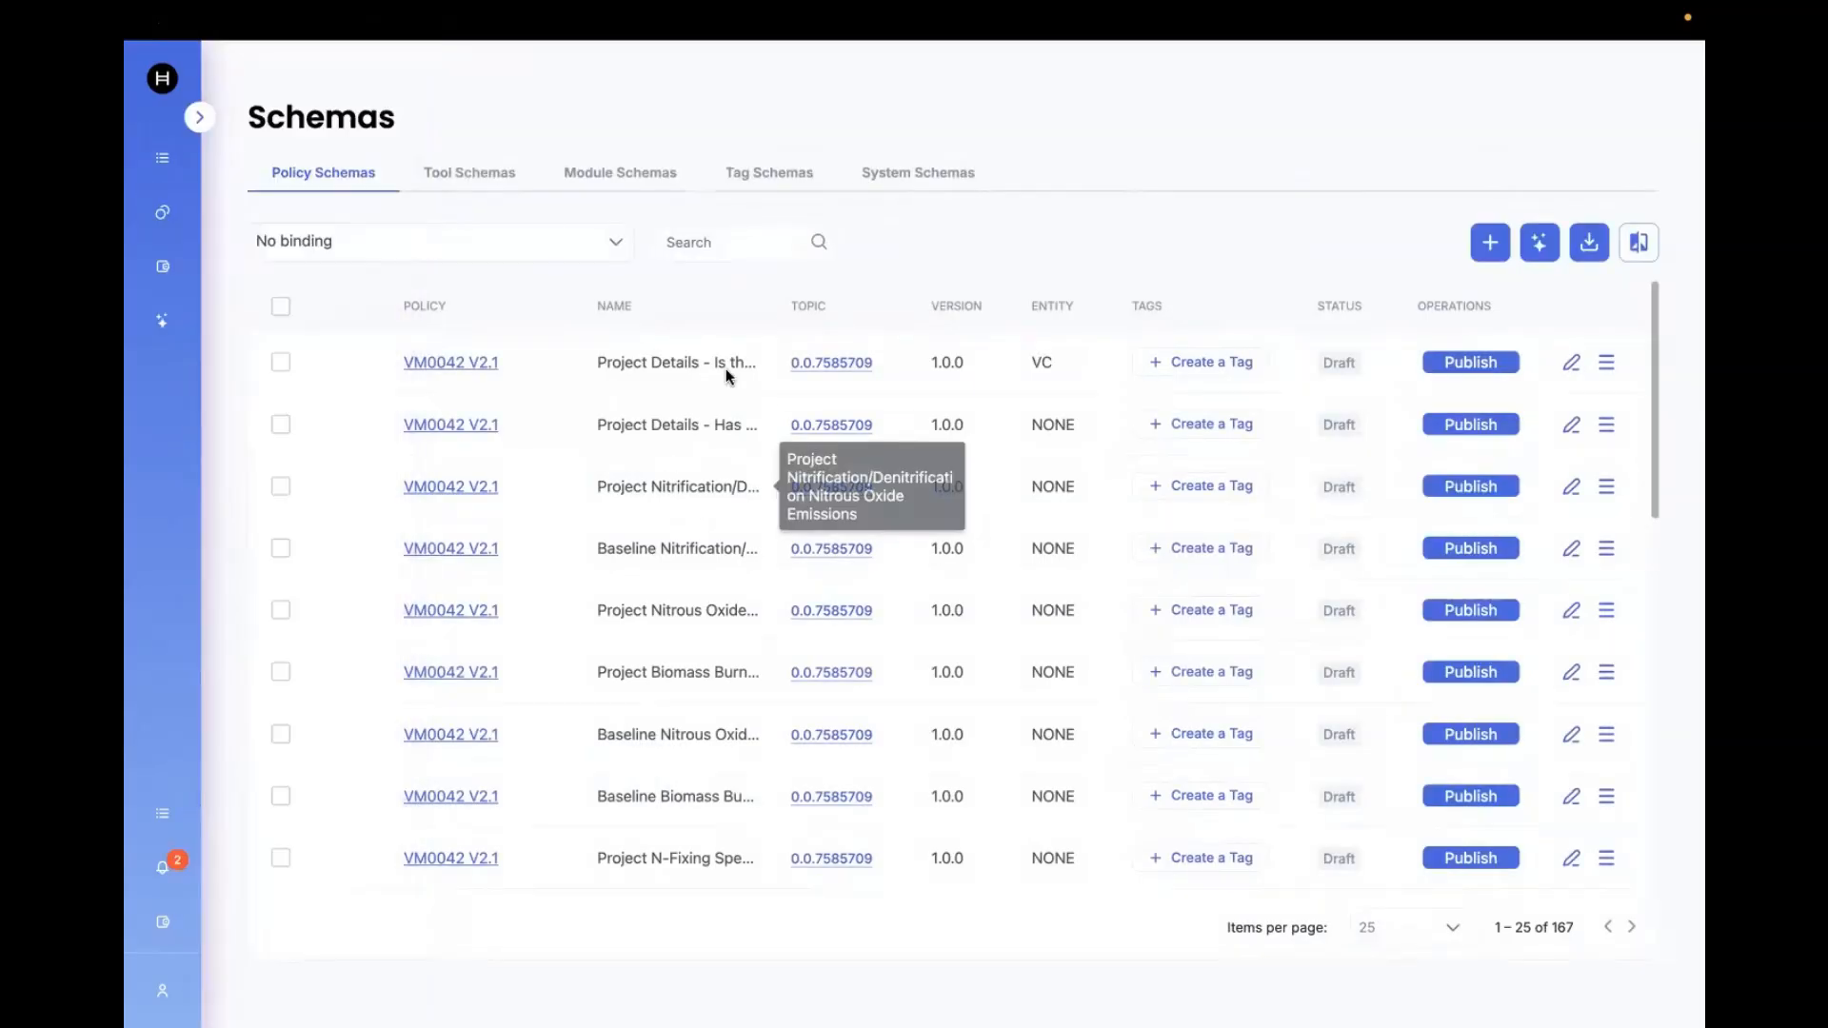
# Search the policy schemas for "project pr" and open the Project Proponent schema for editing
pyautogui.click(712, 242)
pyautogui.write('project pr')
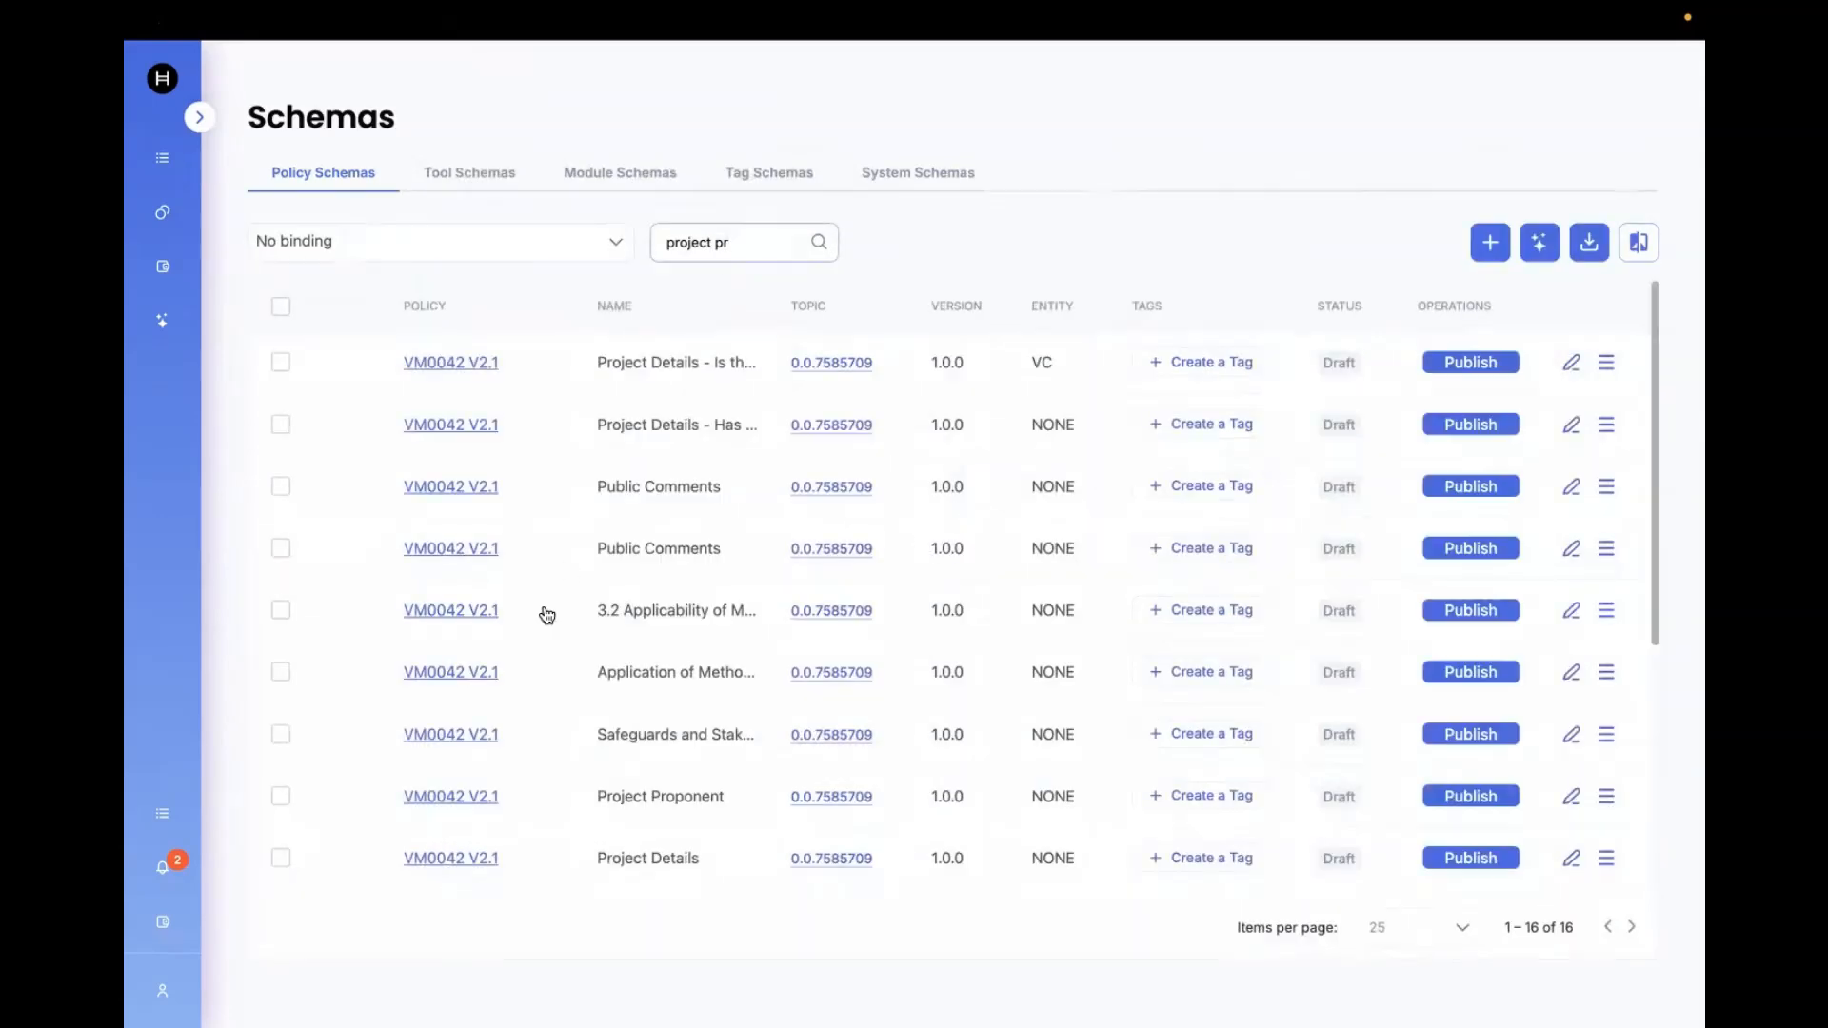
pyautogui.click(1569, 796)
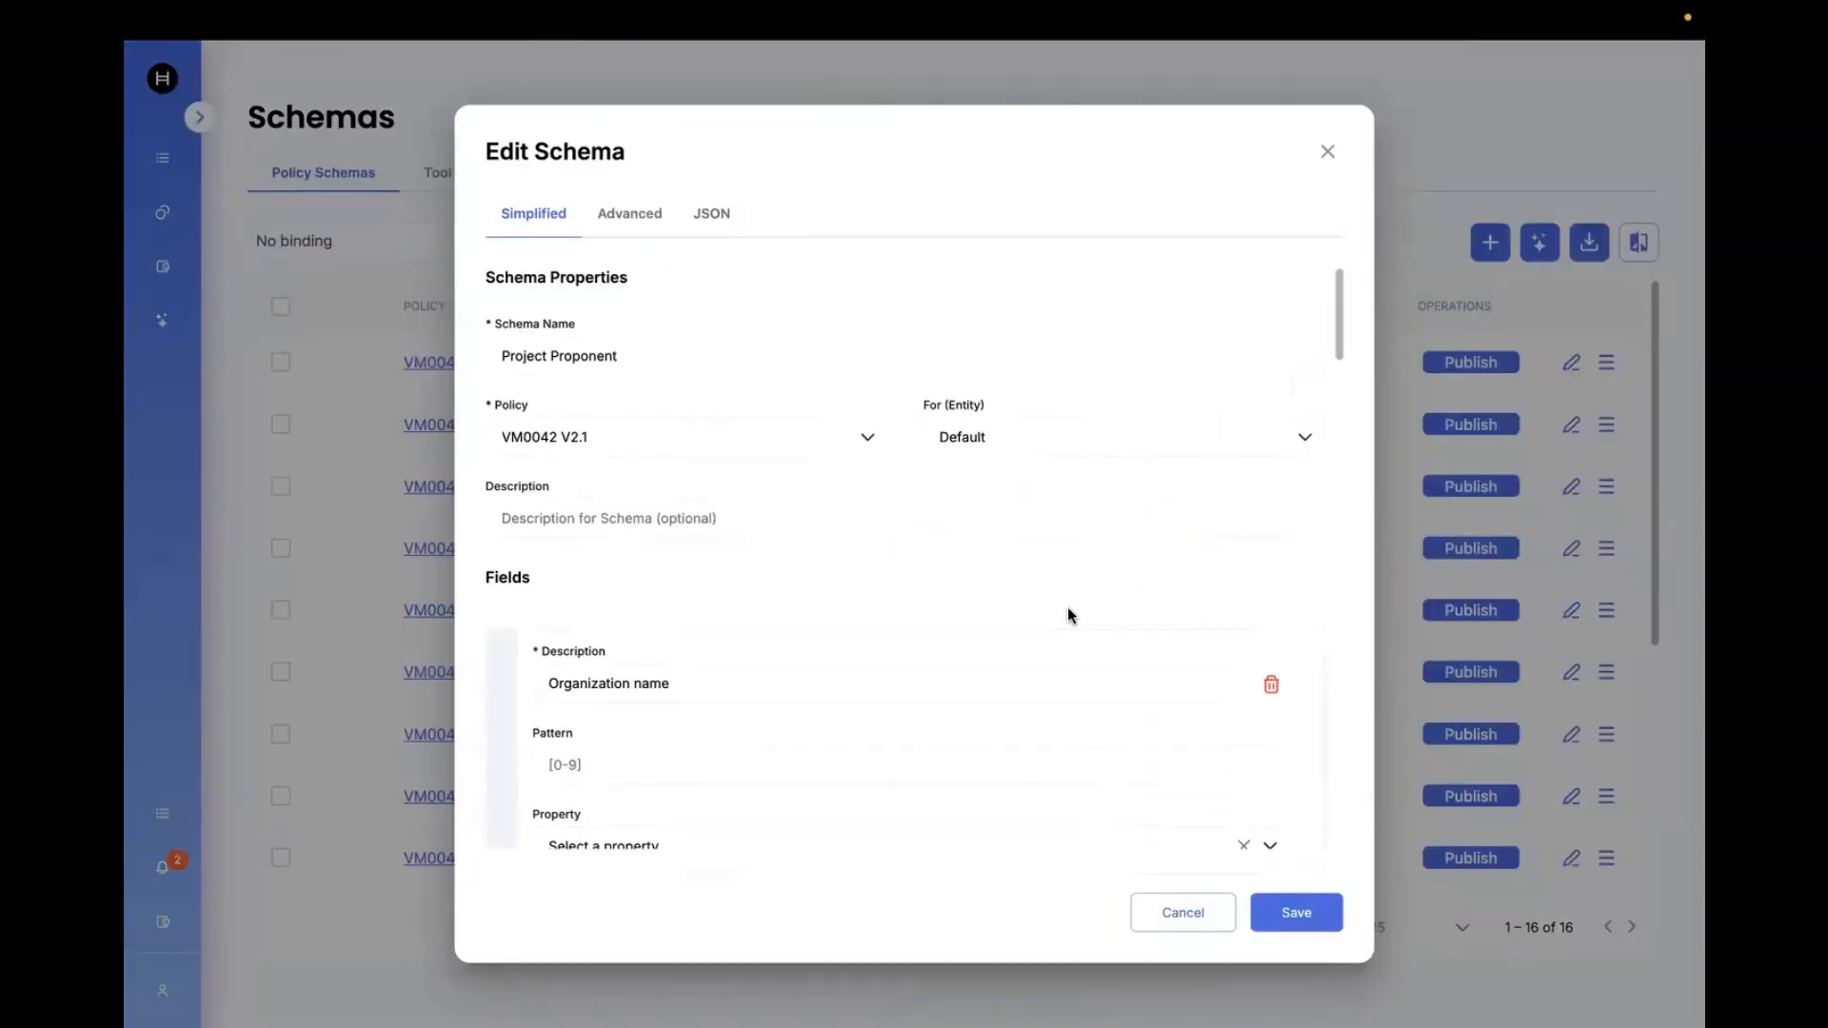
# Mark the Organization name, Contact person, Title and Address fields of the schema as updatable
pyautogui.scroll(-5, 1068, 615)
pyautogui.scroll(1, 1047, 667)
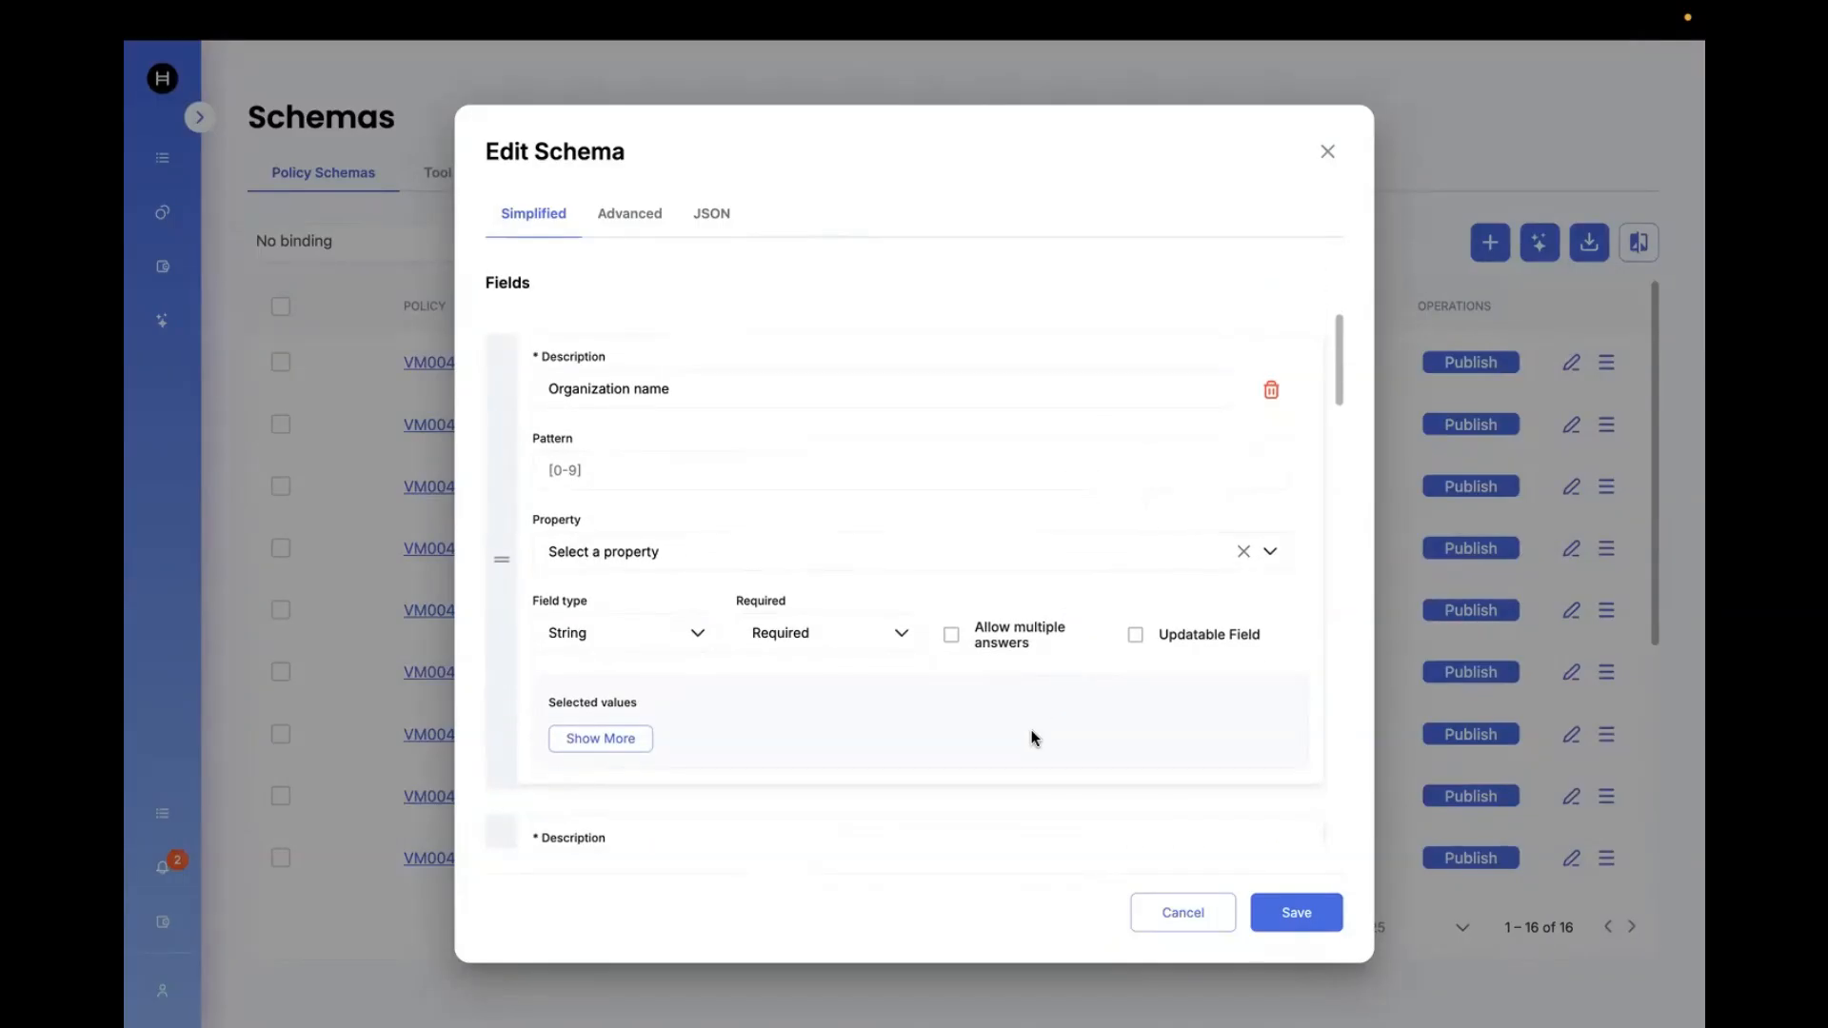
pyautogui.scroll(2, 797, 486)
pyautogui.scroll(-3, 797, 495)
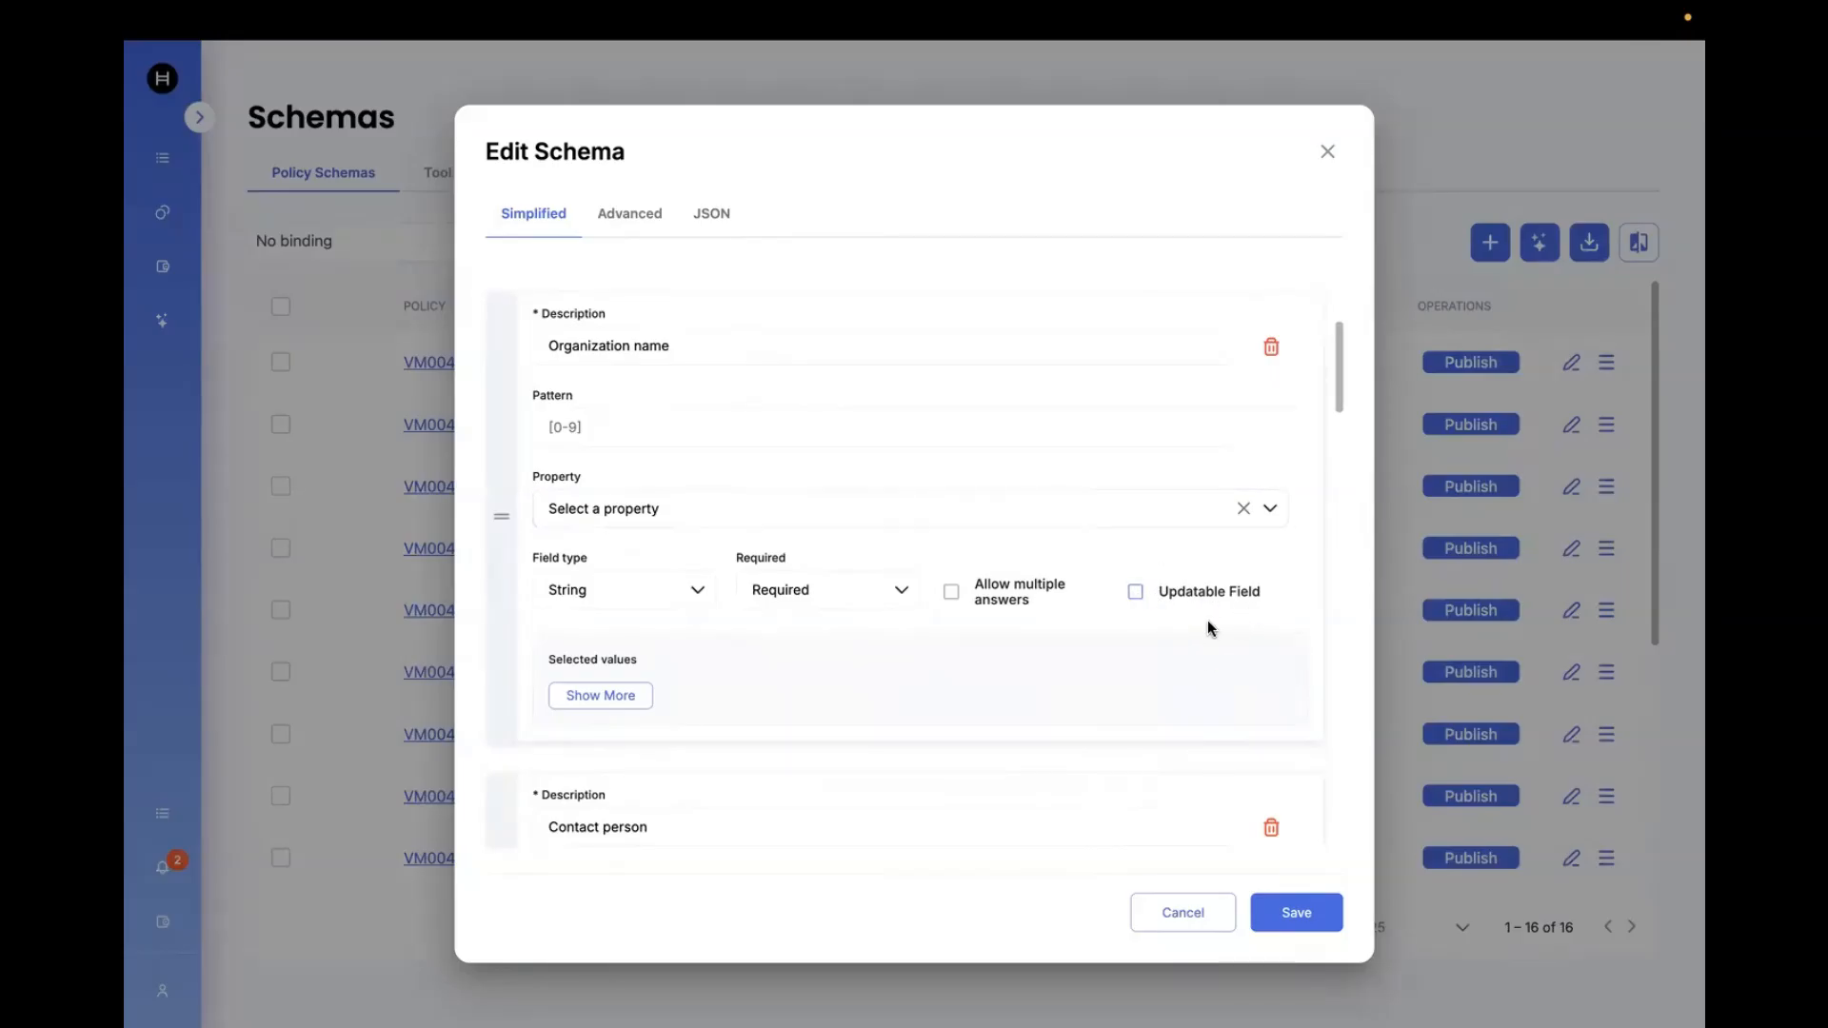
pyautogui.click(1137, 594)
pyautogui.scroll(-3, 1074, 710)
pyautogui.scroll(1, 1074, 701)
pyautogui.click(1135, 500)
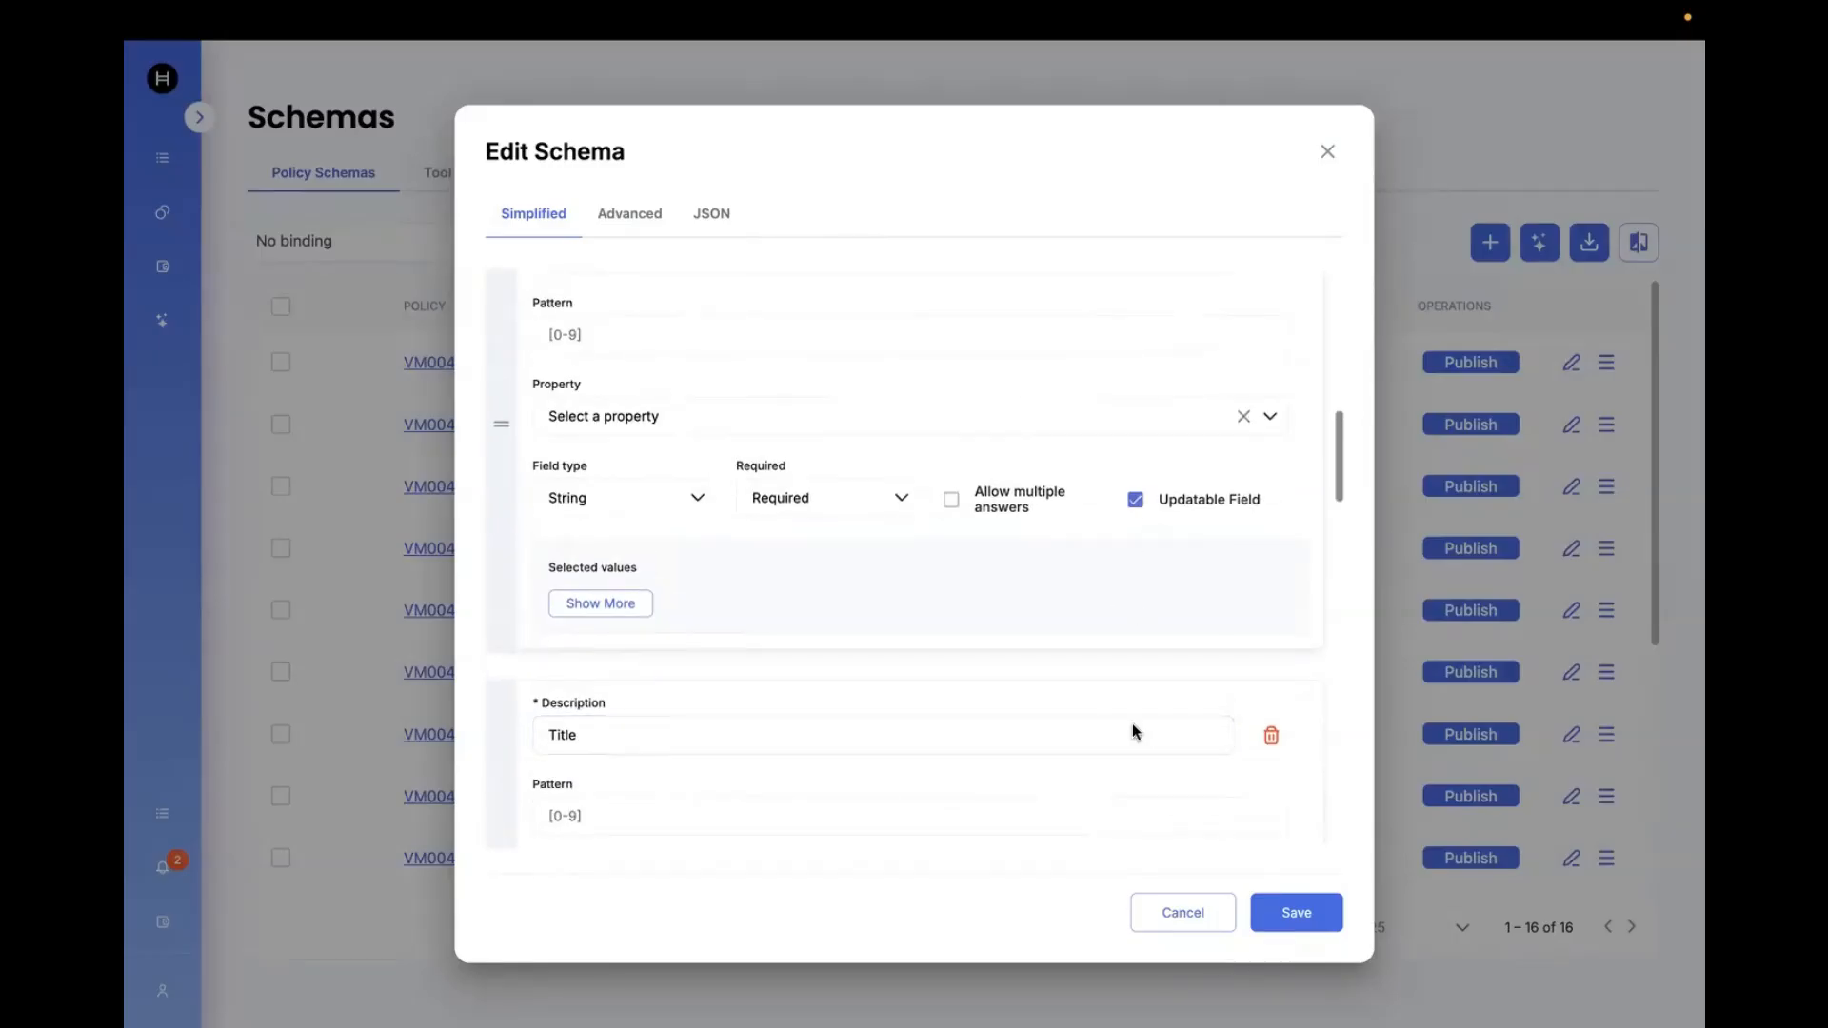
pyautogui.scroll(-2, 1133, 733)
pyautogui.scroll(-6, 1140, 767)
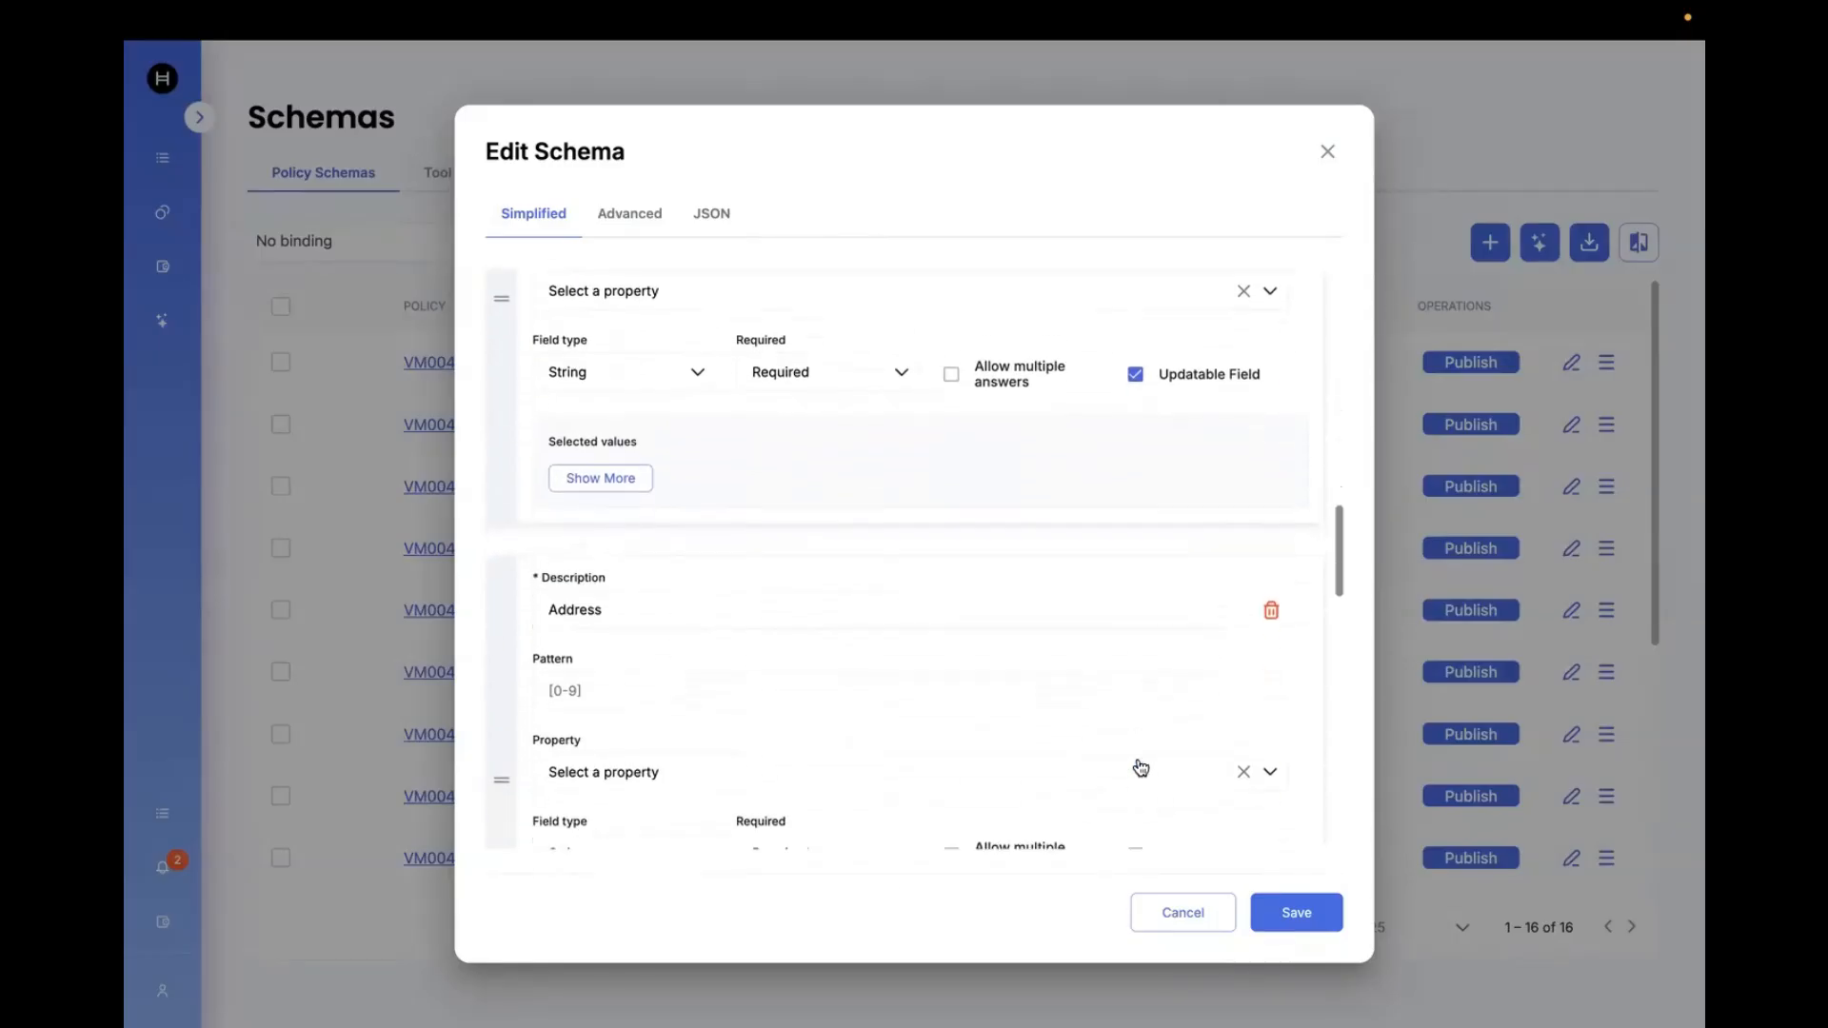
pyautogui.click(1136, 622)
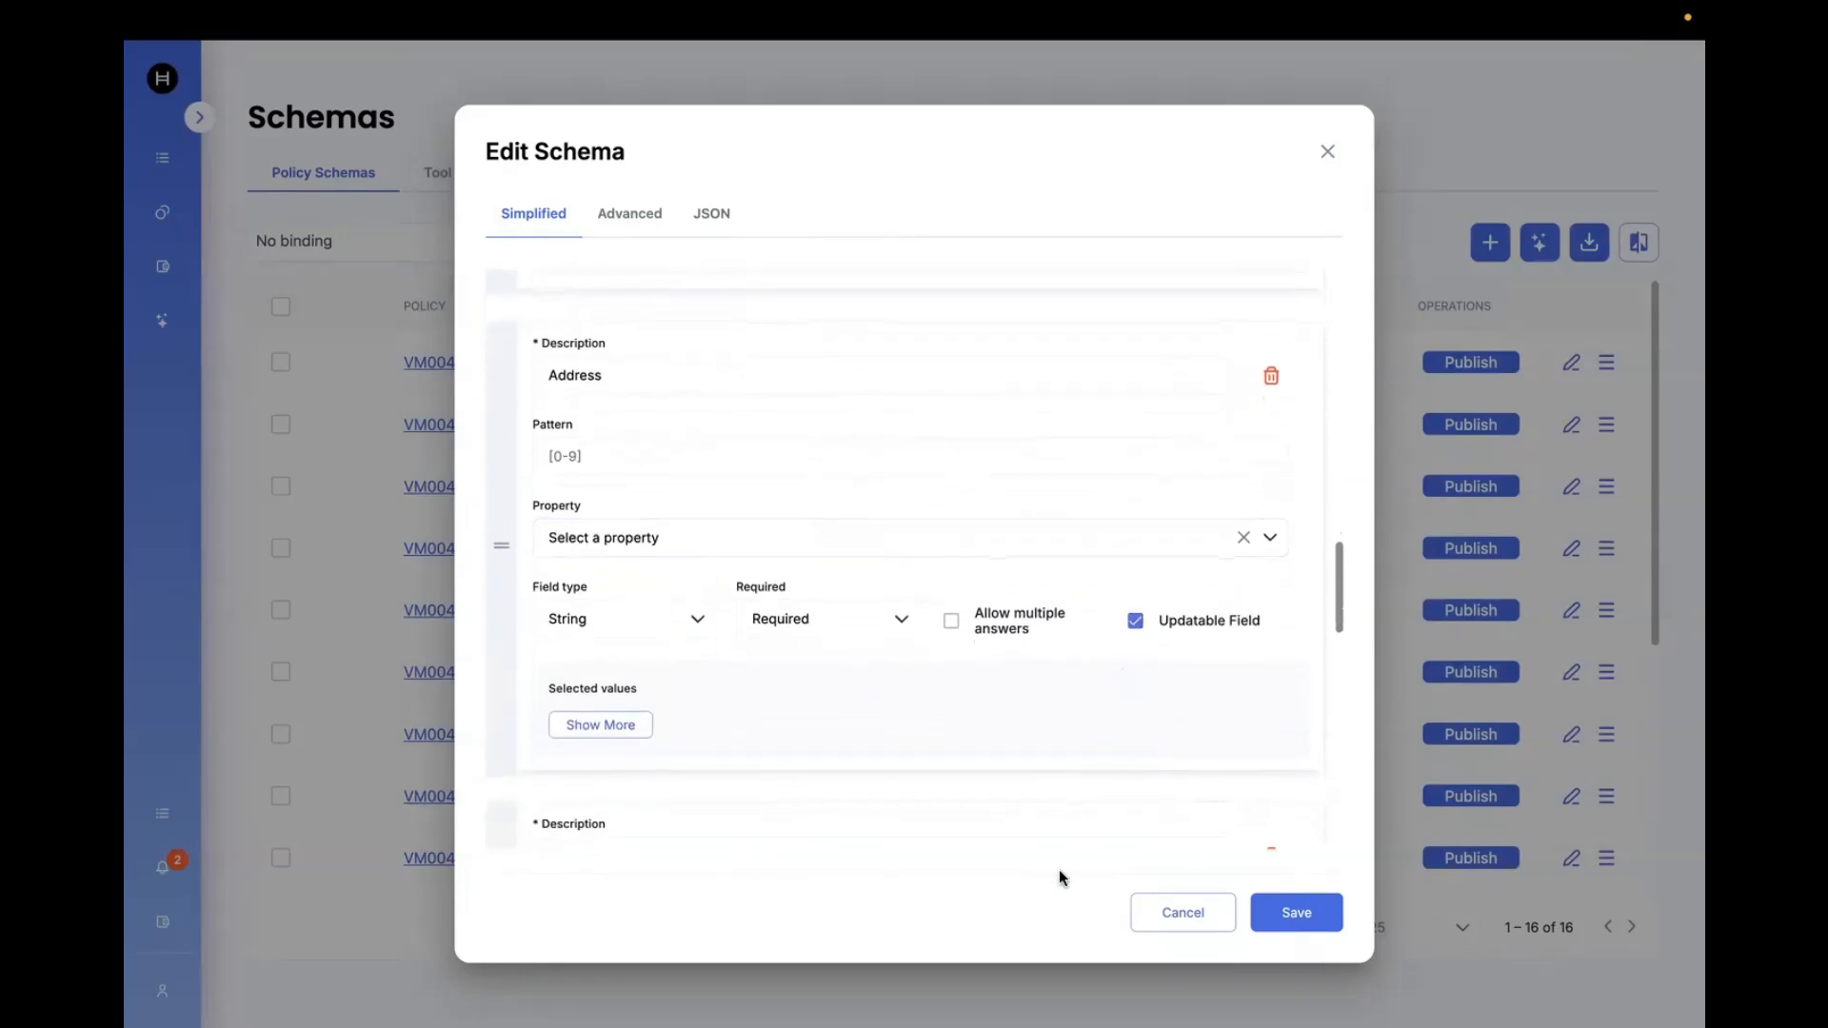
# Mark the Telephone field and the field after it as updatable, and save the Project Proponent schema
pyautogui.scroll(-3, 1084, 645)
pyautogui.scroll(-2, 1085, 644)
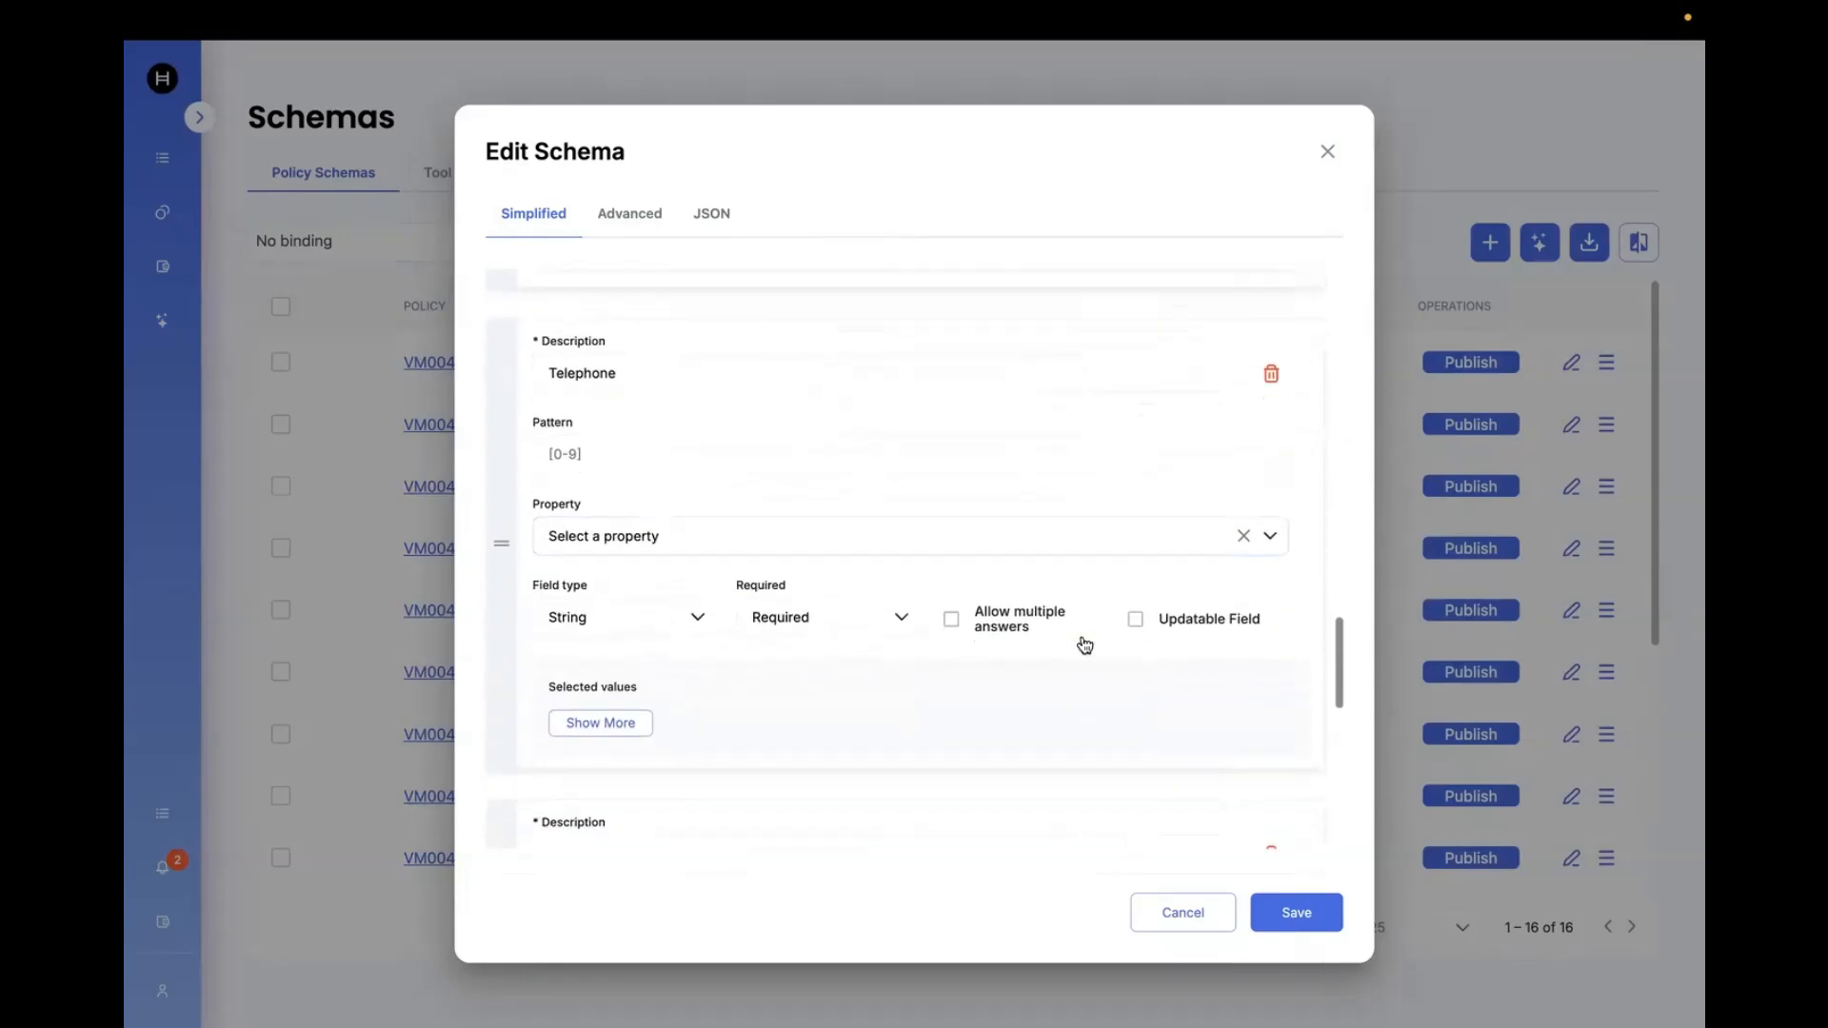
pyautogui.click(1135, 556)
pyautogui.scroll(-2, 1118, 718)
pyautogui.scroll(-3, 1118, 718)
pyautogui.click(1135, 567)
pyautogui.scroll(-2, 1133, 666)
pyautogui.scroll(-3, 1133, 701)
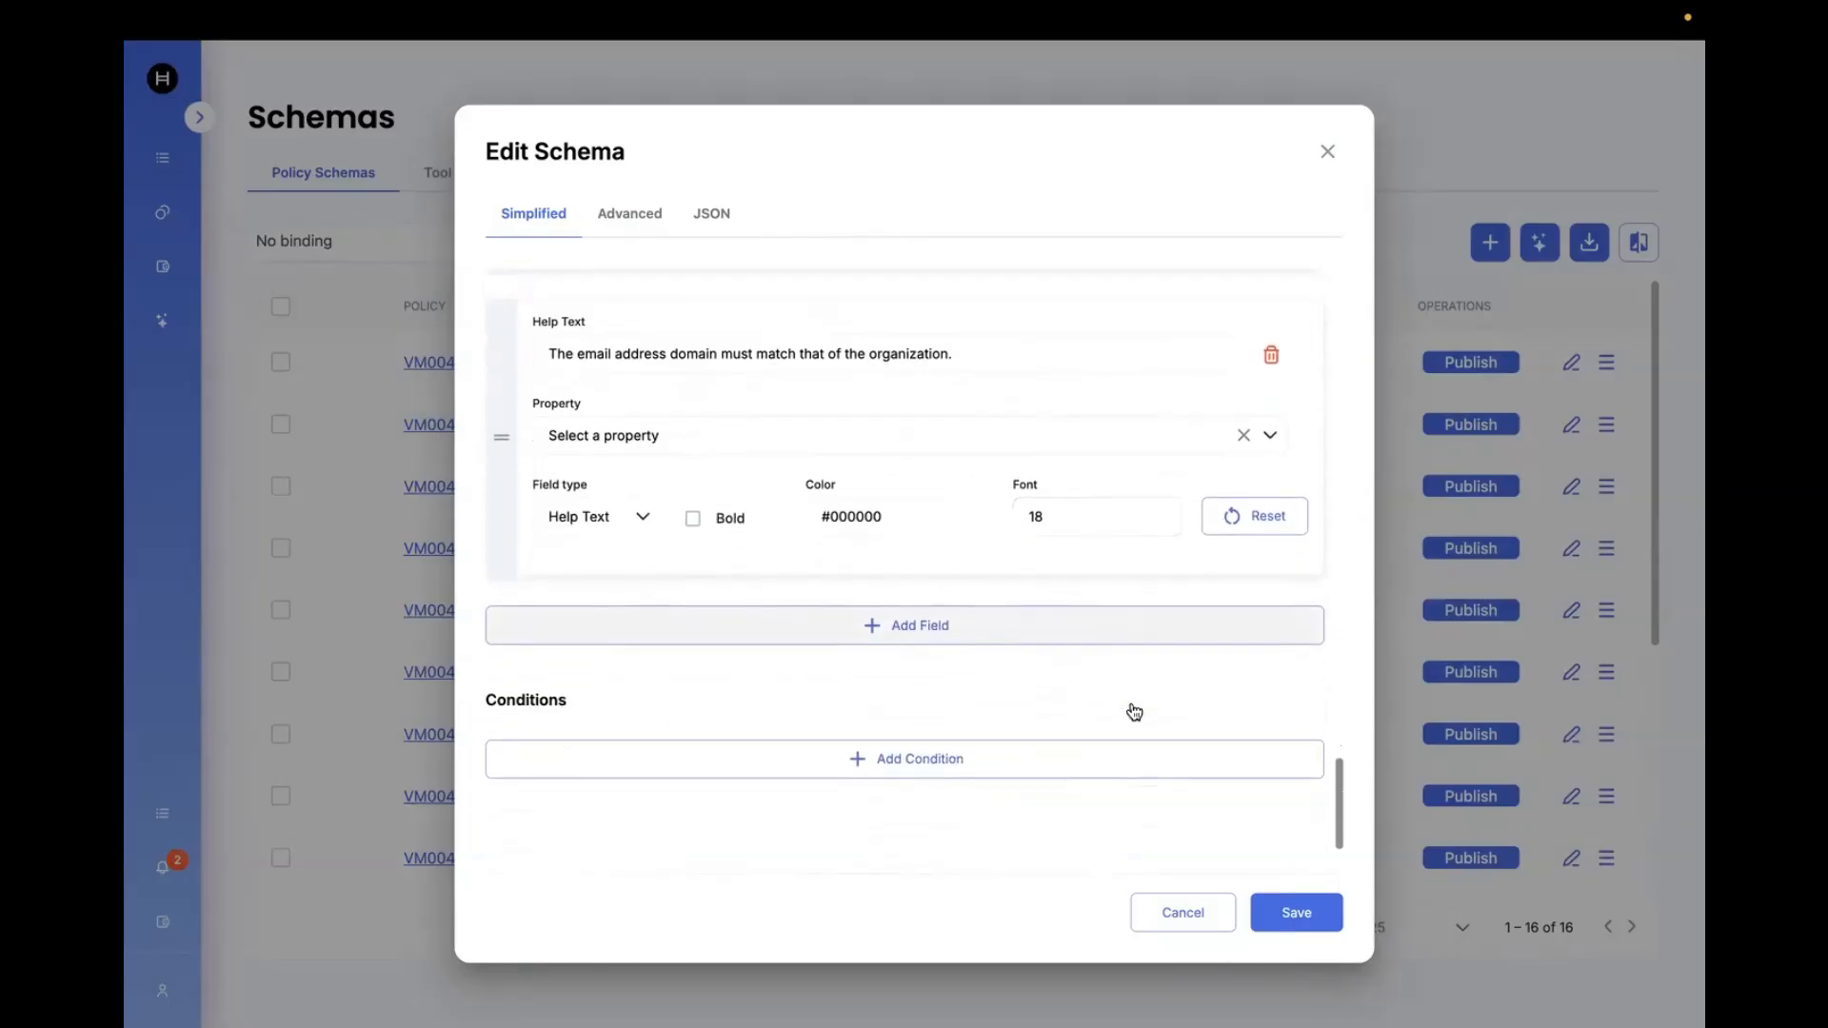
pyautogui.click(1295, 914)
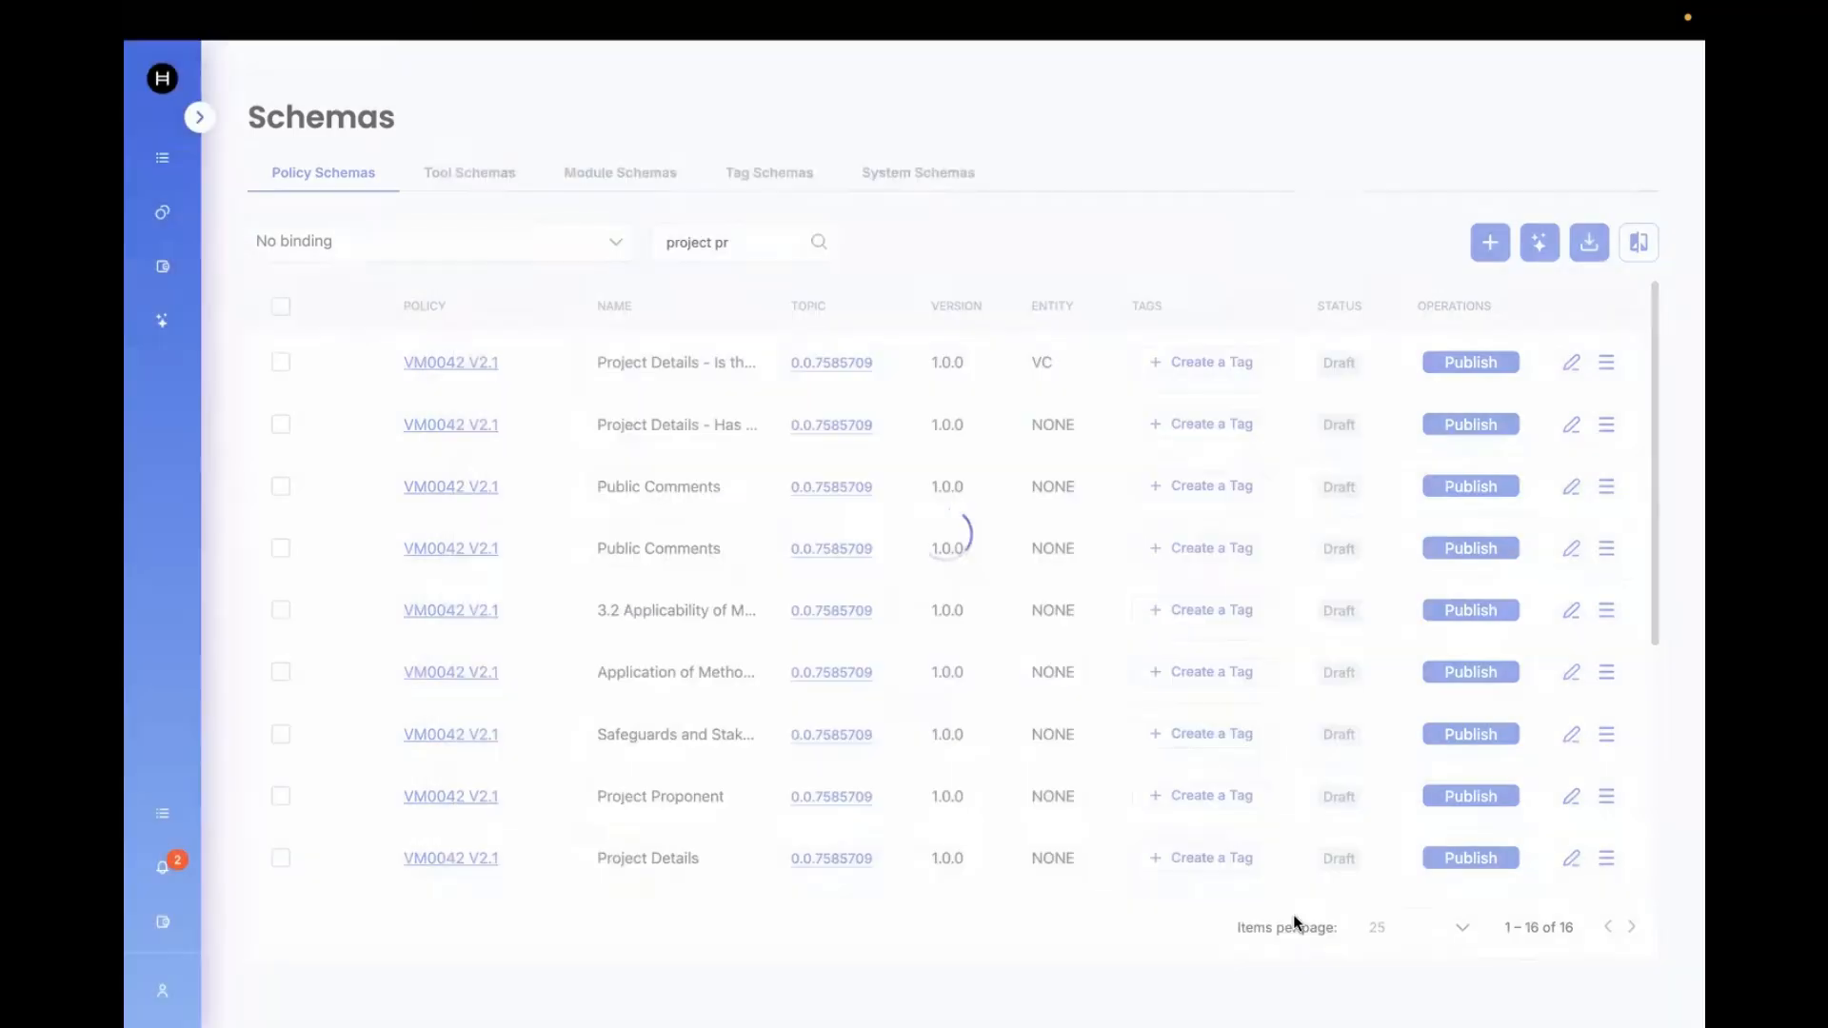
# Publish the VM0042 V2.1 policy as version 1 with recording of policy actions turned off
pyautogui.click(199, 117)
pyautogui.click(290, 363)
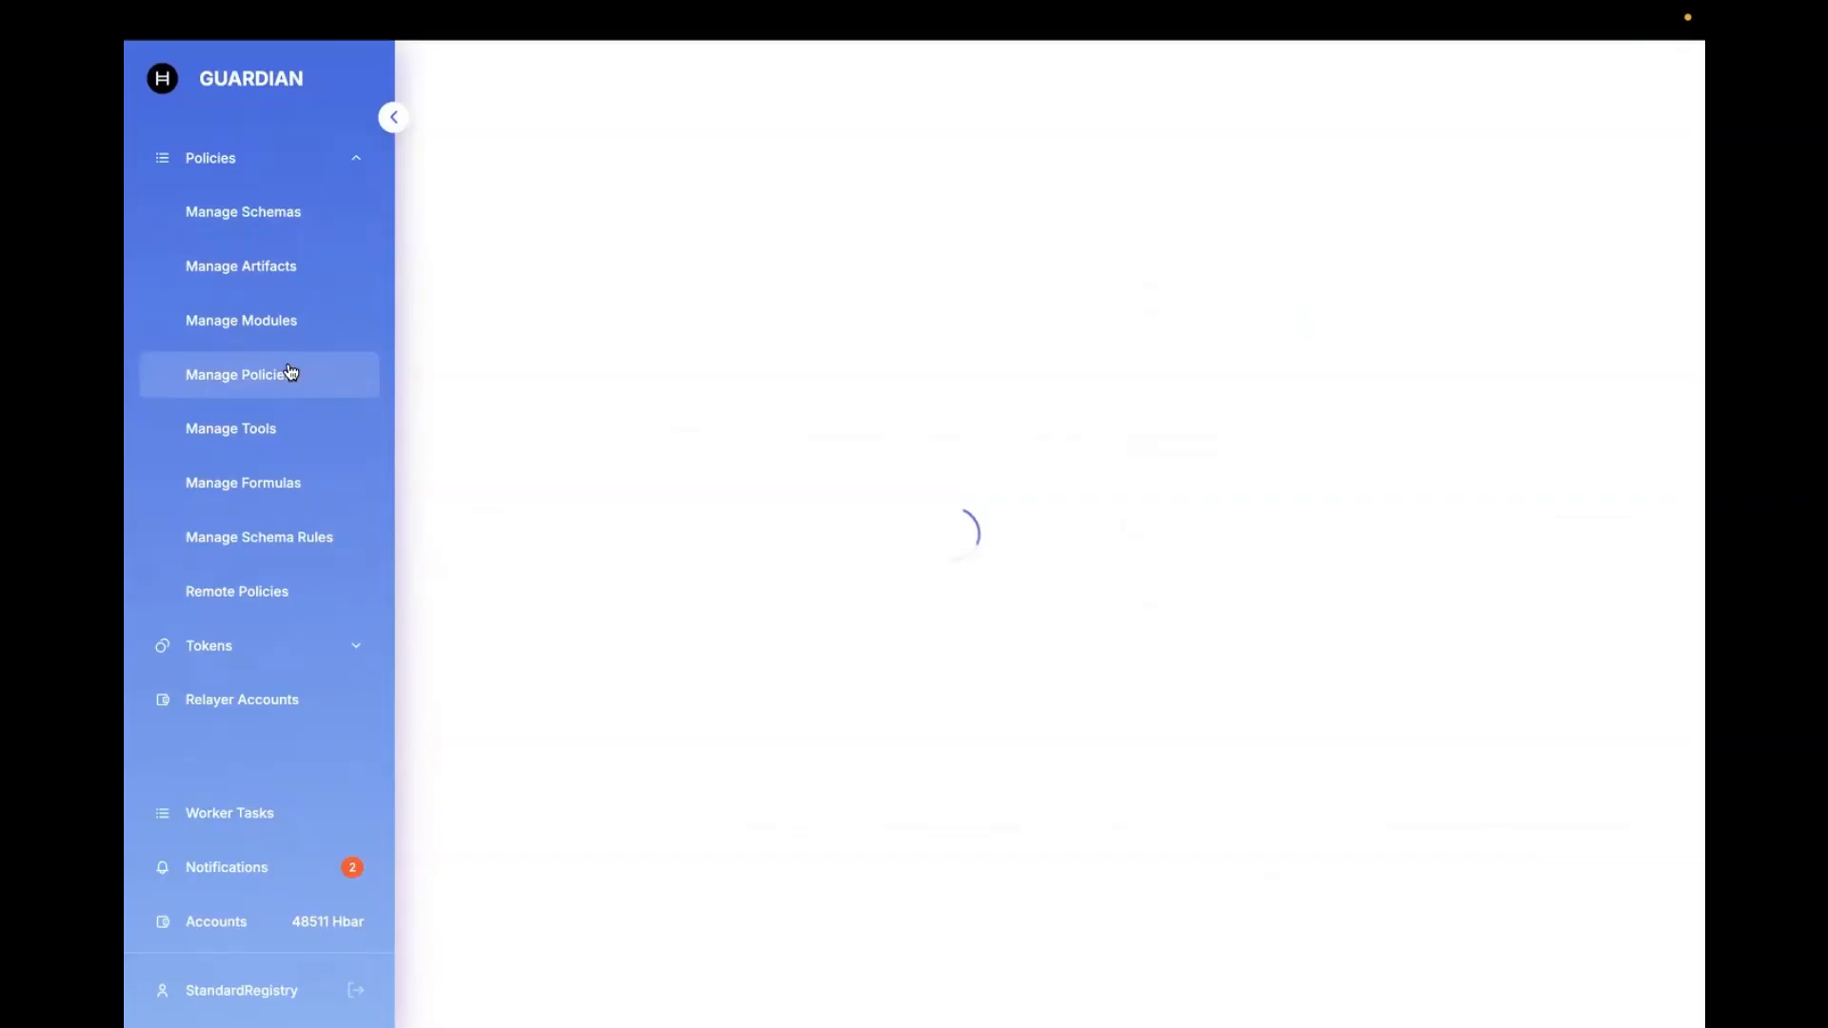
pyautogui.click(1240, 360)
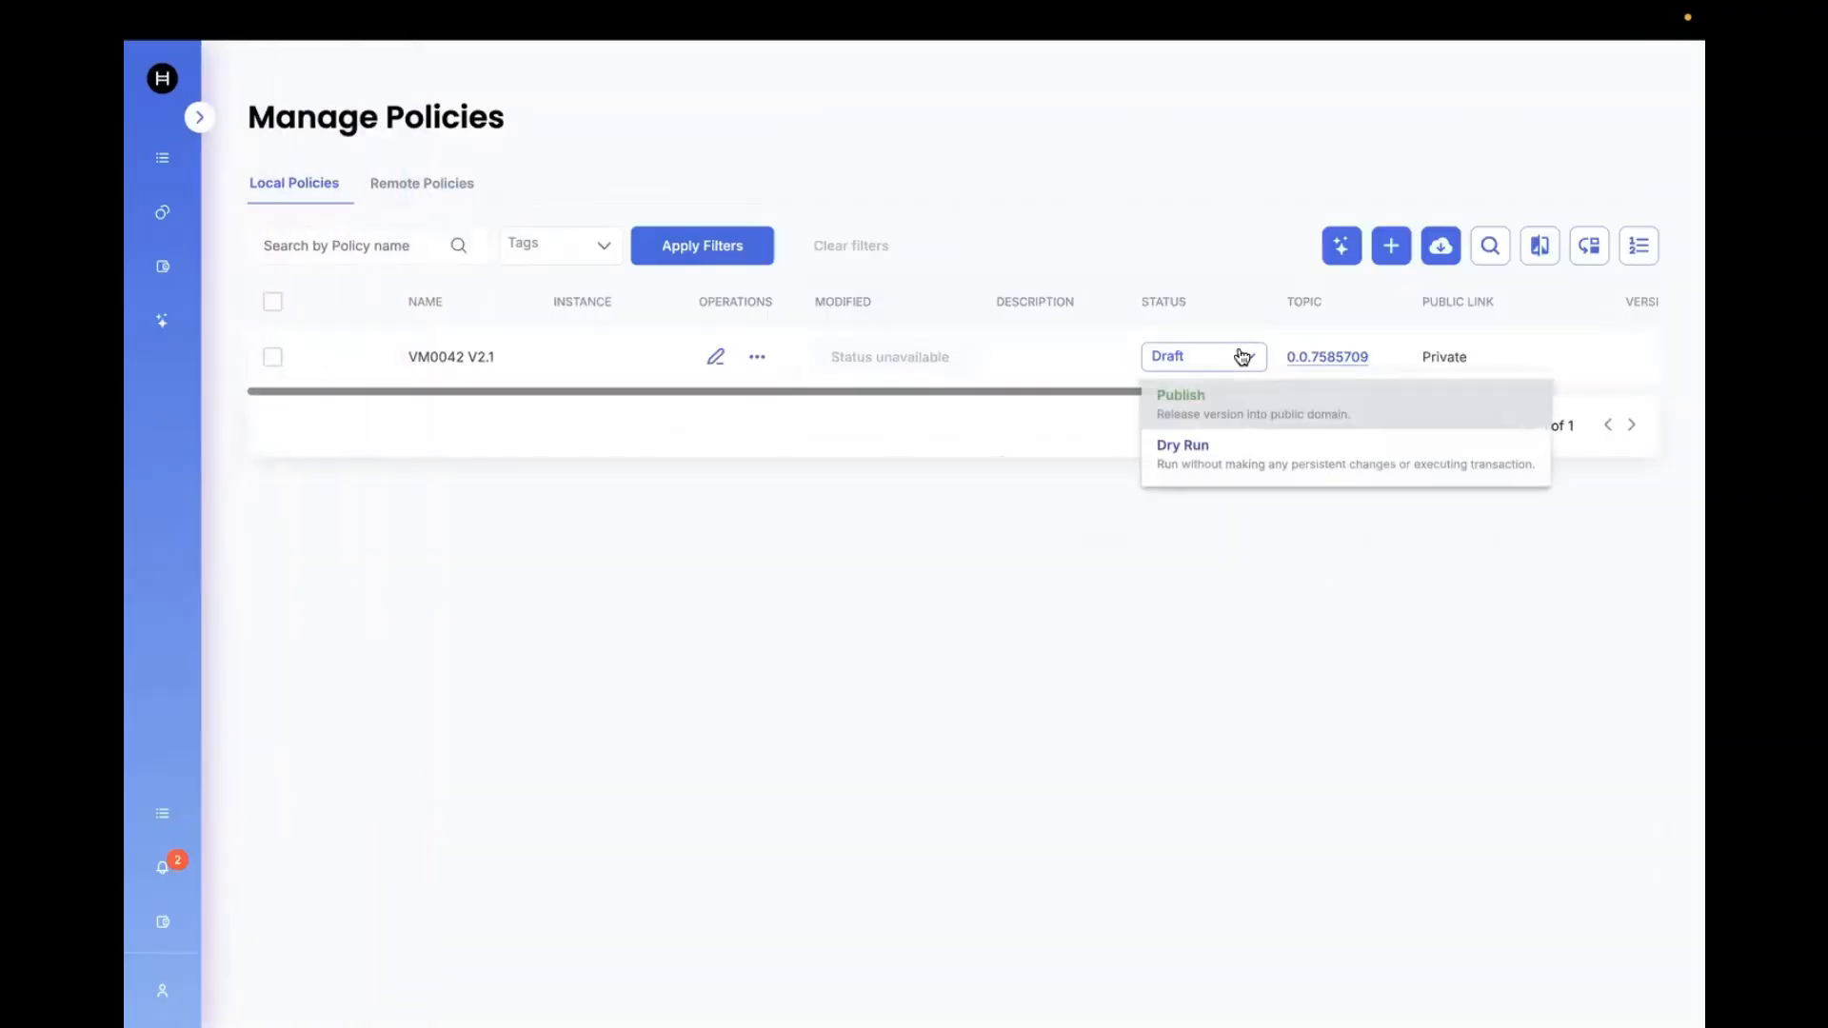
pyautogui.click(1244, 414)
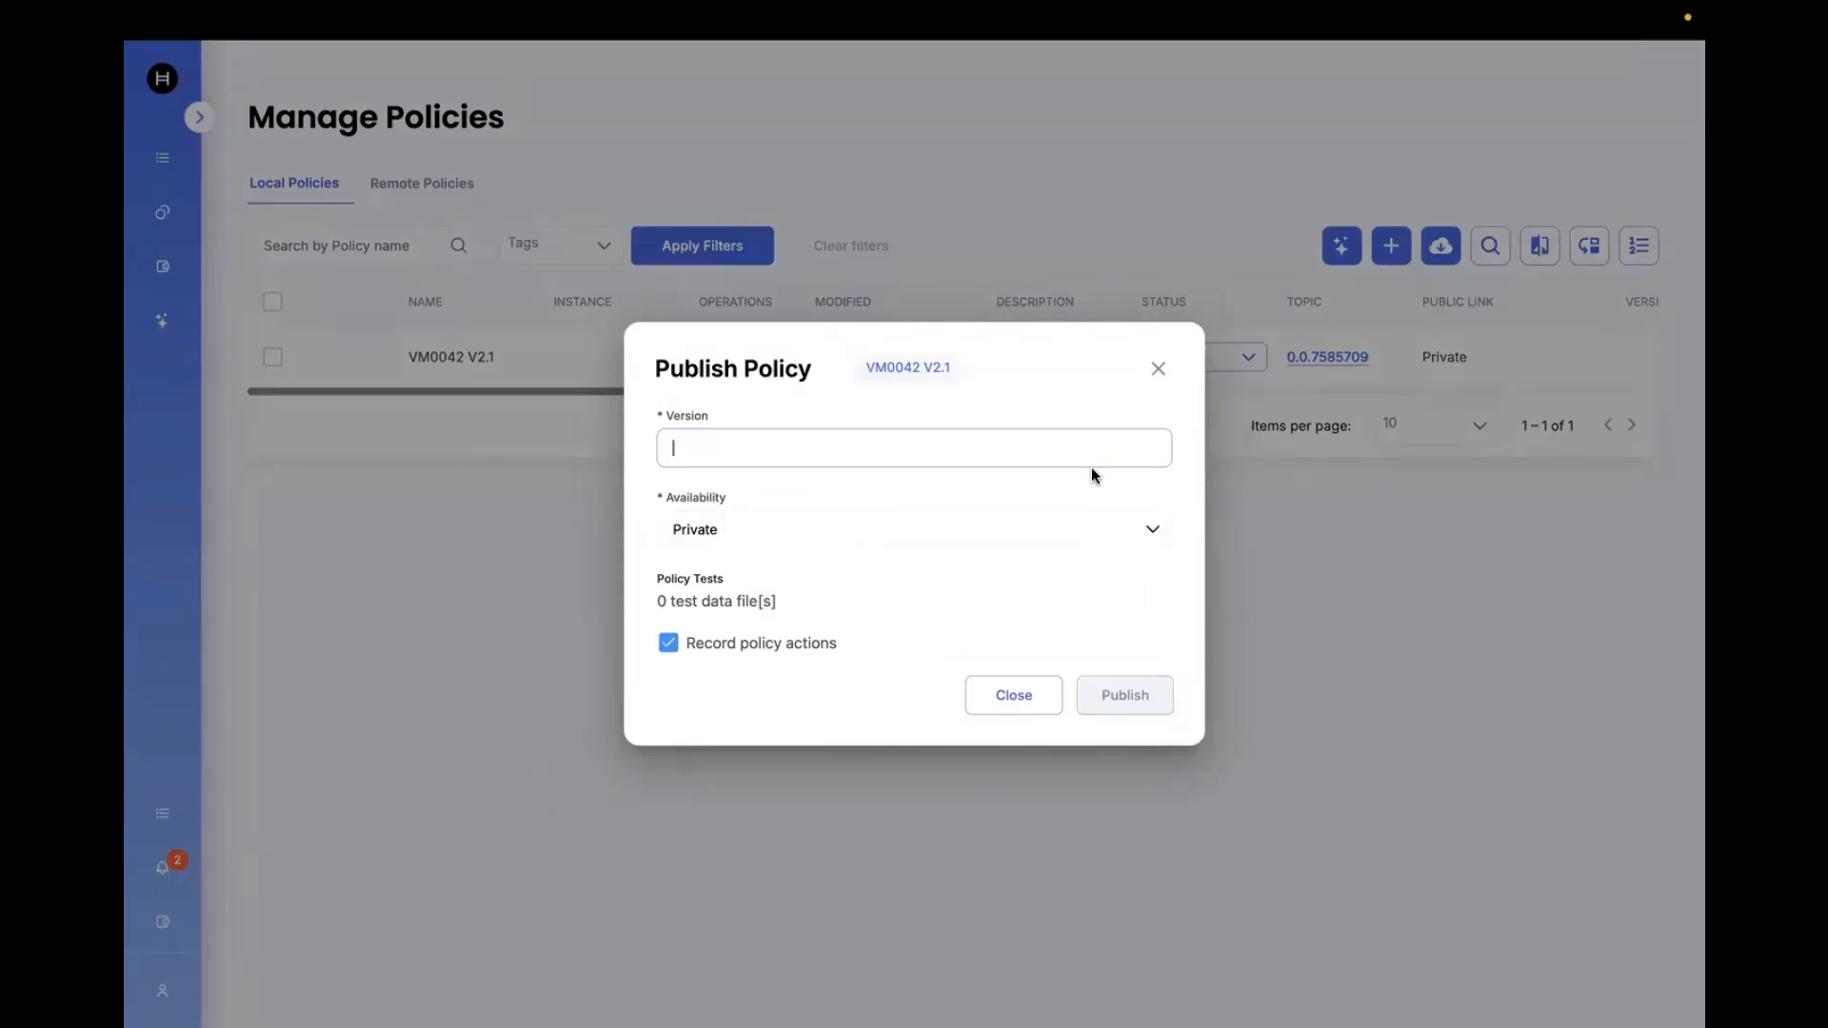
pyautogui.write('1')
pyautogui.click(668, 643)
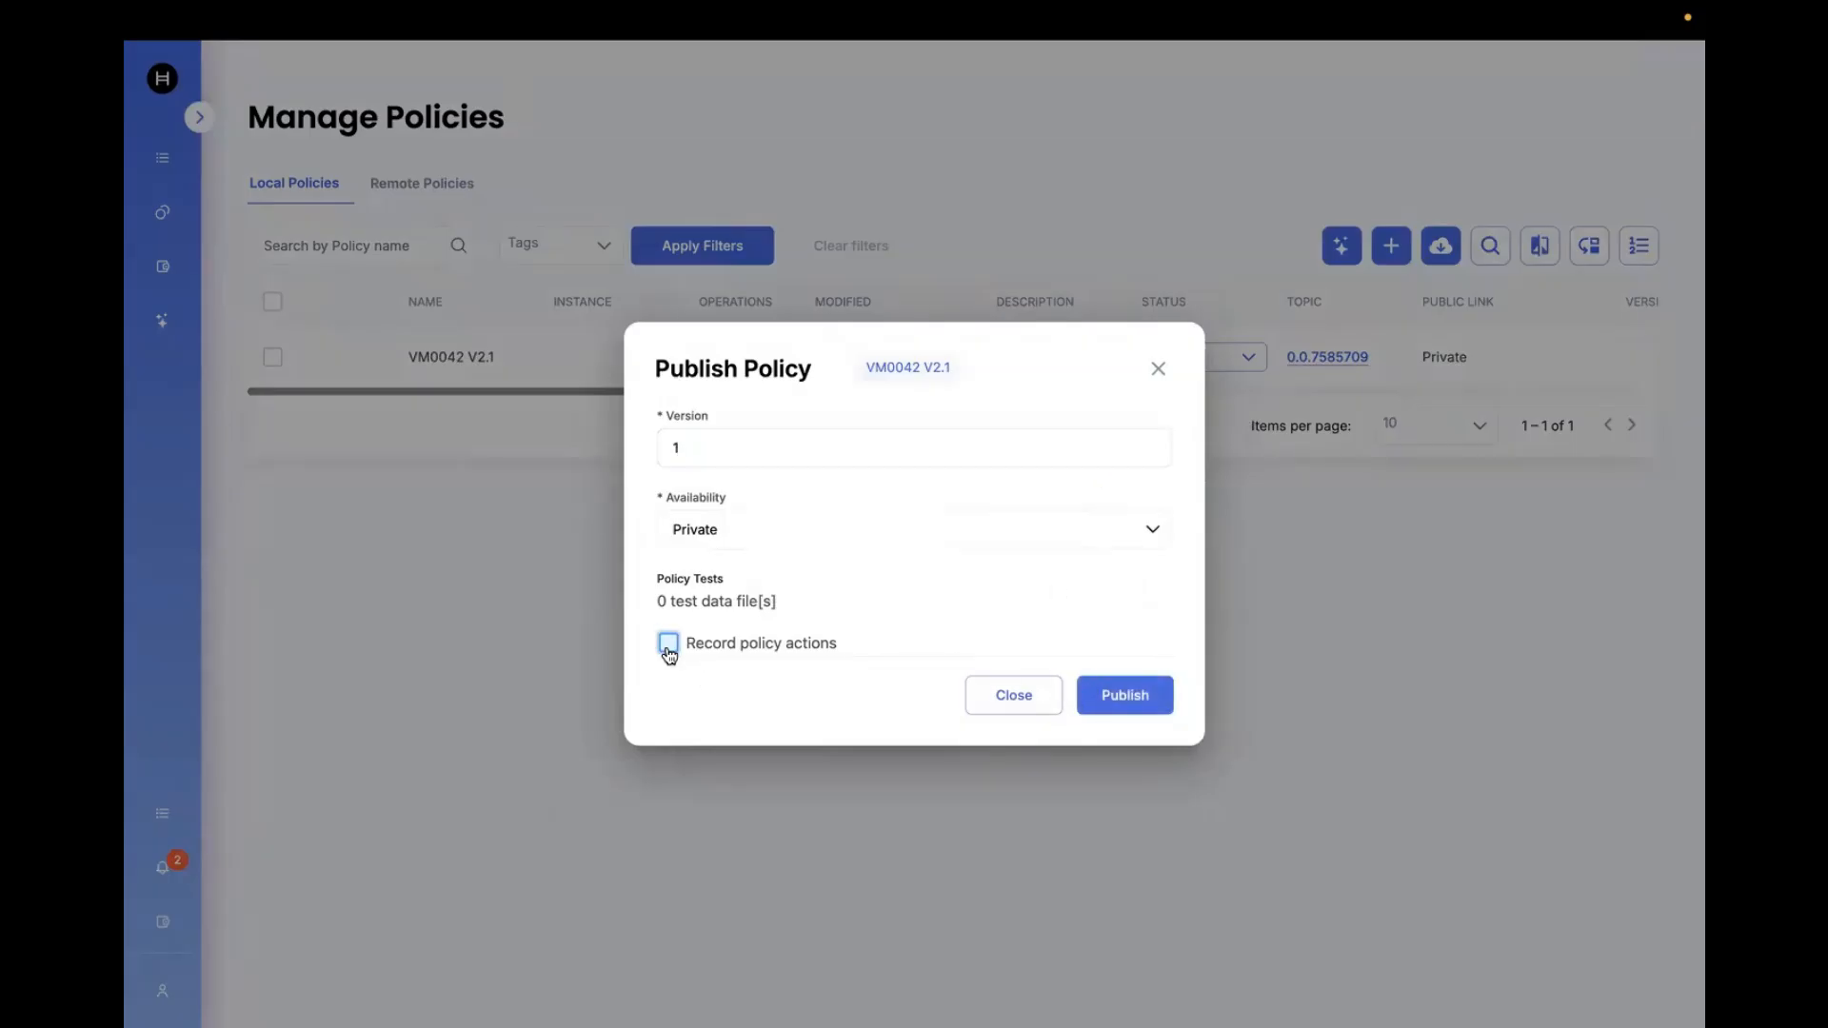
pyautogui.click(1141, 714)
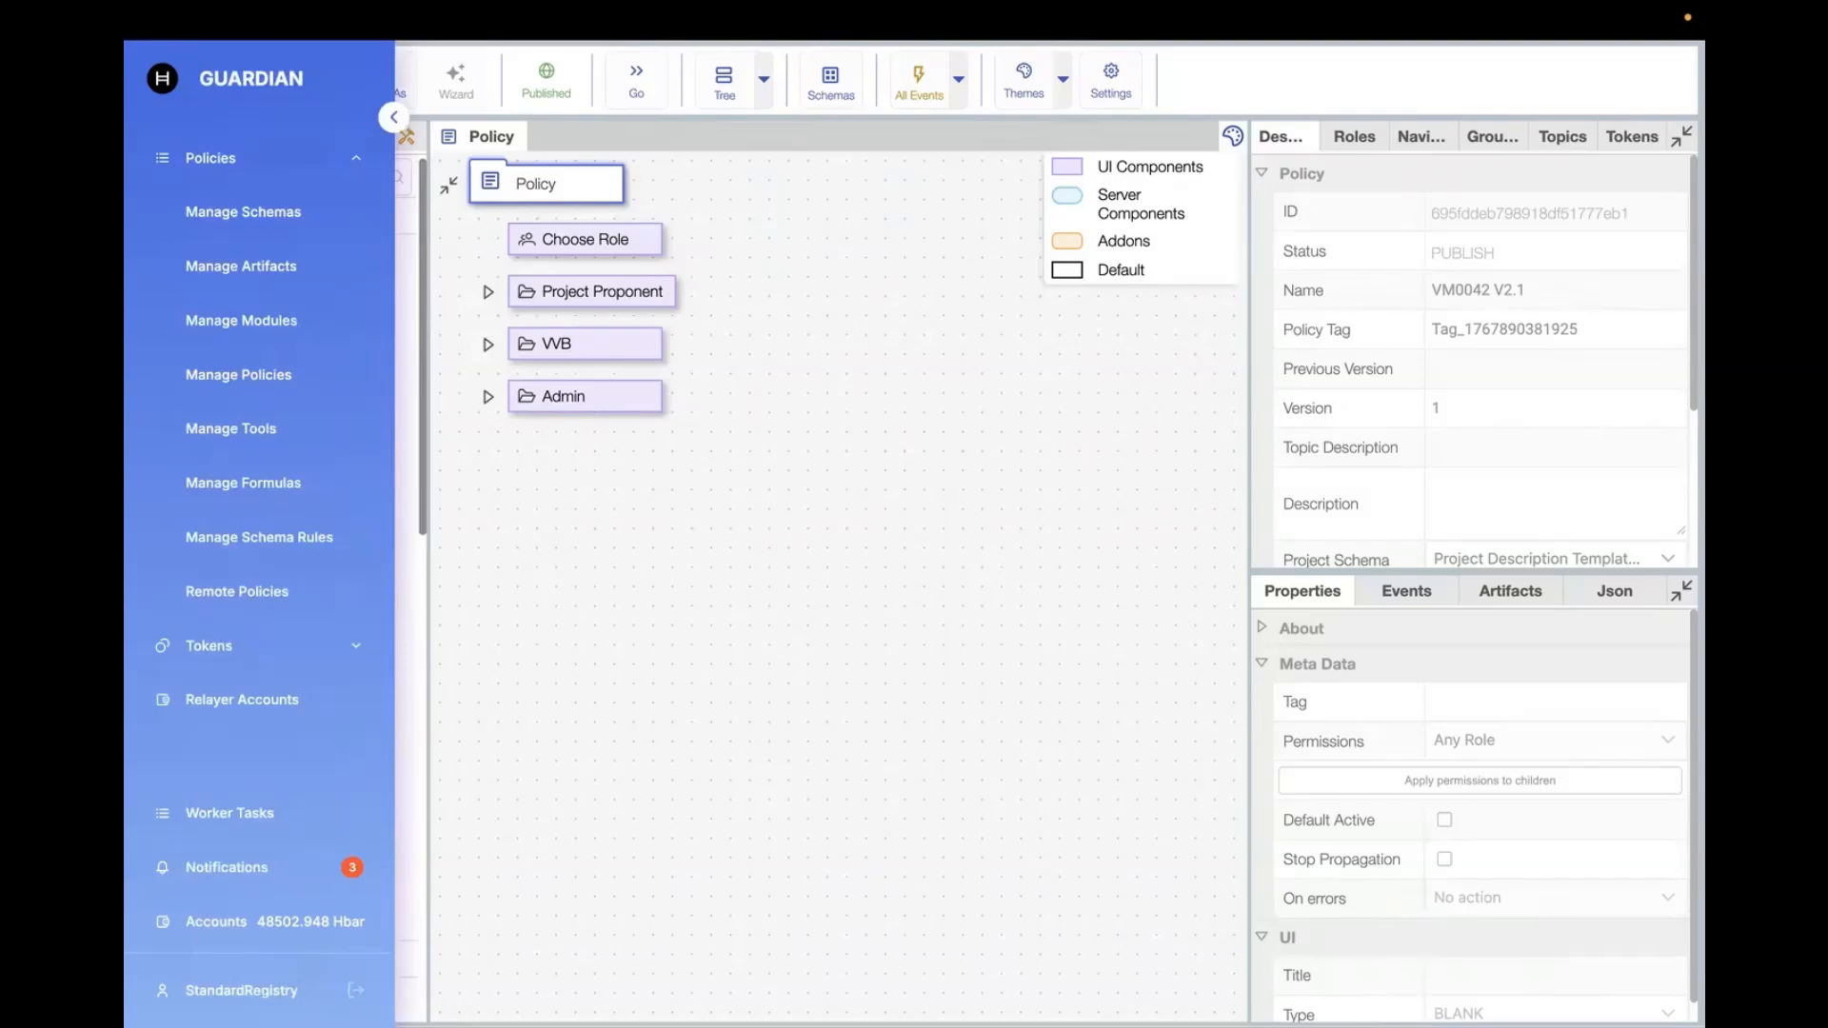
# Log out of the Standard Registry account and log in as the Project Proponent demo user
pyautogui.moveTo(217, 995)
pyautogui.click(355, 992)
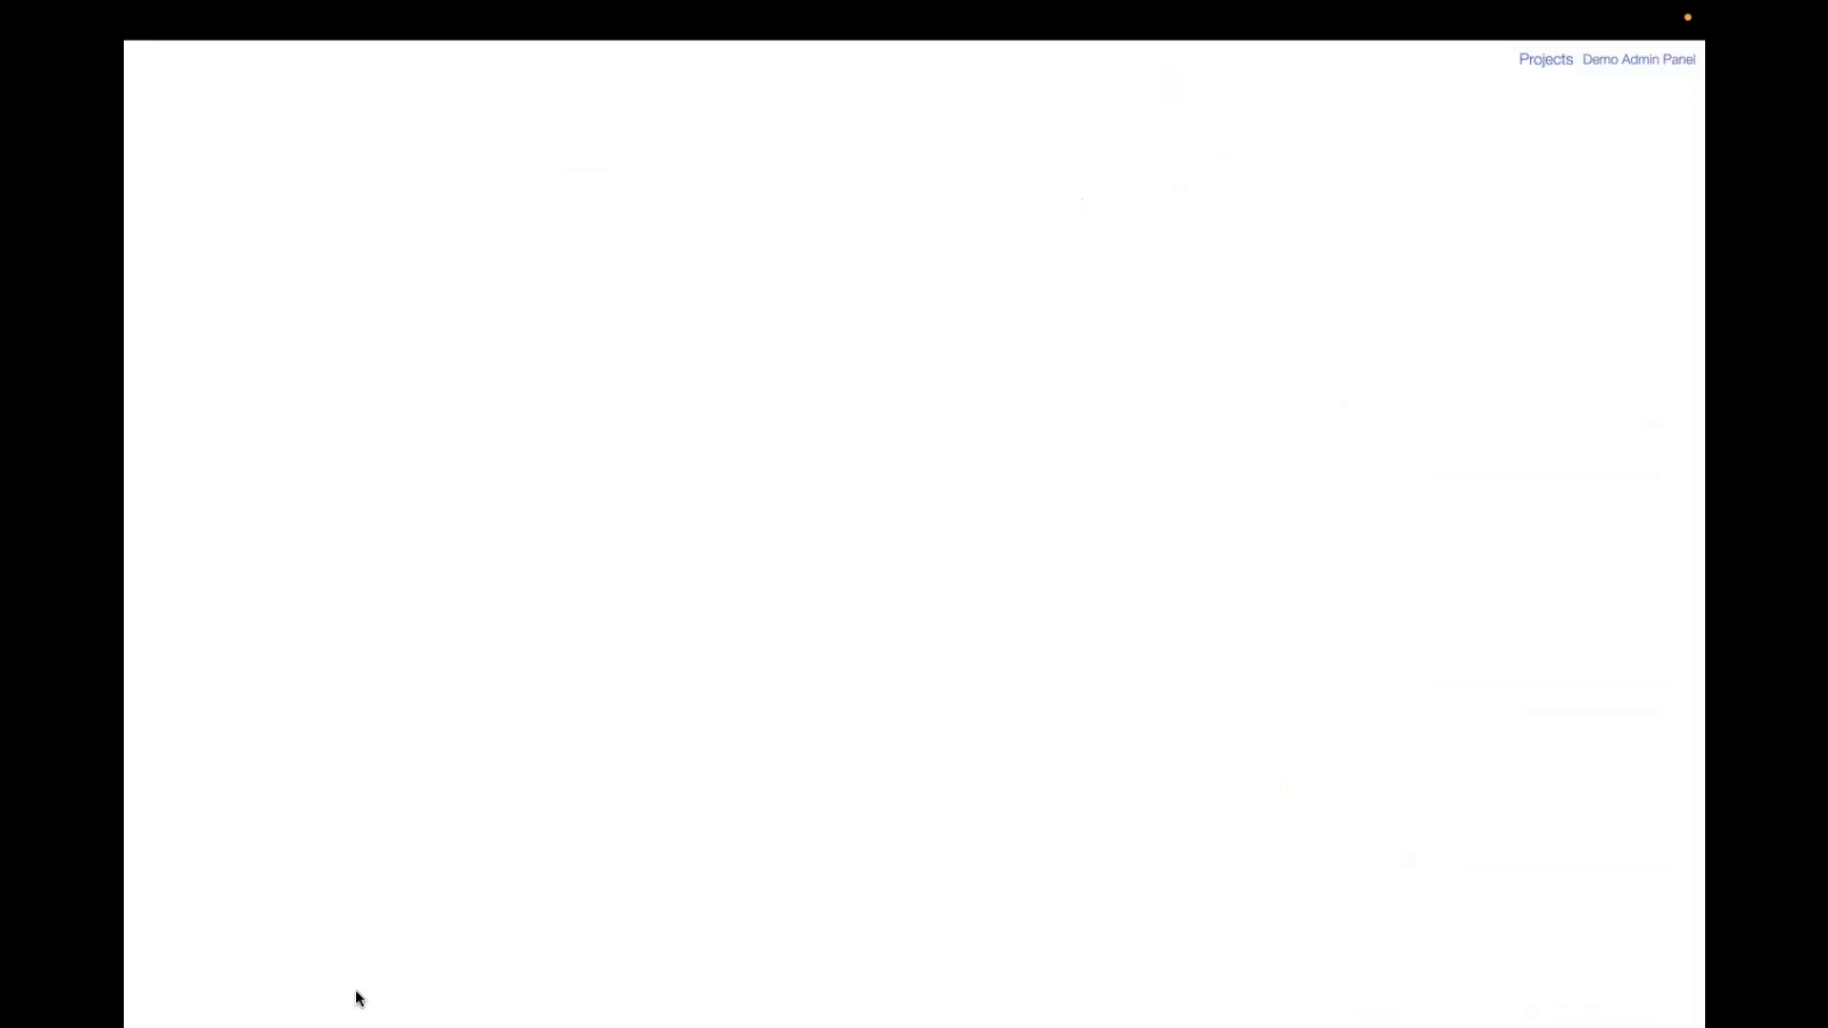
pyautogui.click(1640, 63)
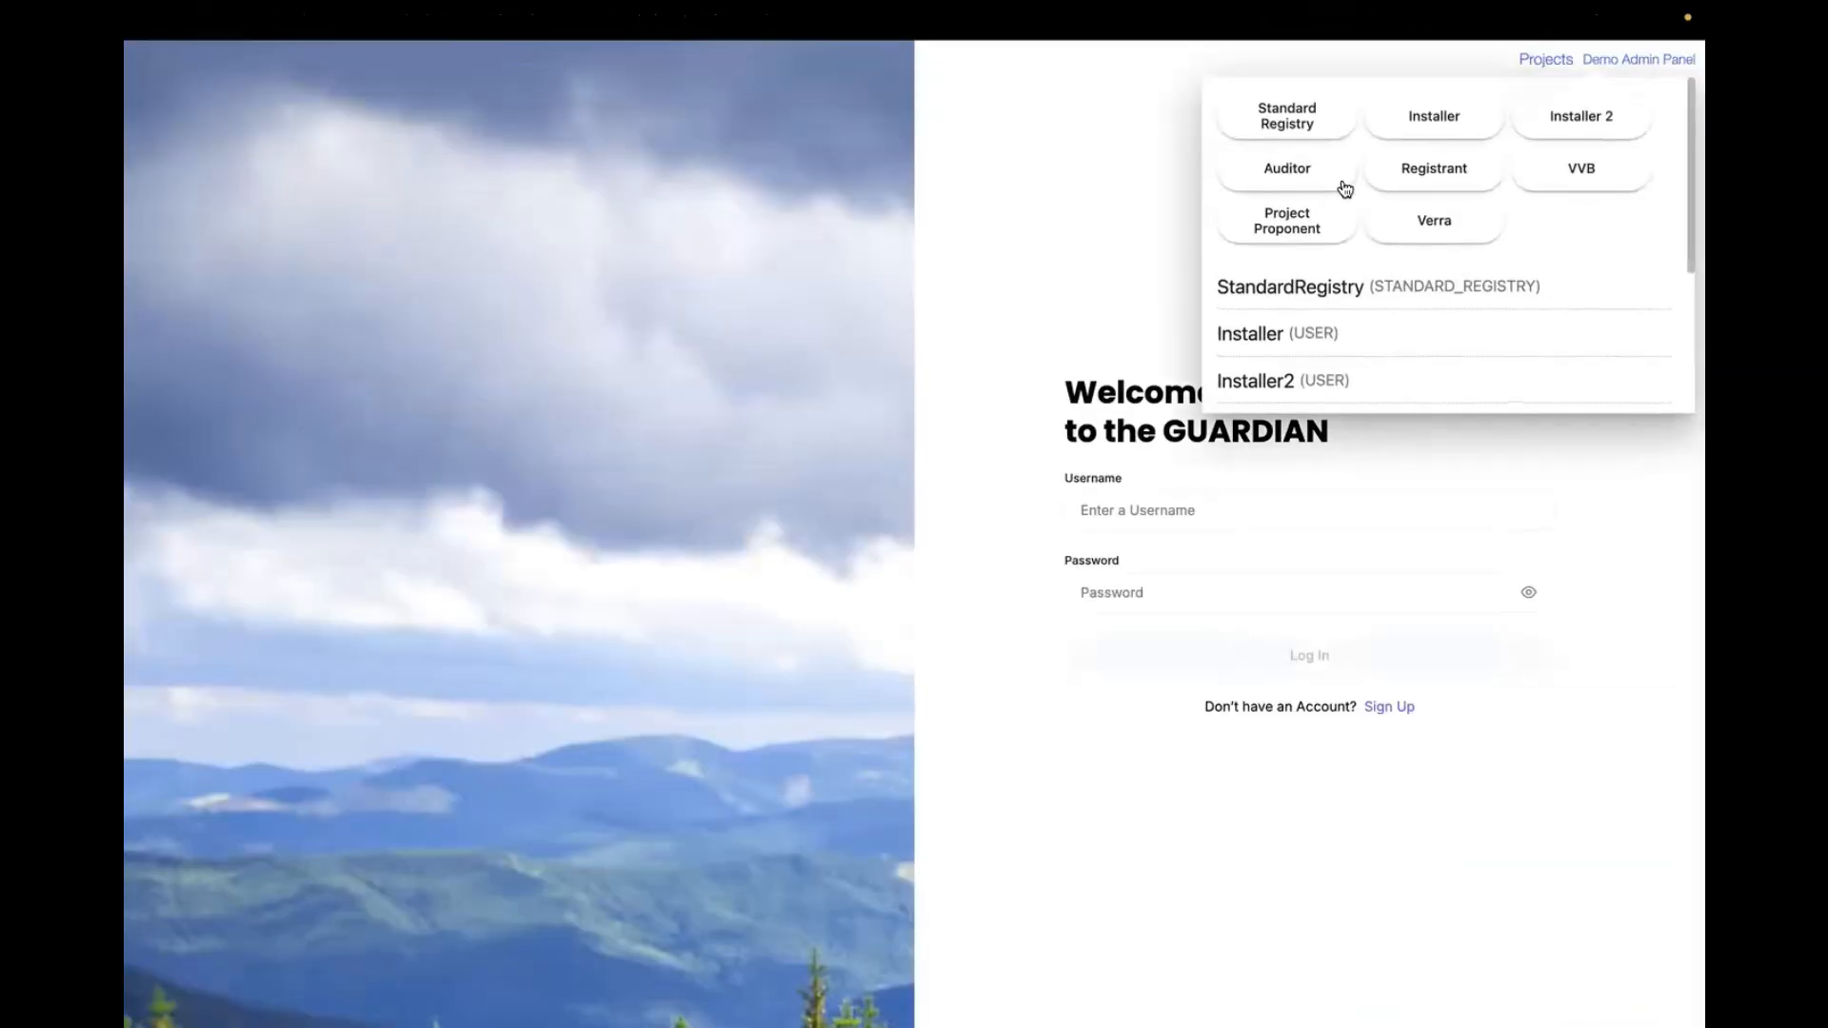
pyautogui.click(1312, 225)
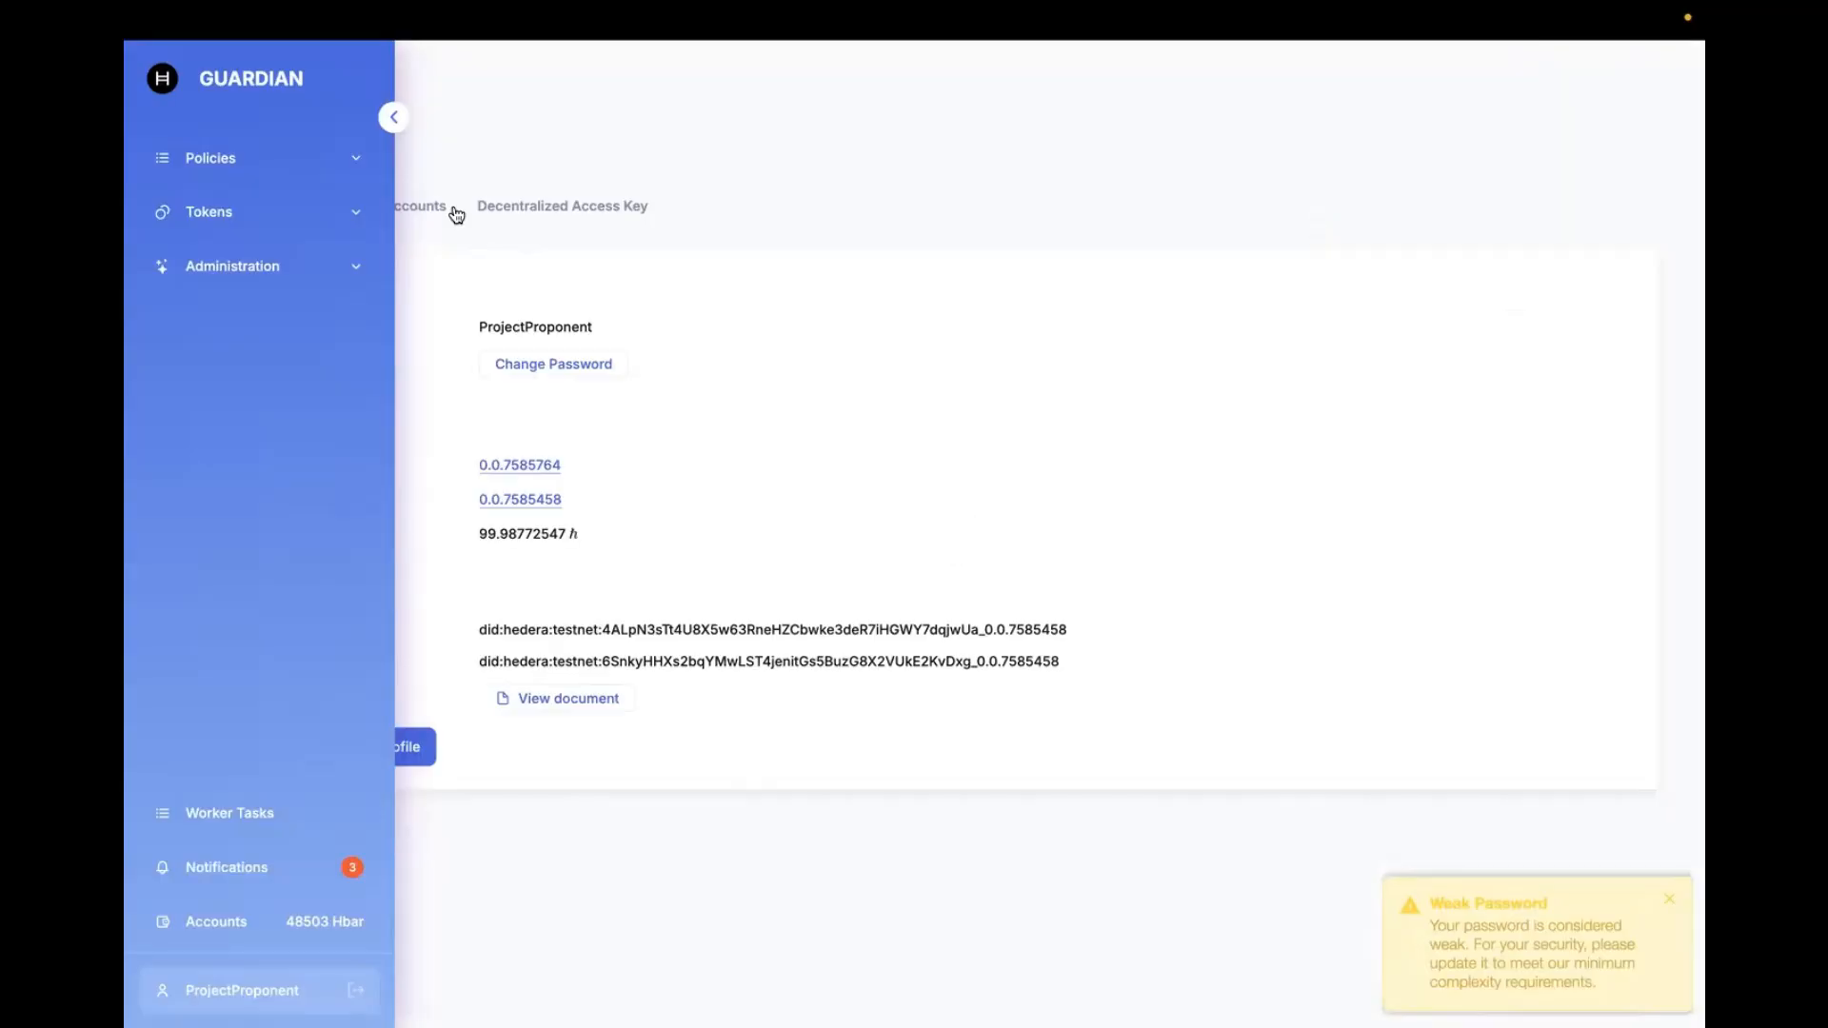
# Register for the published VM0042 V2.1 policy with the Project Proponent role and dismiss the weak password notice
pyautogui.click(250, 158)
pyautogui.click(280, 267)
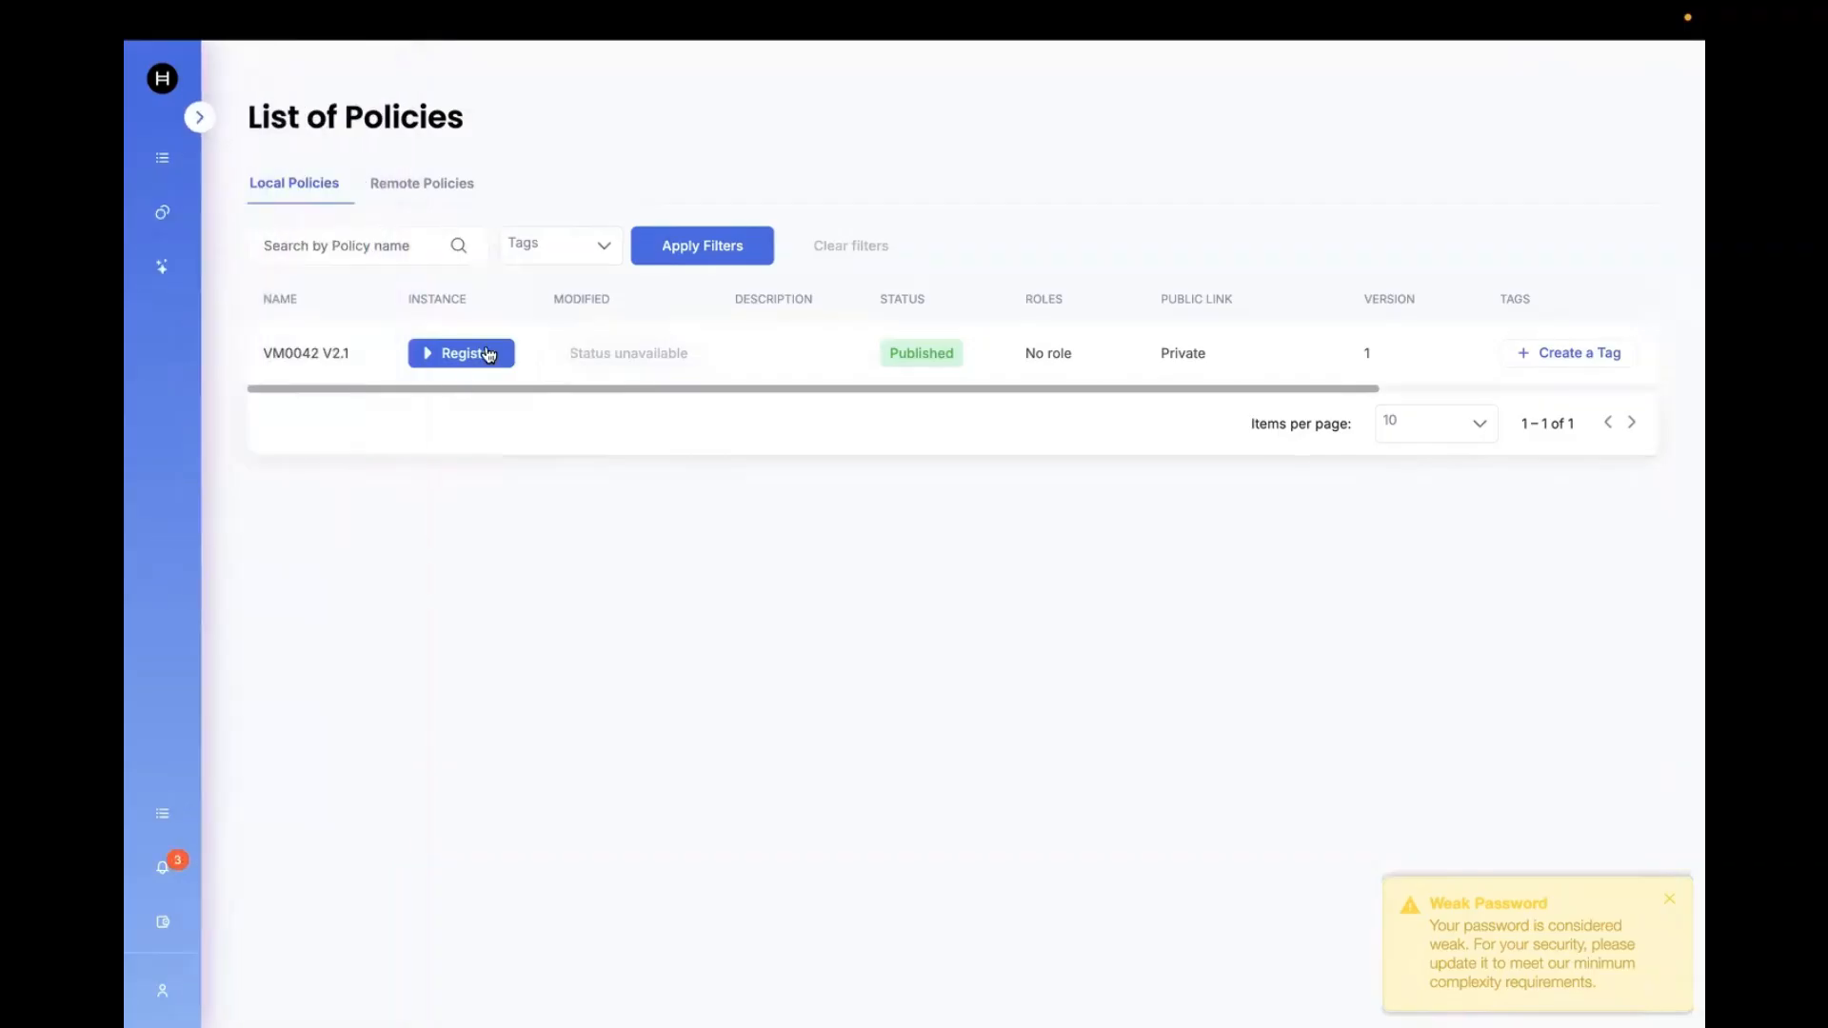
pyautogui.click(489, 355)
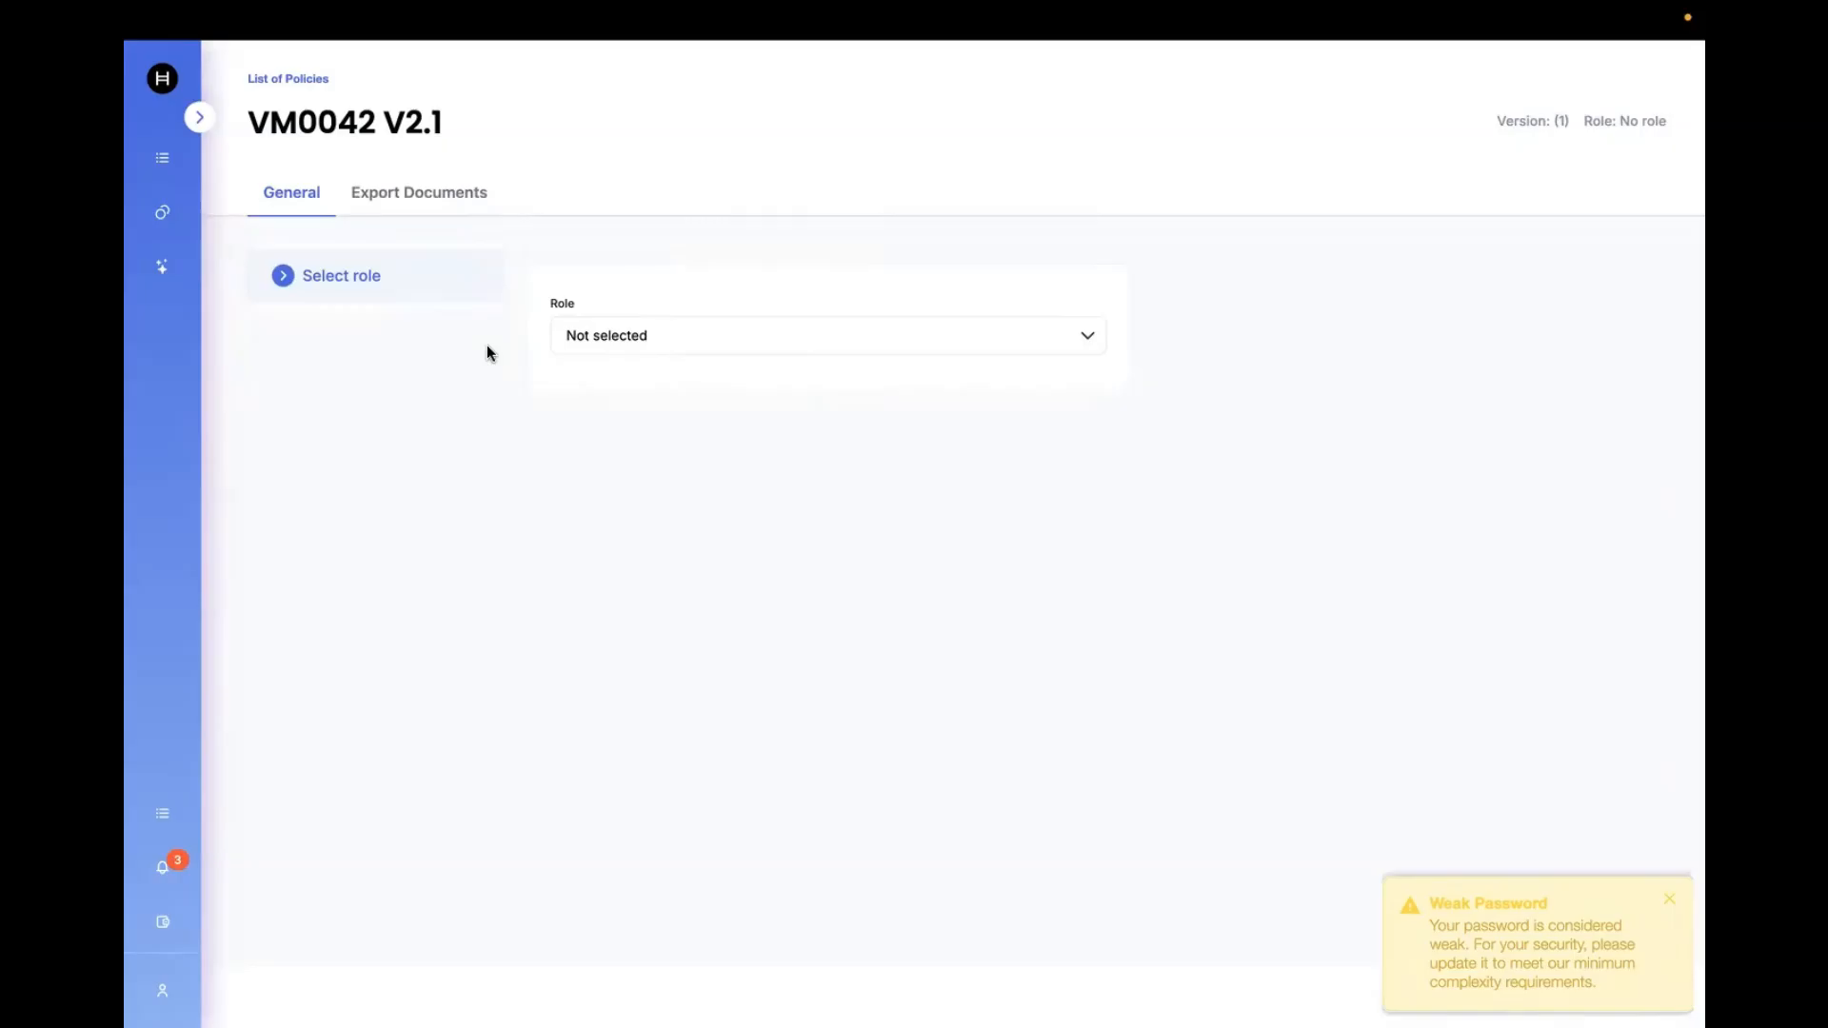
pyautogui.click(688, 339)
pyautogui.click(673, 382)
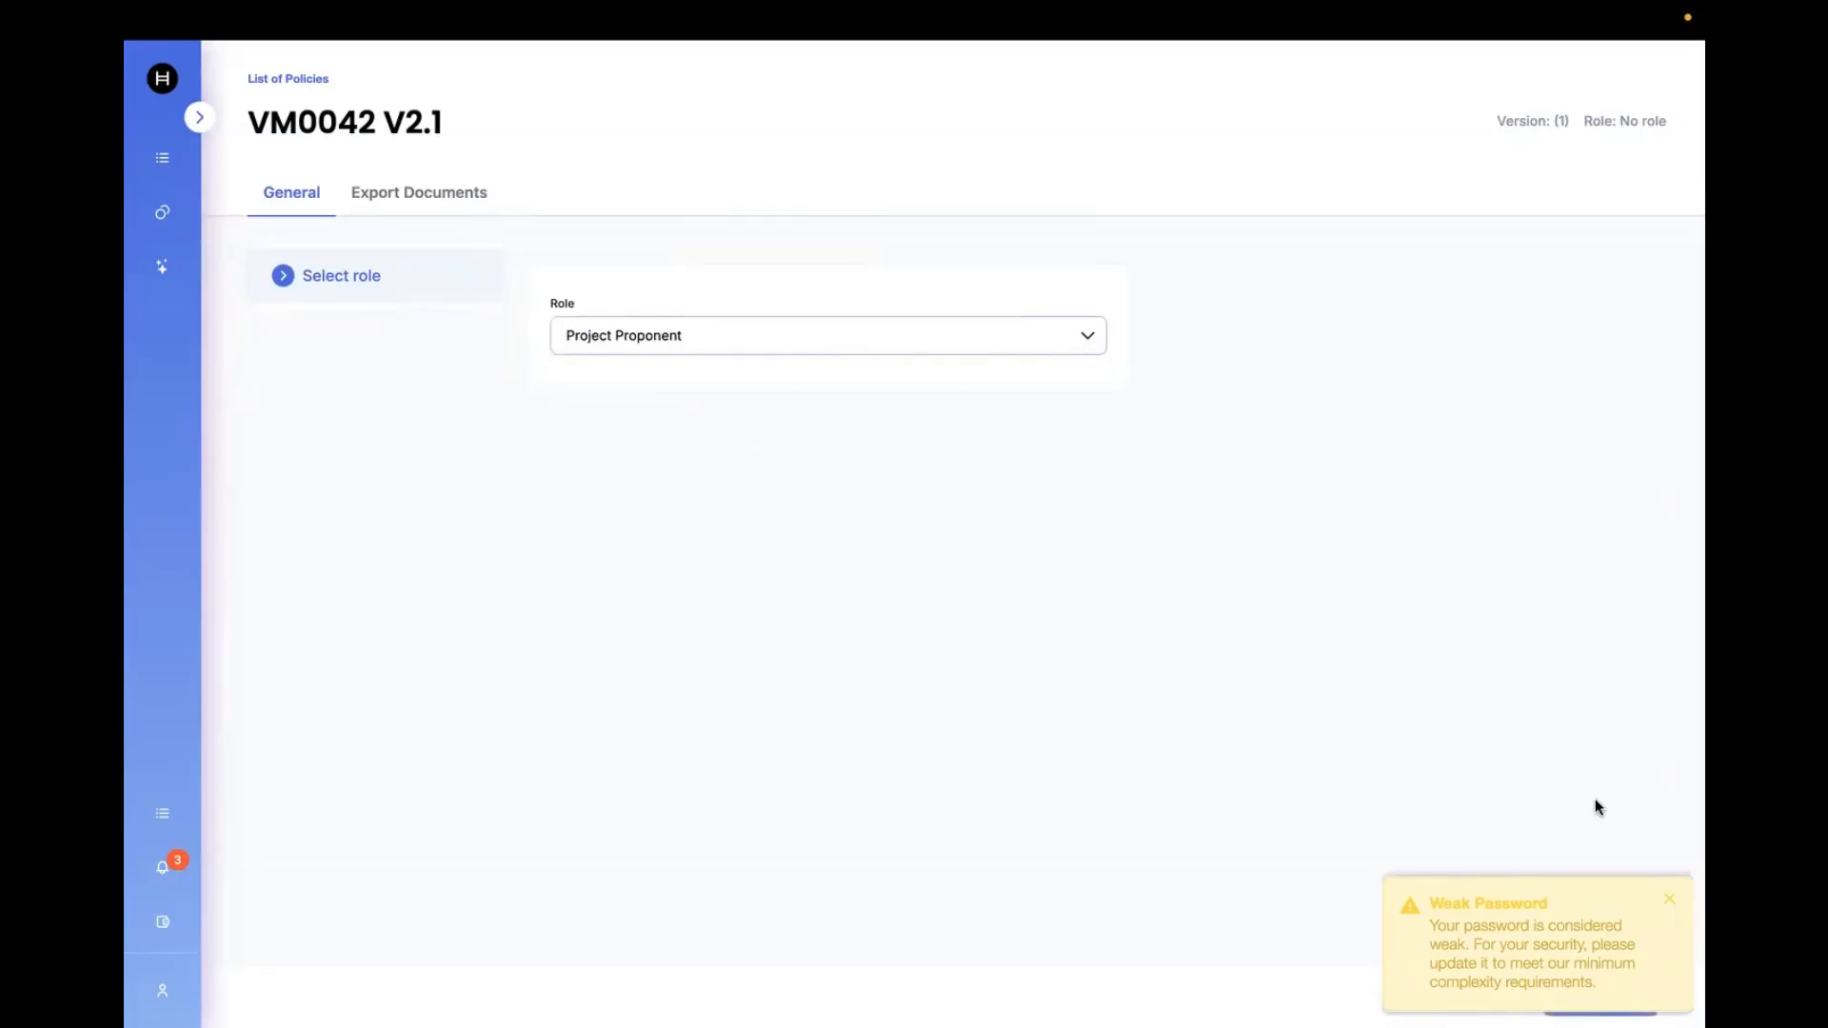
pyautogui.click(1668, 900)
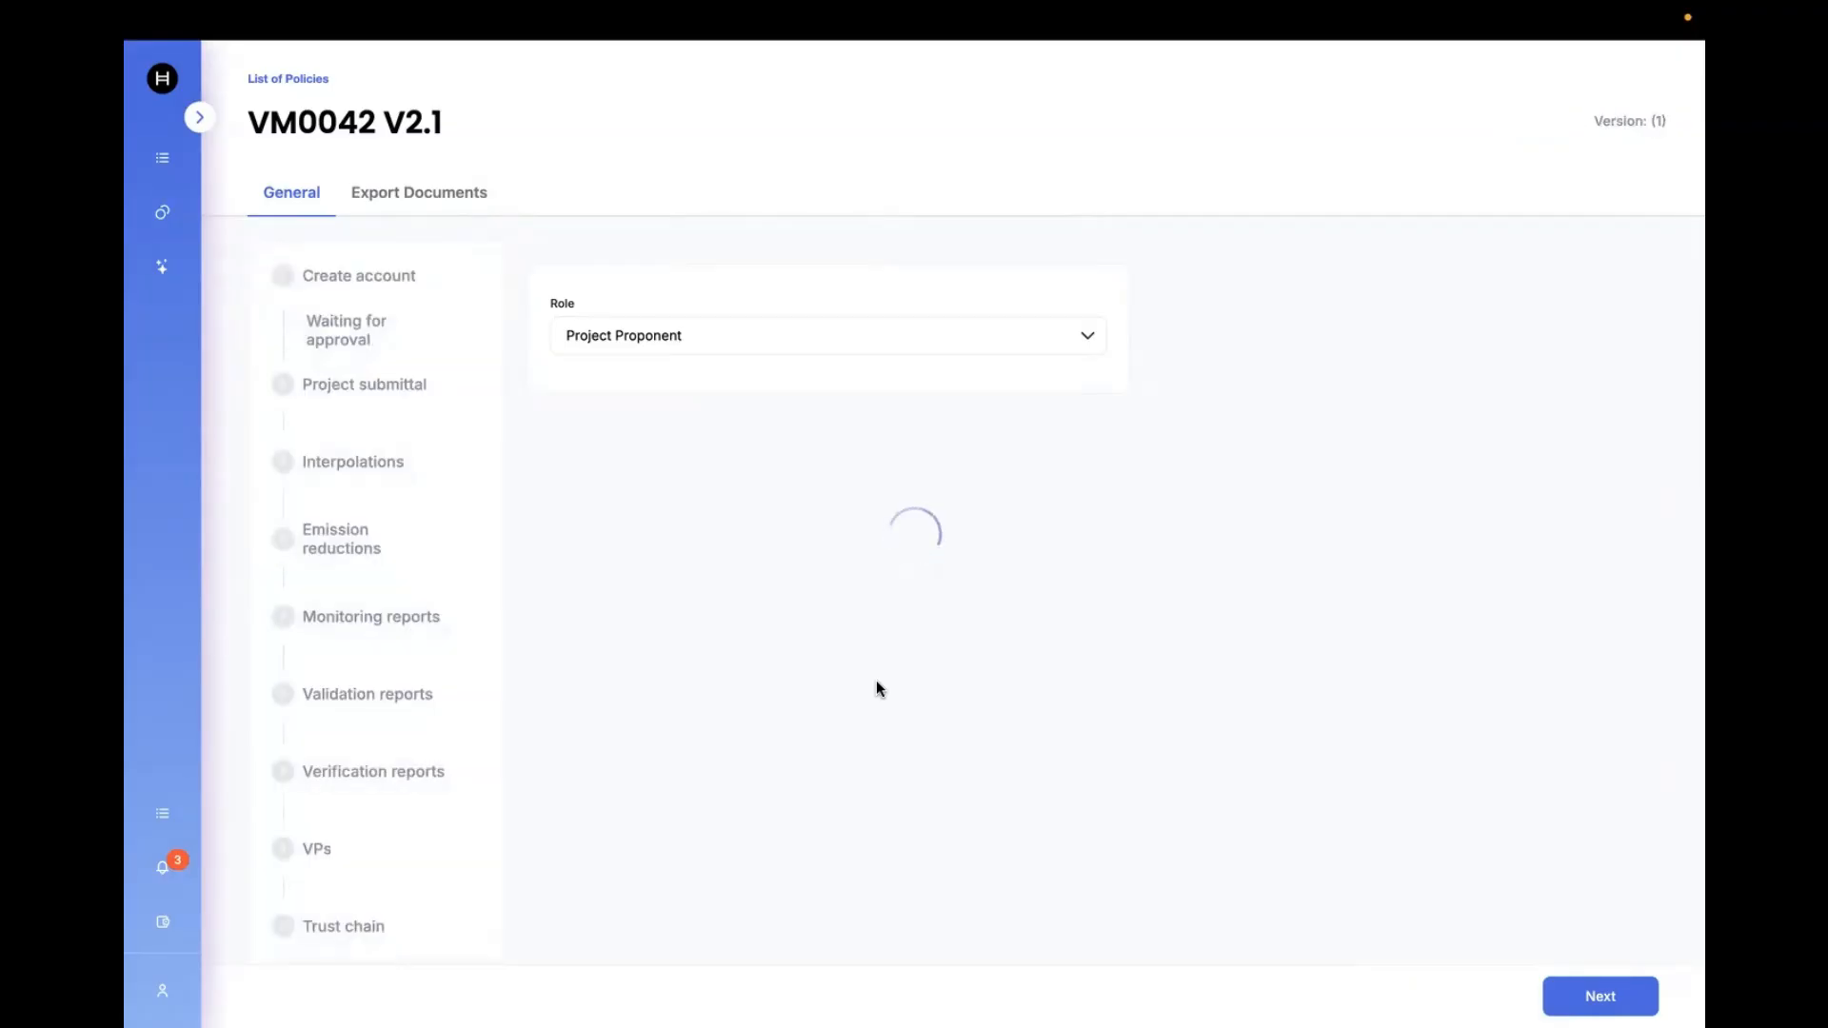
# Copy the full contents of Project Proponent Account Registration.txt from the VM0042 V2.1 folder of the GitHub repository
pyautogui.moveTo(1272, 10)
pyautogui.click(1117, 67)
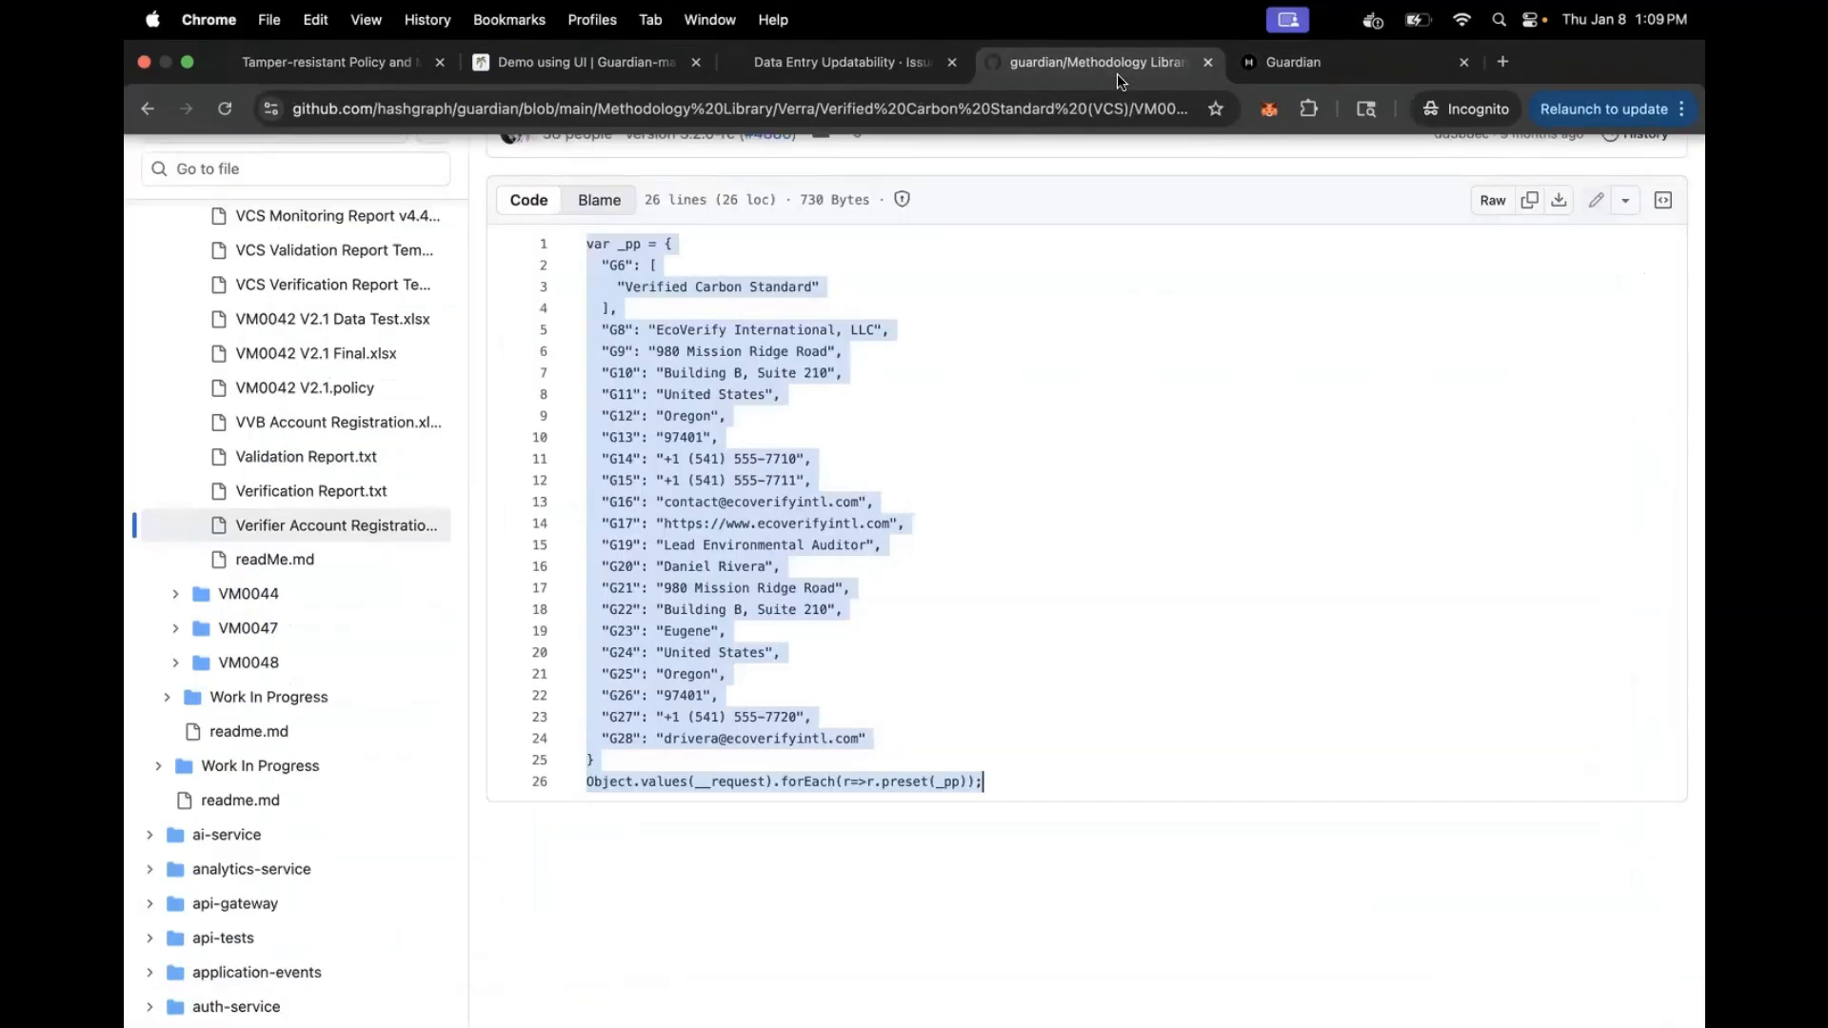
pyautogui.click(977, 416)
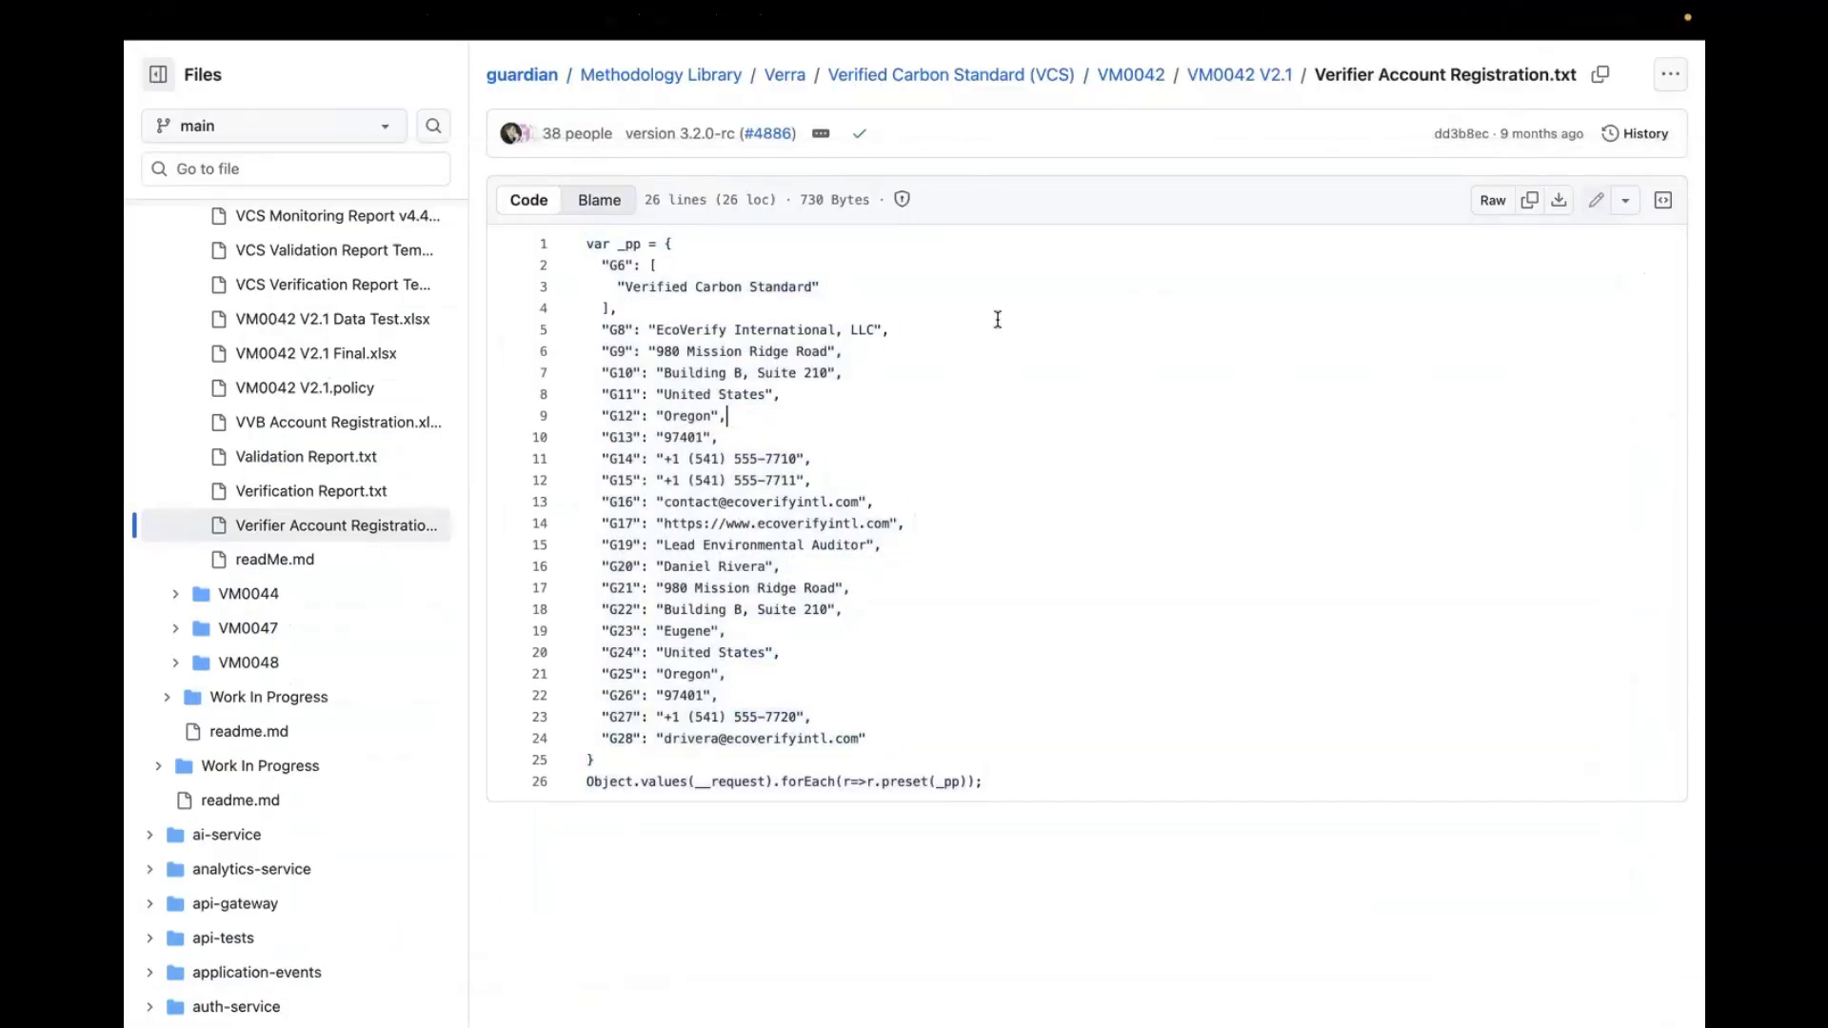
pyautogui.click(1242, 76)
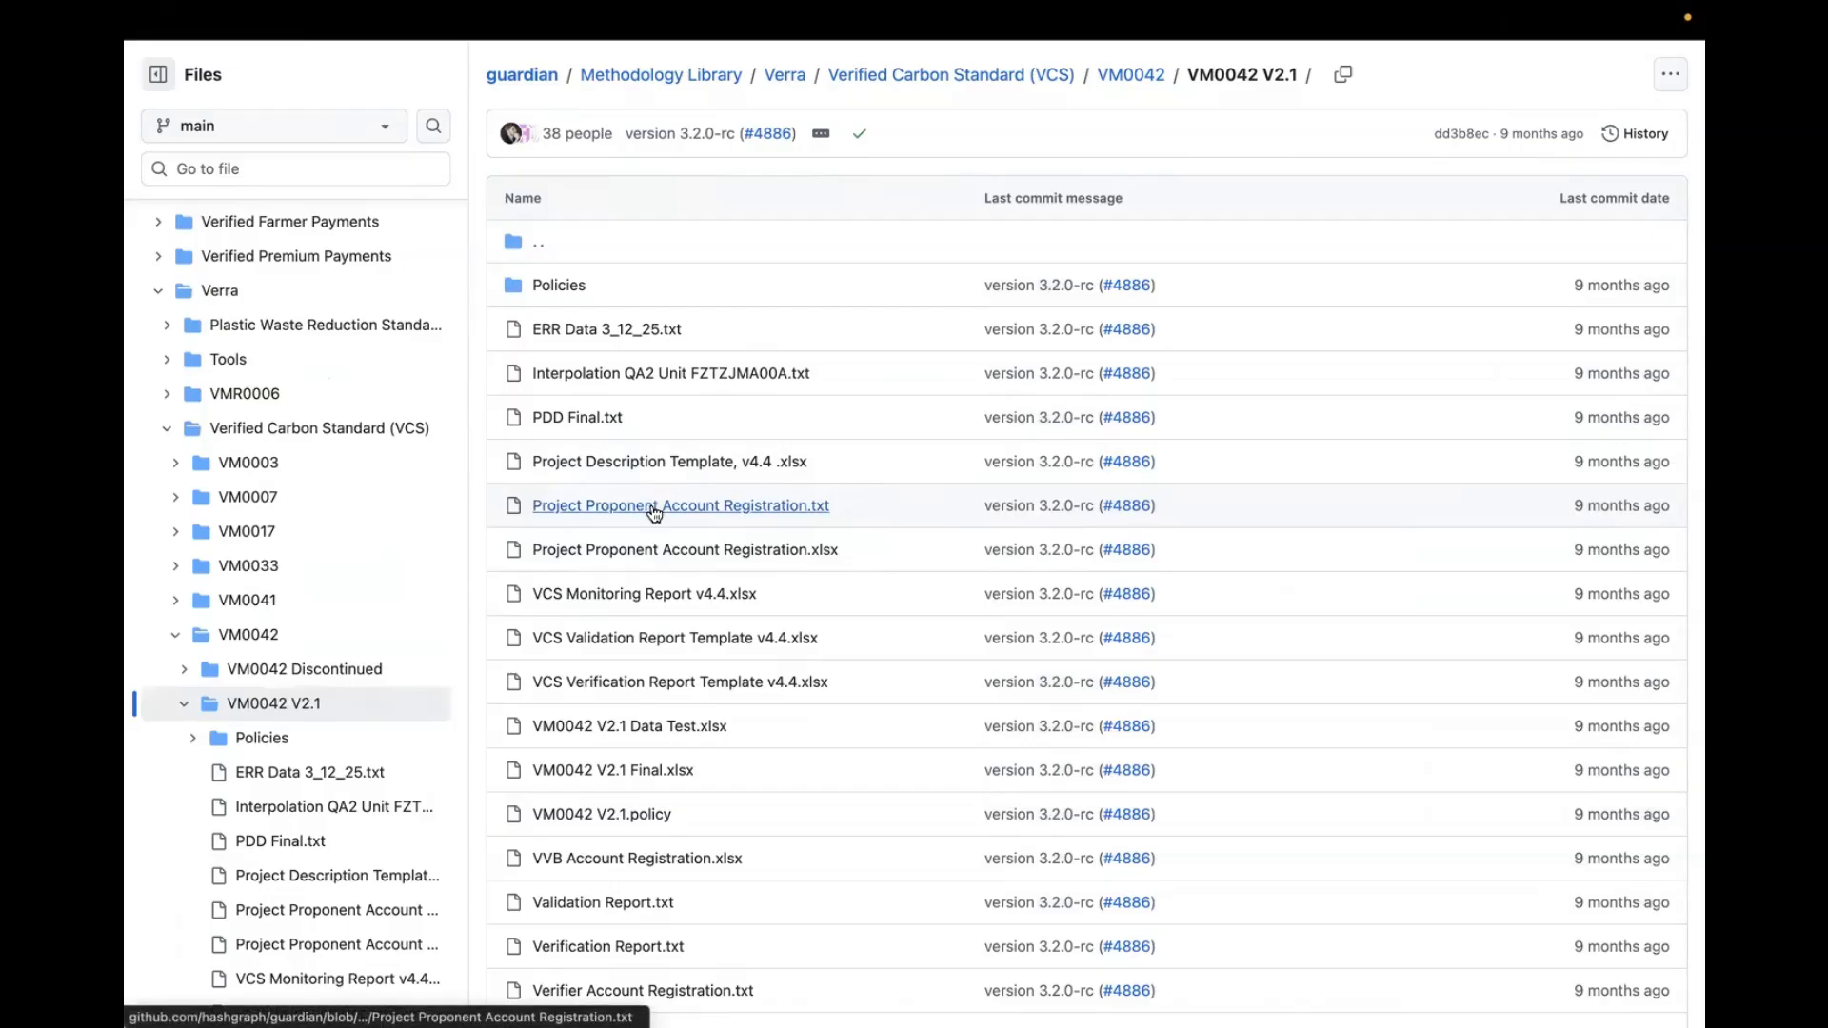
pyautogui.click(682, 515)
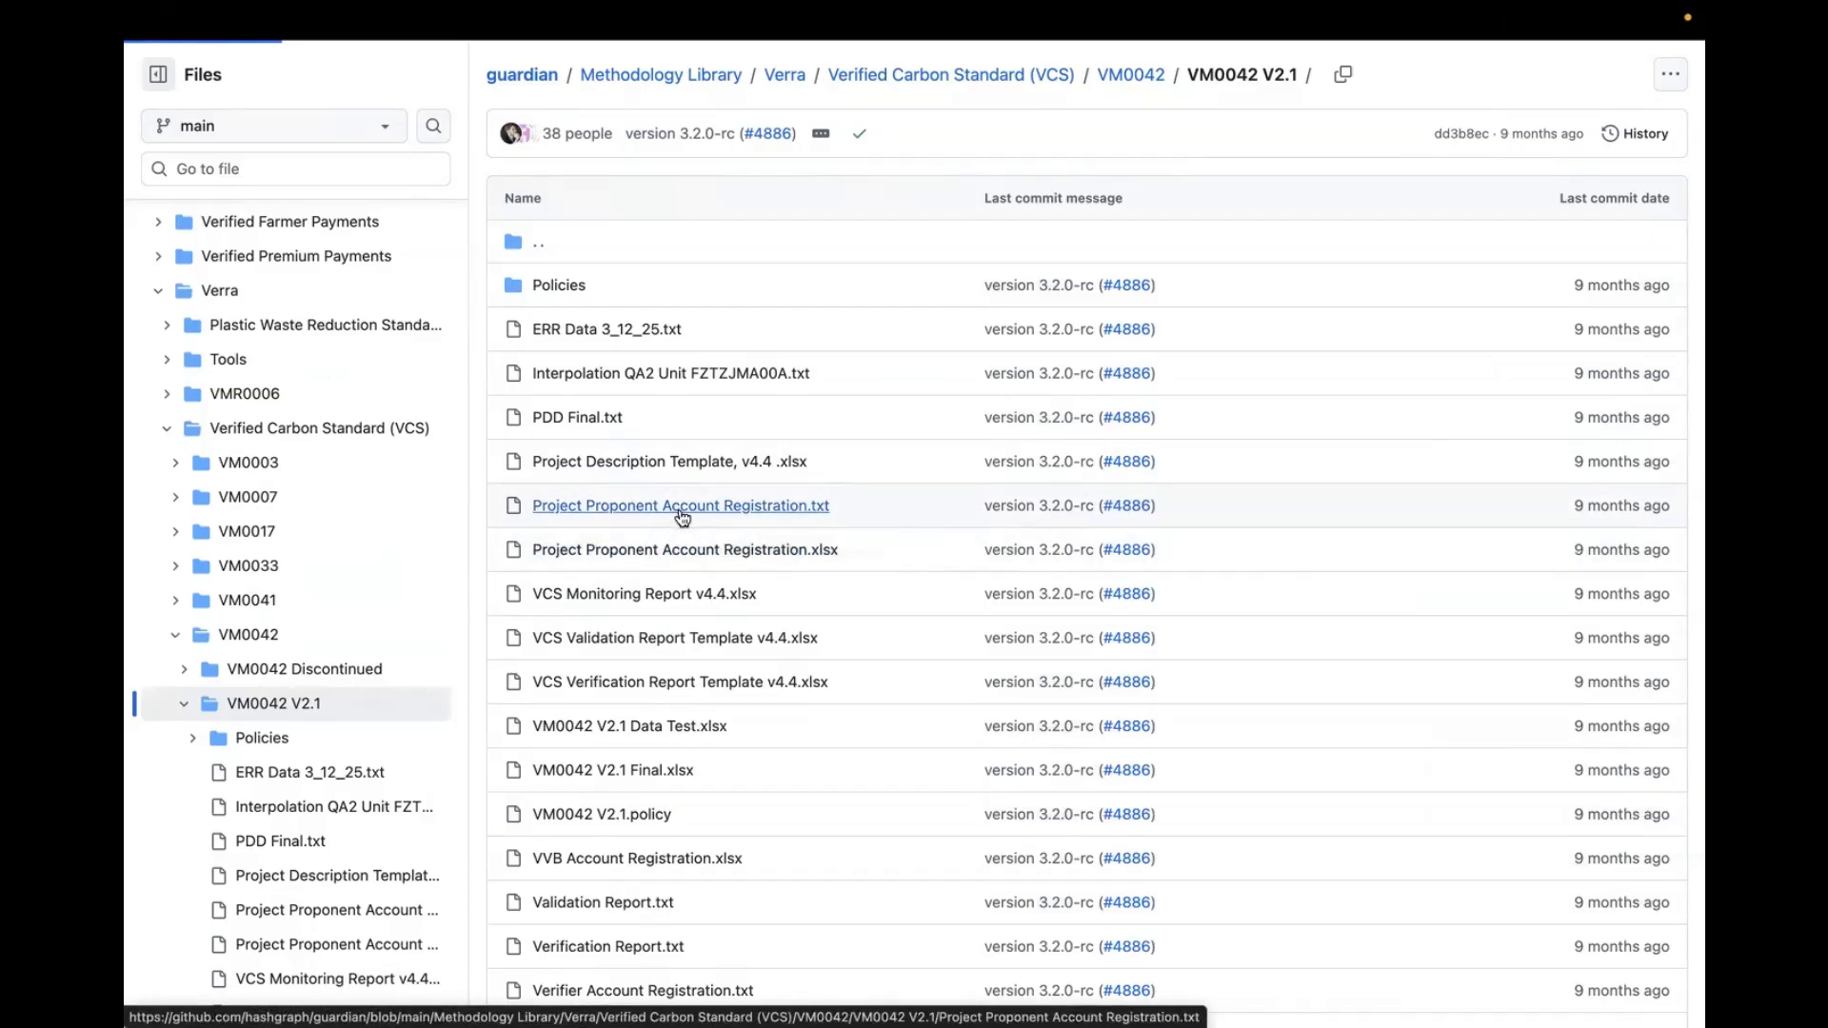
pyautogui.press('super+a')
pyautogui.press('super+c')
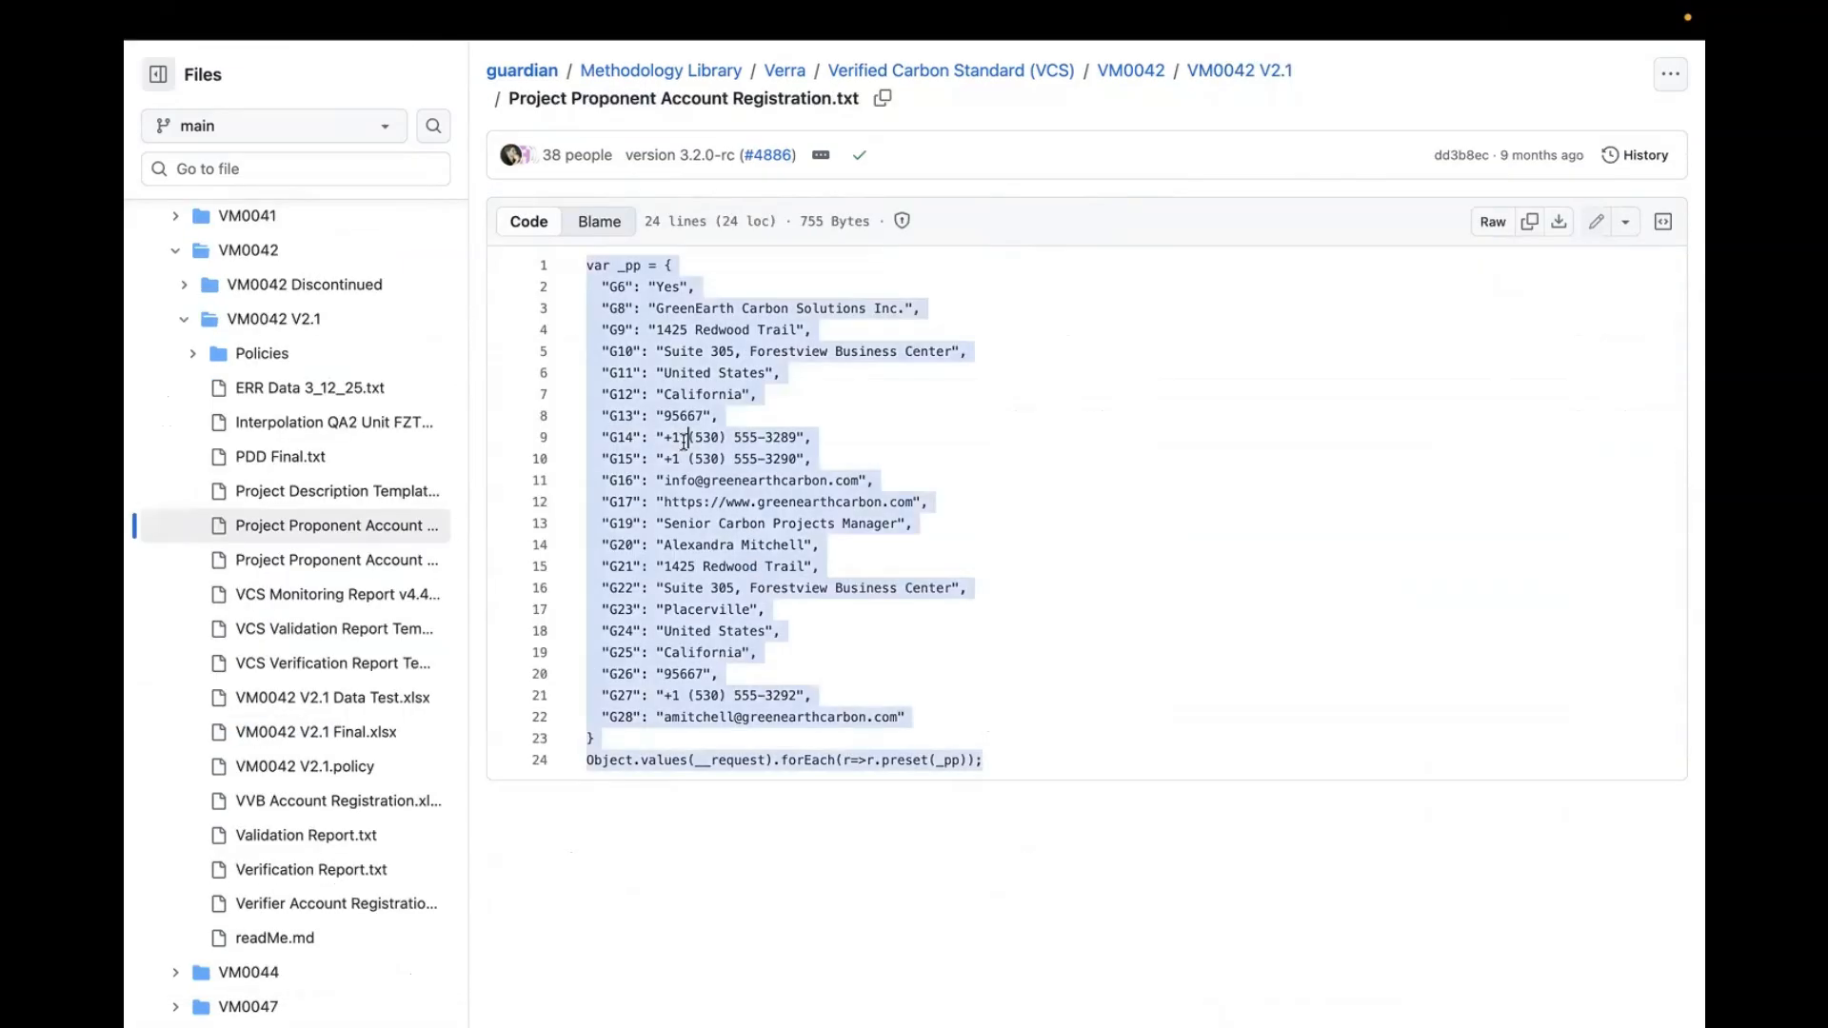
# Run the copied preset script in the browser's developer console on the Guardian account creation form
pyautogui.click(1352, 62)
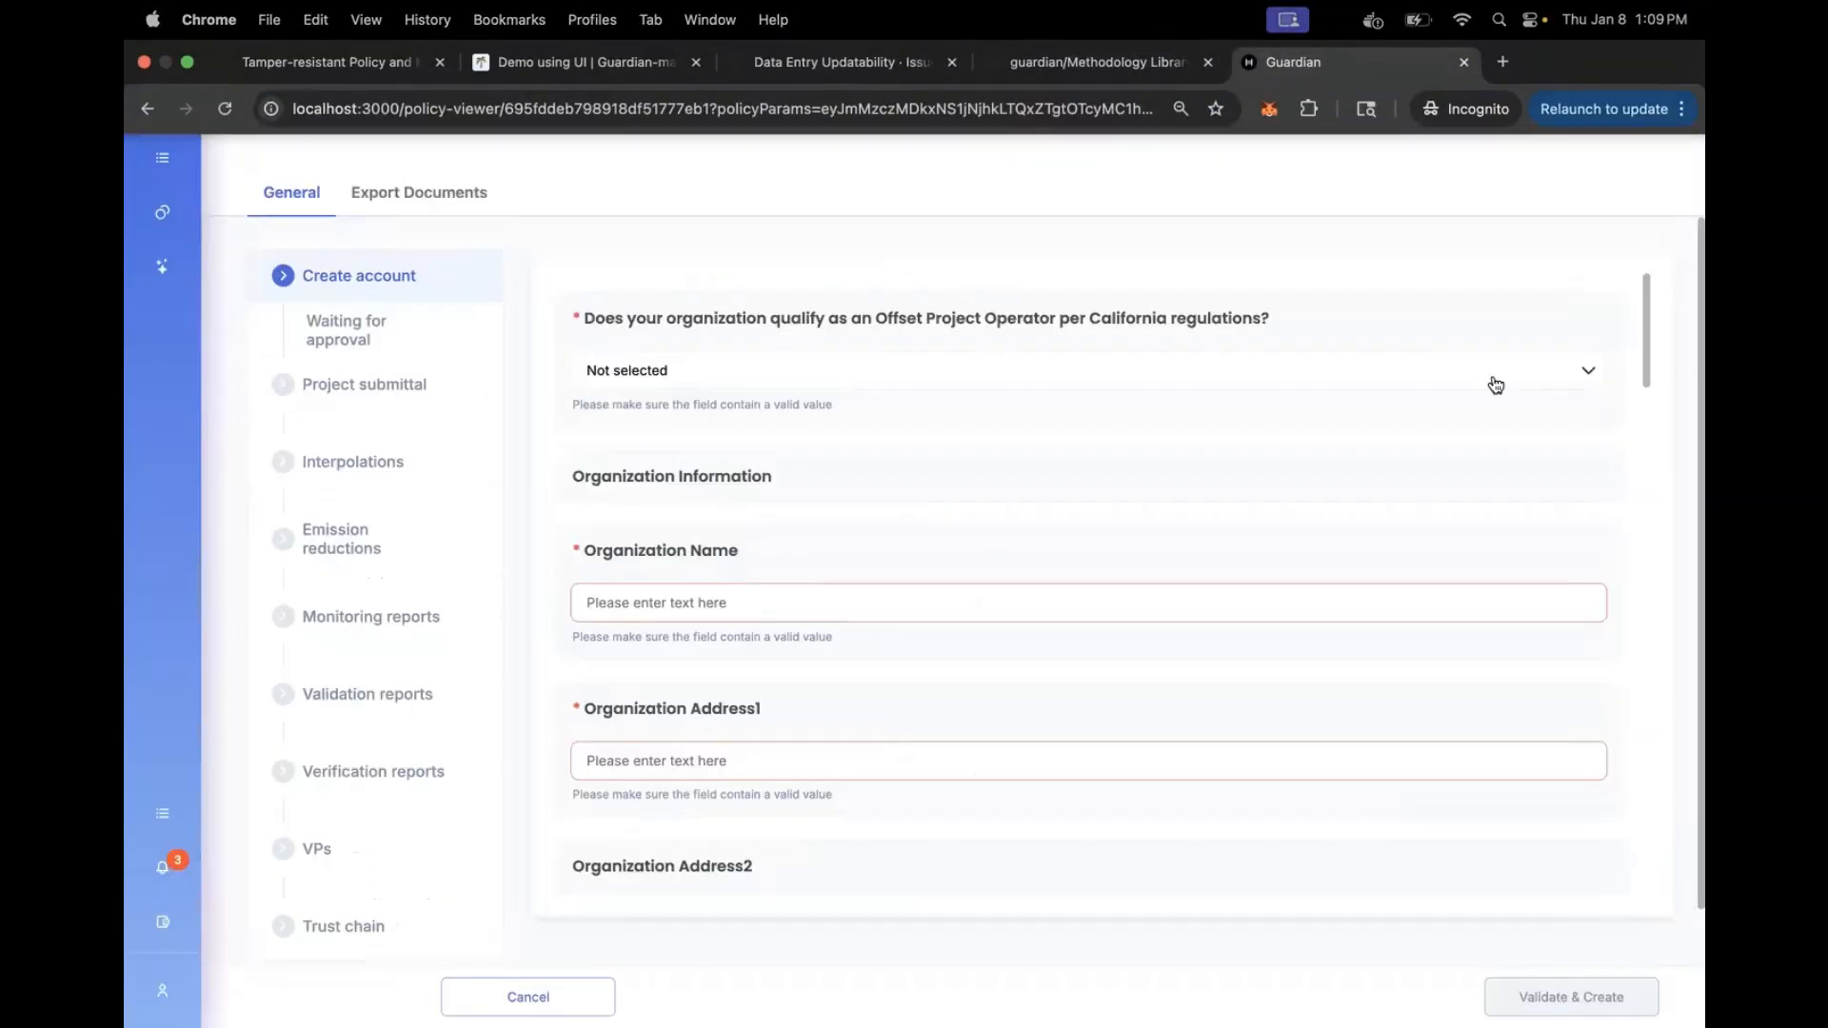
pyautogui.rightClick(1531, 550)
pyautogui.click(1418, 902)
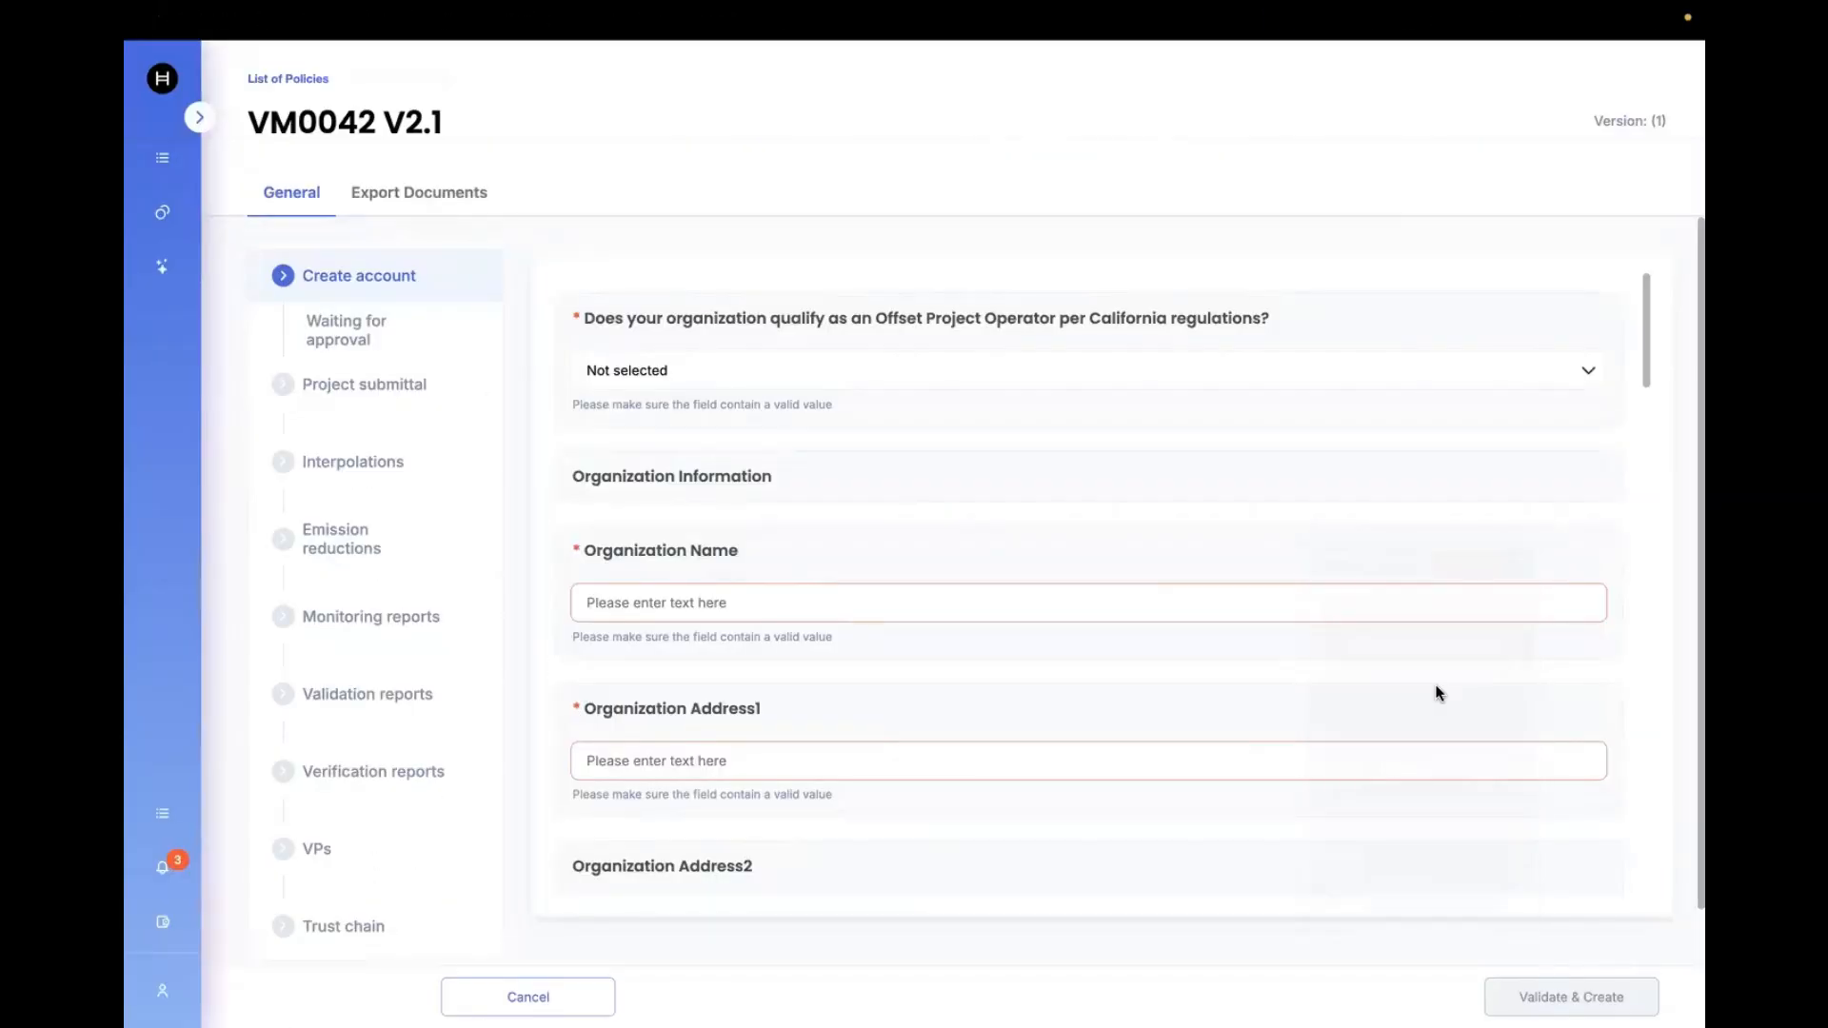
pyautogui.click(1251, 54)
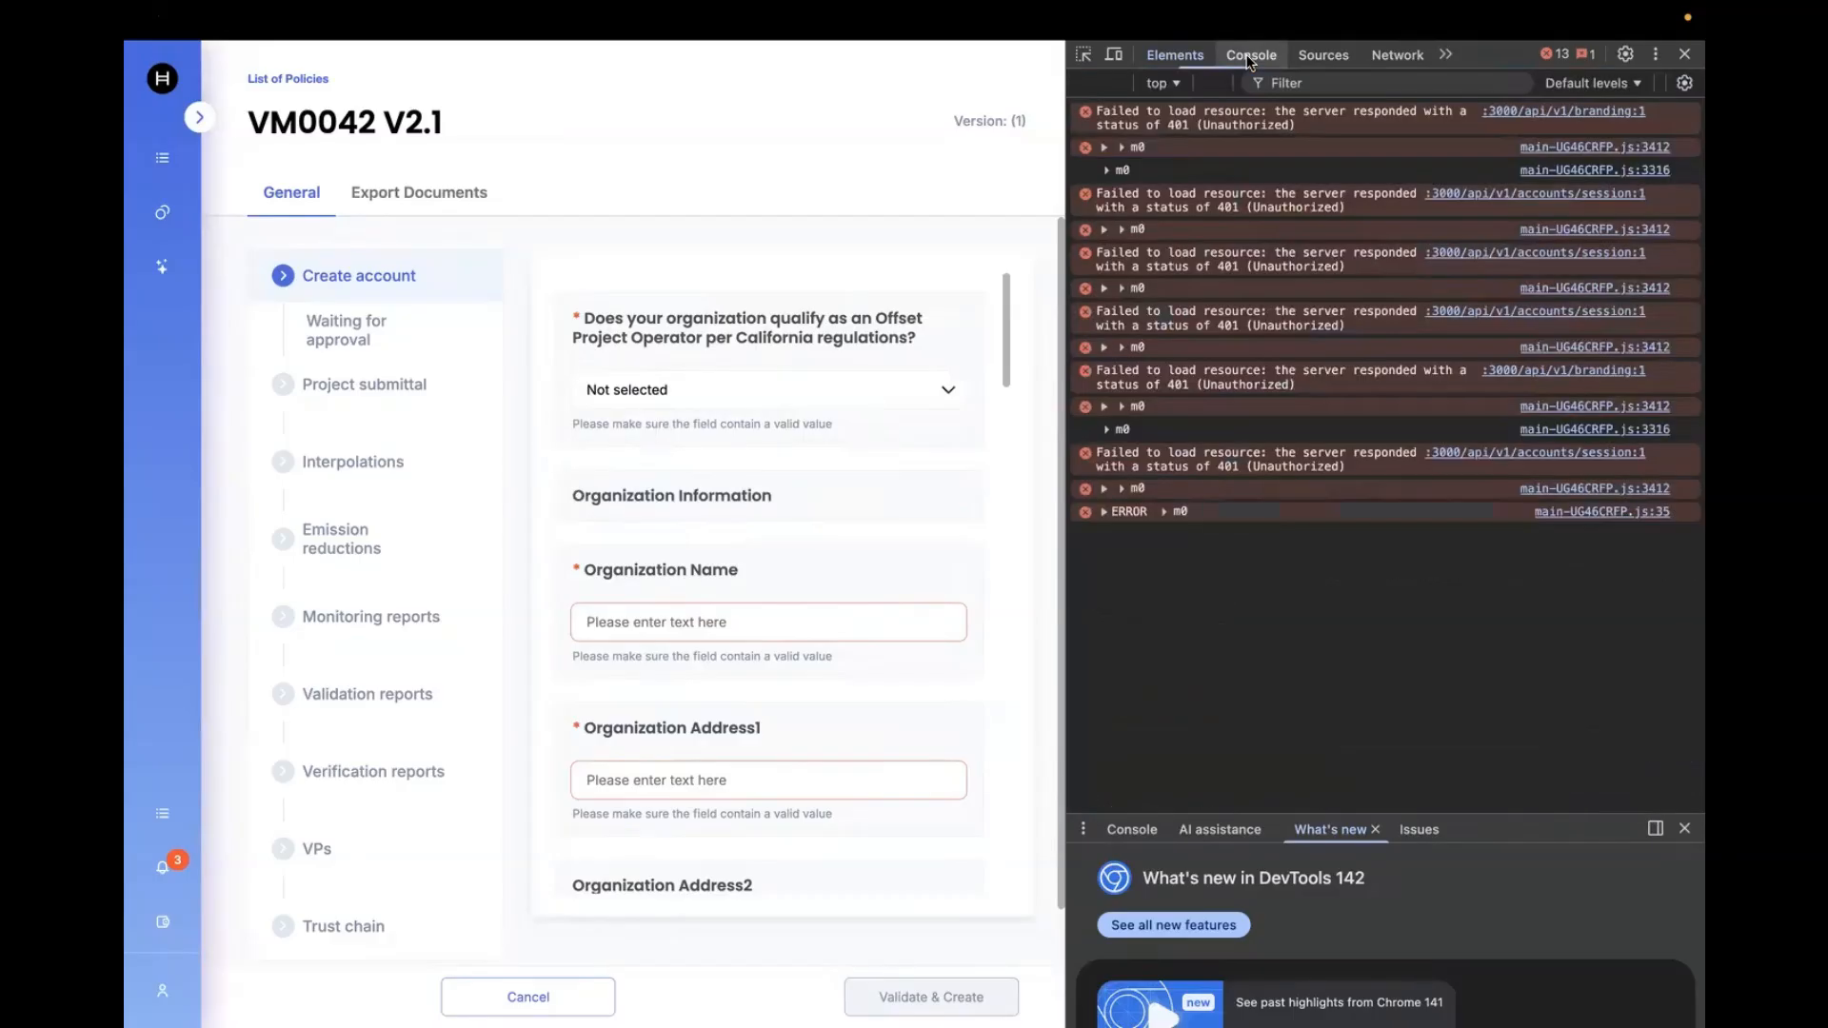
pyautogui.click(1114, 84)
pyautogui.press('super+v')
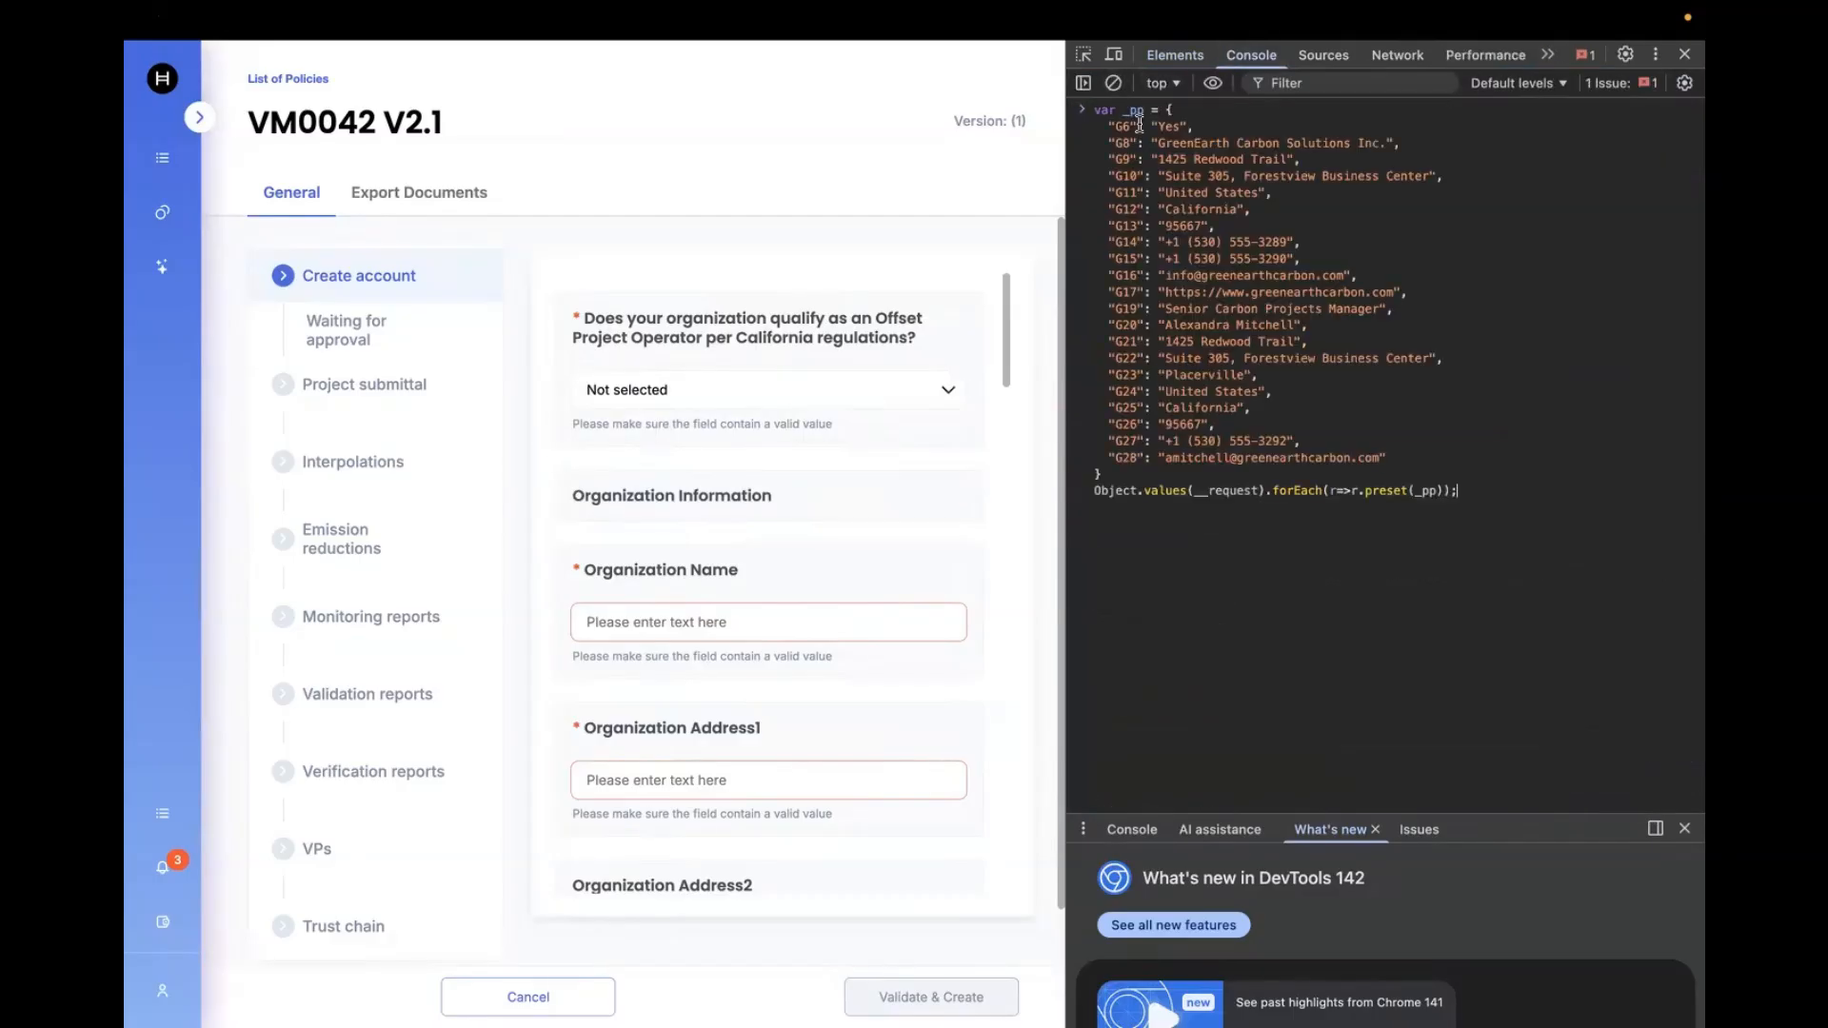
pyautogui.press('Return')
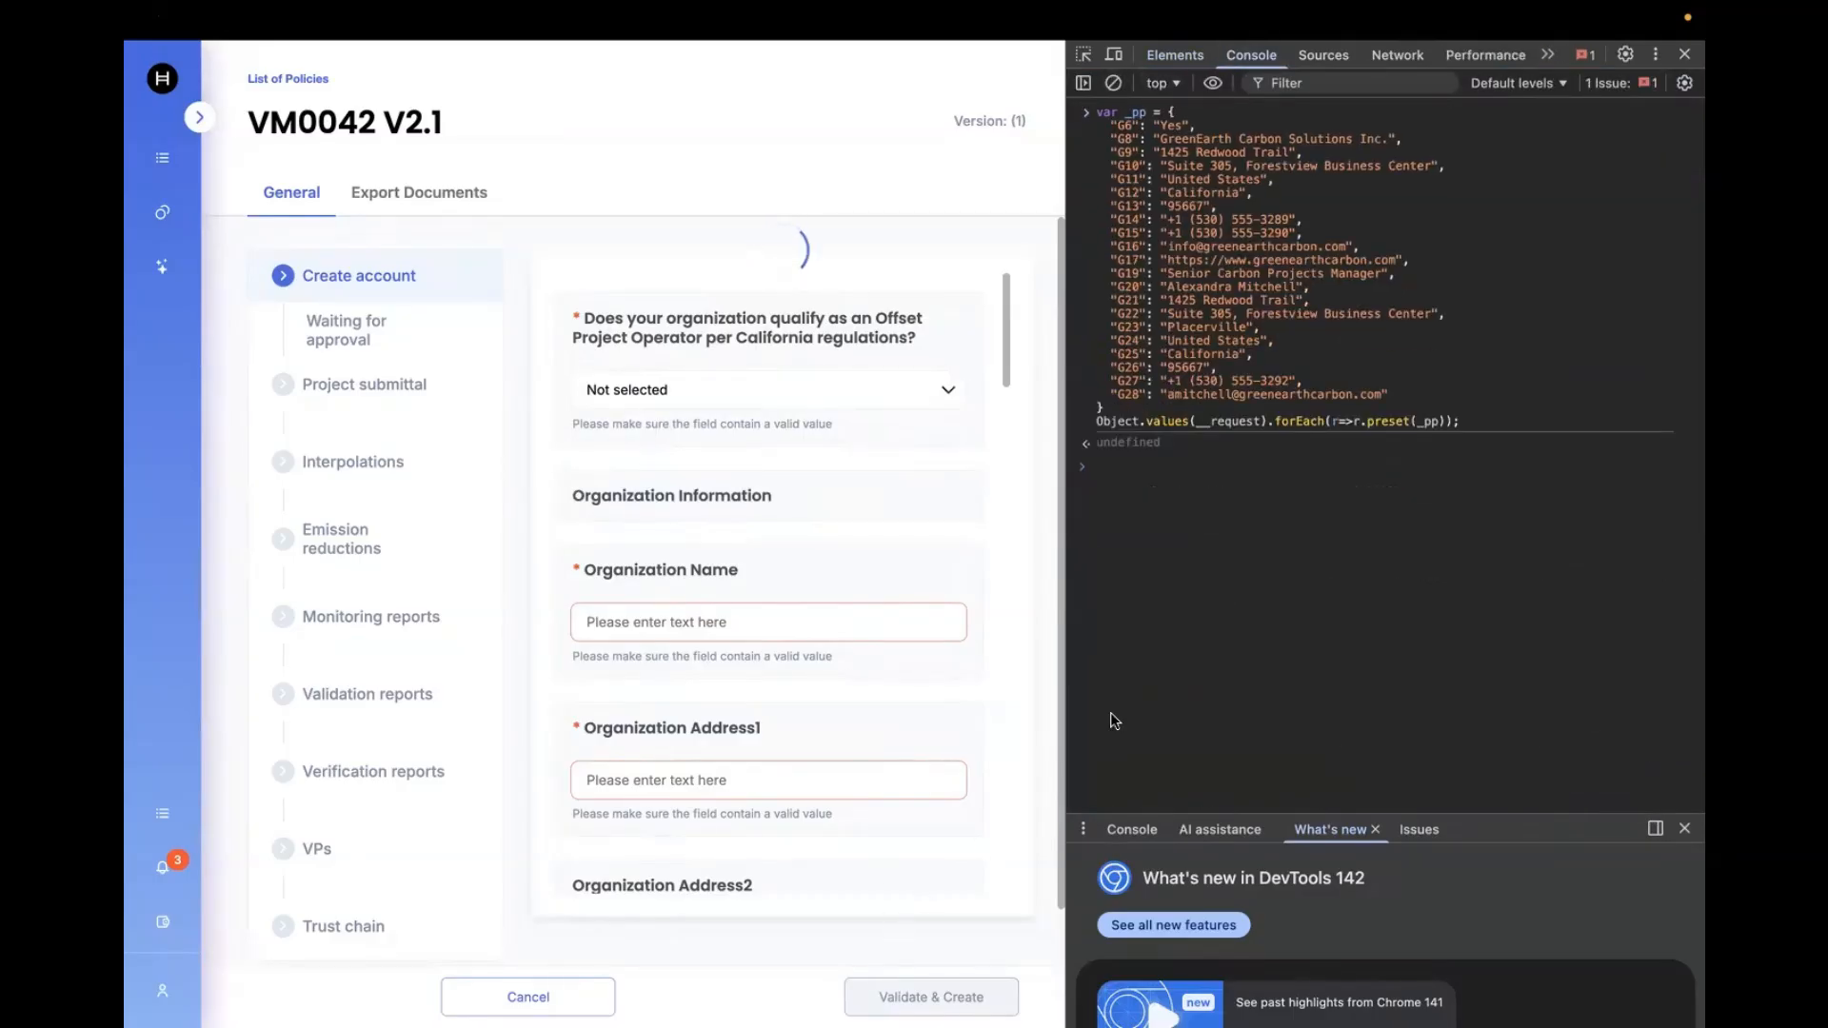
# Close the developer console, then validate and create the Project Proponent account from the prefilled form
pyautogui.click(1685, 54)
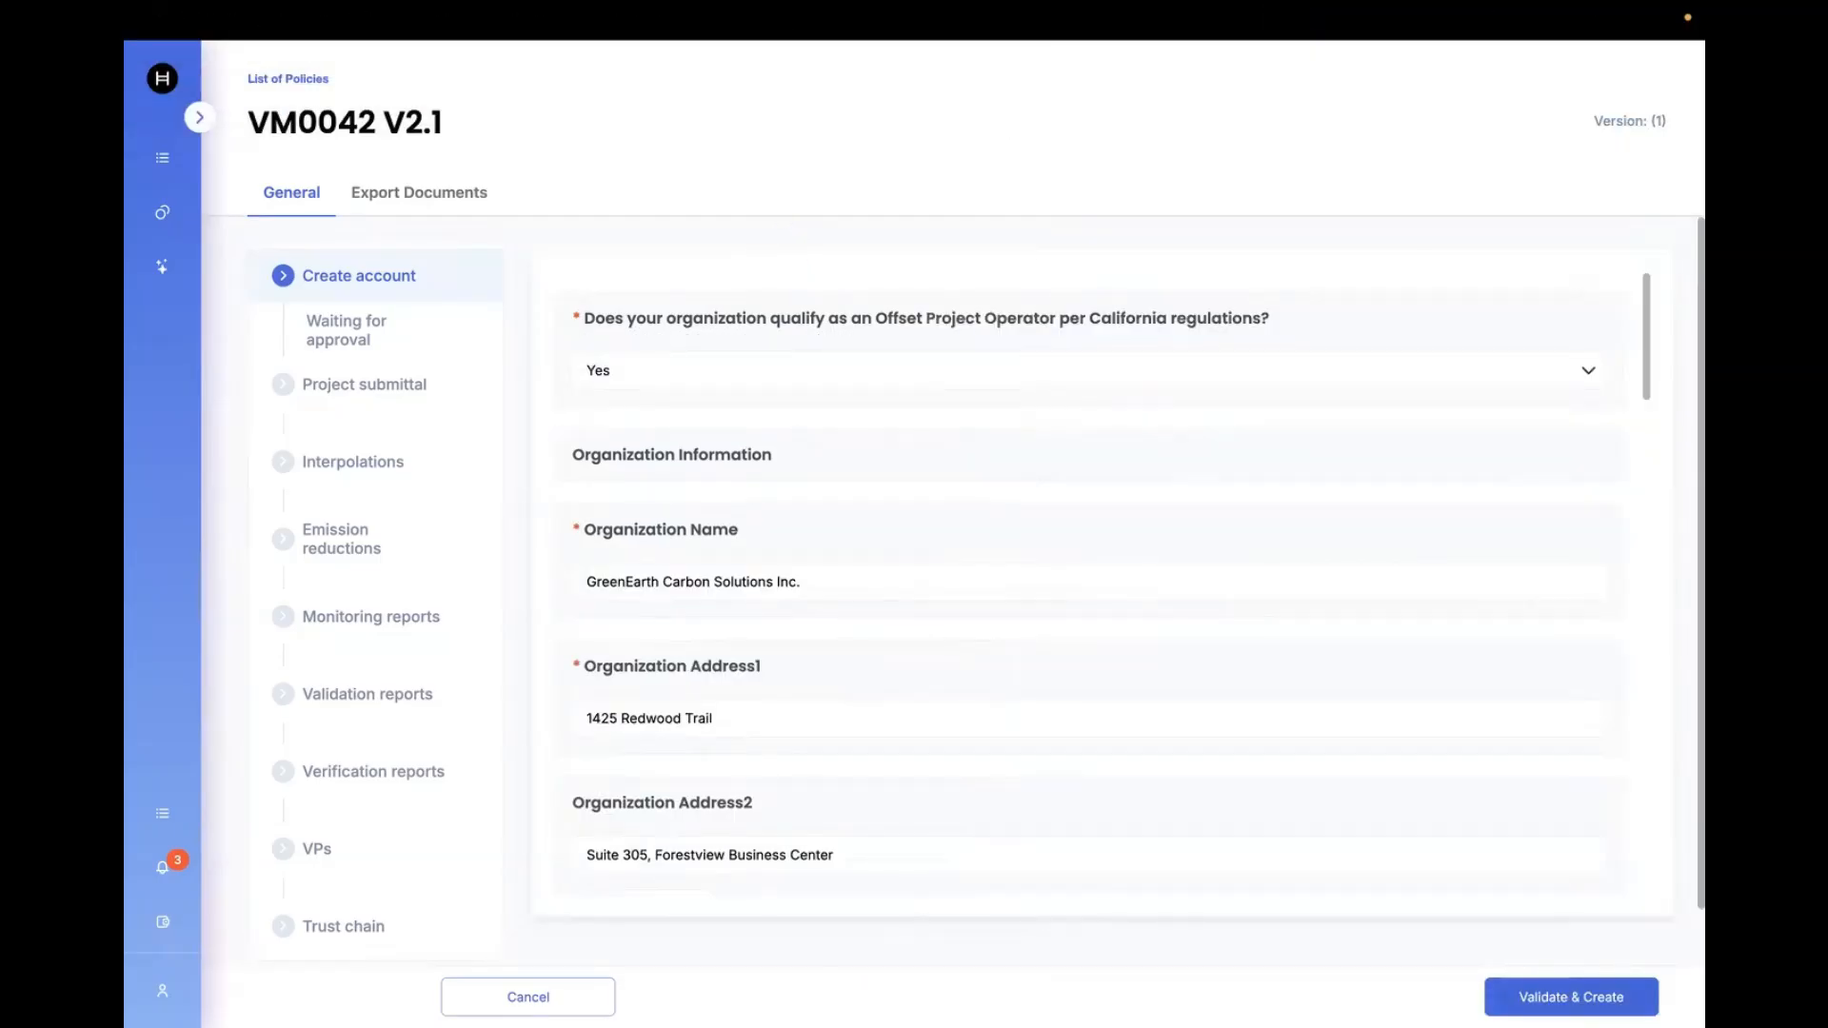
pyautogui.scroll(-10, 1388, 746)
pyautogui.click(1519, 992)
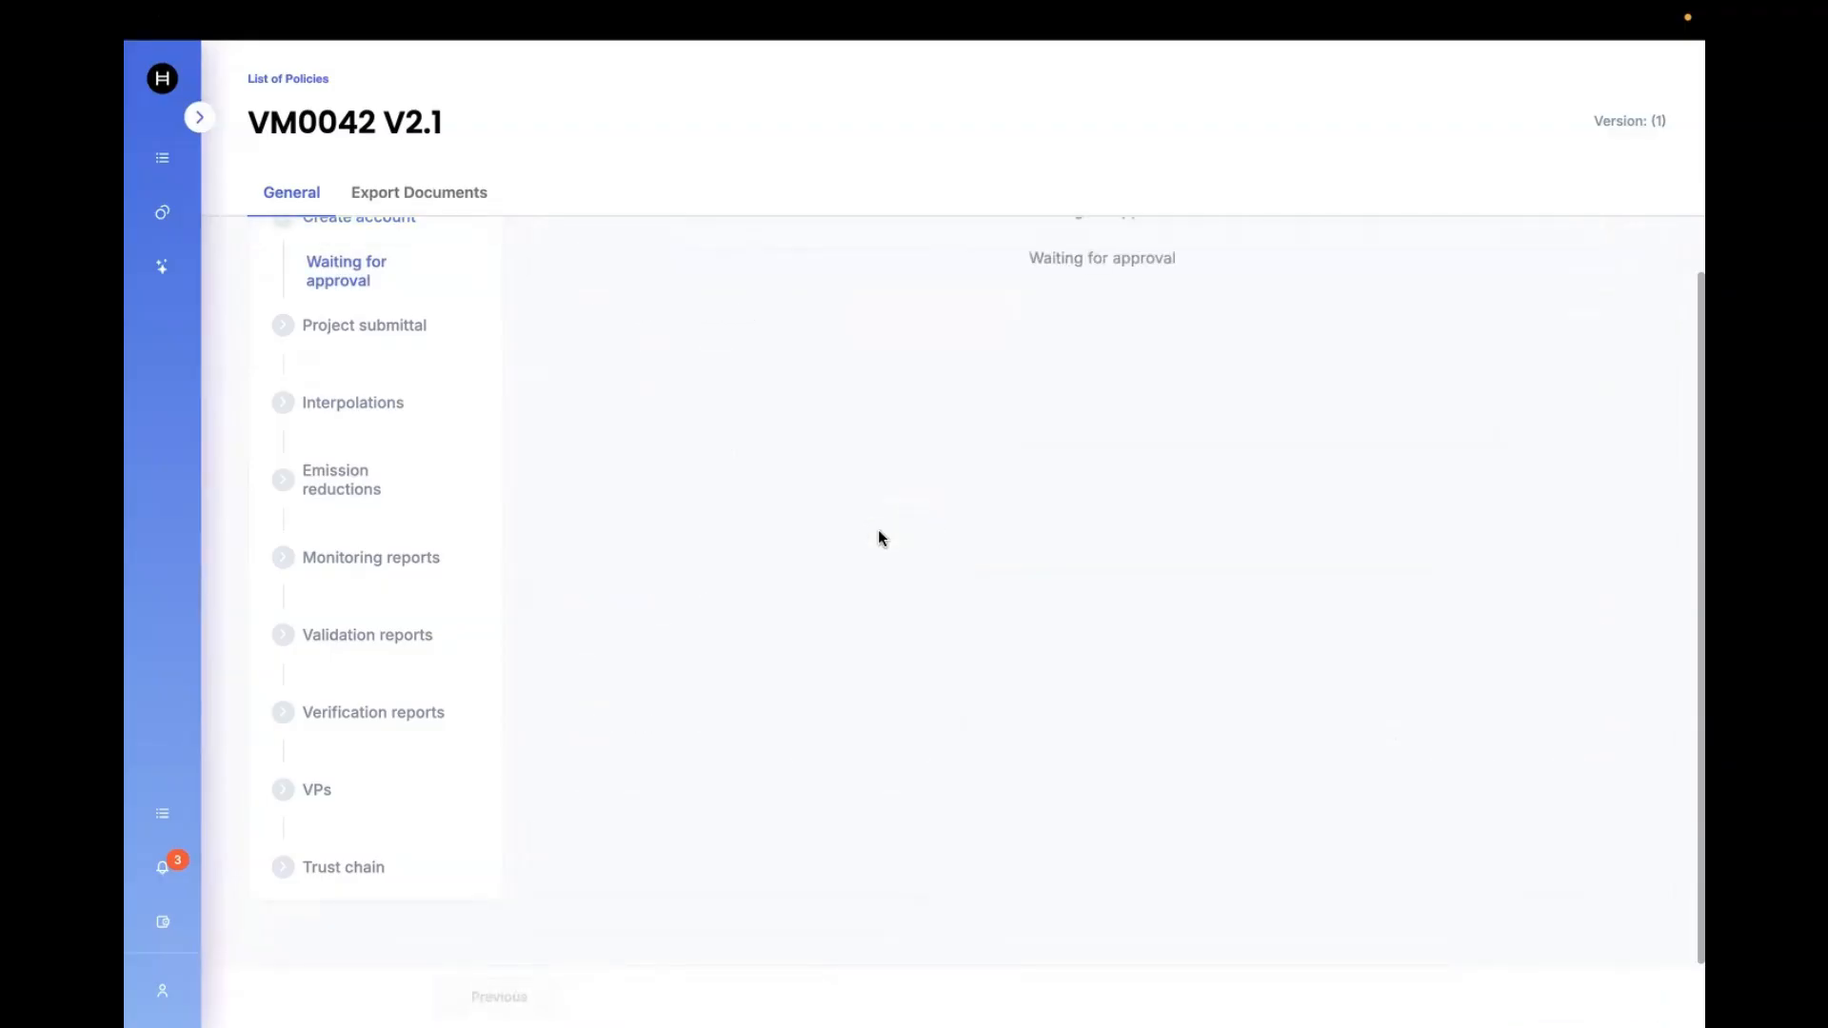
# Log out of the Project Proponent account and log in as the Standard Registry demo user
pyautogui.moveTo(190, 991)
pyautogui.click(397, 990)
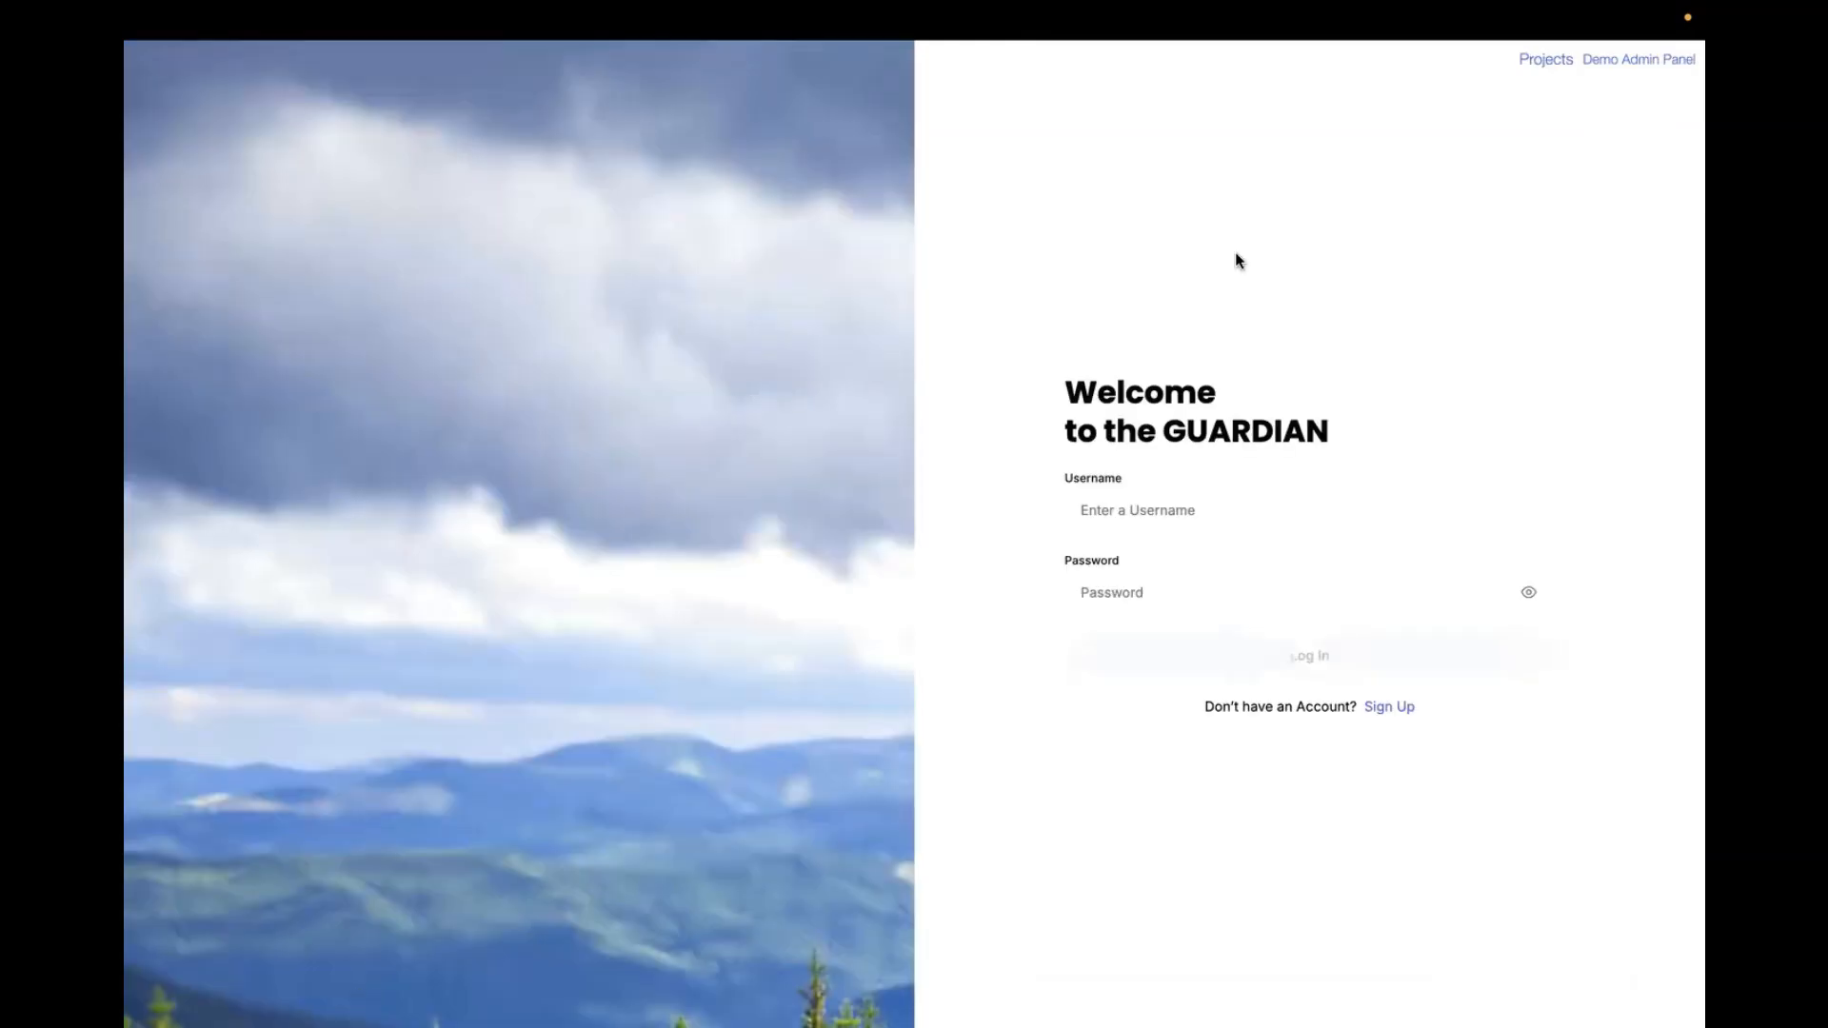
pyautogui.click(1650, 62)
pyautogui.click(1314, 126)
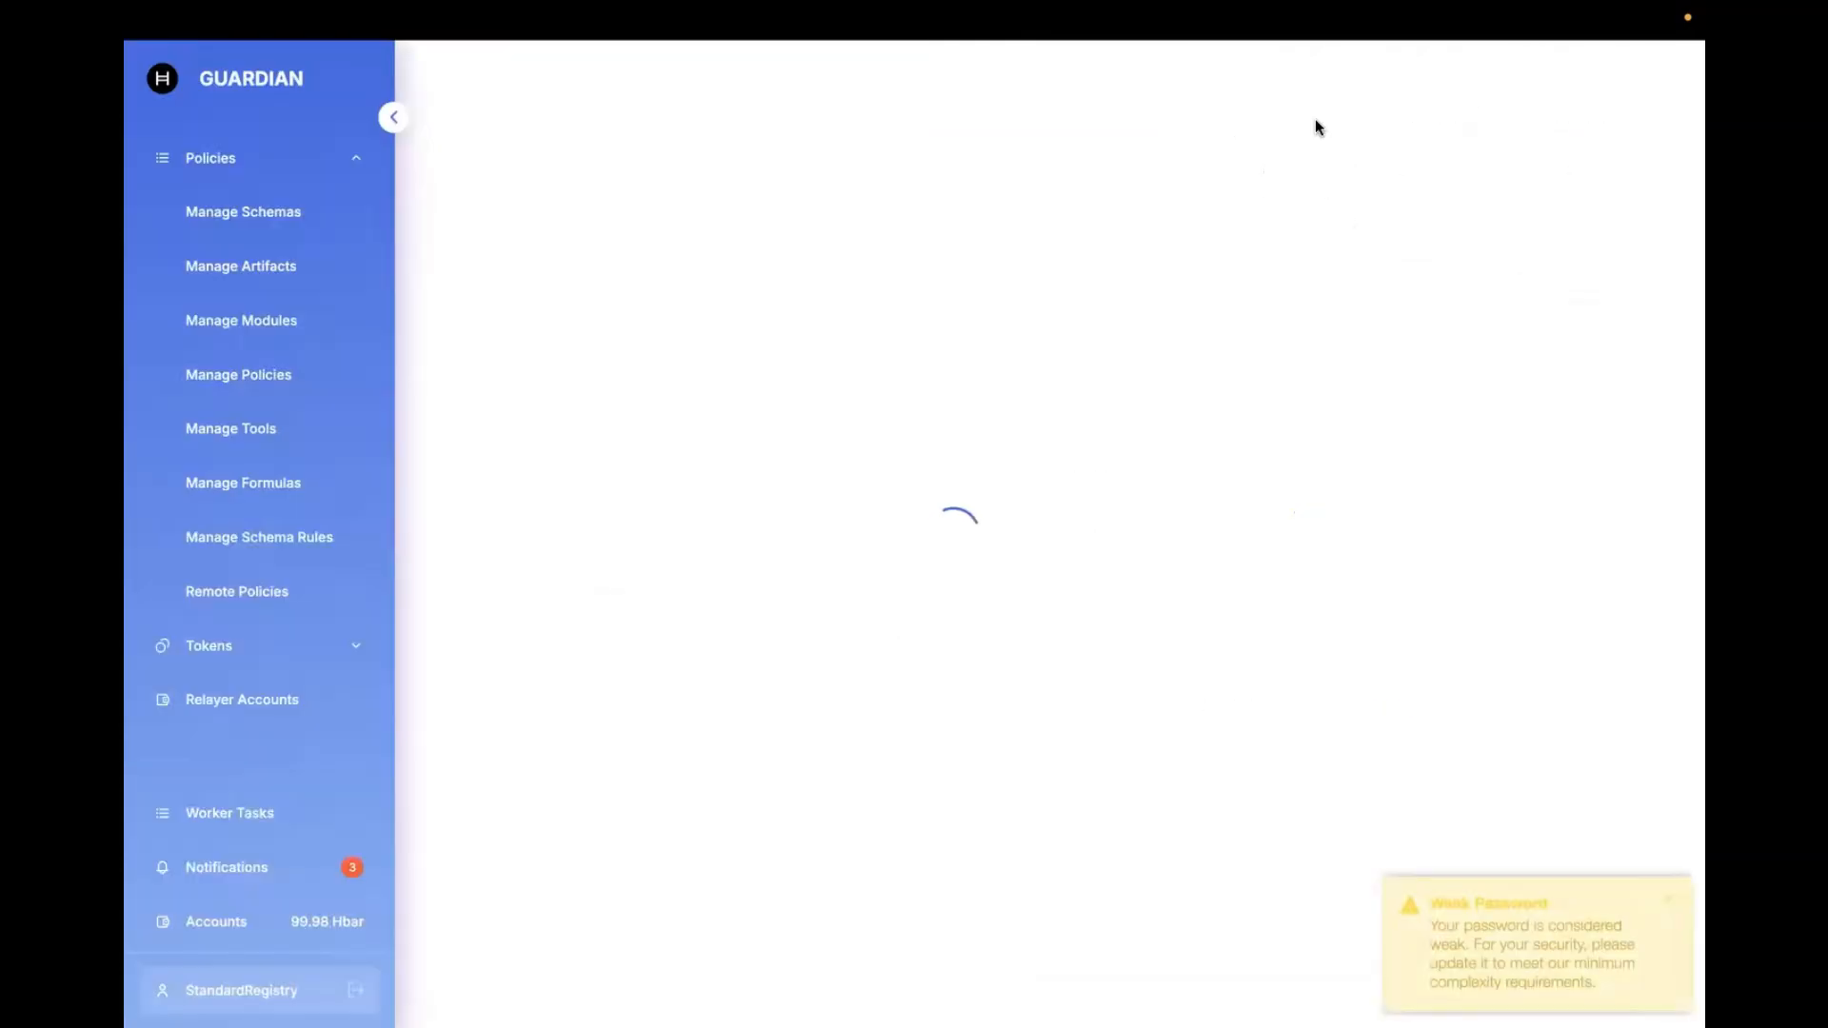
# Open the VM0042 V2.1 policy instance and approve the pending Project Proponent account
pyautogui.click(245, 373)
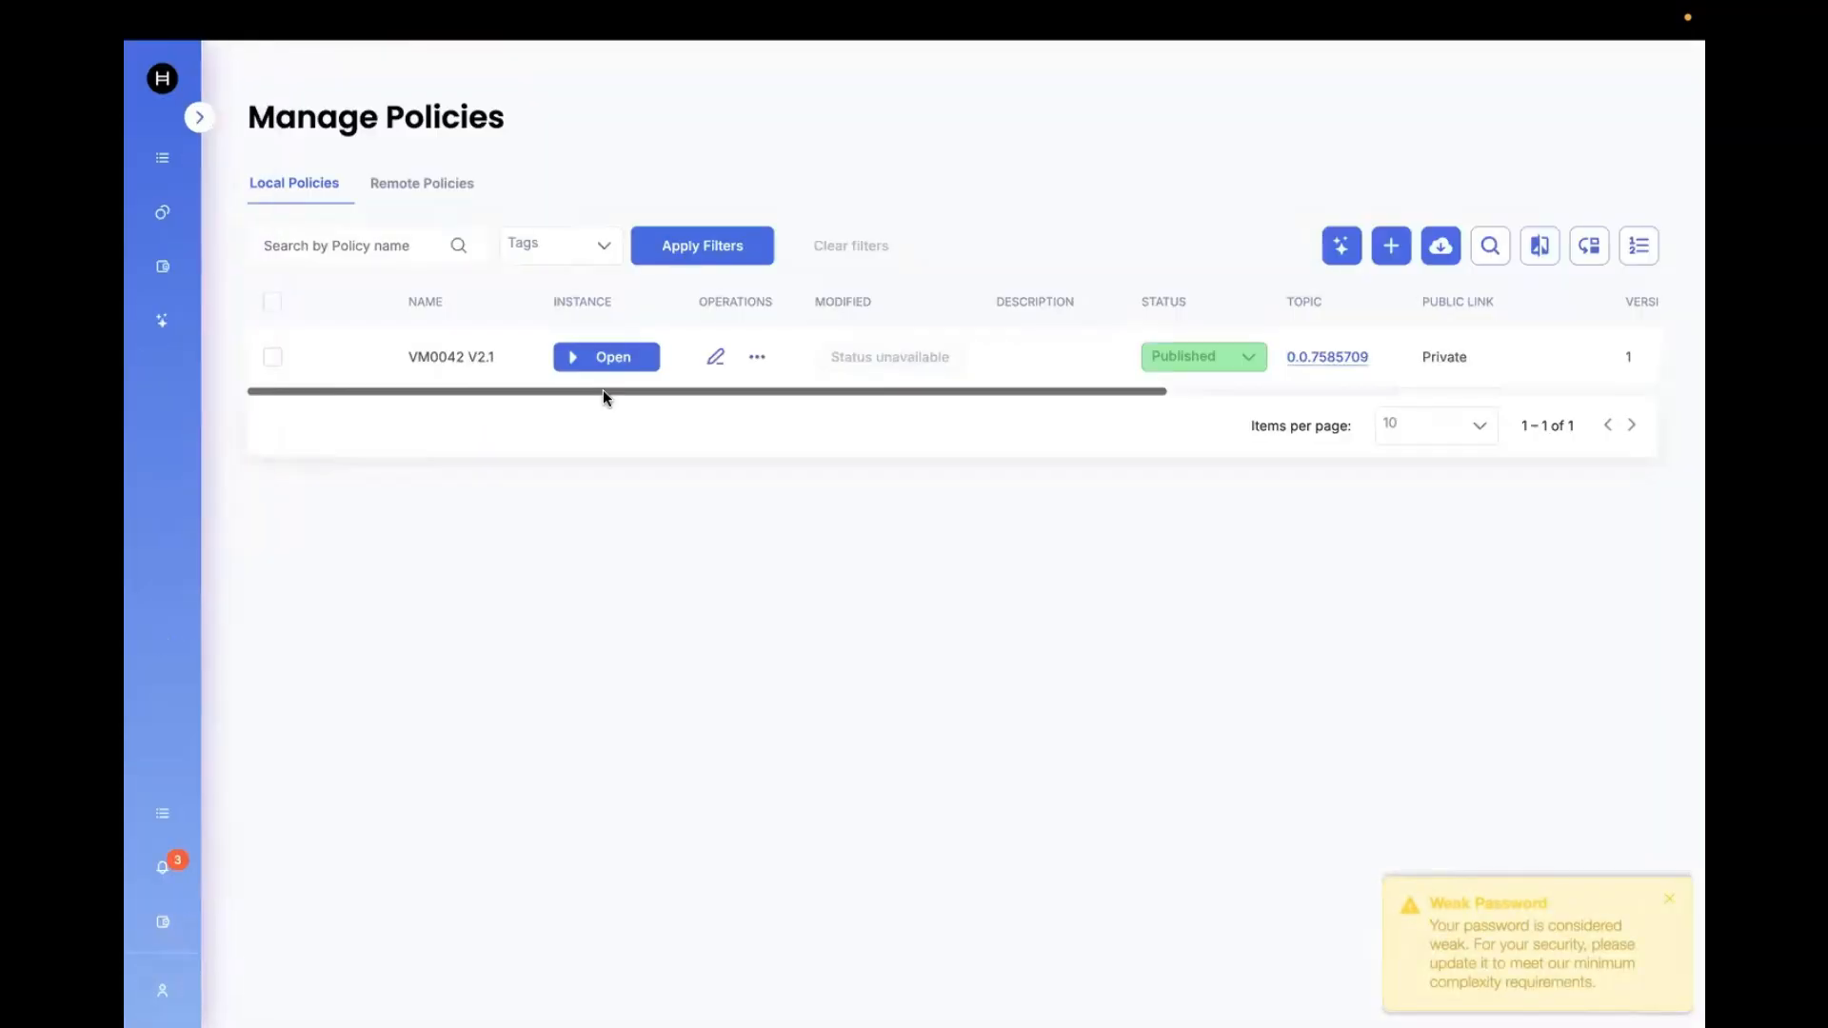
pyautogui.click(605, 357)
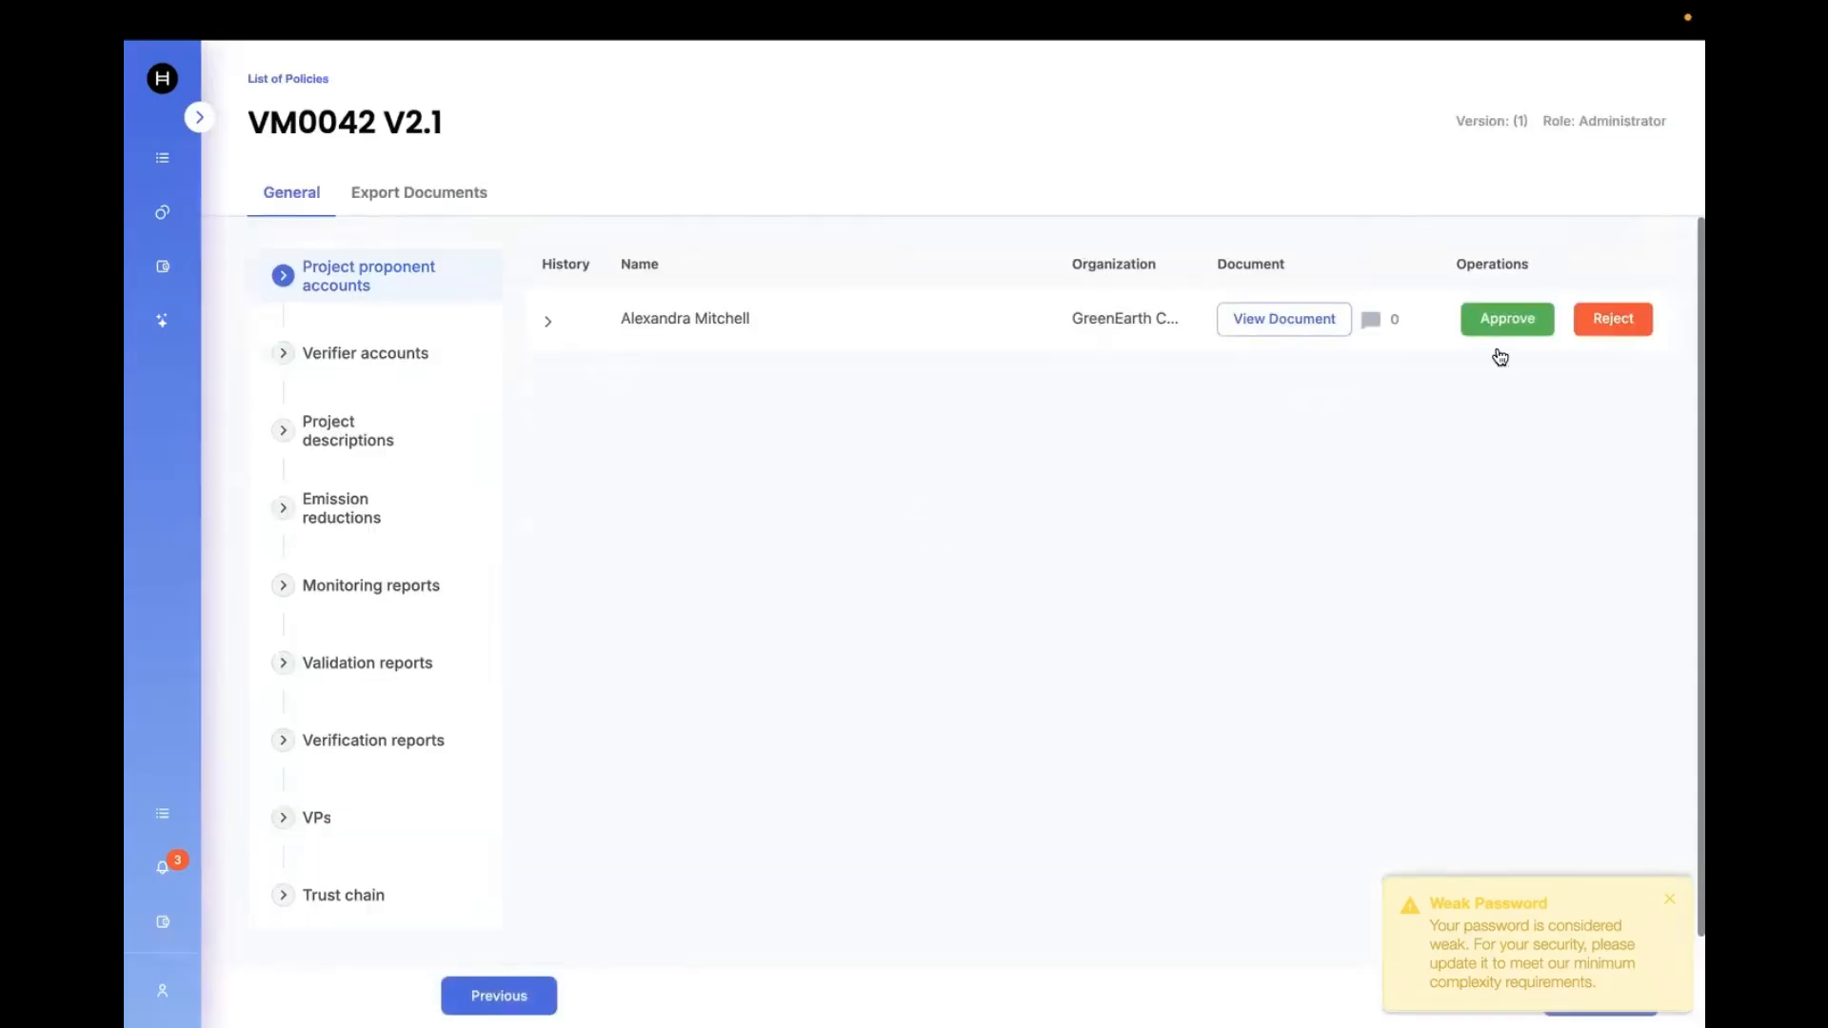
pyautogui.click(1511, 329)
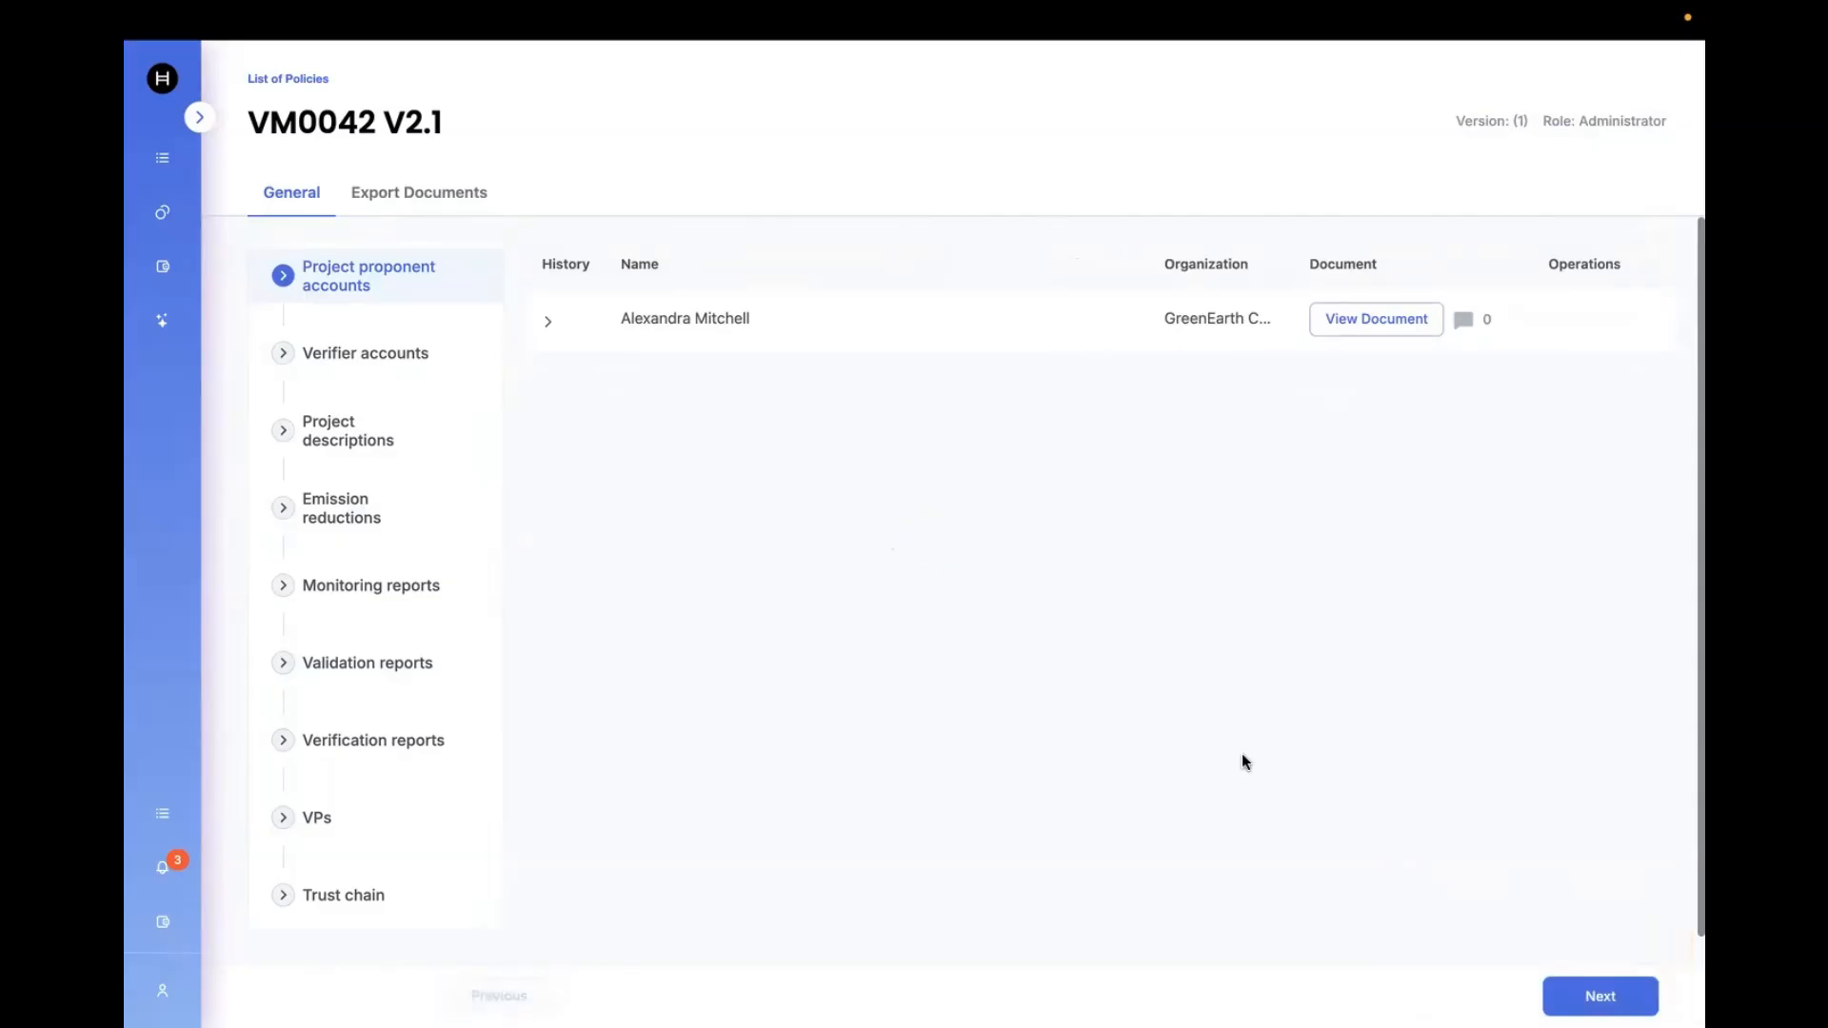
# Log out of the Standard Registry account and log back in as the Project Proponent demo user
pyautogui.moveTo(169, 992)
pyautogui.click(355, 991)
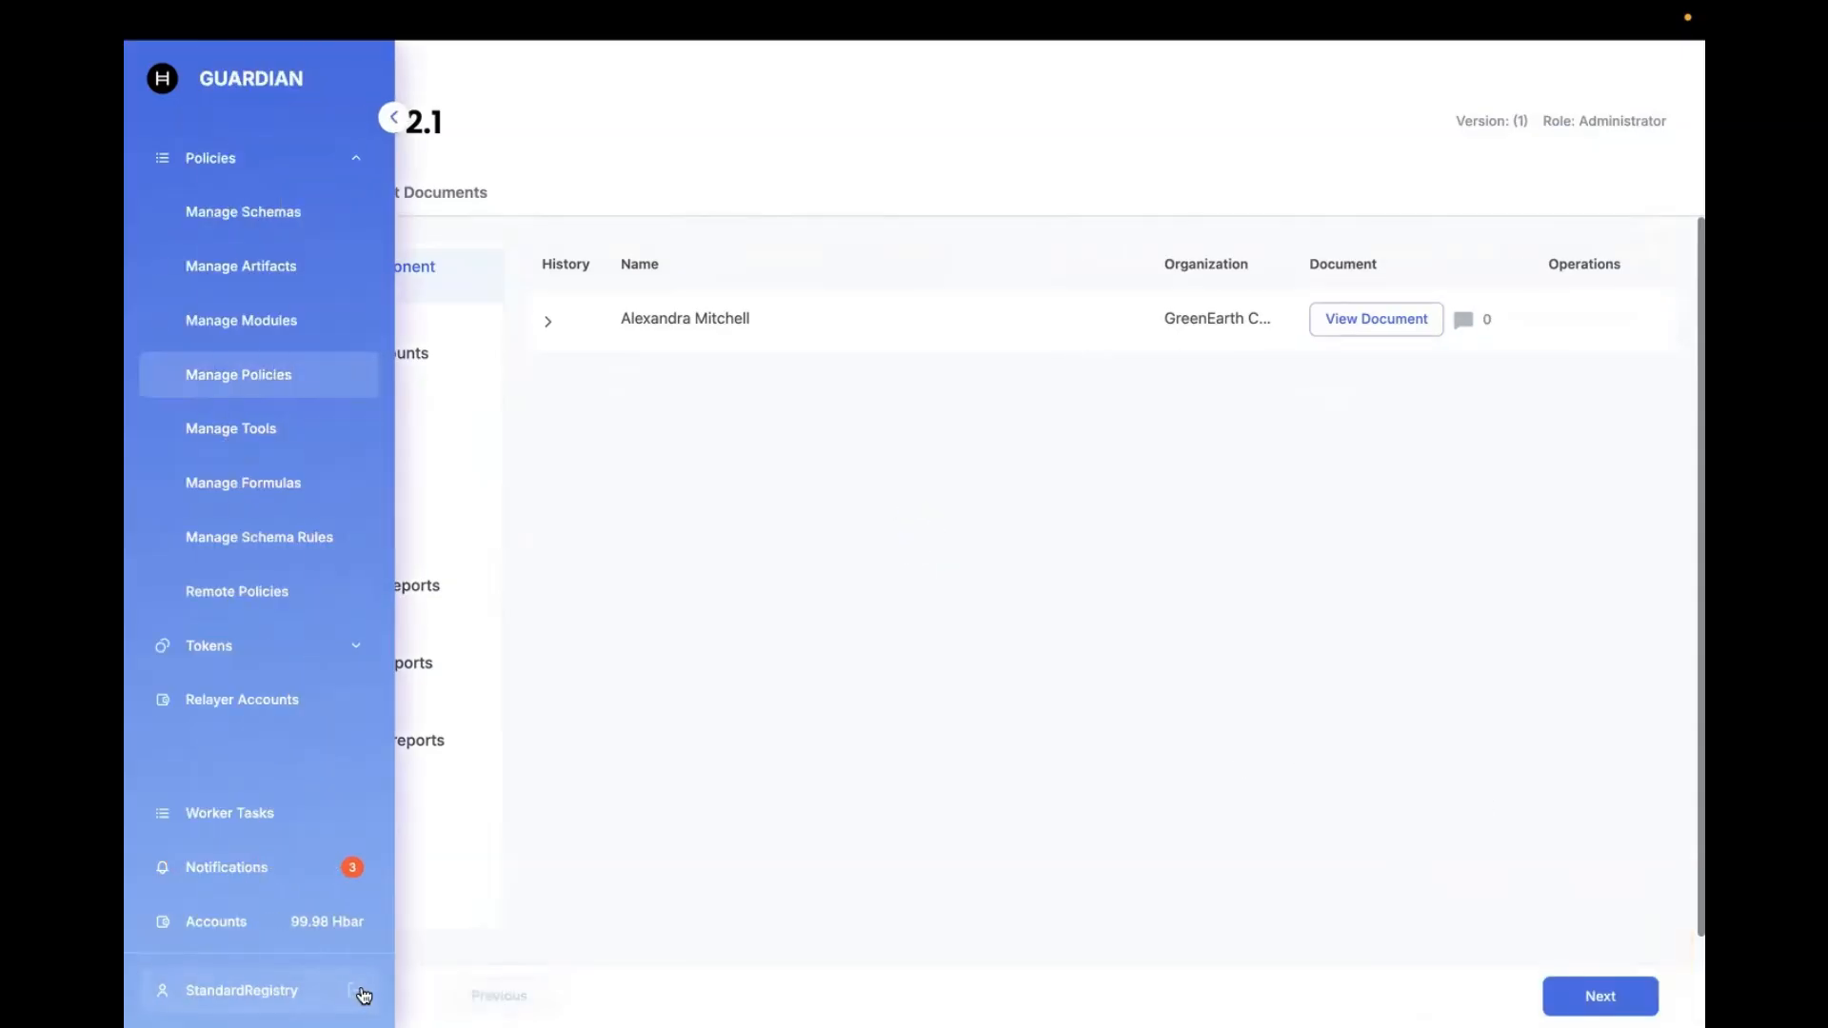
pyautogui.click(1592, 63)
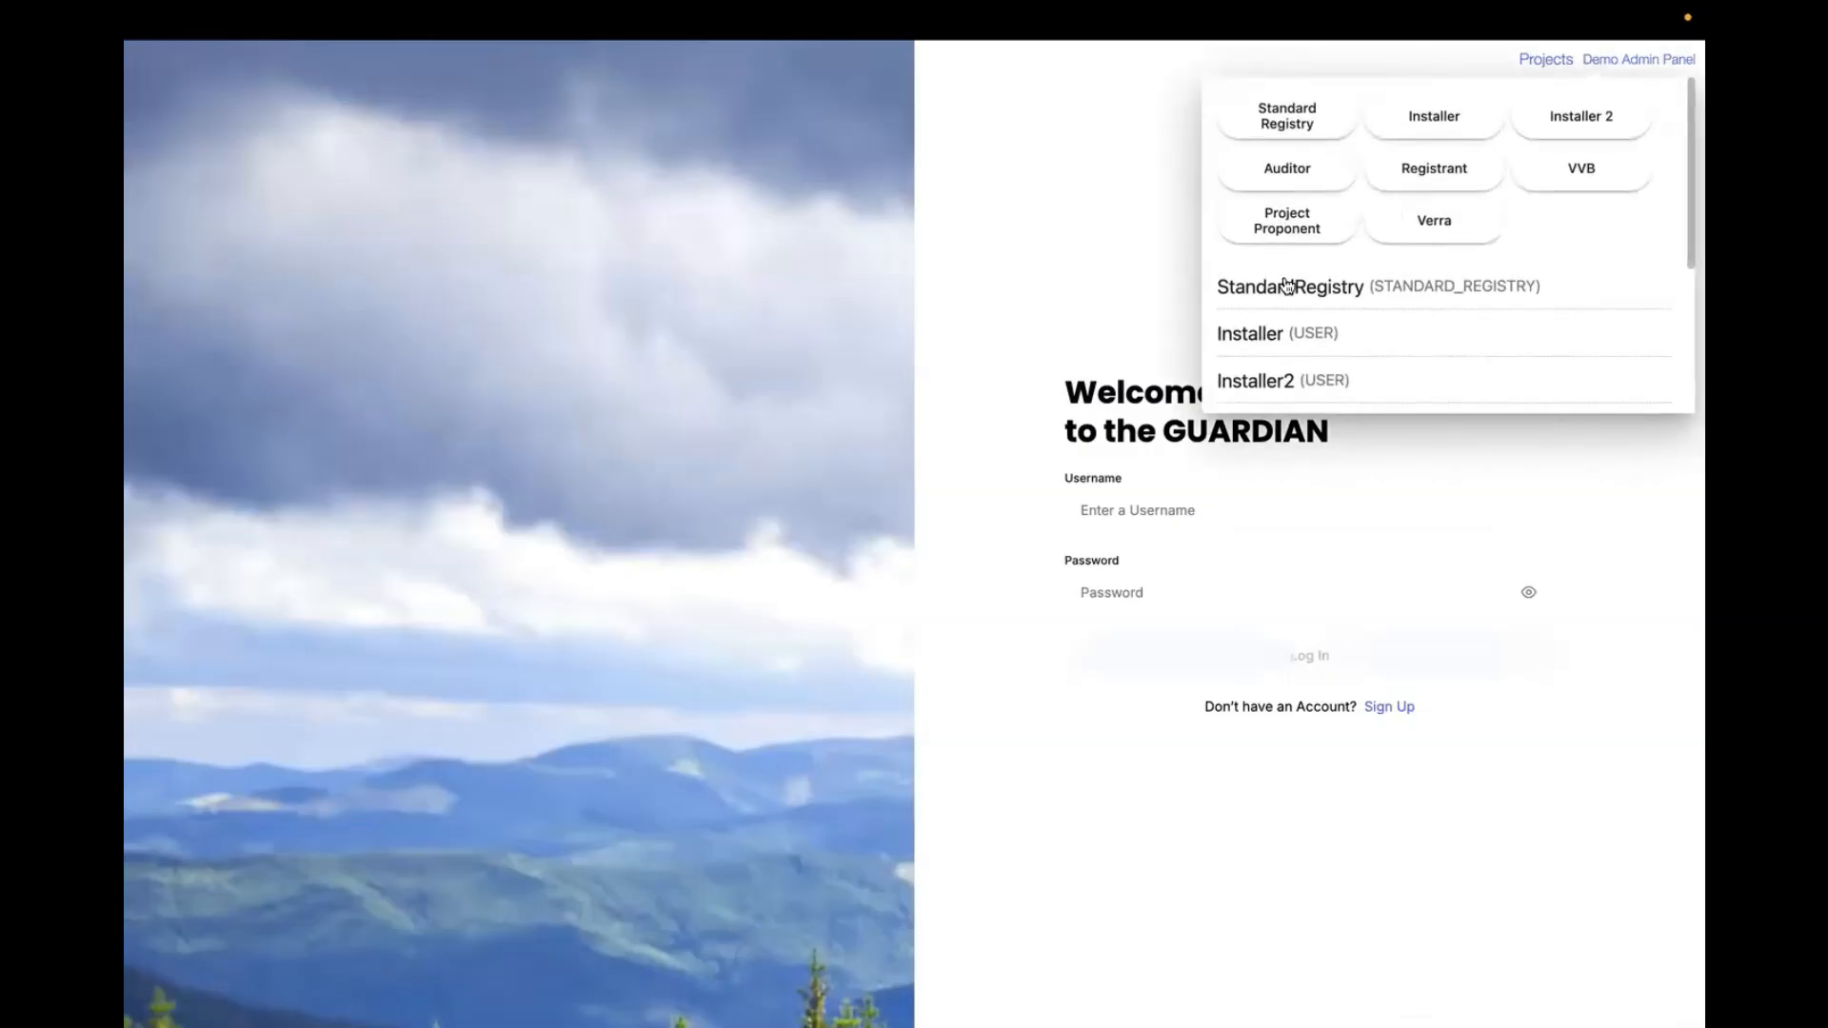
pyautogui.click(1285, 220)
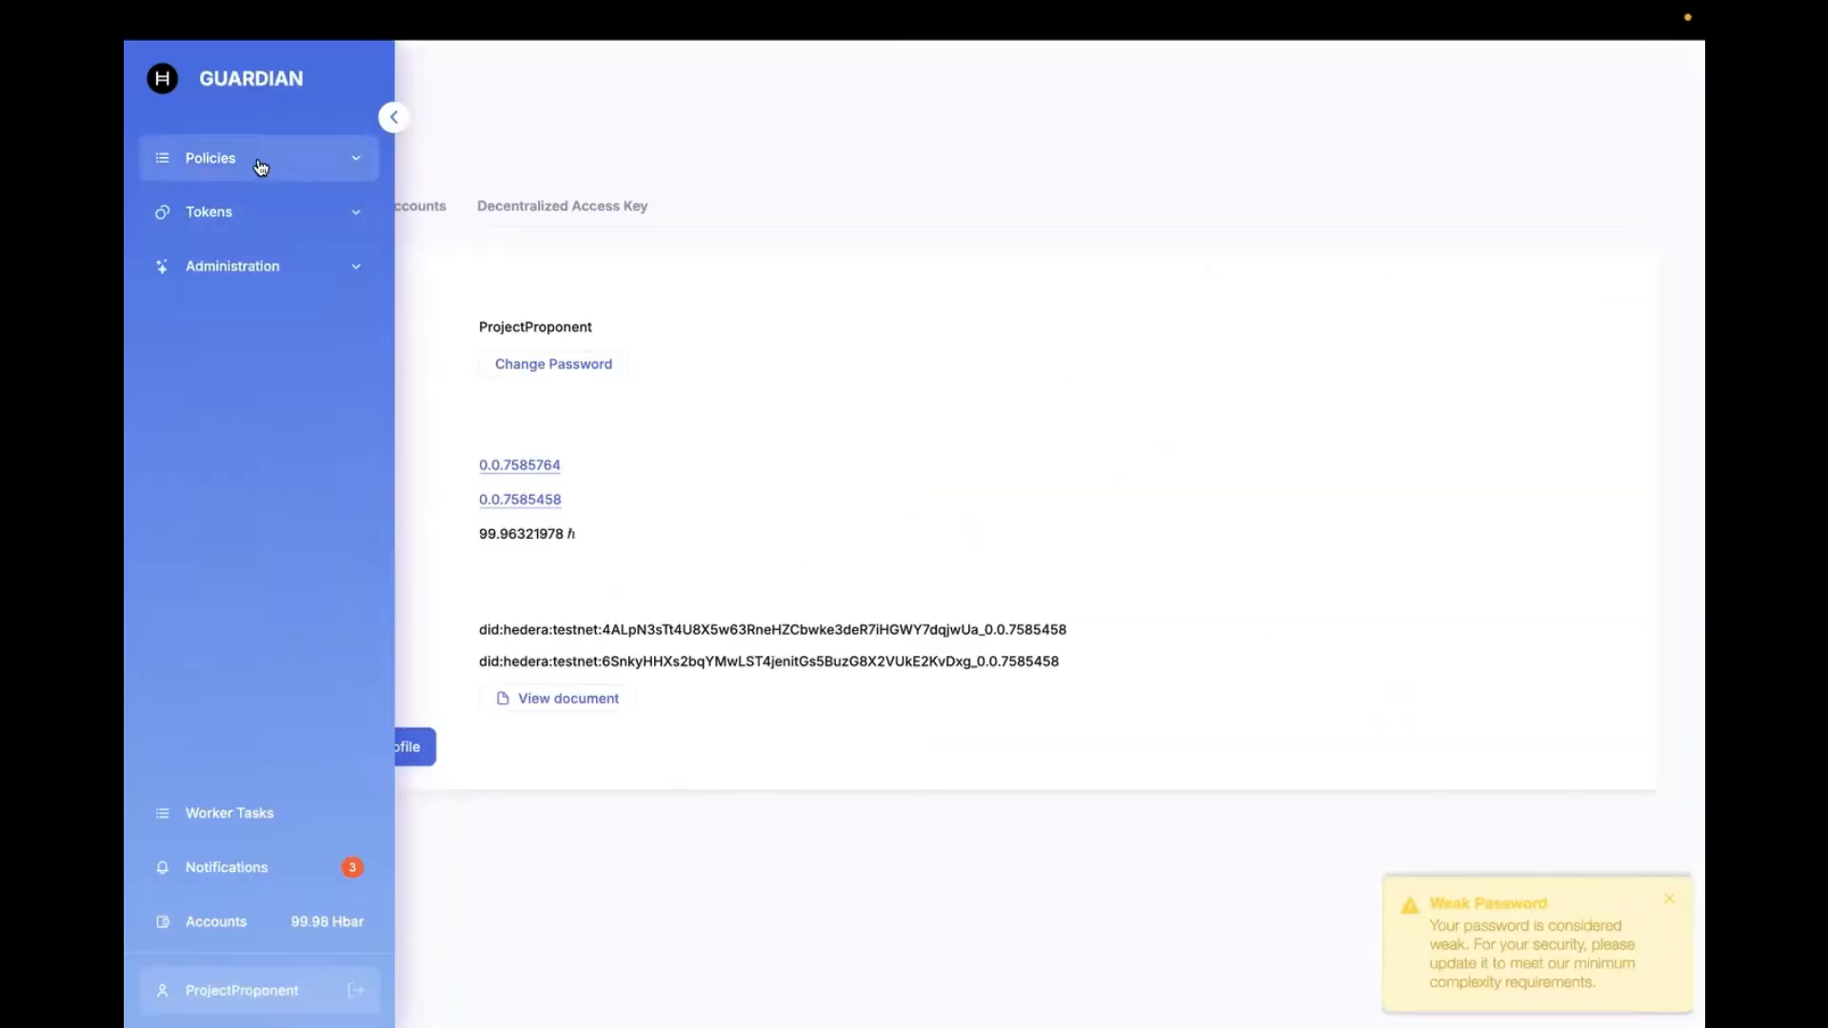
# Open the VM0042 V2.1 policy as Project Proponent and start a new Project Submittal form
pyautogui.click(259, 162)
pyautogui.click(263, 266)
pyautogui.click(480, 353)
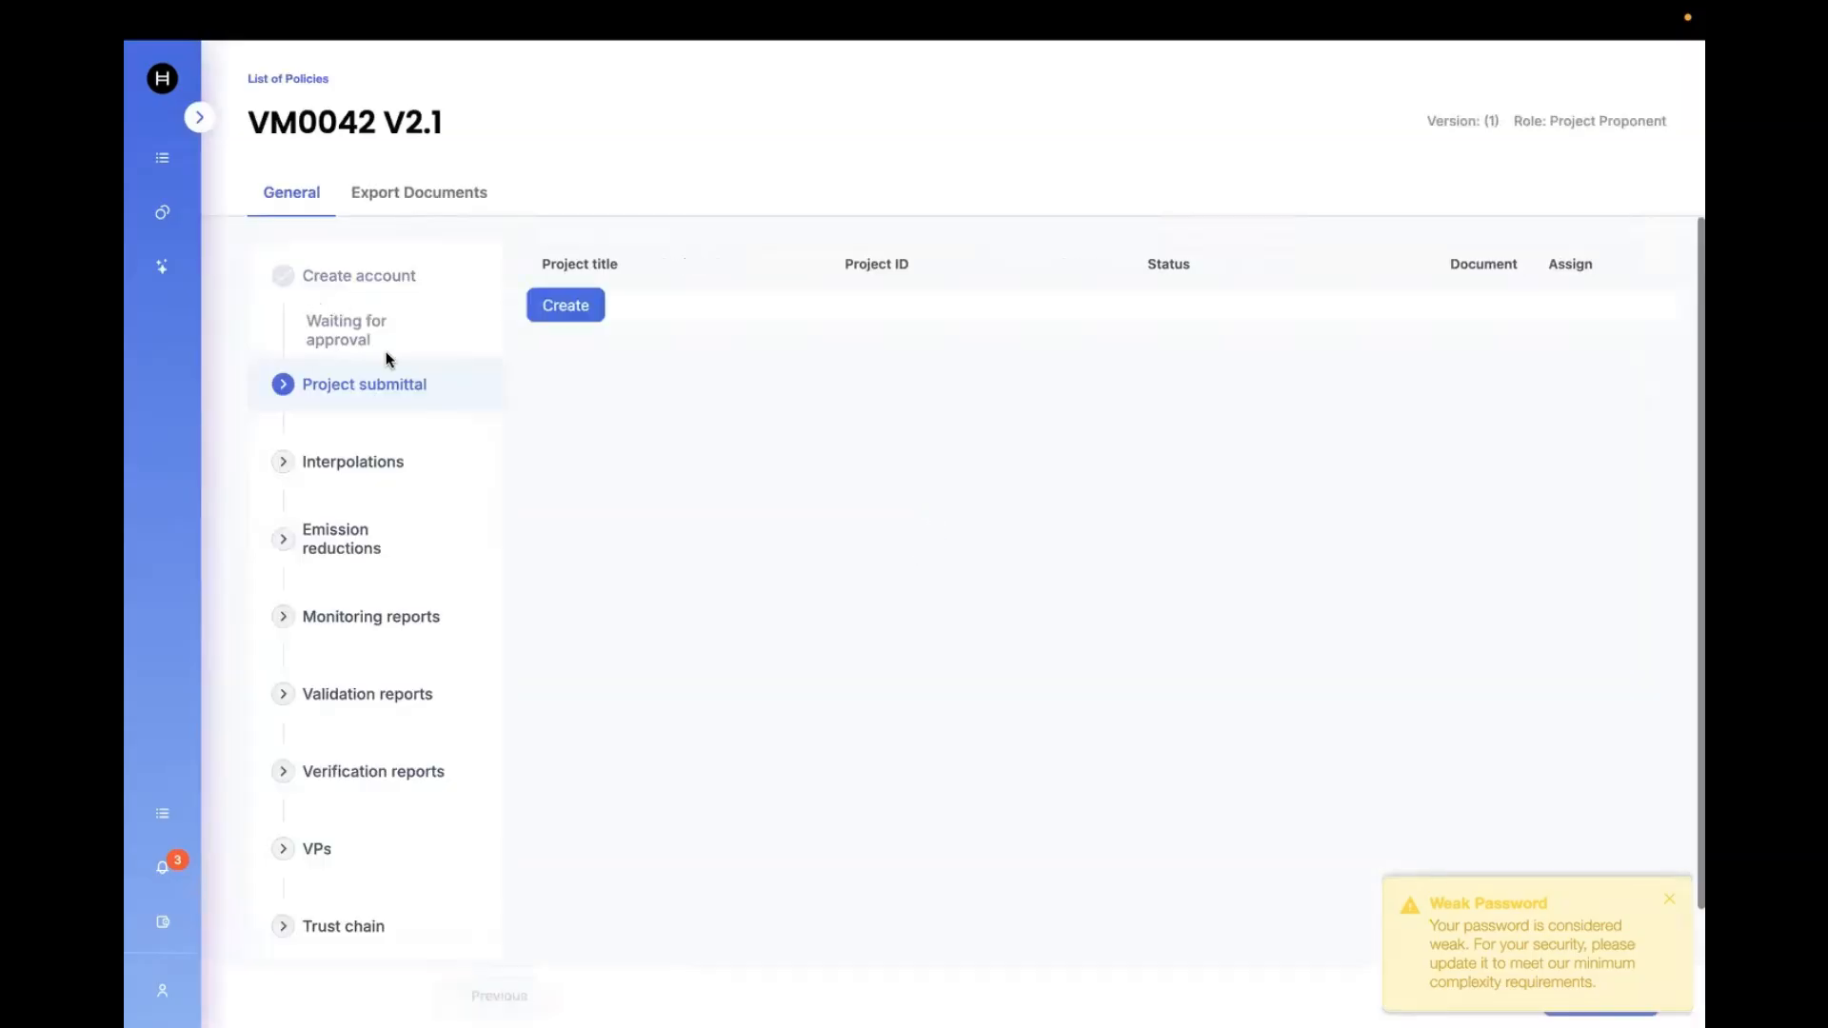
pyautogui.click(562, 306)
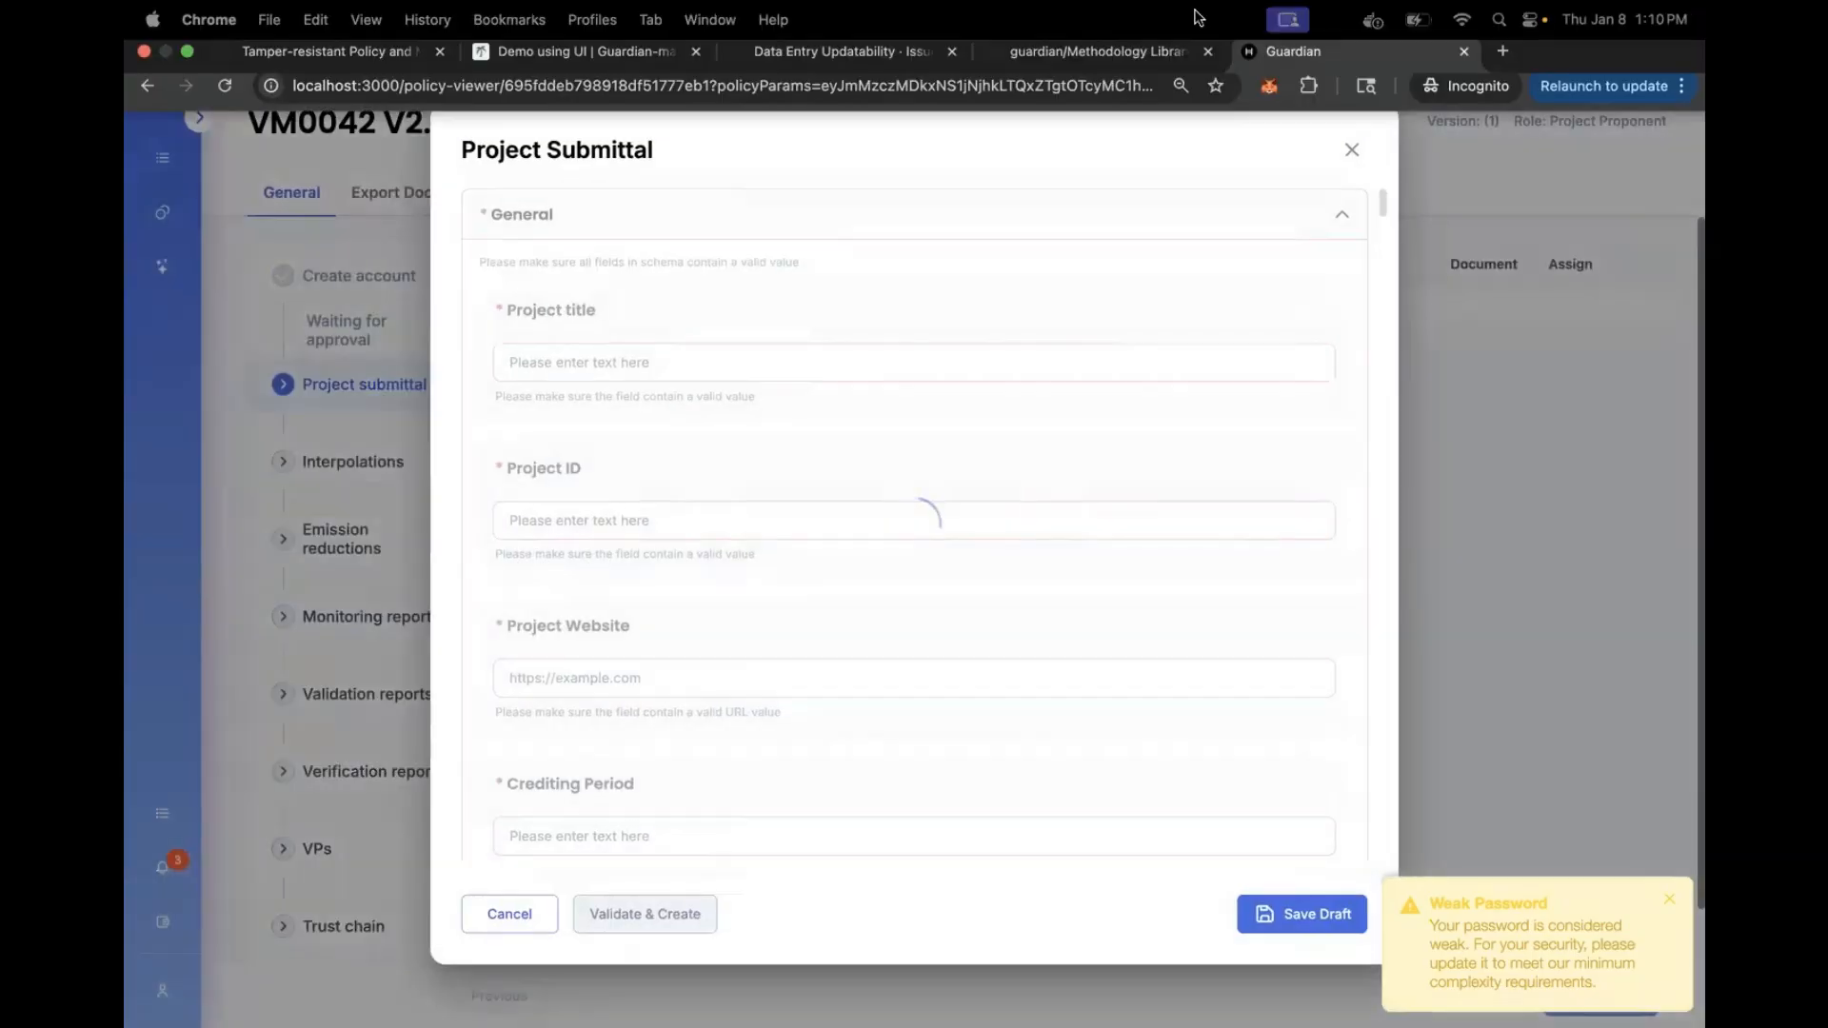
# Copy the full contents of PDD Final.txt from the VM0042 V2.1 folder of the GitHub repository
pyautogui.click(1133, 57)
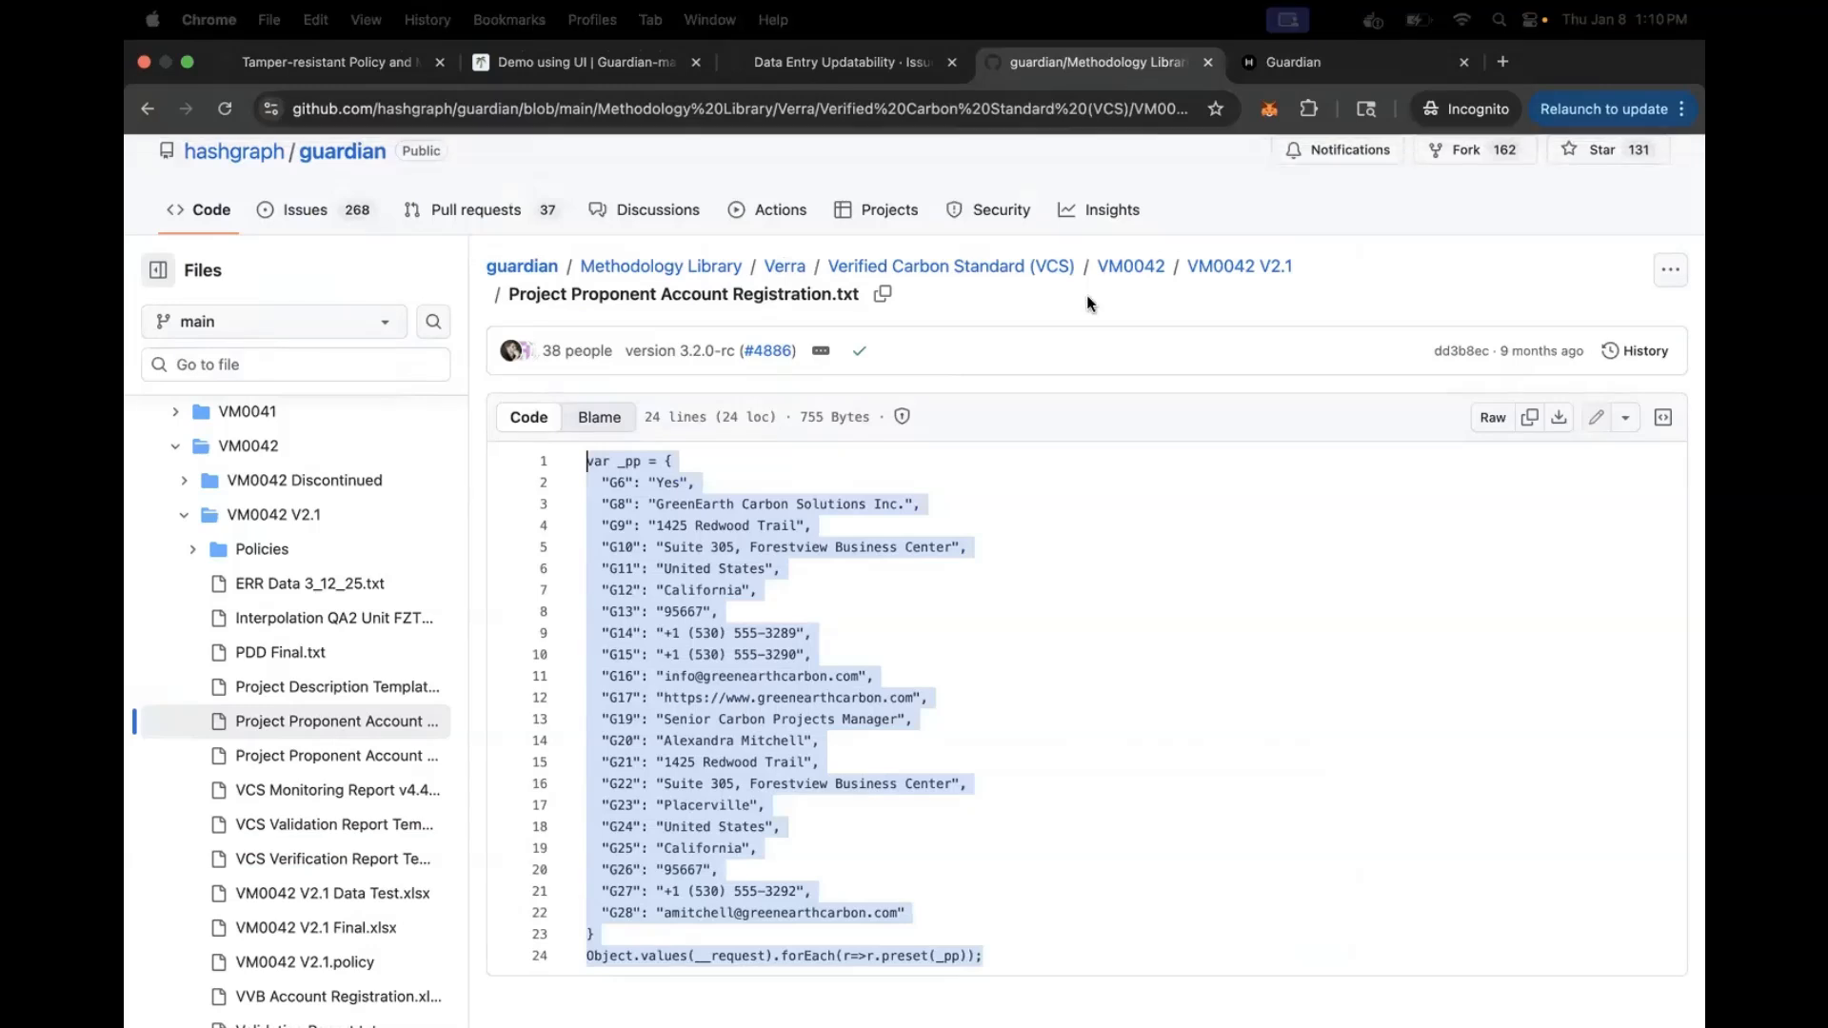
pyautogui.click(1143, 272)
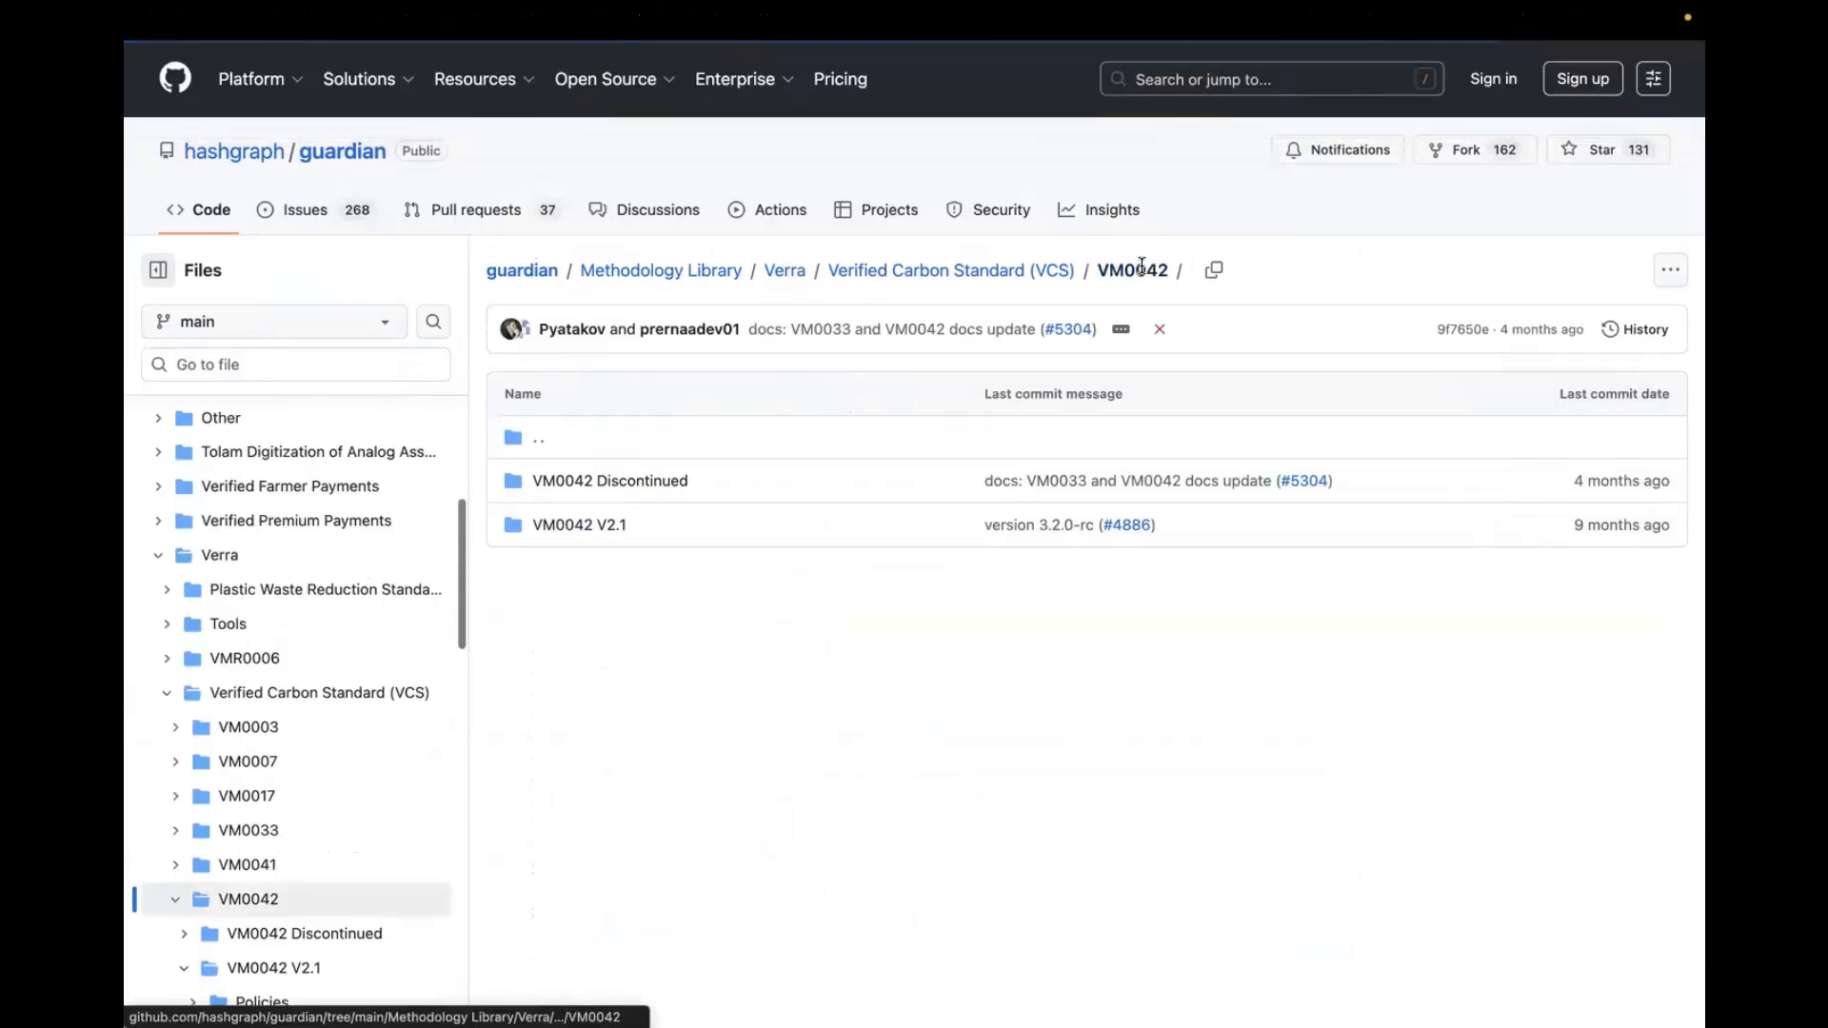
pyautogui.click(589, 525)
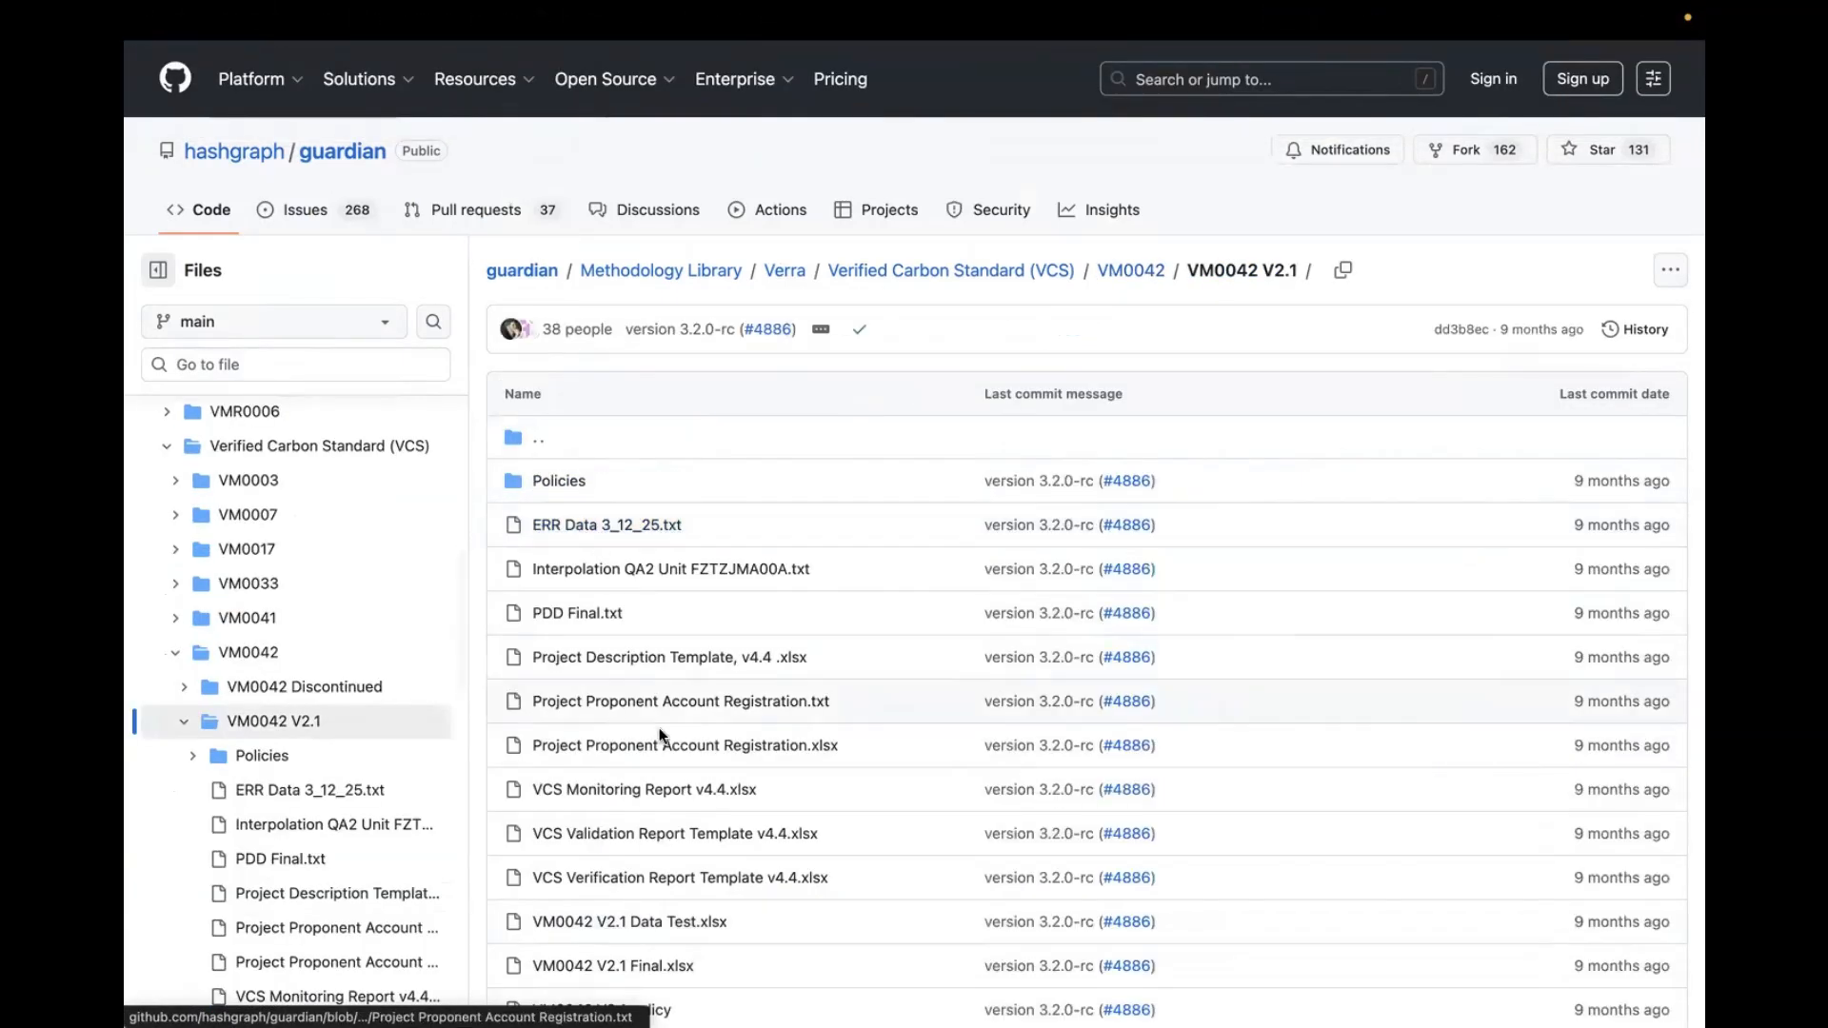
pyautogui.scroll(-2, 659, 730)
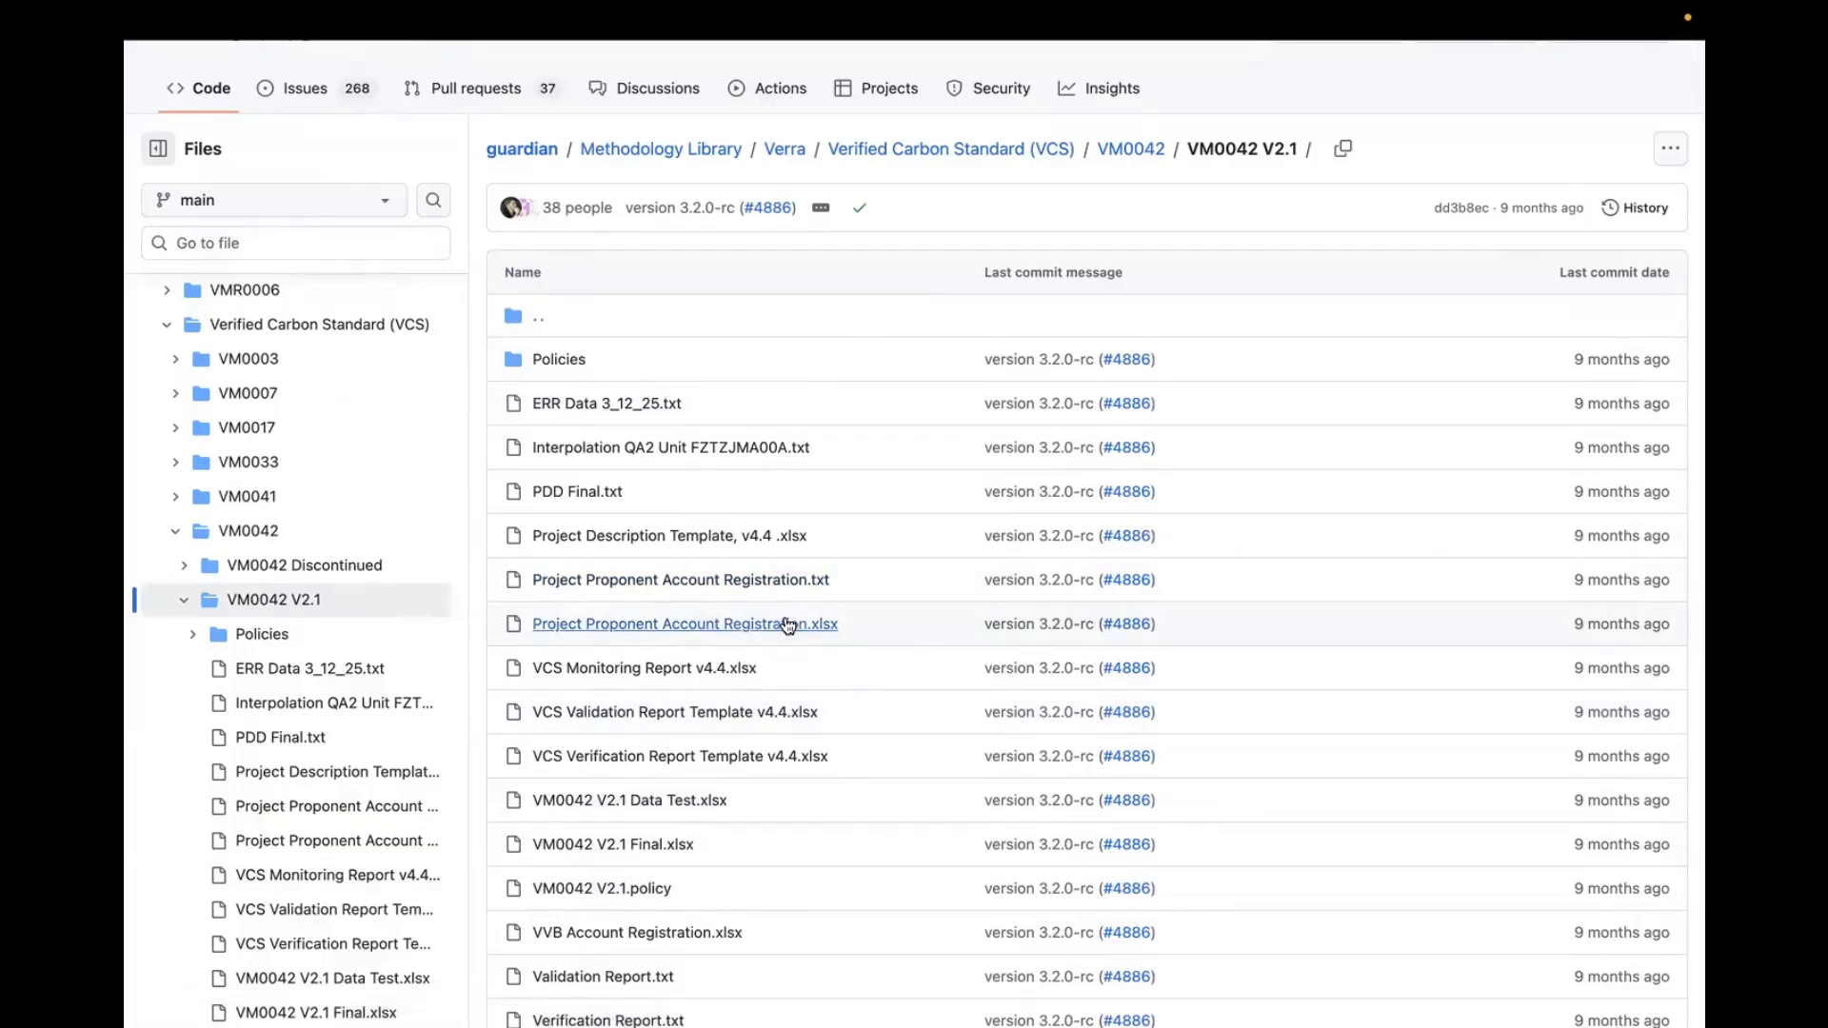
pyautogui.scroll(-1, 787, 629)
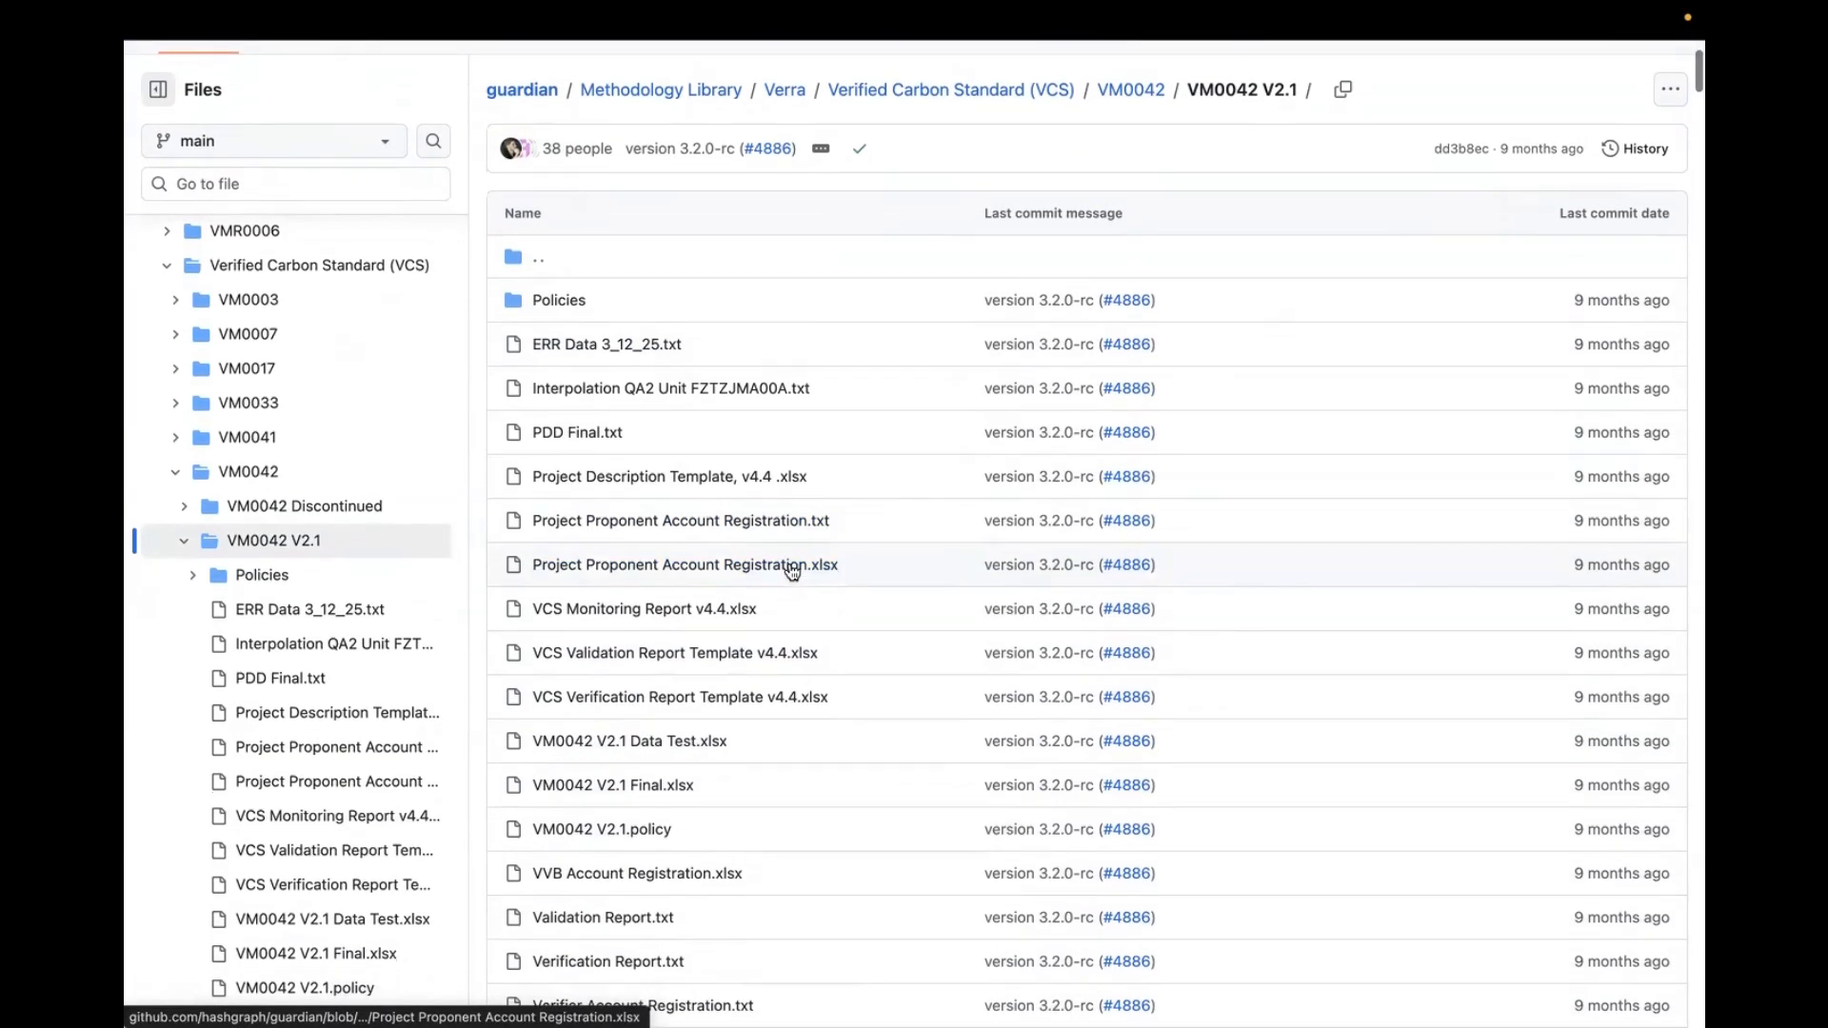
pyautogui.click(602, 435)
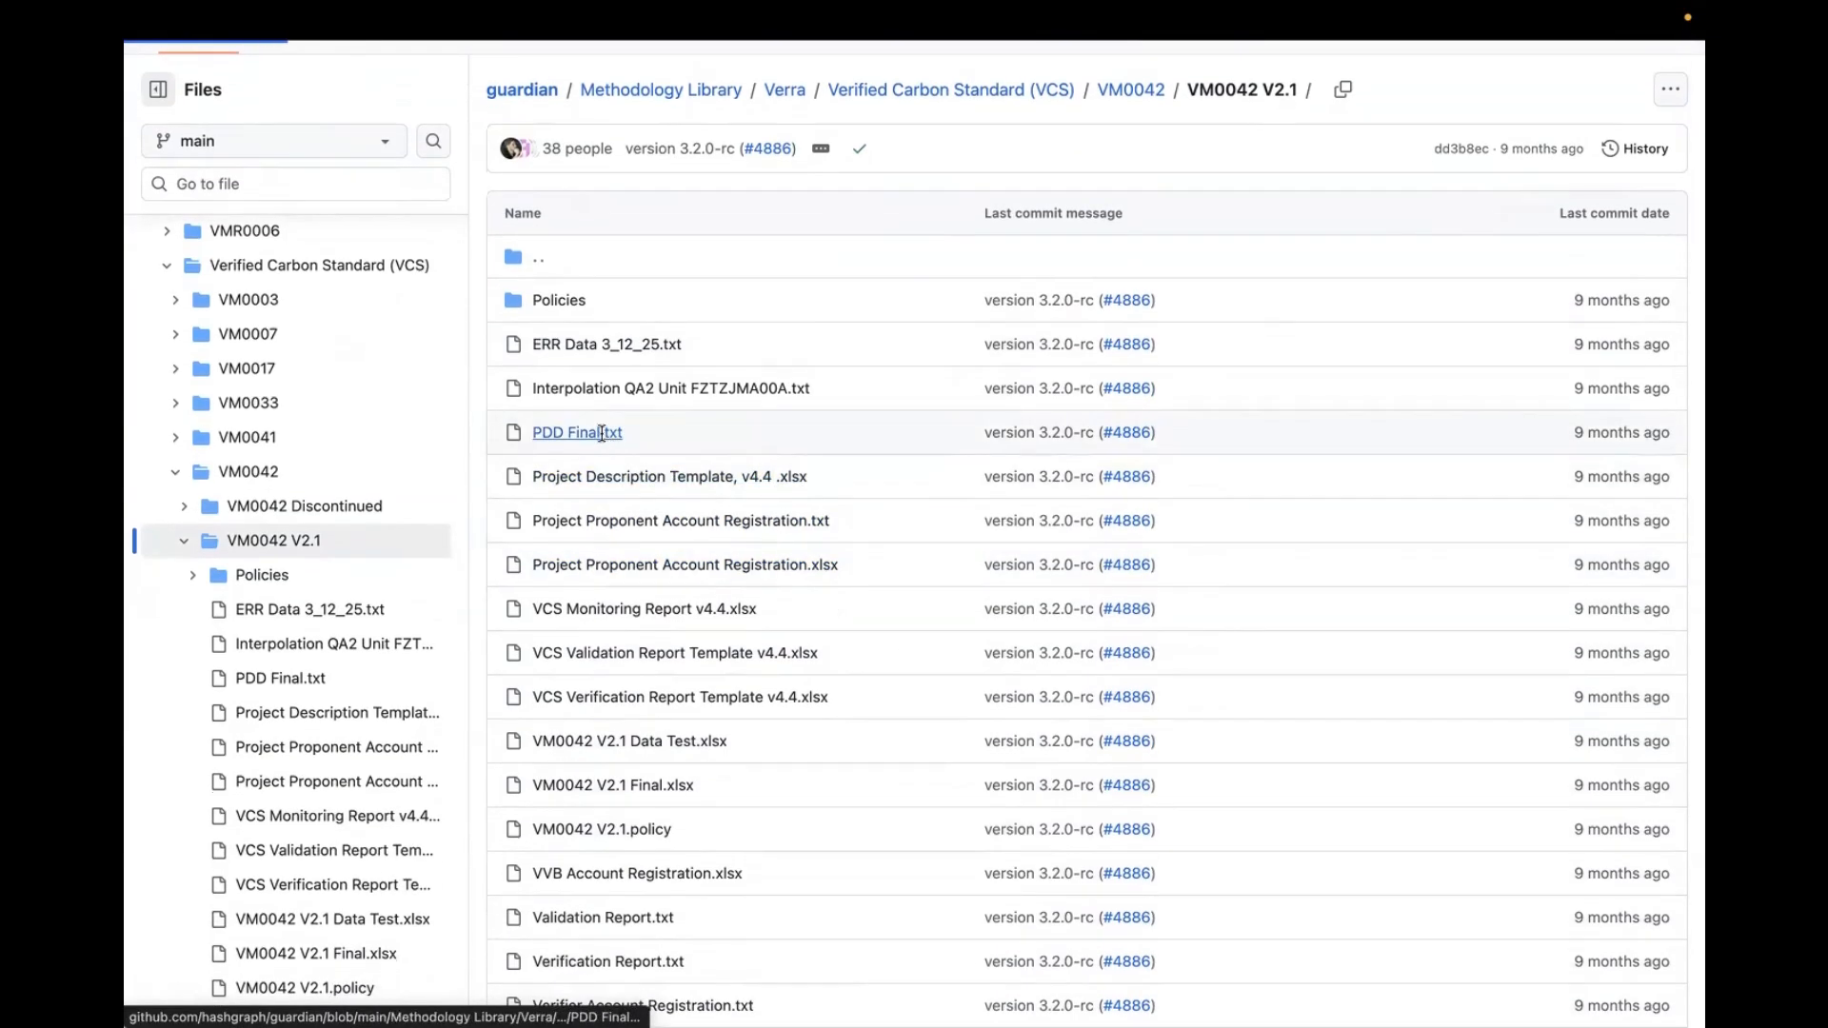
pyautogui.press('super+a')
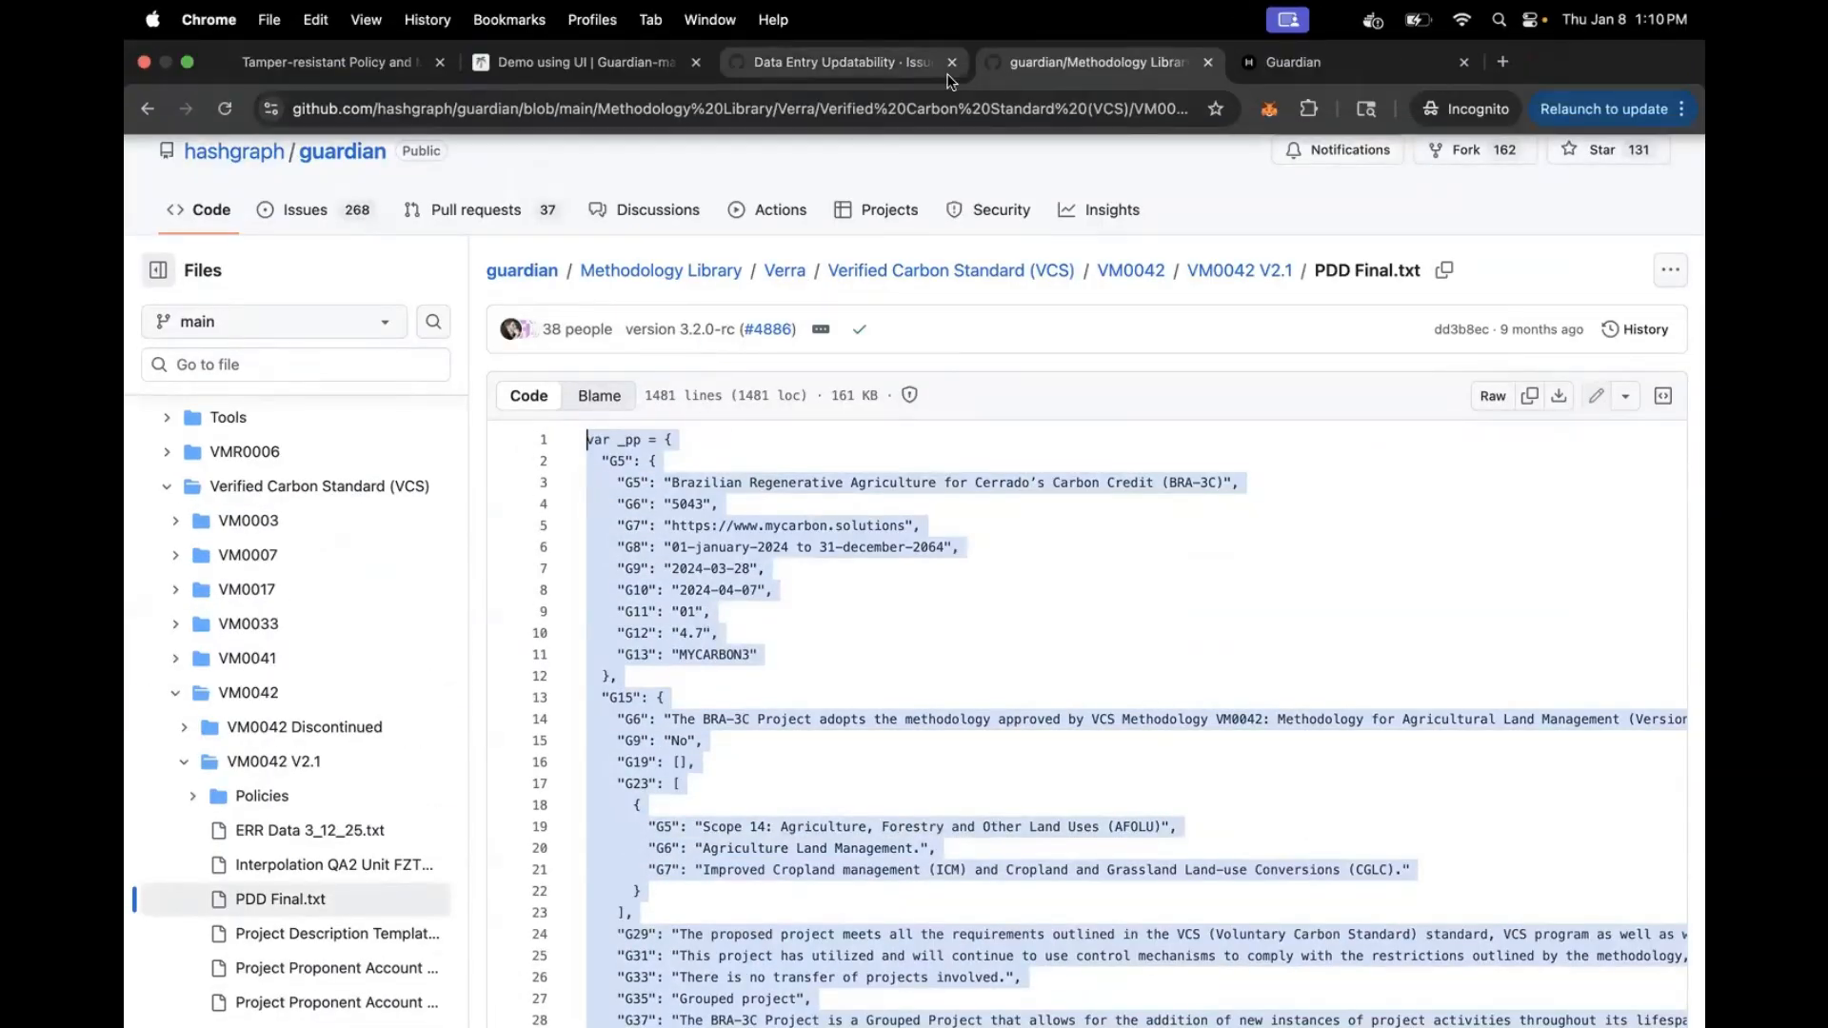
# Run the copied PDD preset script in the browser's developer console on the Guardian Project Submittal form and close the console
pyautogui.click(1299, 63)
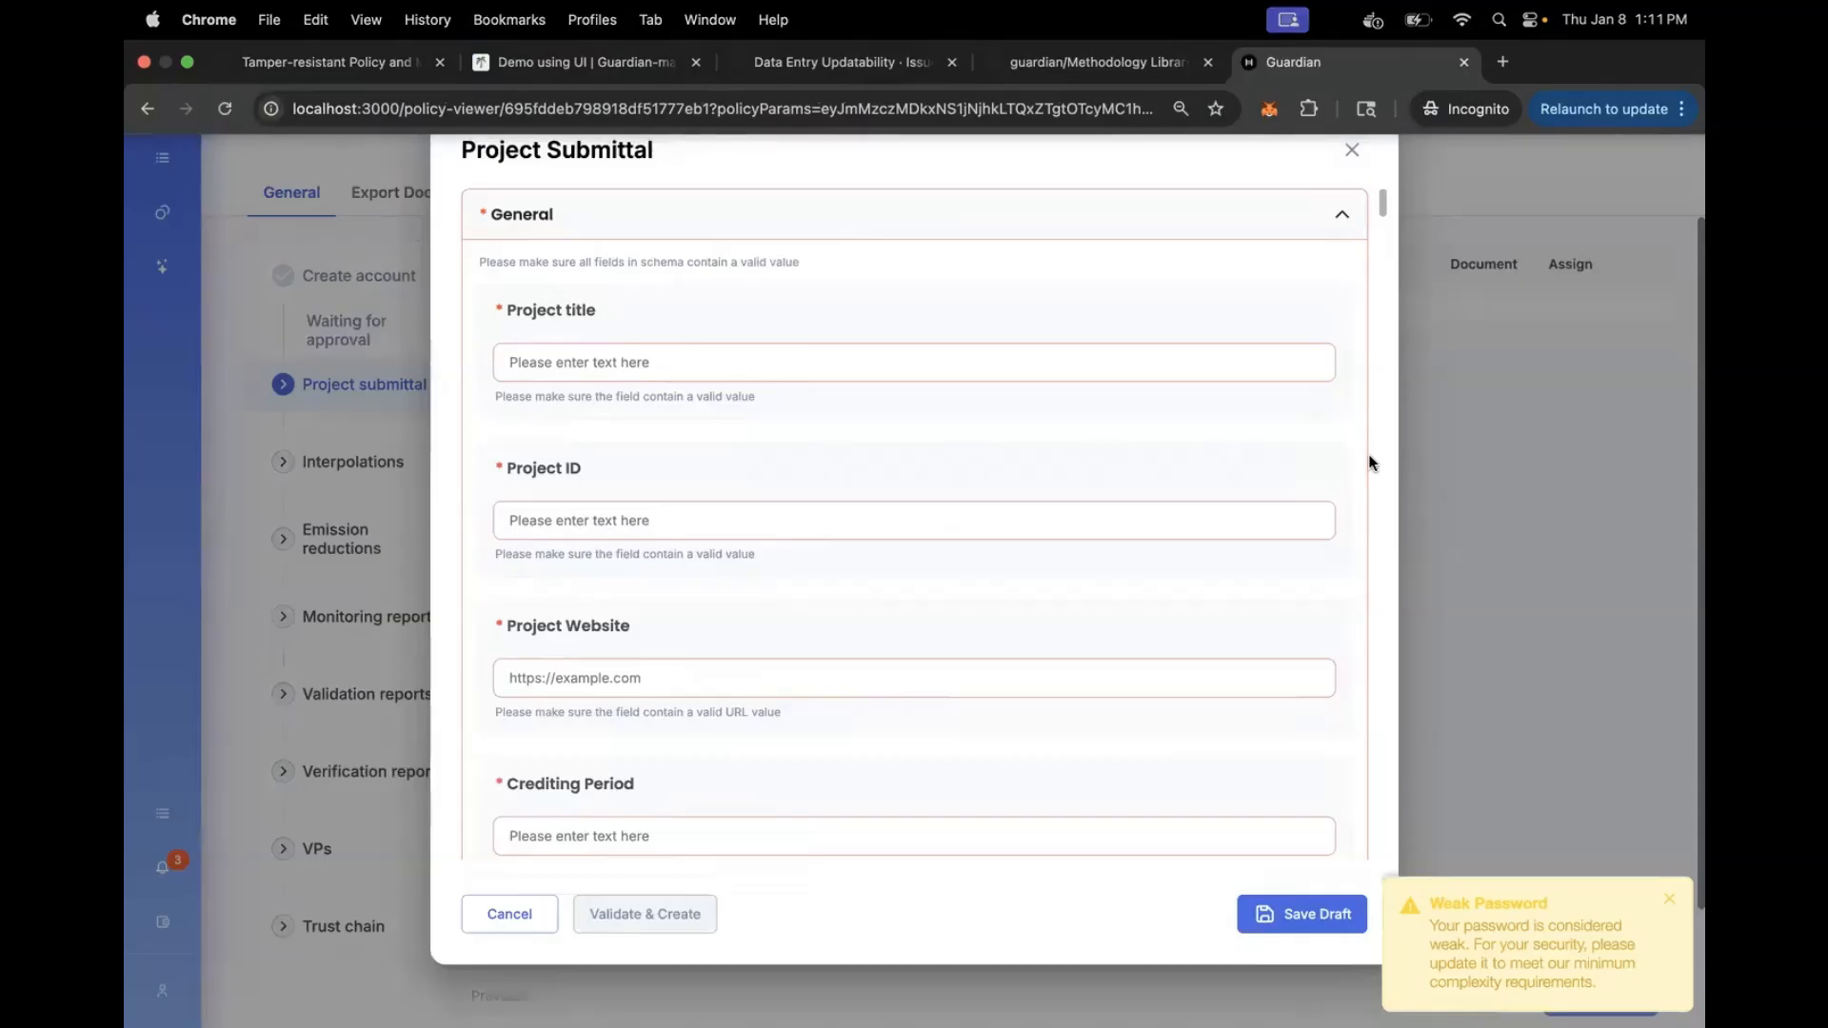
pyautogui.rightClick(1470, 522)
pyautogui.click(1550, 872)
pyautogui.click(1253, 56)
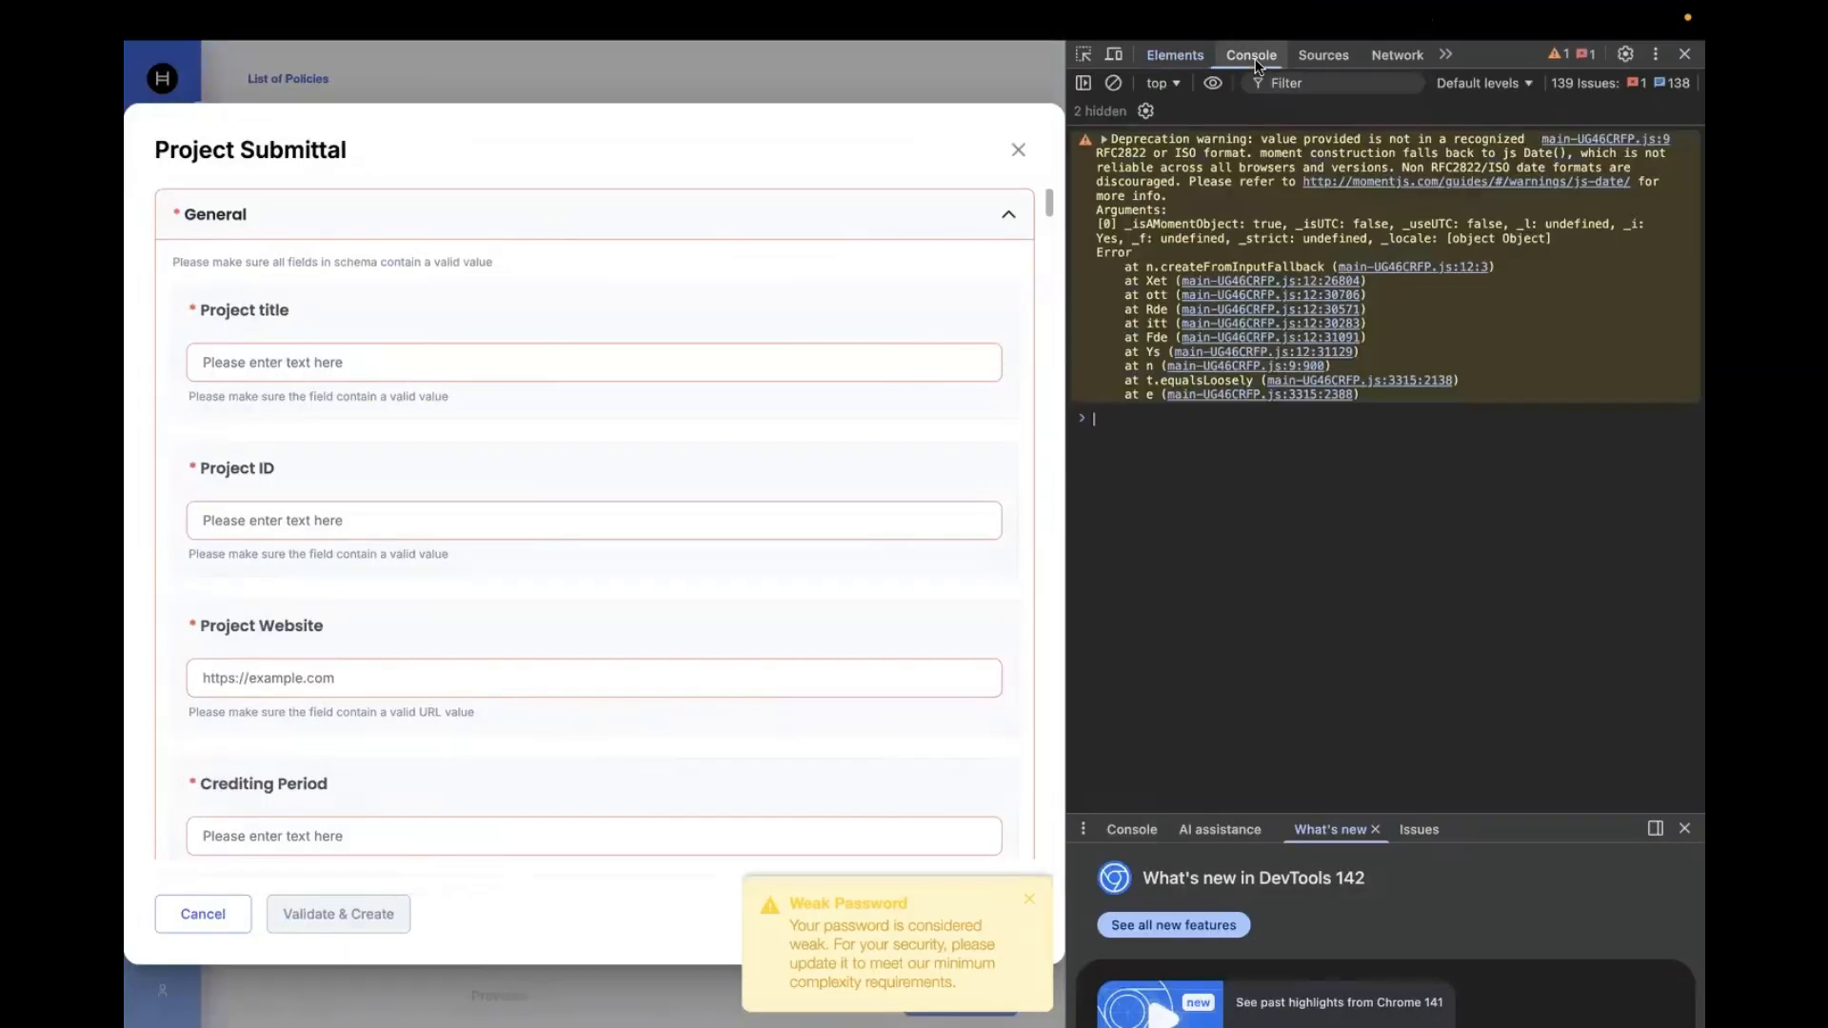
pyautogui.click(1114, 84)
pyautogui.press('super+v')
pyautogui.press('Return')
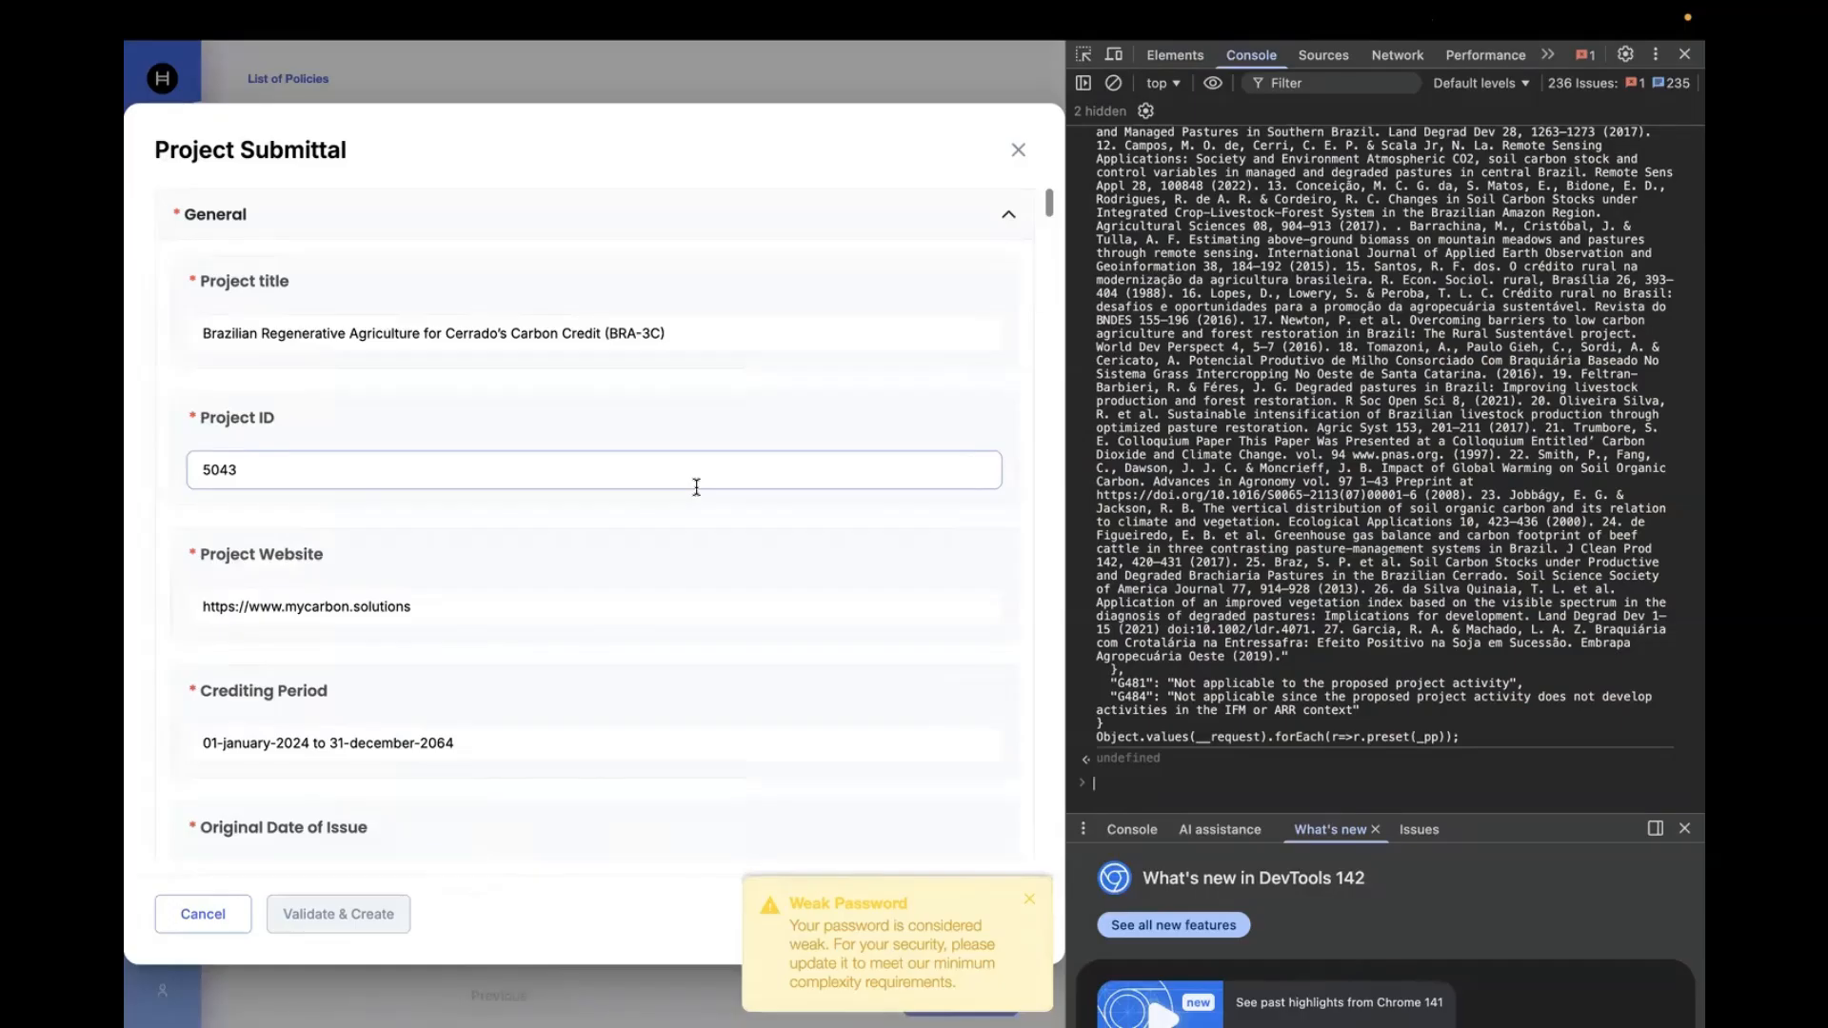
pyautogui.scroll(-1, 696, 486)
pyautogui.click(1684, 55)
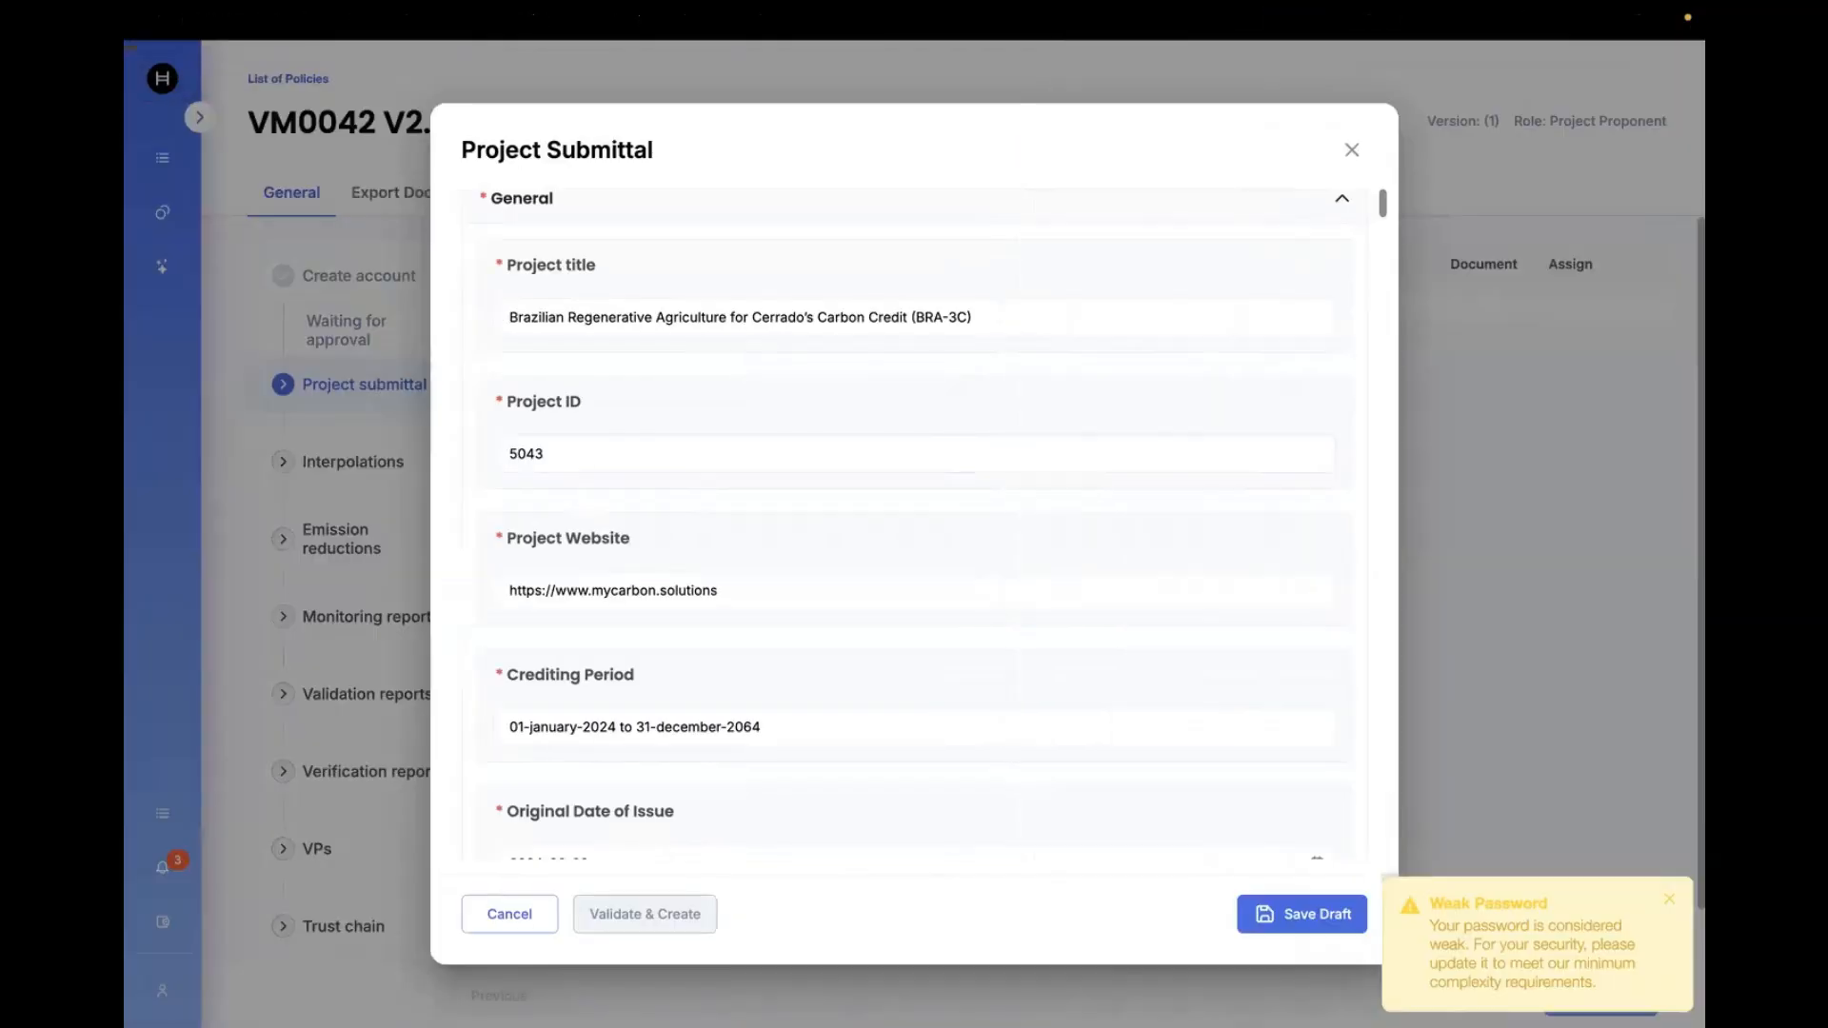
# Review the prefilled General and Project Details fields of the Project Submittal form down to section 1.6
pyautogui.scroll(-6, 820, 632)
pyautogui.scroll(-5, 825, 636)
pyautogui.click(1342, 444)
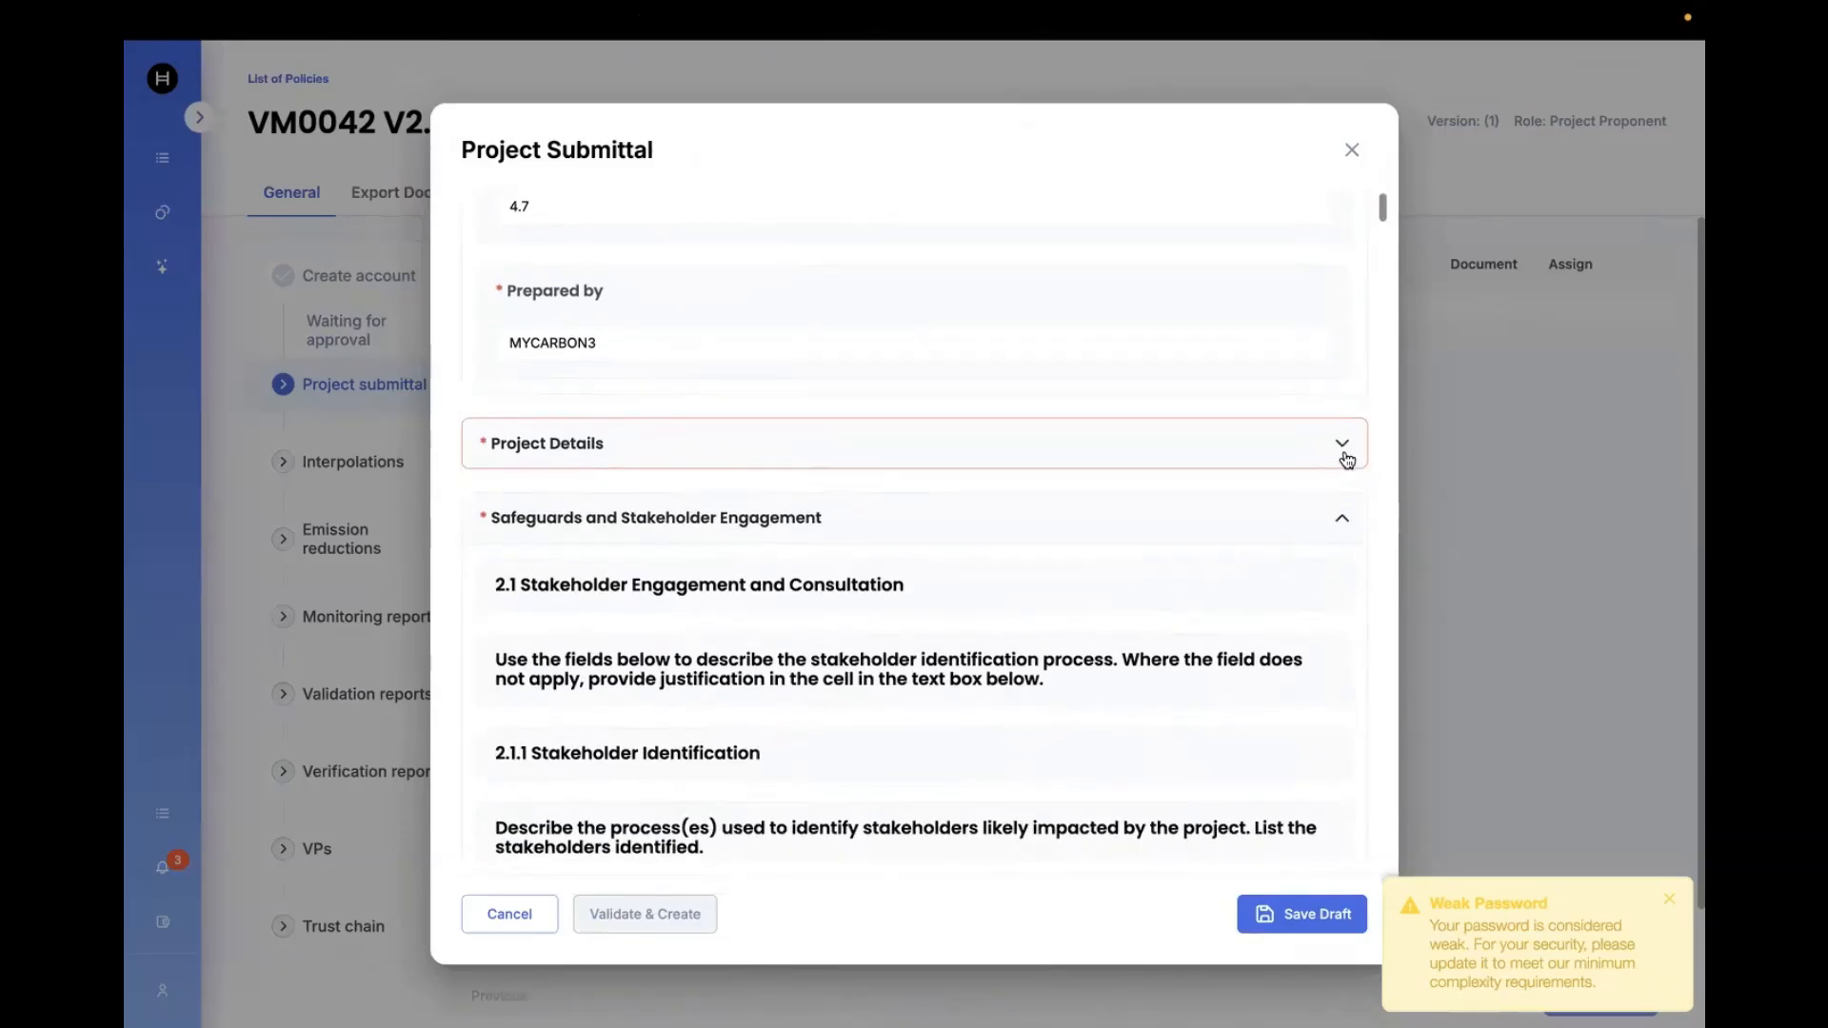
pyautogui.click(1344, 451)
pyautogui.scroll(-12, 1111, 666)
pyautogui.scroll(-10, 1110, 666)
pyautogui.scroll(-3, 1112, 664)
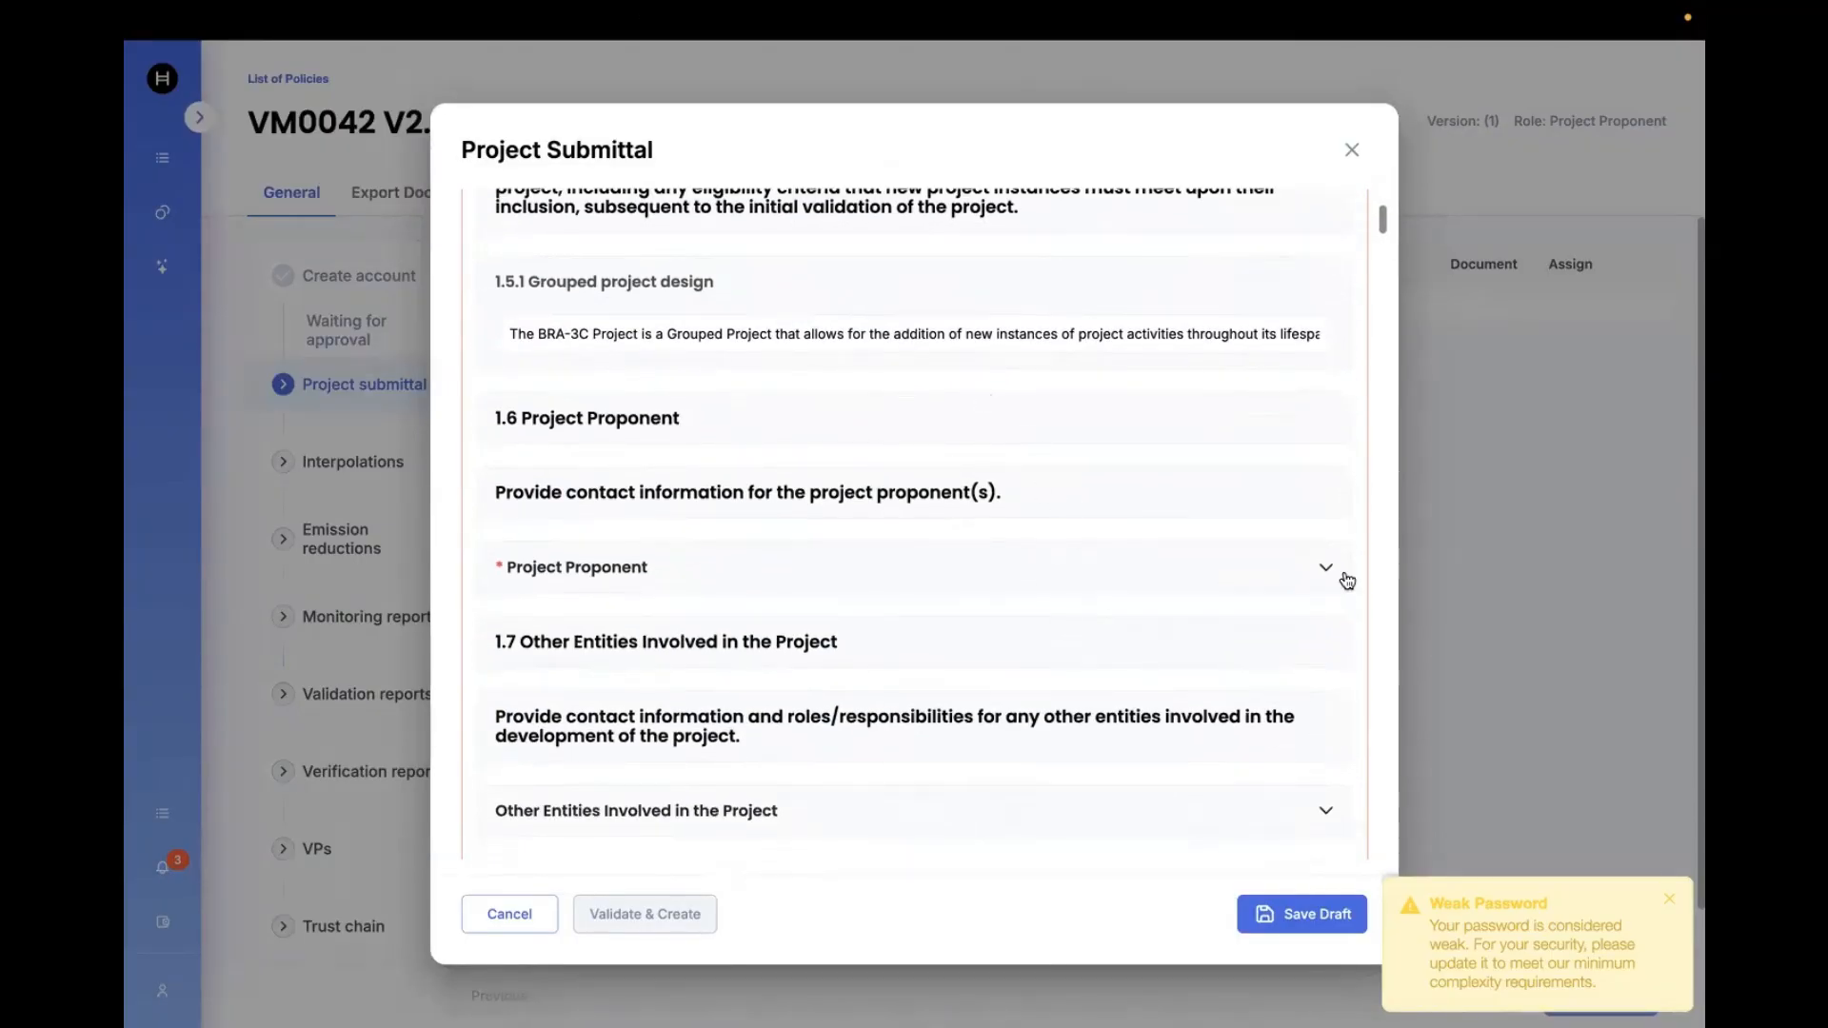
# Expand the Project Proponent #1 entry and examine its organization, contact person, title, address, telephone and email fields
pyautogui.click(1326, 568)
pyautogui.scroll(-3, 1110, 714)
pyautogui.click(1308, 489)
pyautogui.scroll(-2, 913, 583)
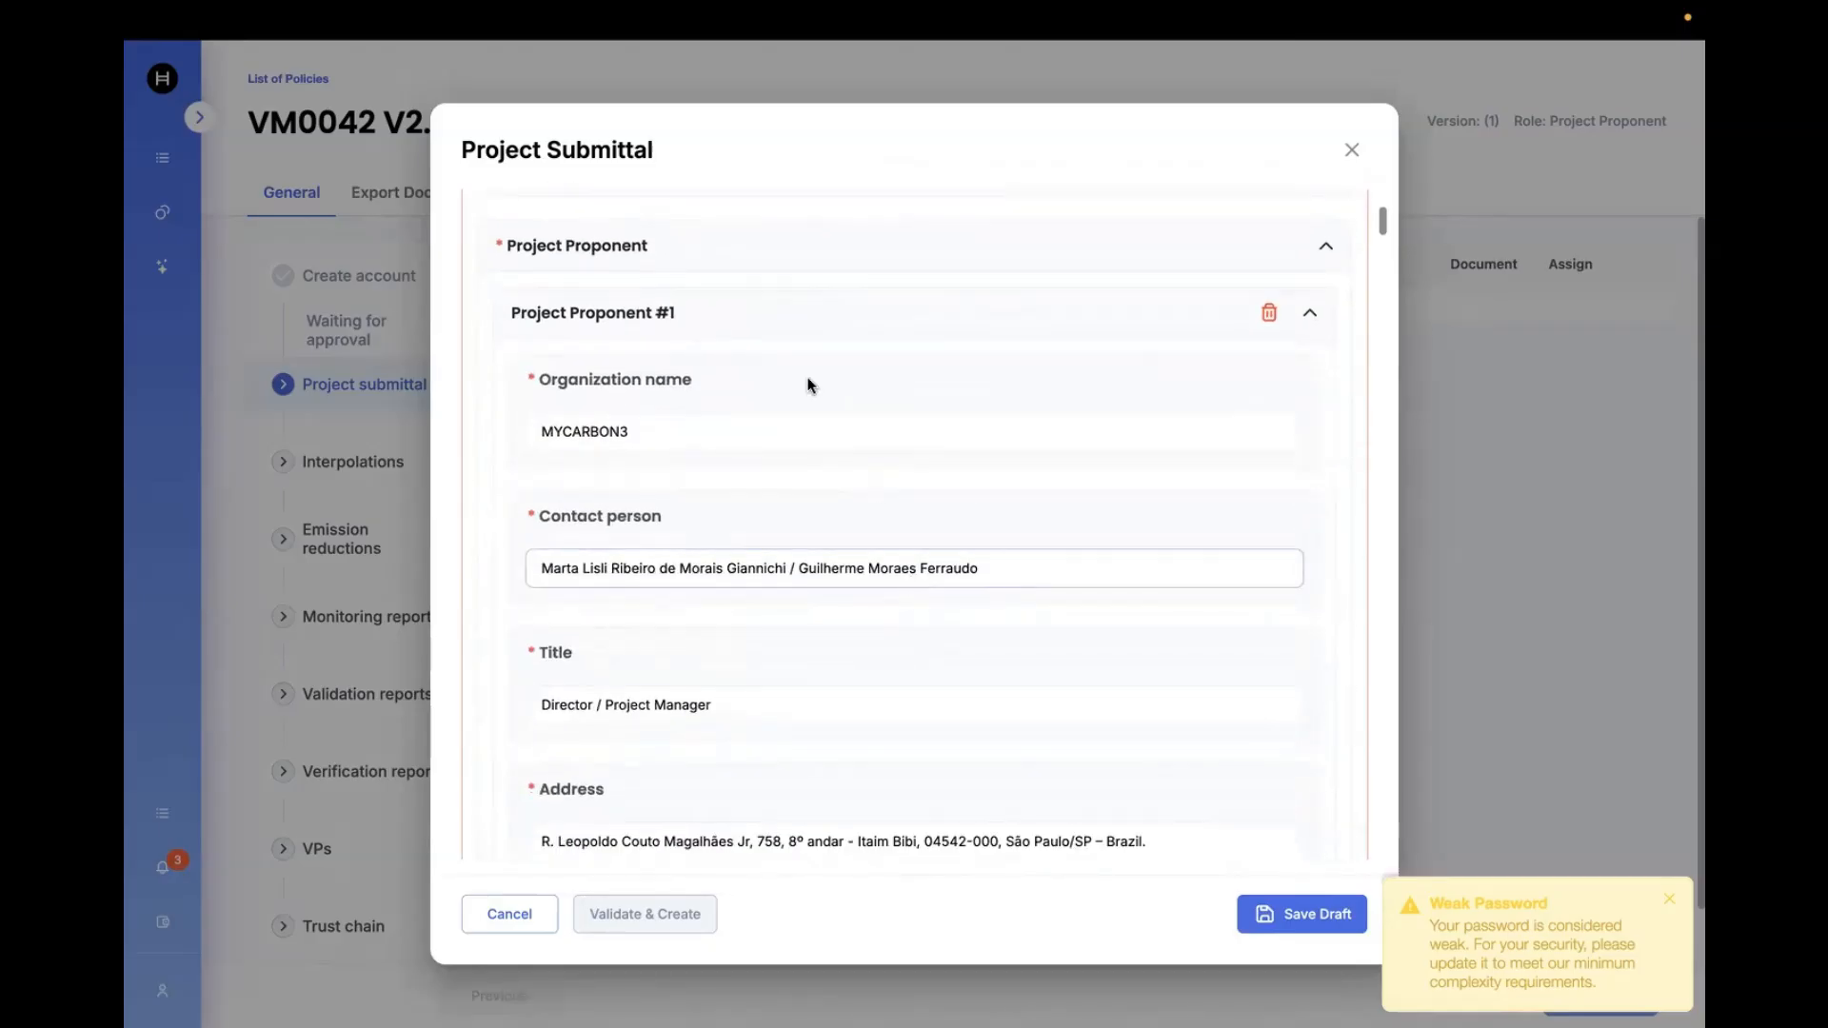
pyautogui.scroll(-1, 712, 611)
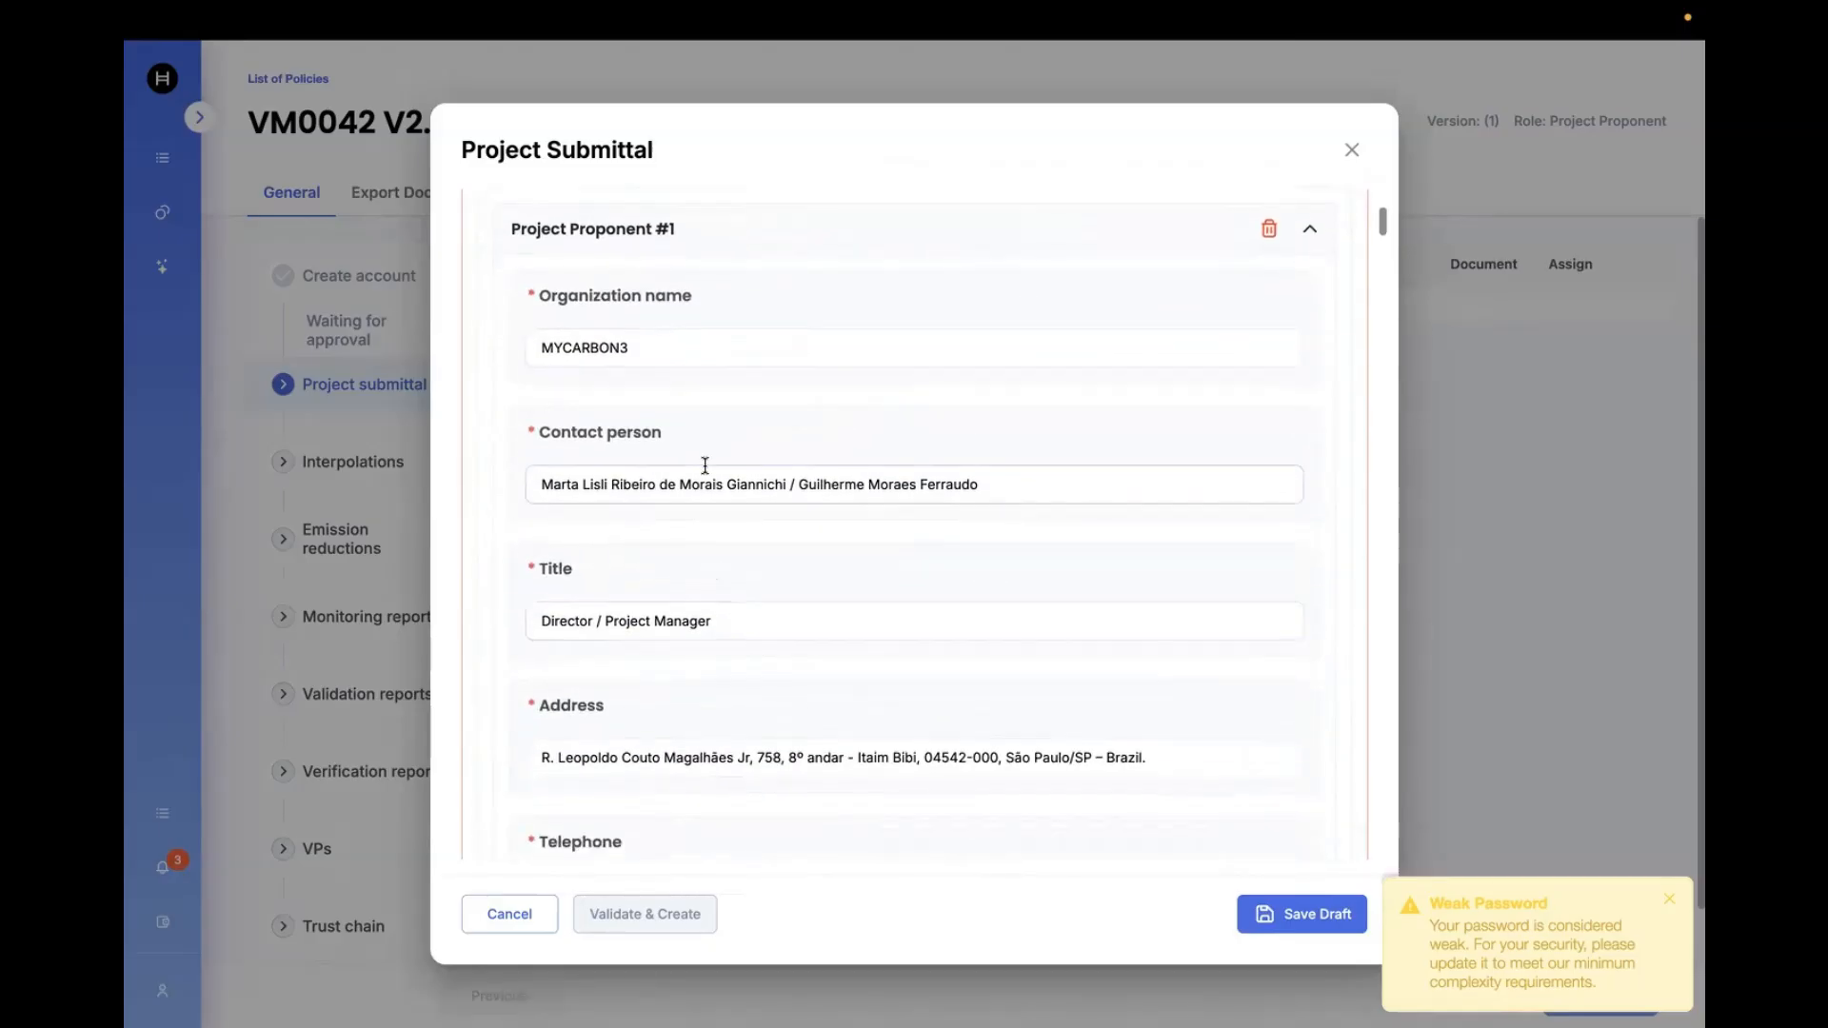
pyautogui.scroll(-1, 742, 642)
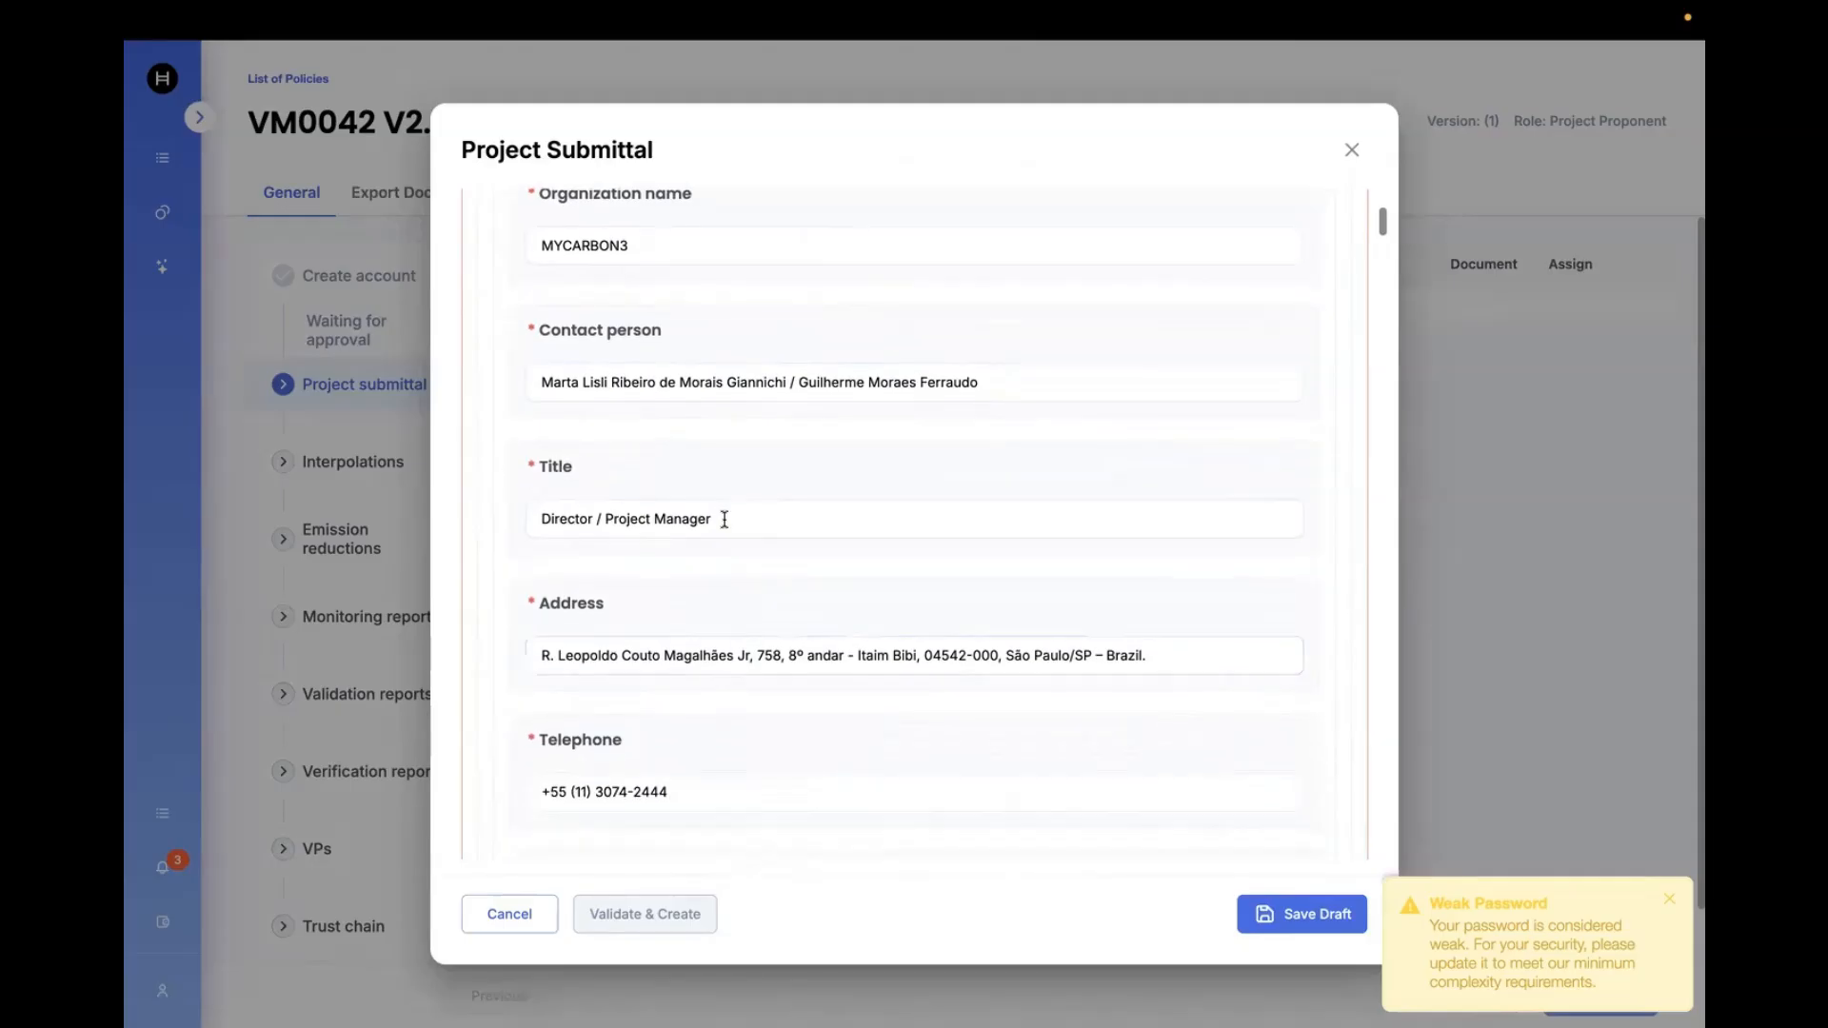
pyautogui.scroll(-2, 728, 534)
pyautogui.scroll(-2, 734, 770)
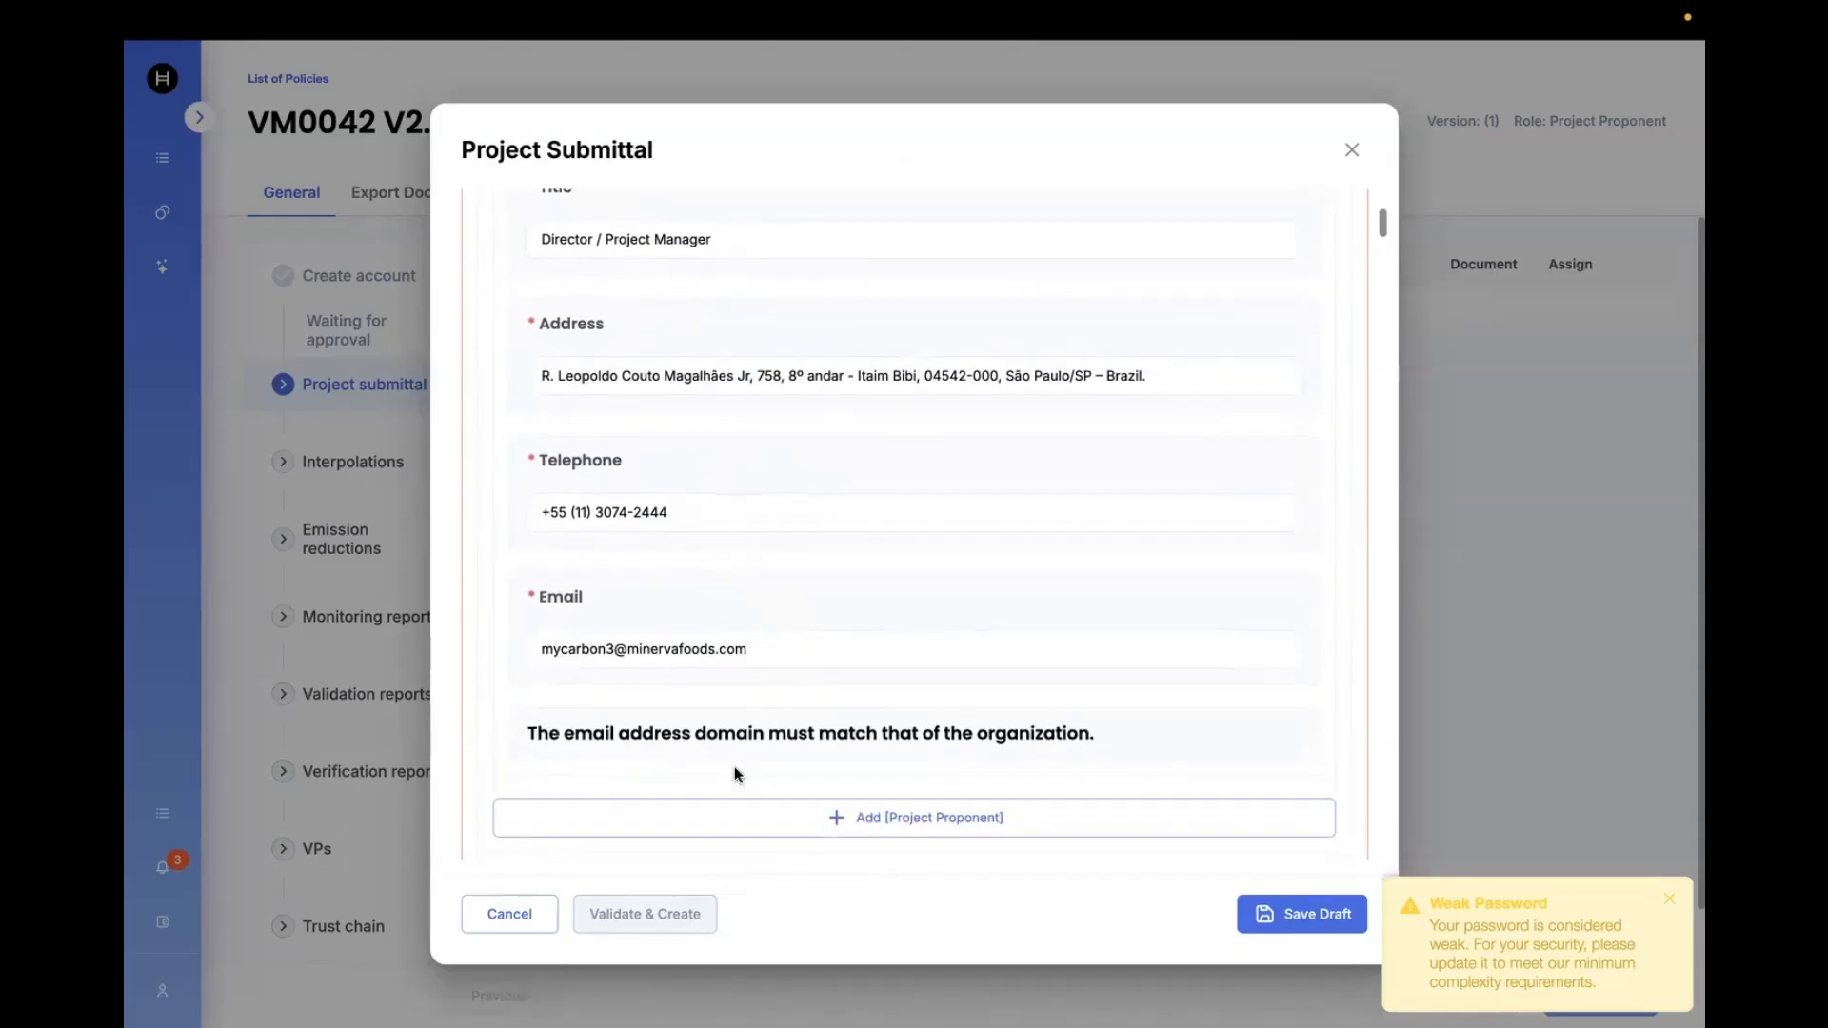
pyautogui.scroll(5, 1010, 598)
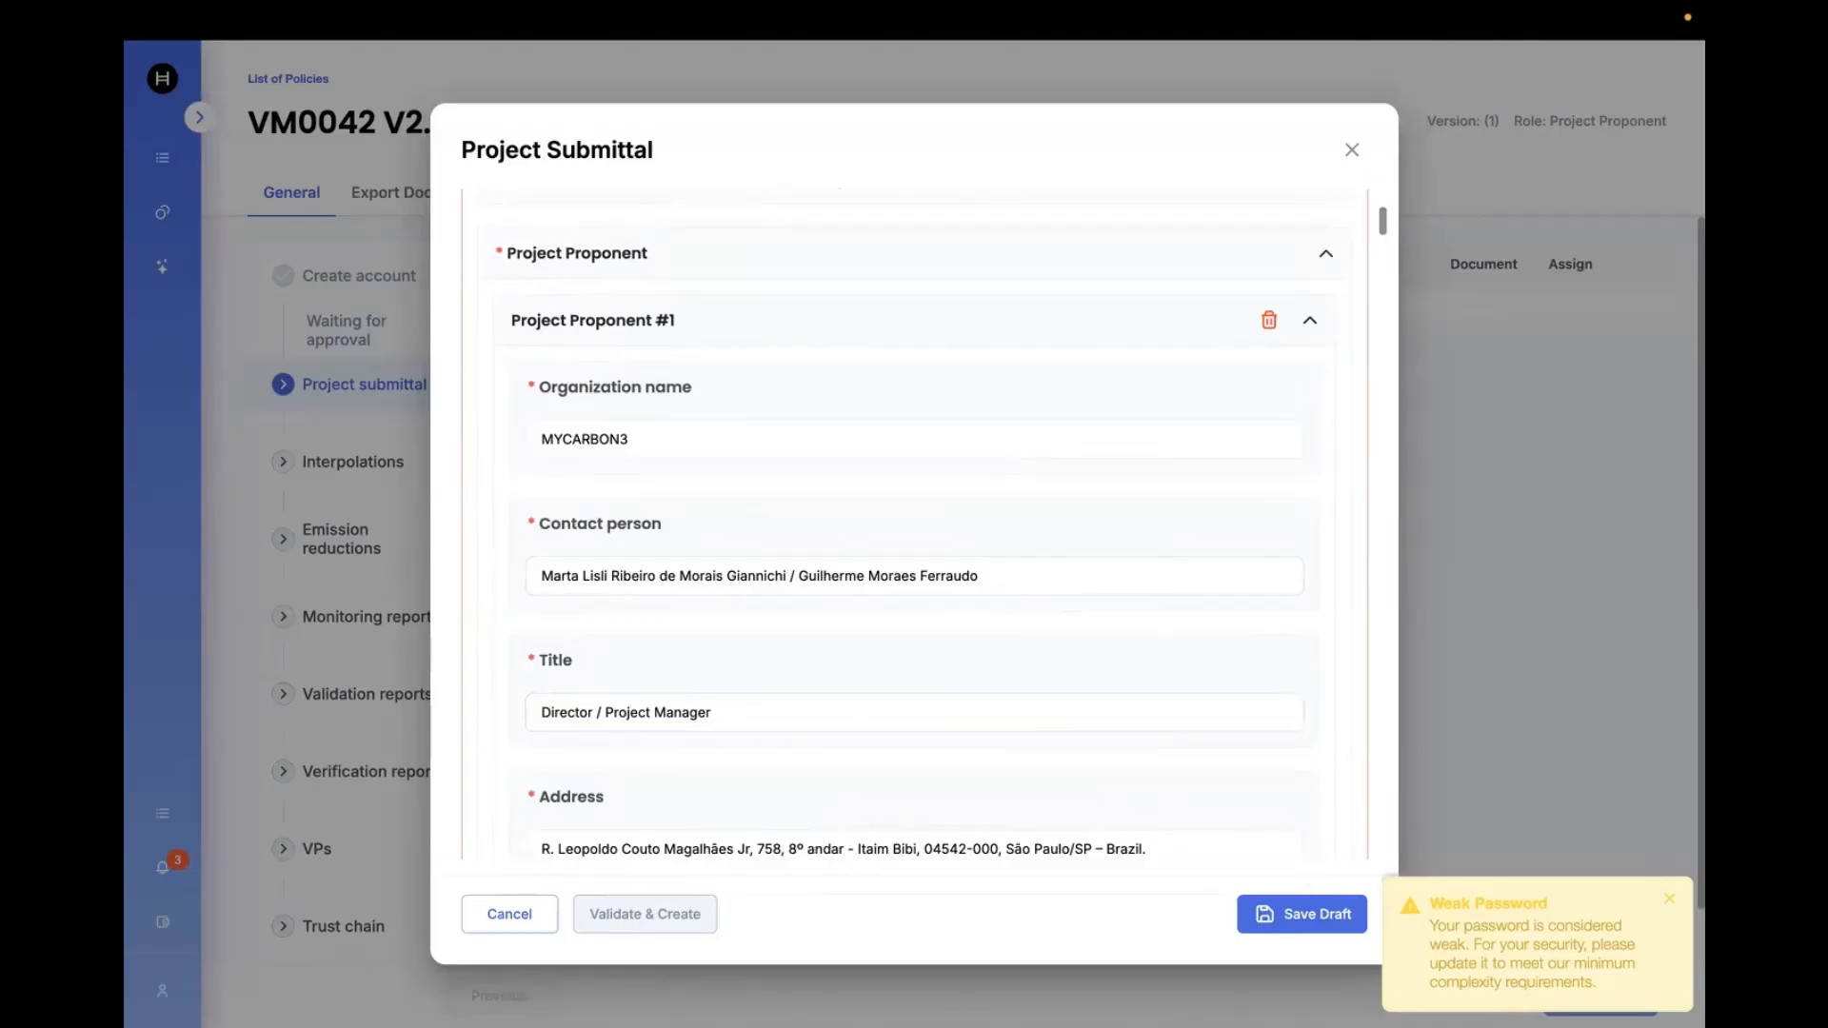
# Save the Project Submittal as a draft, check its file upload fields, and validate and create the submission
pyautogui.click(1300, 918)
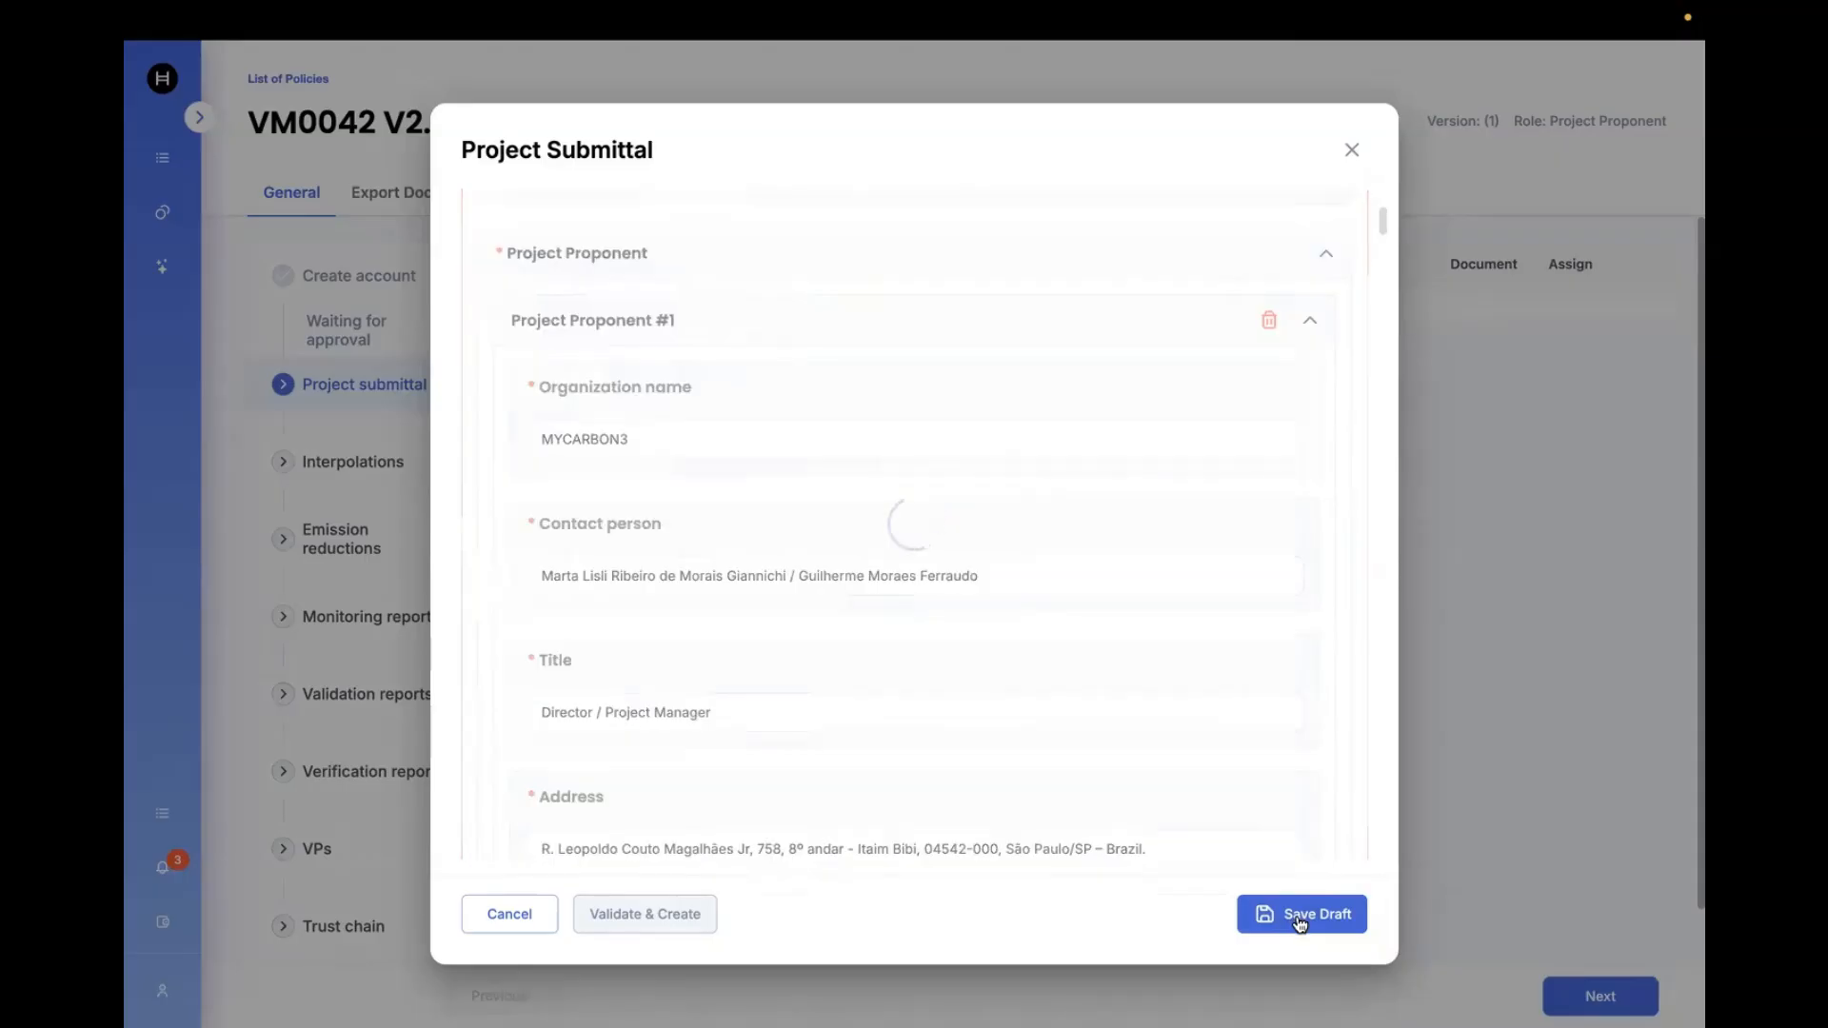
pyautogui.scroll(-15, 1066, 683)
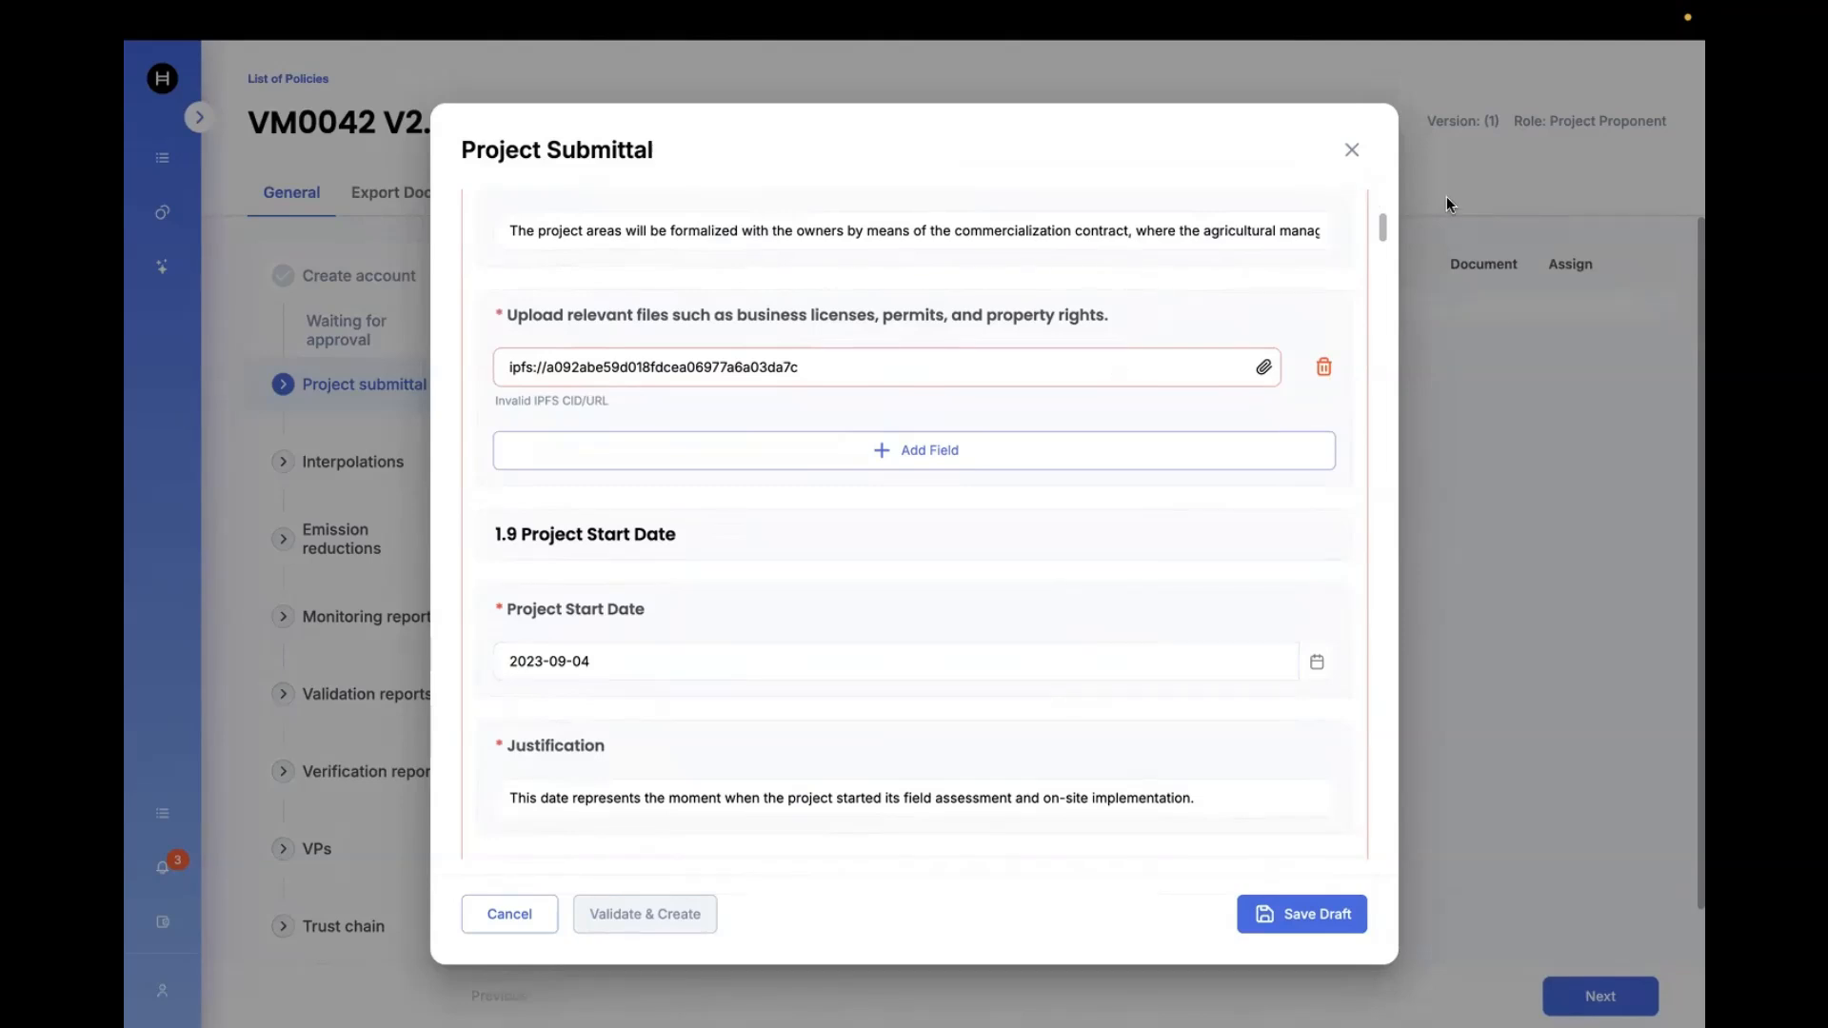
pyautogui.scroll(-10, 973, 626)
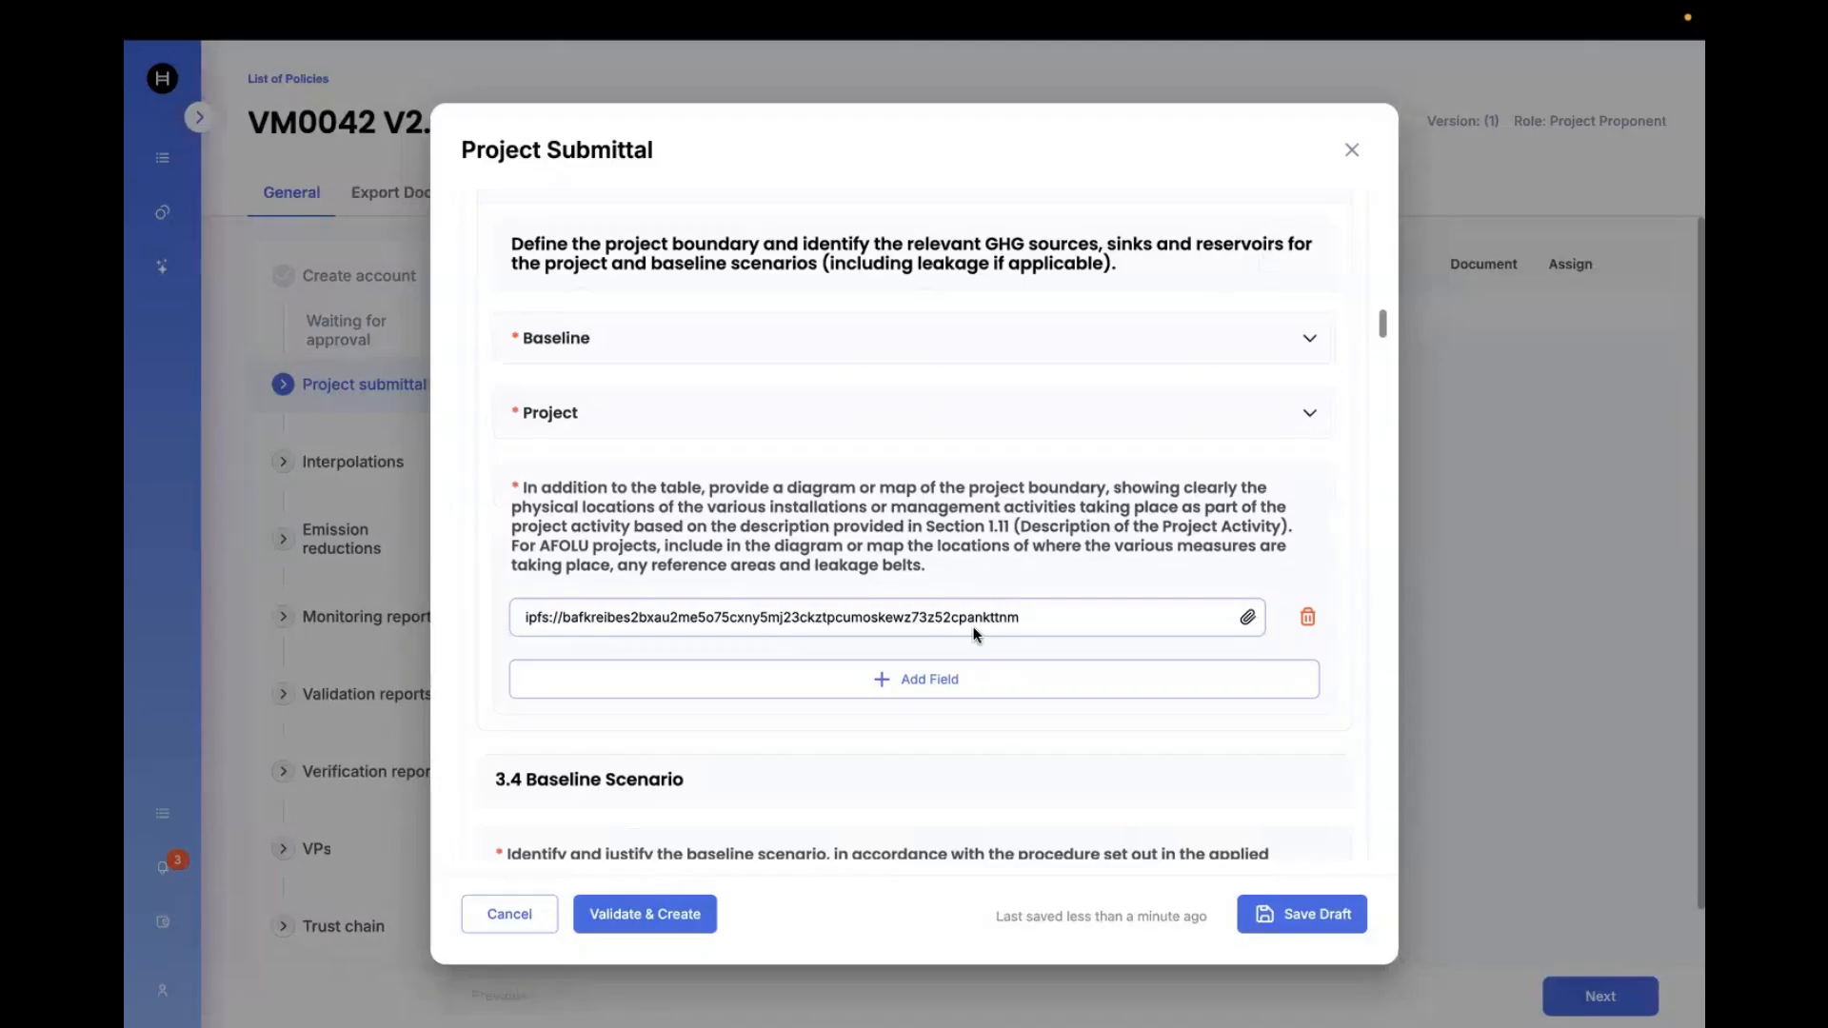
pyautogui.click(679, 913)
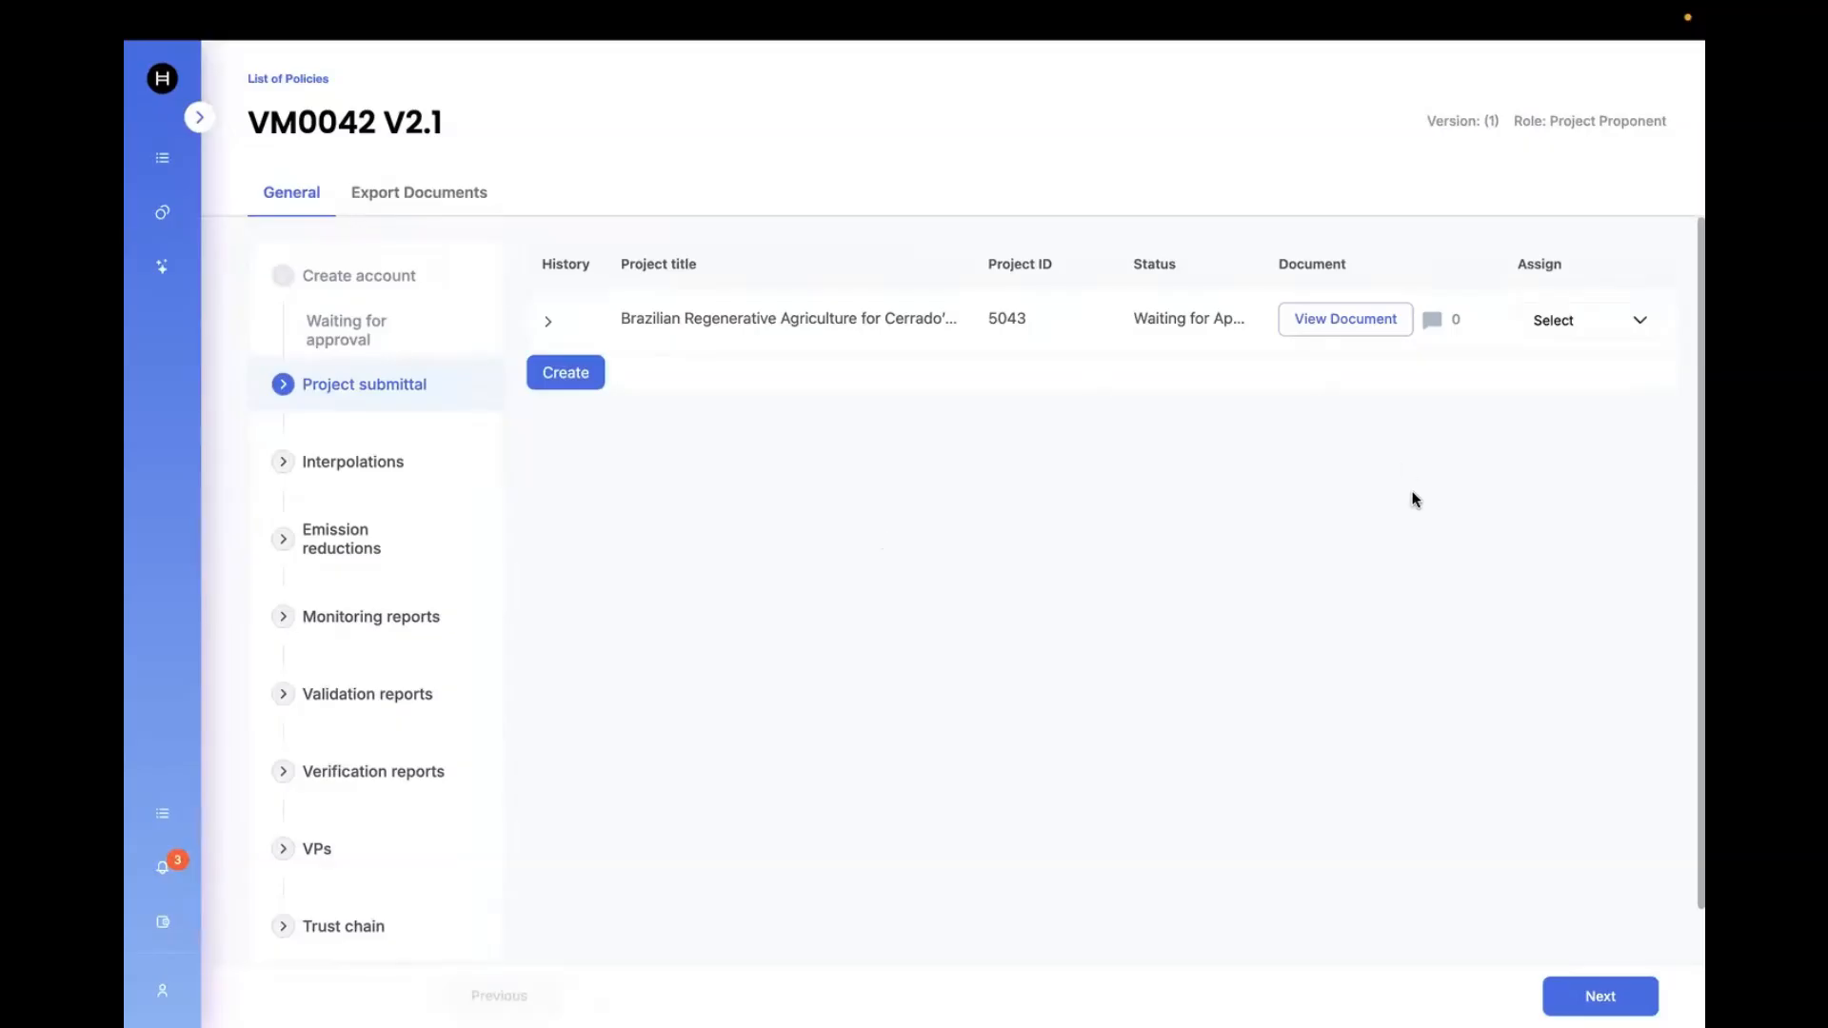
# Open the submitted project's document and expand Project Details under its Credential Subject
pyautogui.click(1365, 325)
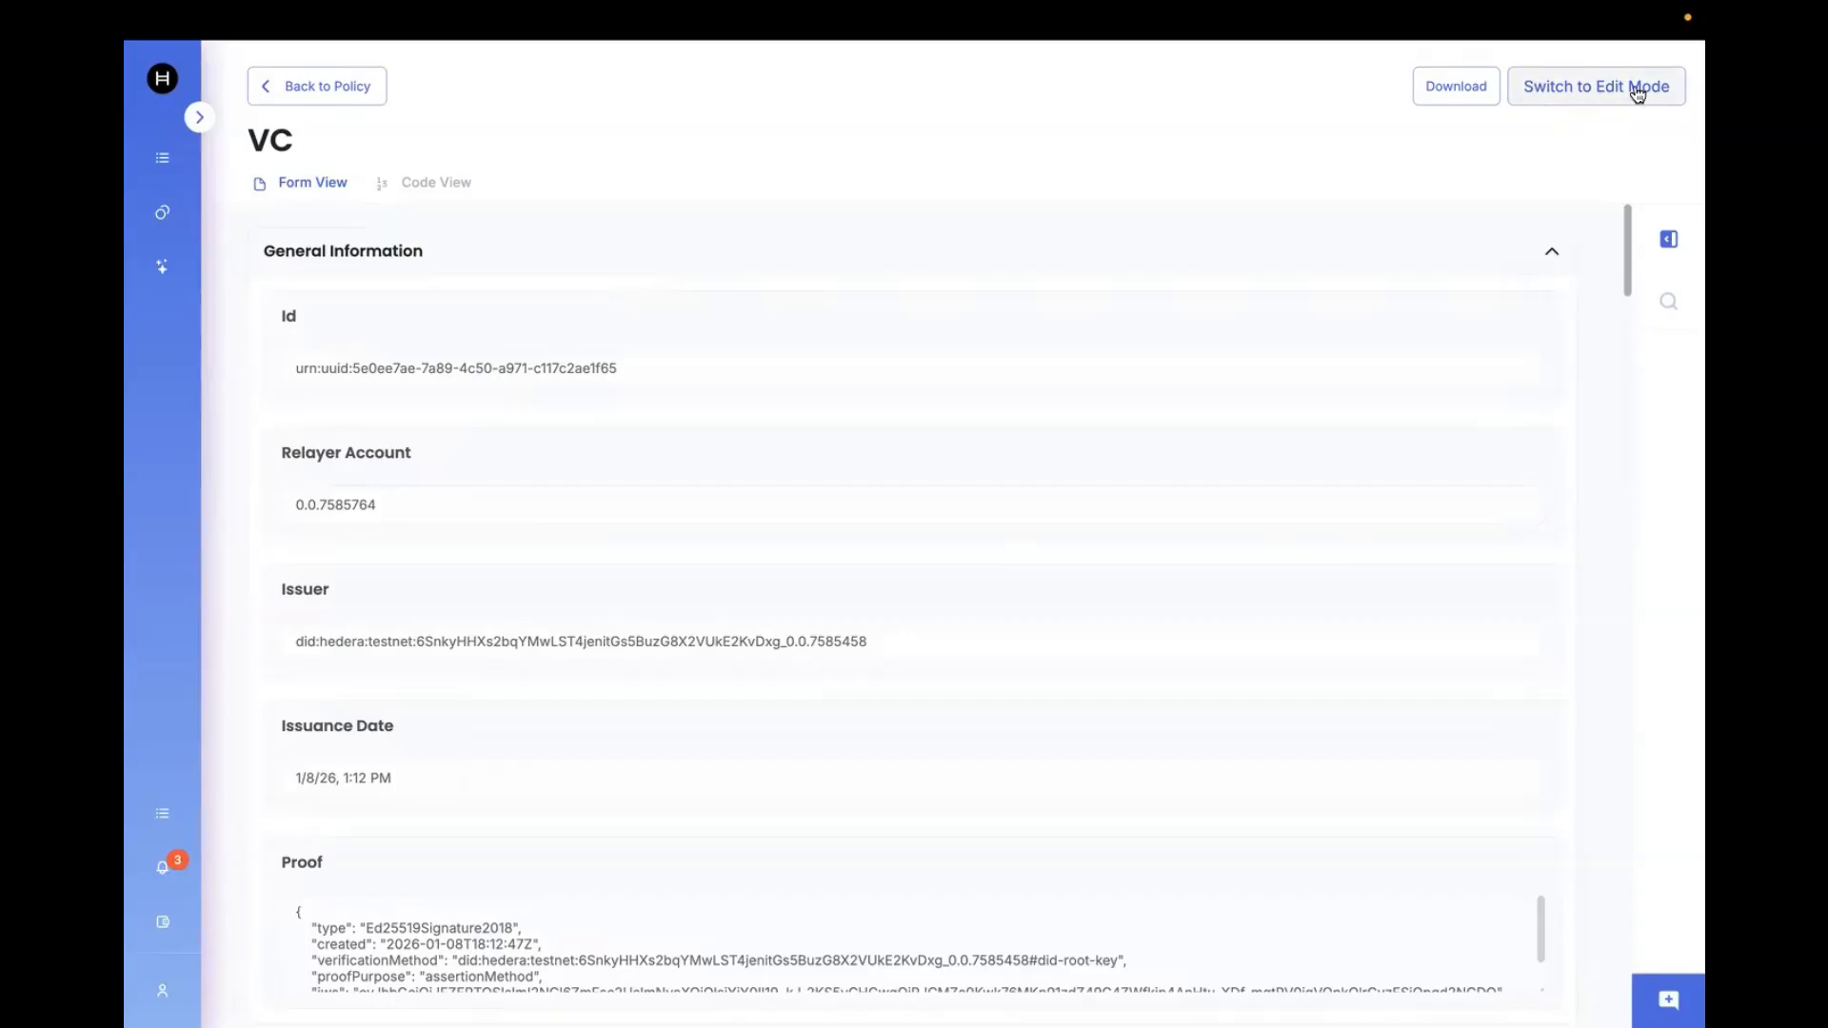
pyautogui.scroll(-5, 1083, 559)
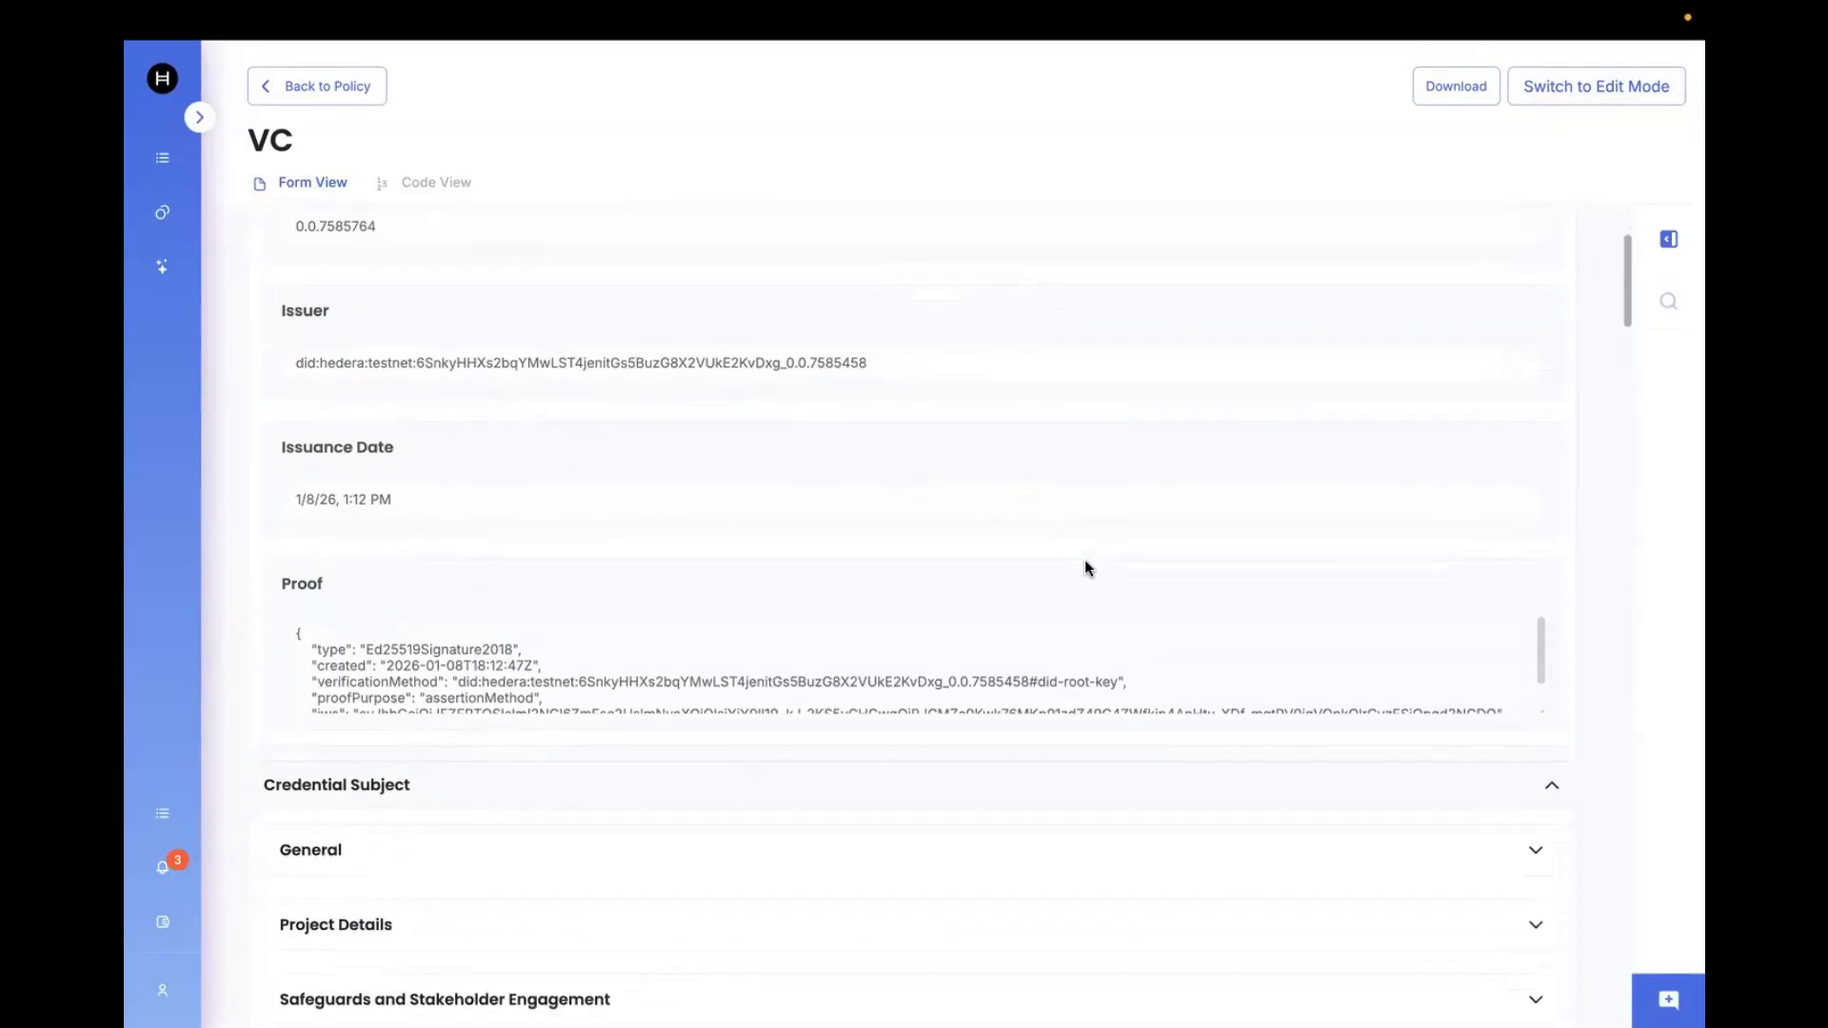
pyautogui.scroll(-3, 1085, 562)
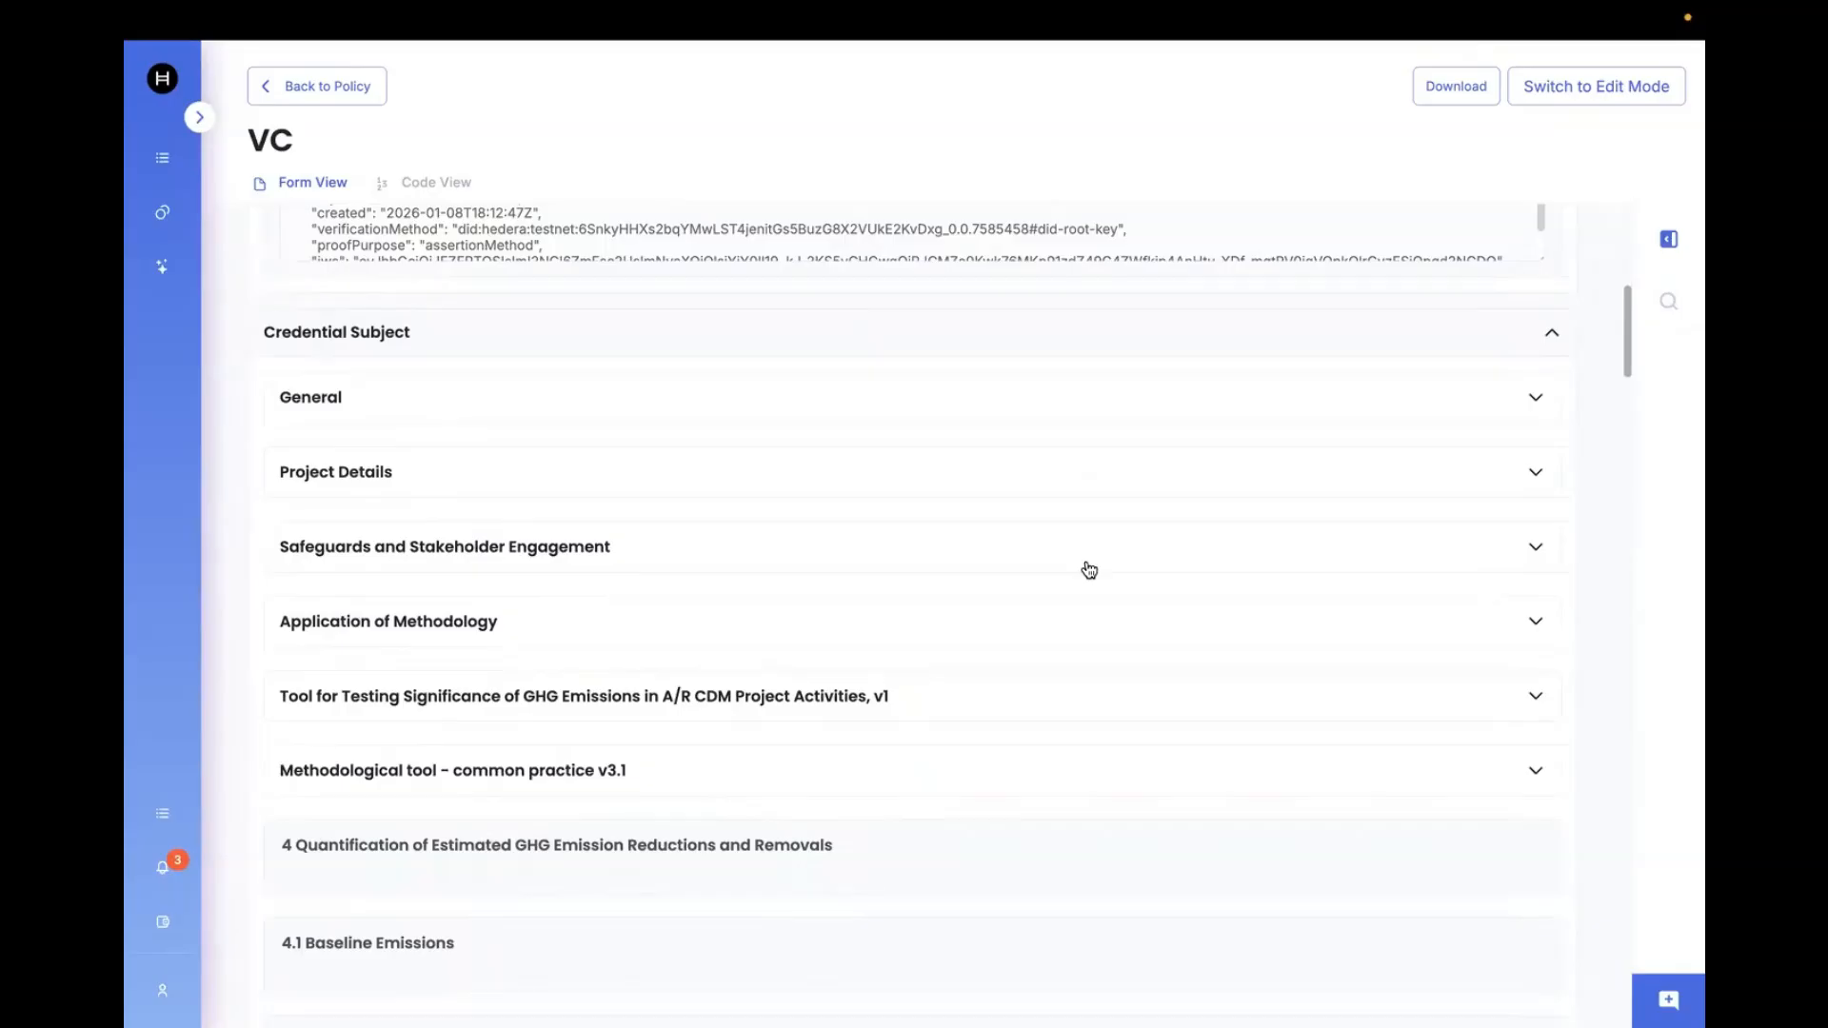
pyautogui.scroll(-1, 1088, 569)
pyautogui.scroll(3, 1086, 562)
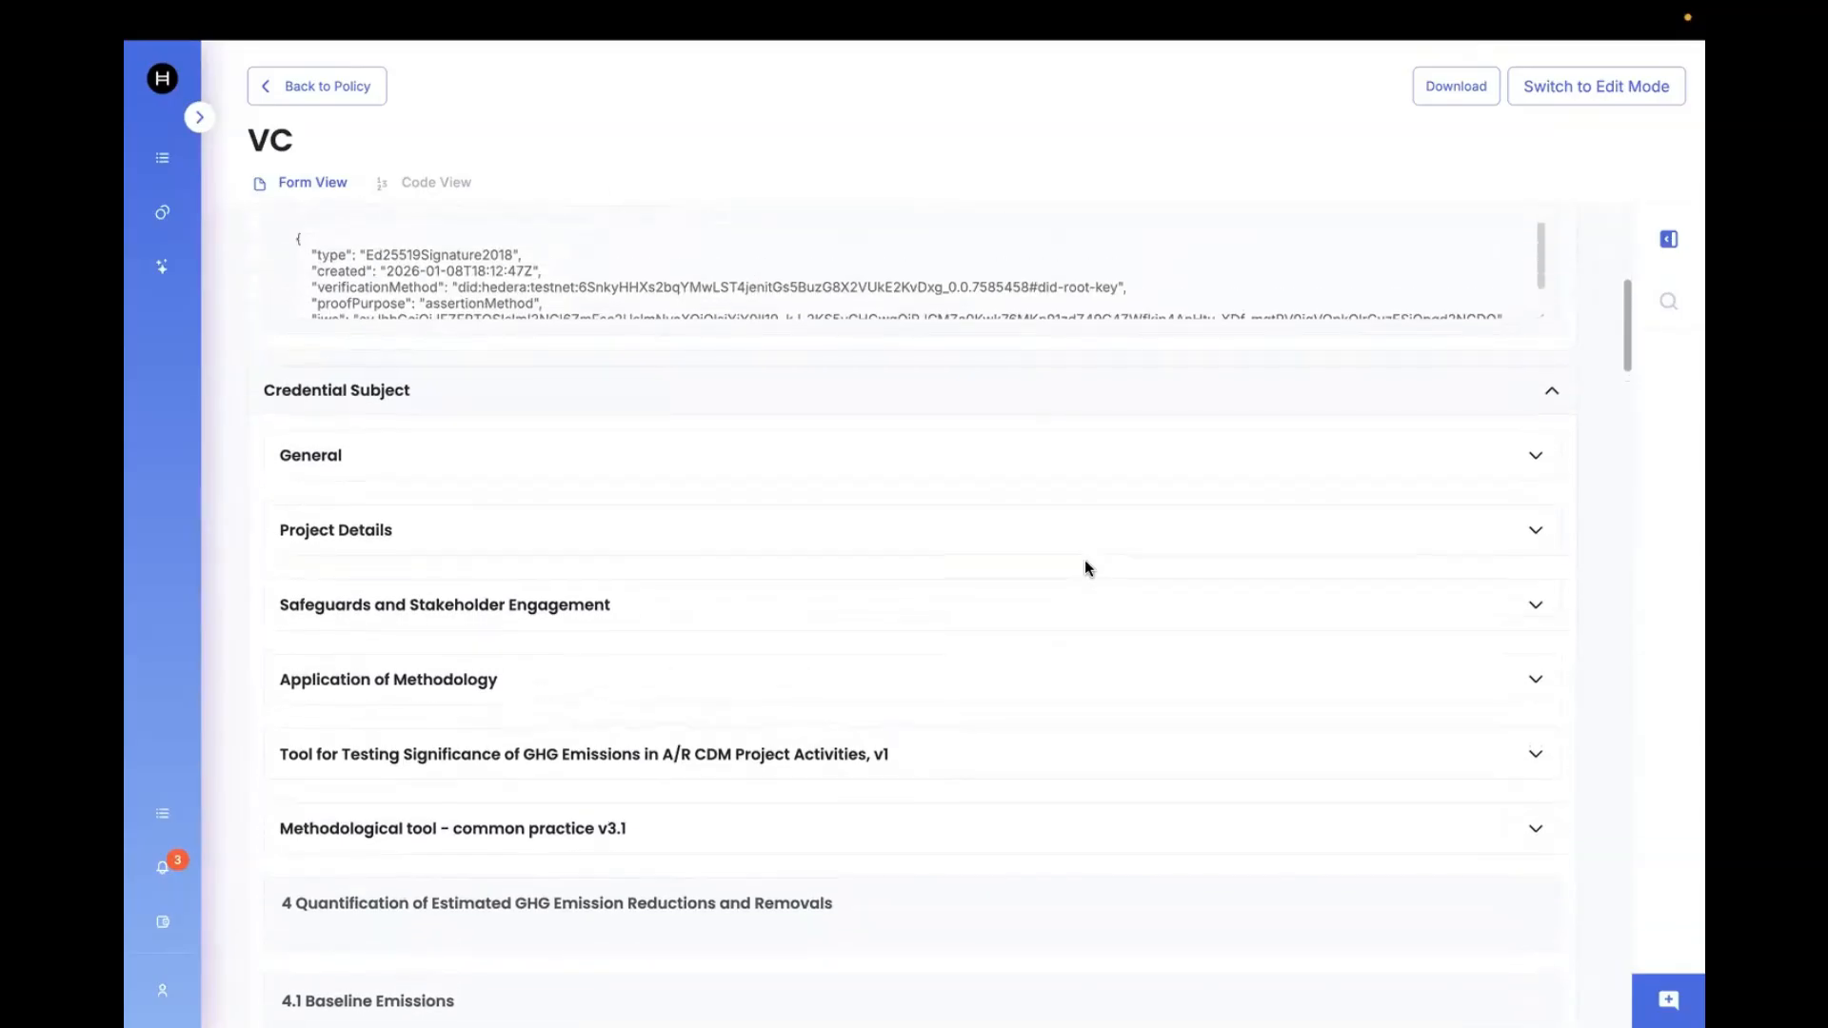
pyautogui.click(1534, 642)
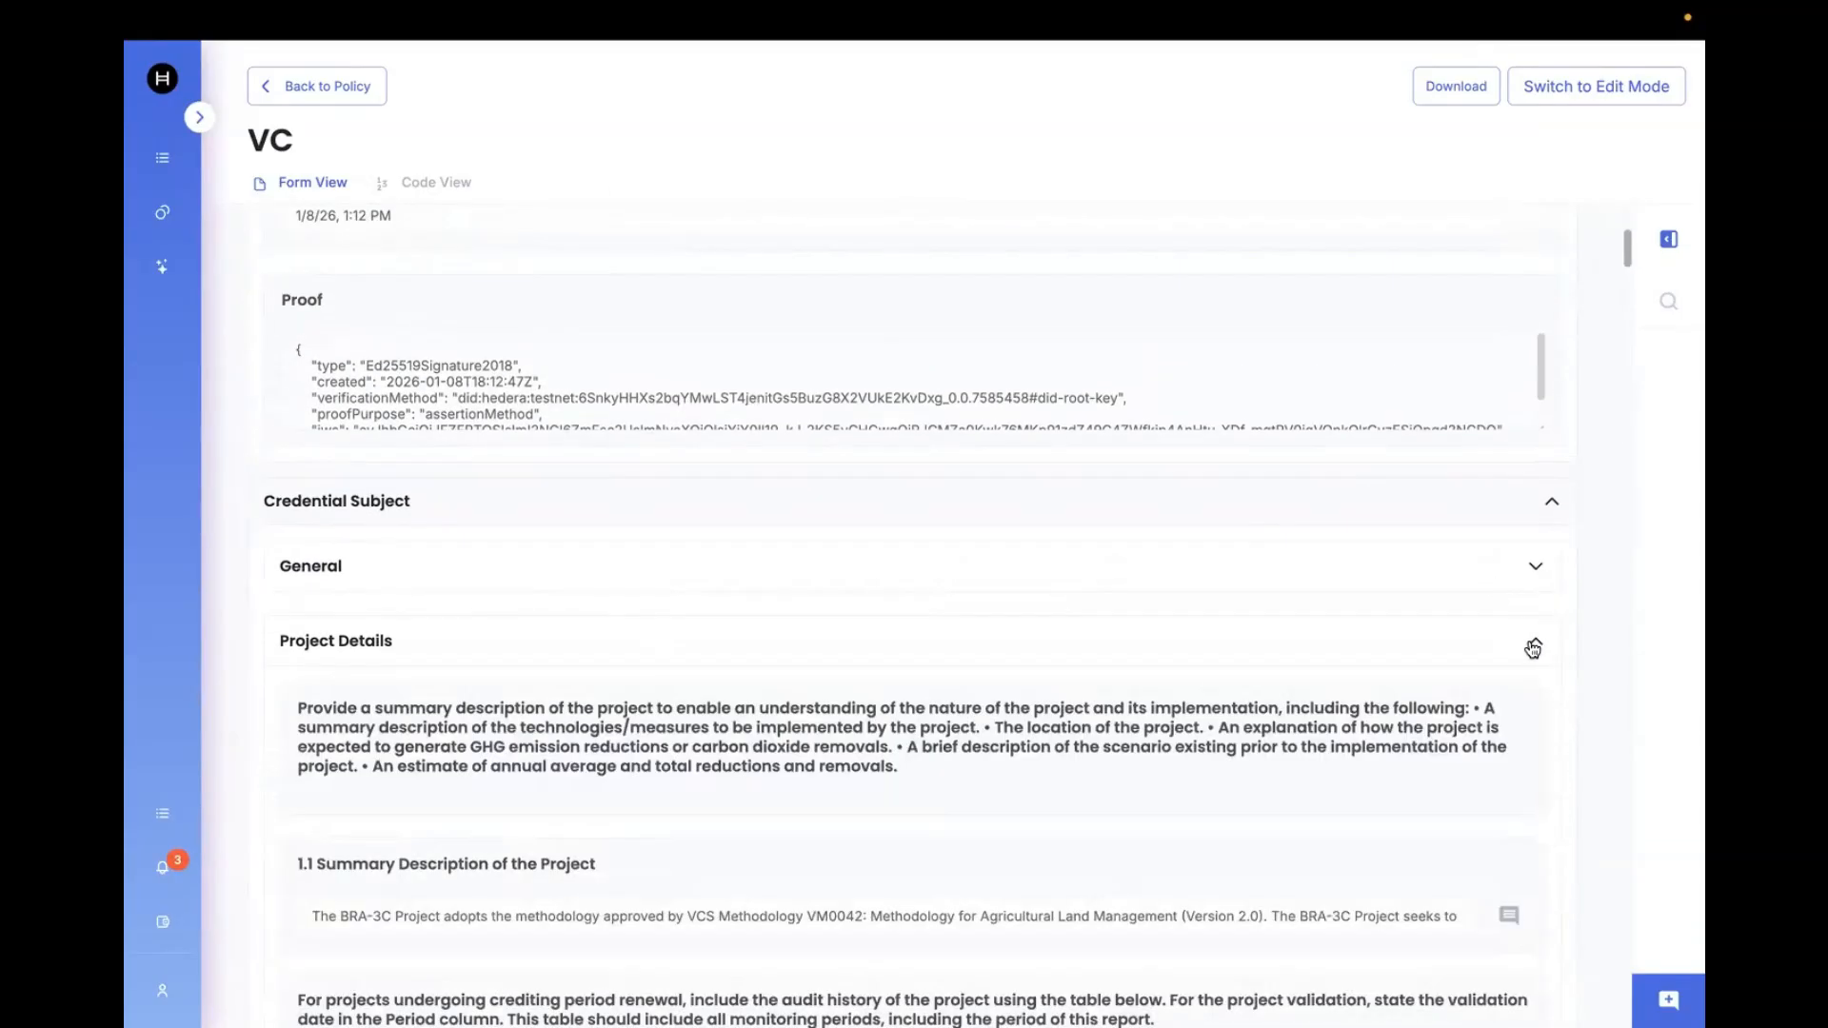
# Examine the Project Details down to section 1.6 and expand Project Proponent to read its contact fields
pyautogui.scroll(-6, 1231, 762)
pyautogui.scroll(-9, 1233, 768)
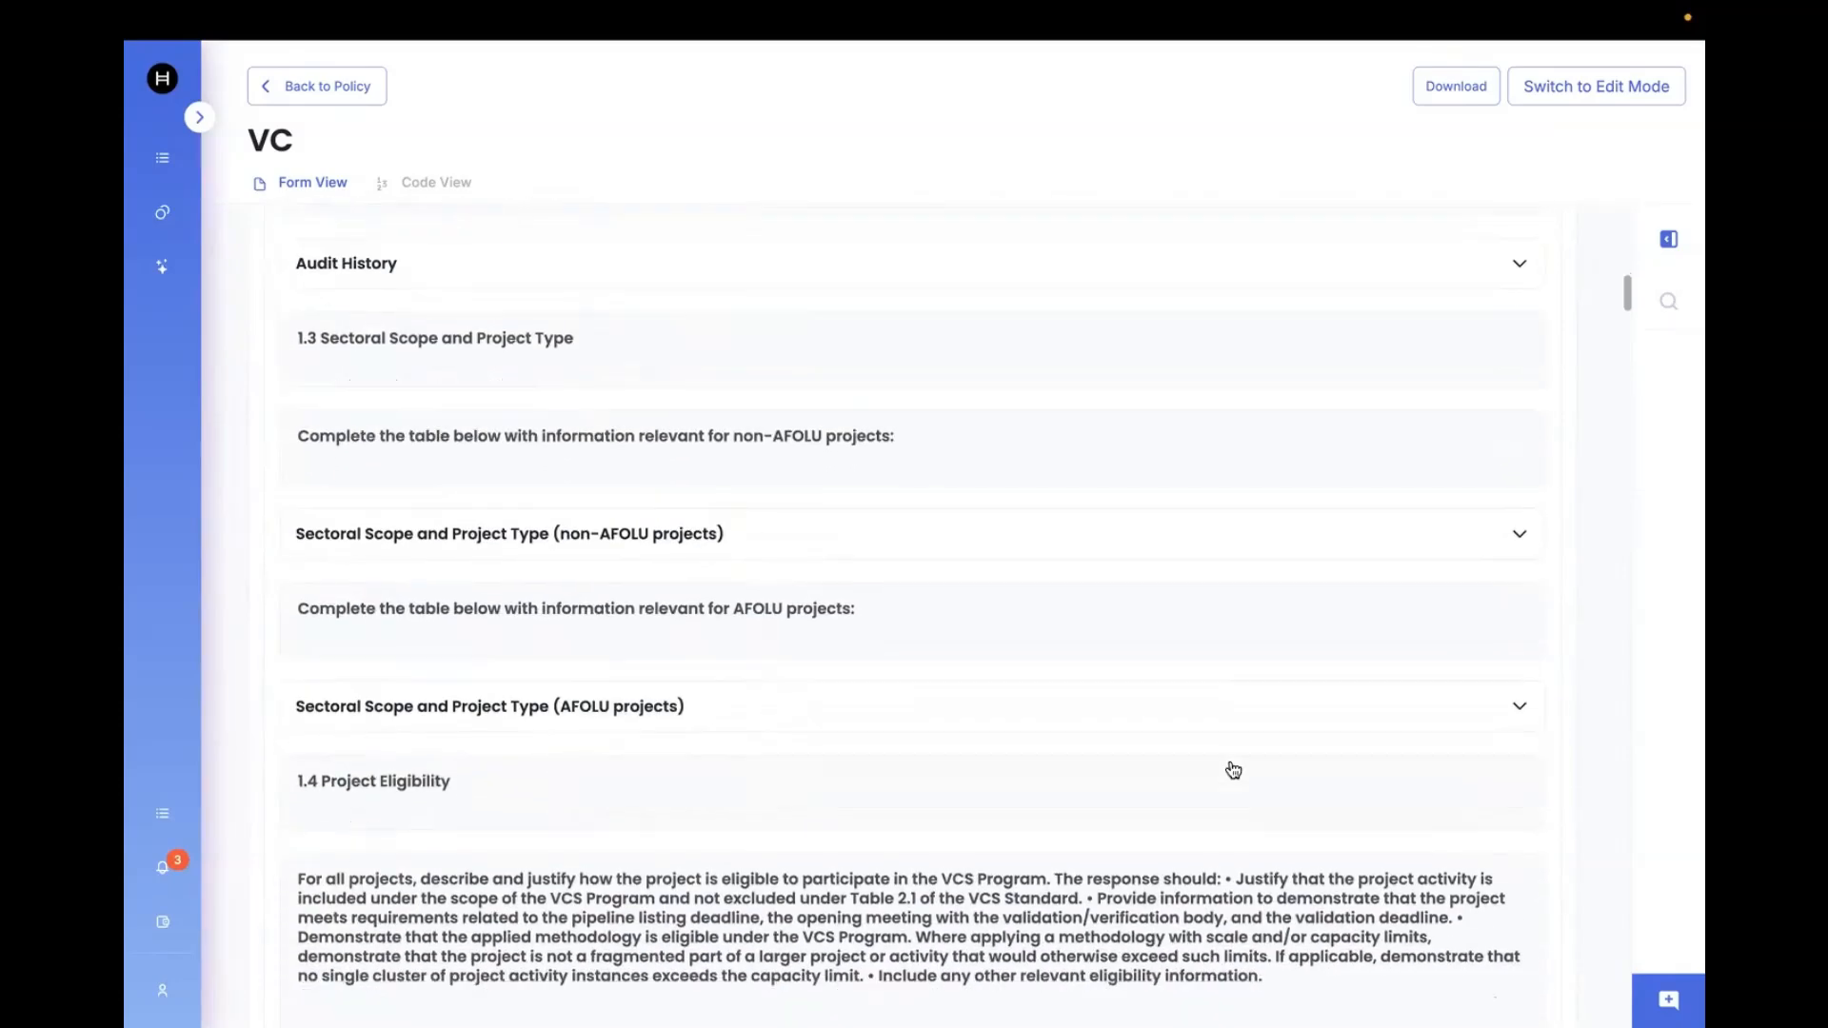
pyautogui.scroll(-9, 1232, 768)
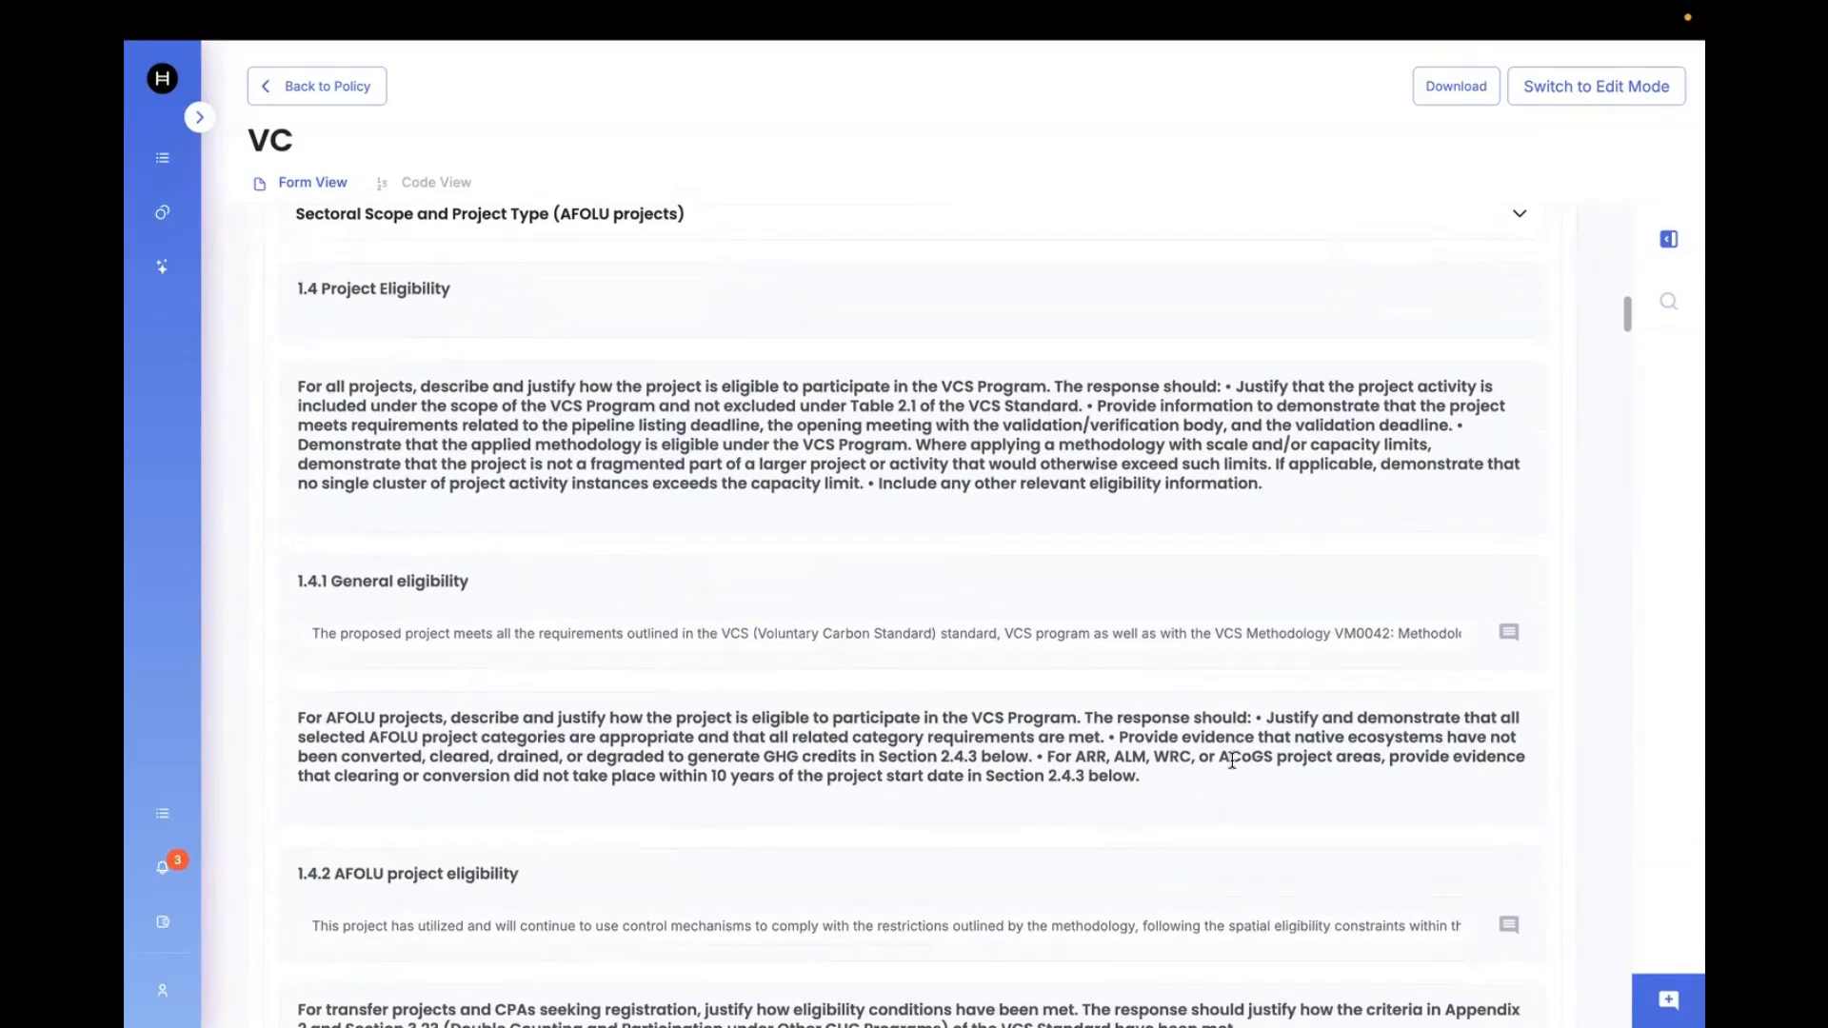
pyautogui.scroll(-7, 1231, 768)
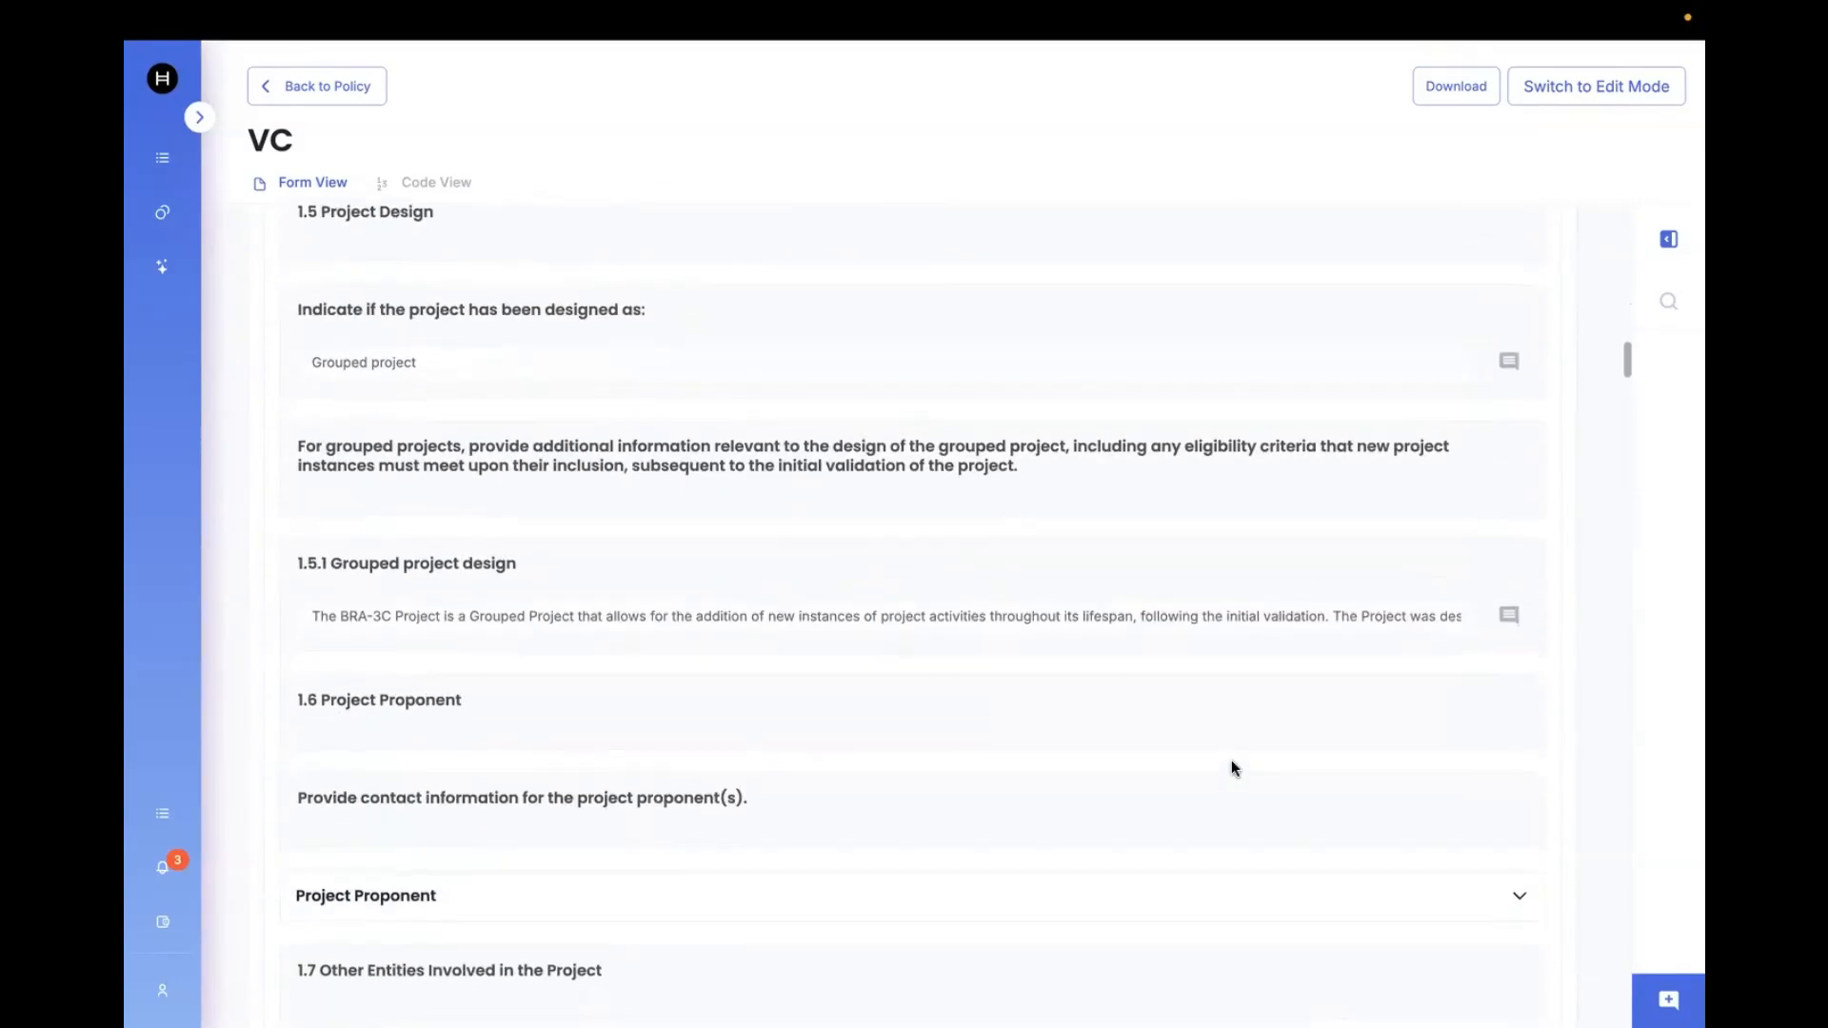
pyautogui.scroll(-1, 1522, 640)
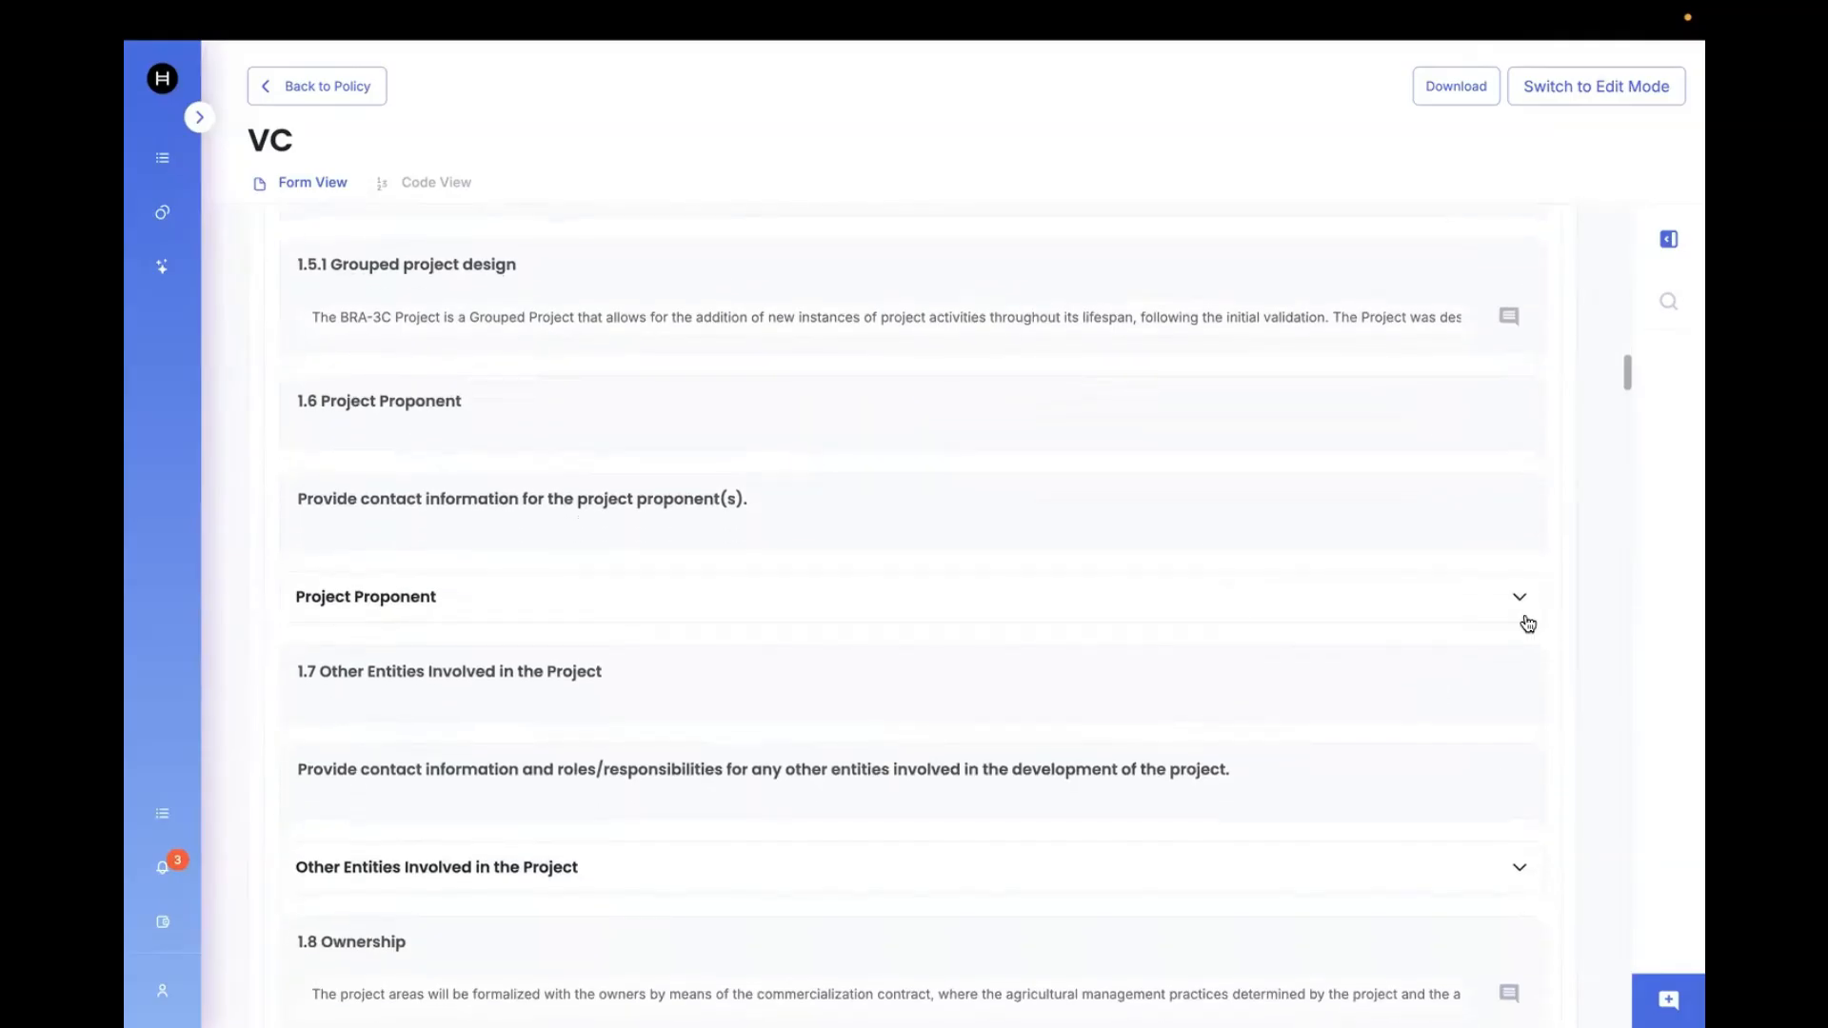
pyautogui.click(1520, 603)
pyautogui.scroll(-3, 1248, 731)
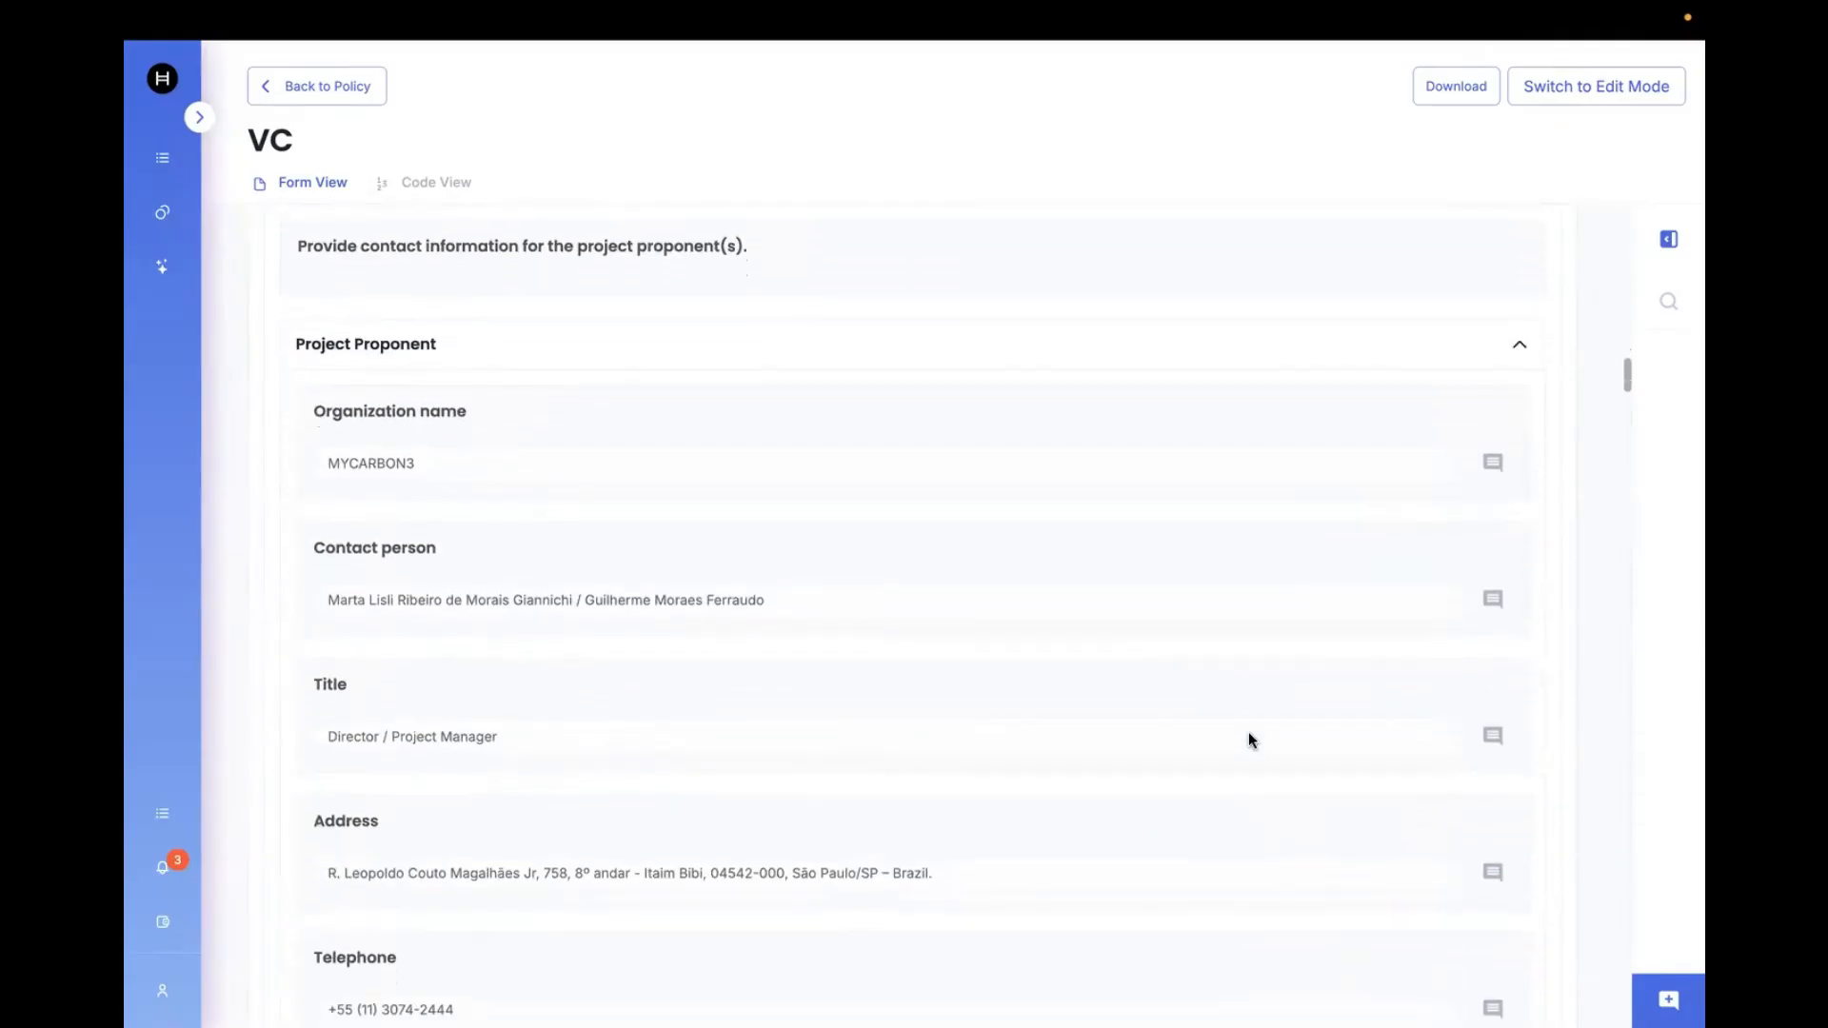
pyautogui.scroll(-1, 1124, 843)
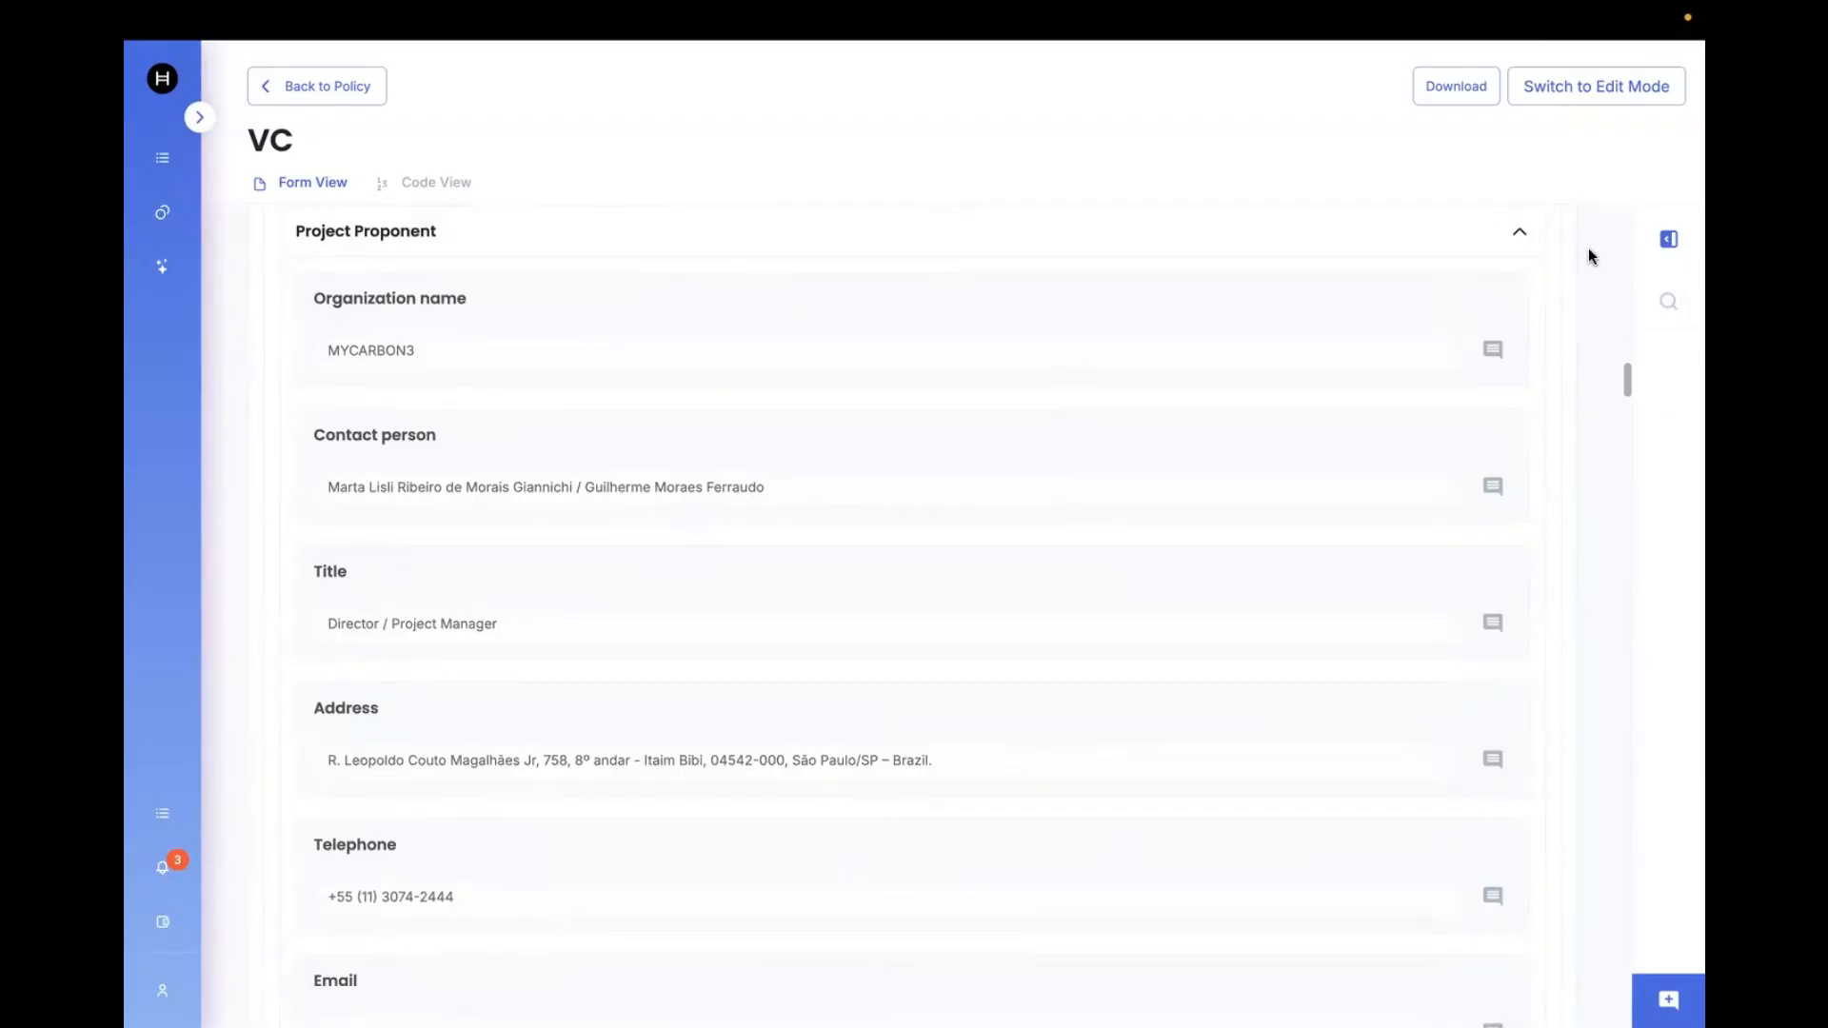
# Switch the document to edit mode and set the organization name of Project Proponent #1 to MYCARBONORG
pyautogui.click(1607, 87)
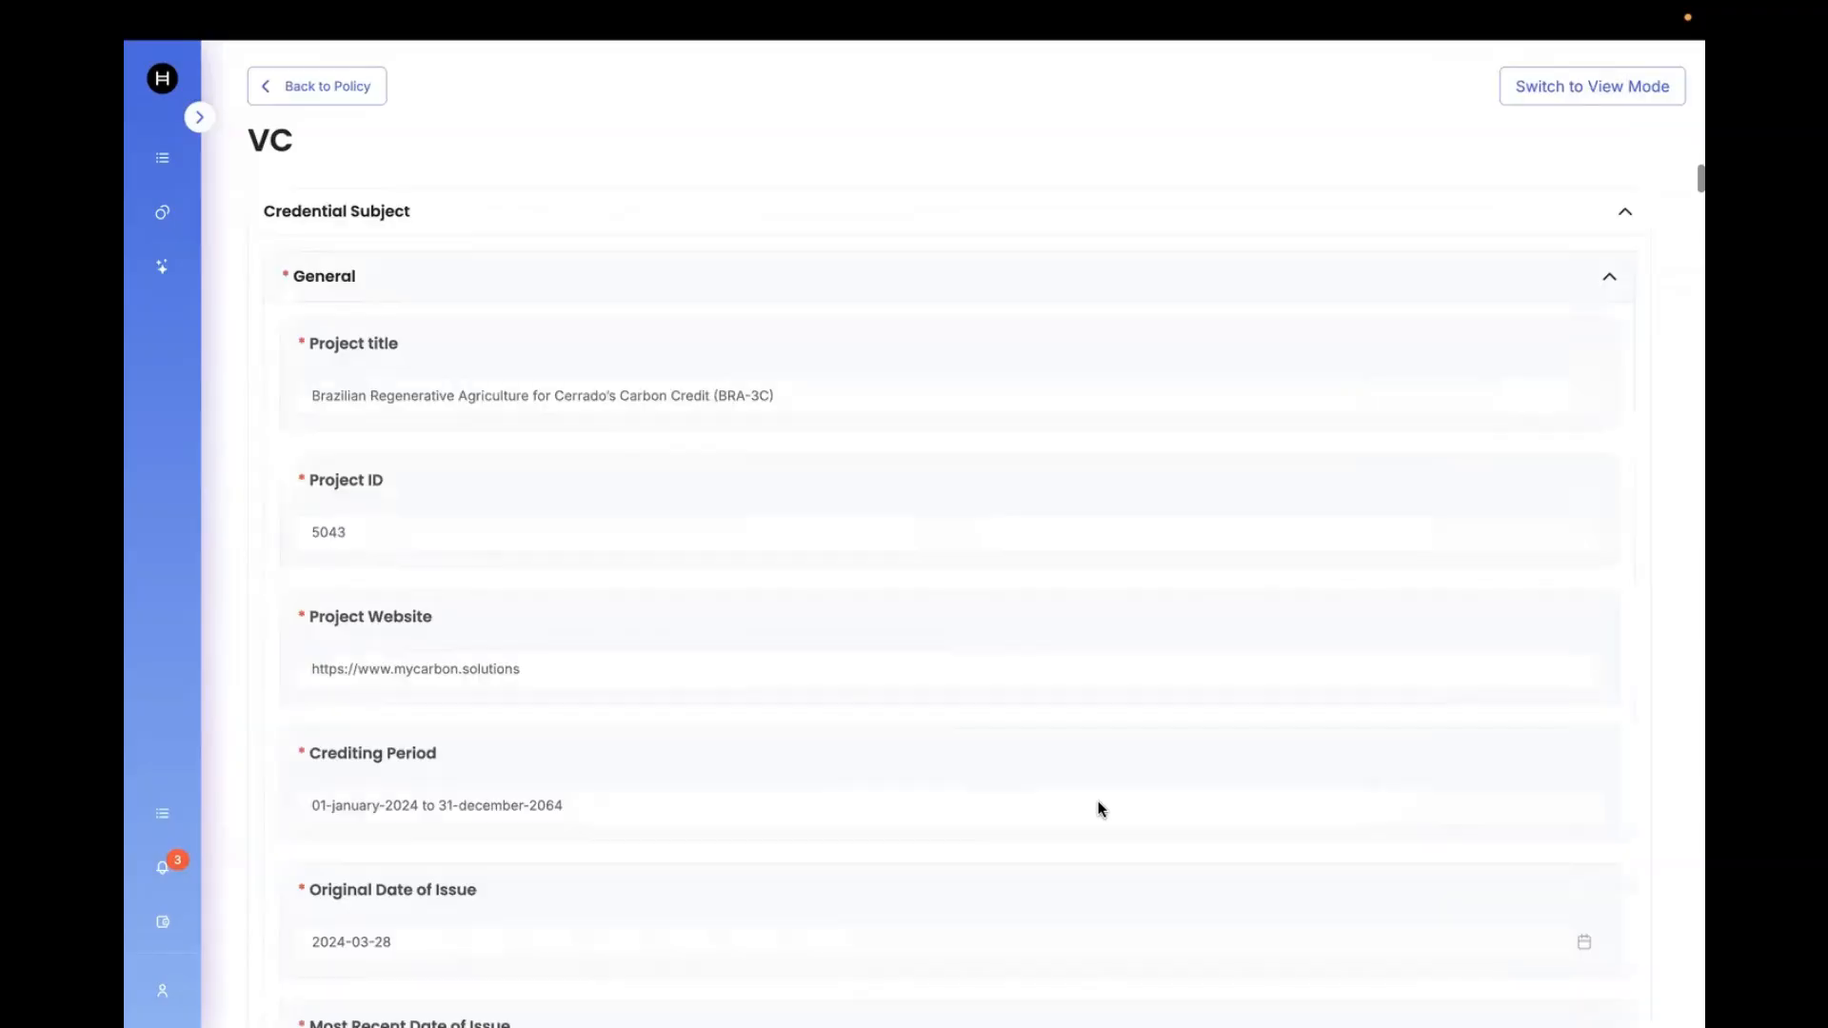
pyautogui.scroll(-13, 1099, 802)
pyautogui.scroll(-6, 1099, 809)
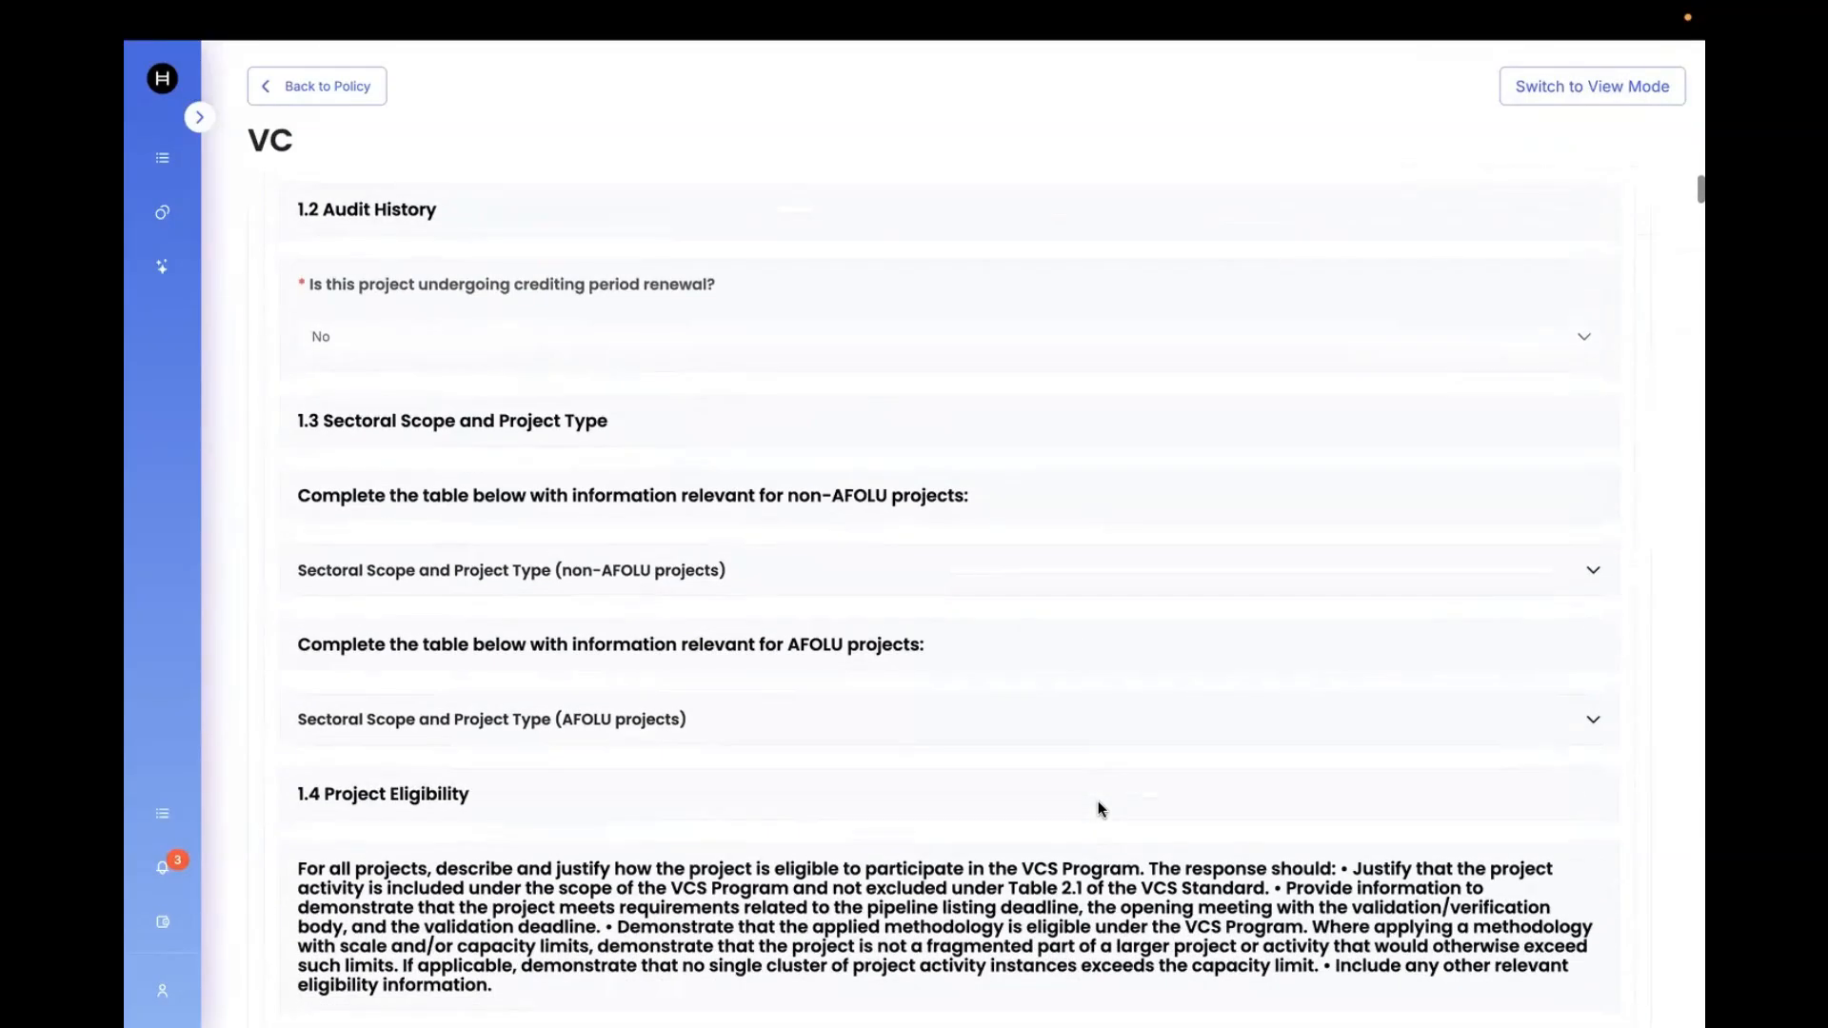
pyautogui.scroll(-10, 1099, 808)
pyautogui.scroll(-13, 1099, 801)
pyautogui.click(505, 493)
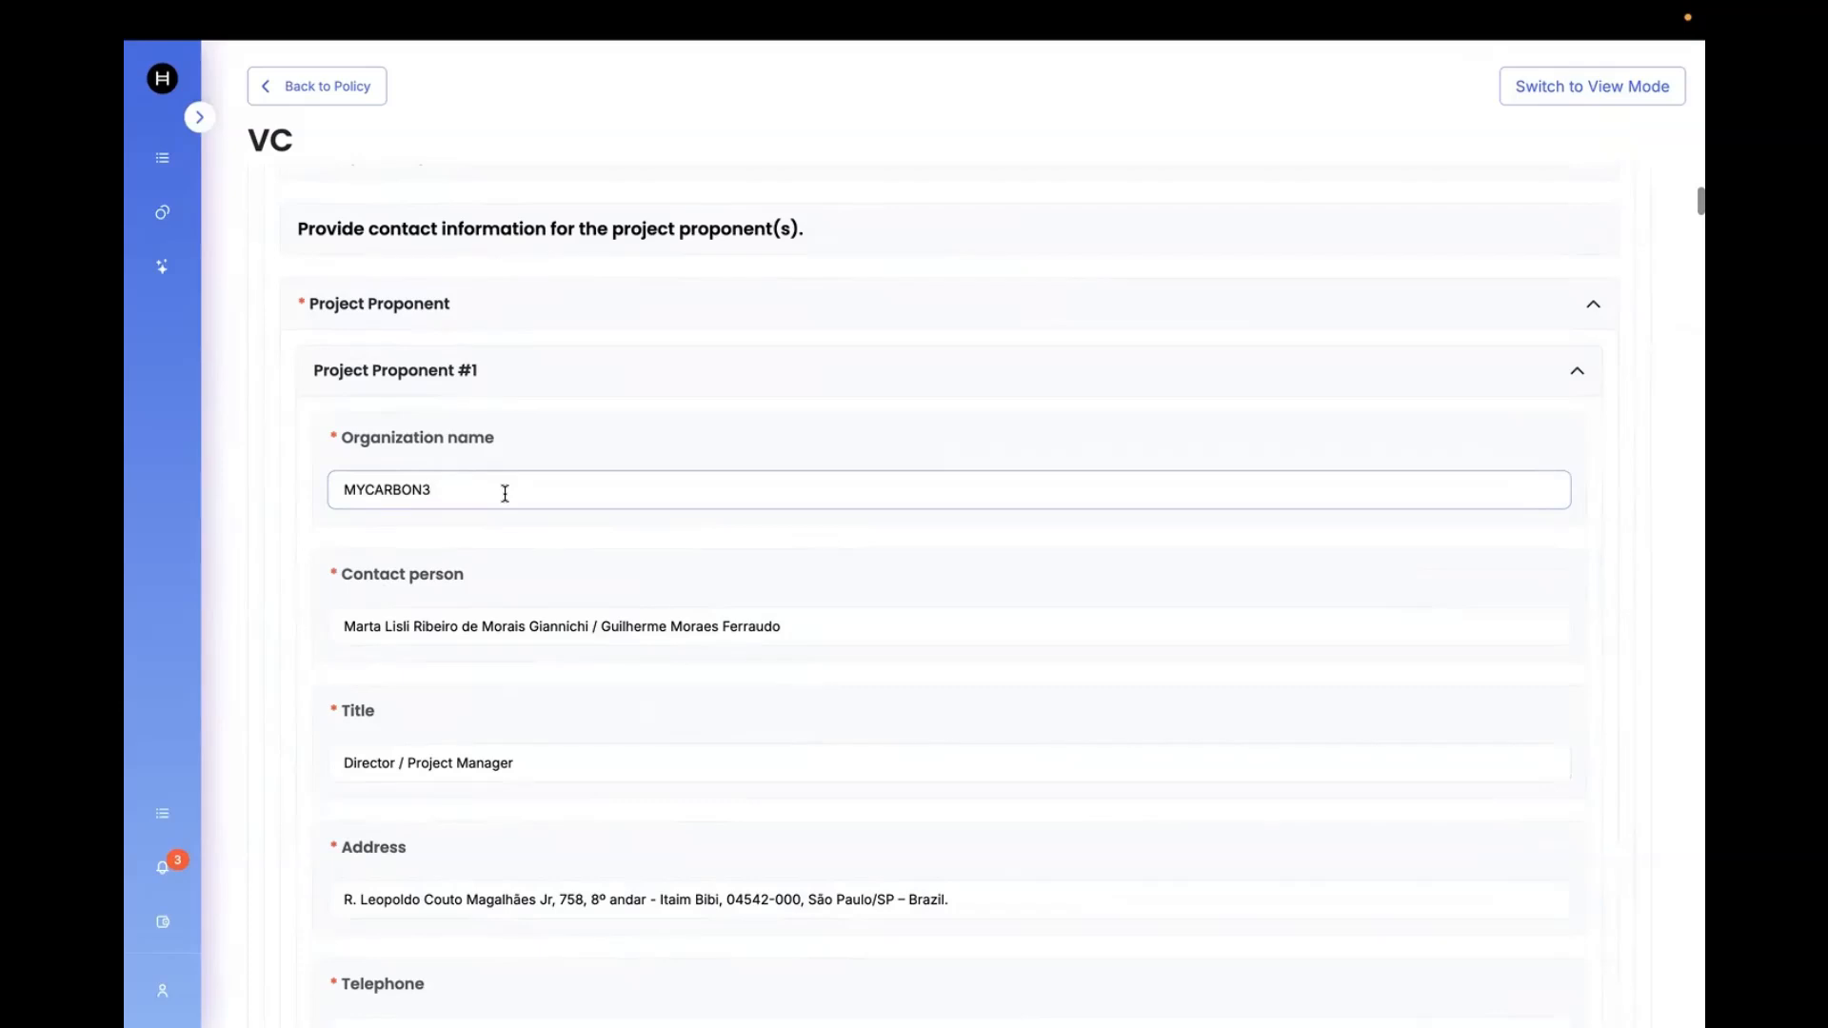
pyautogui.press('BackSpace')
pyautogui.press('BackSpace')
pyautogui.press('BackSpace')
pyautogui.press('BackSpace')
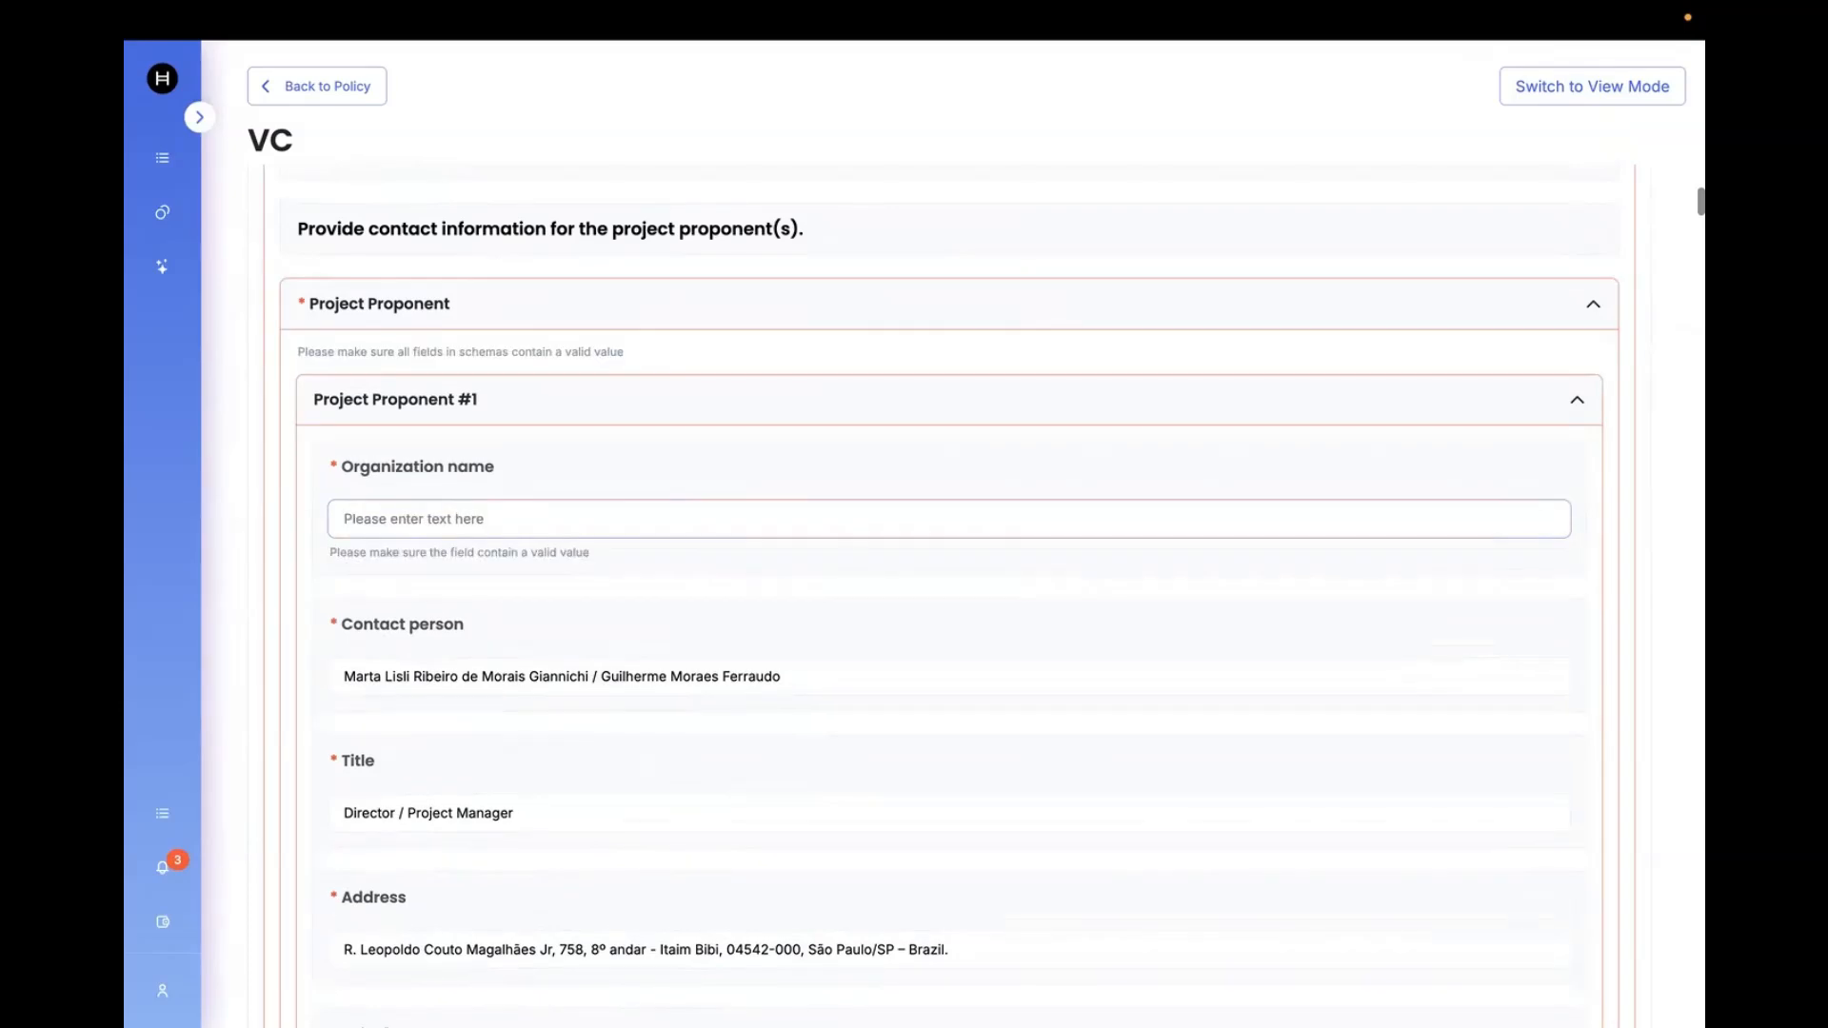
pyautogui.write('MYCARBONORG')
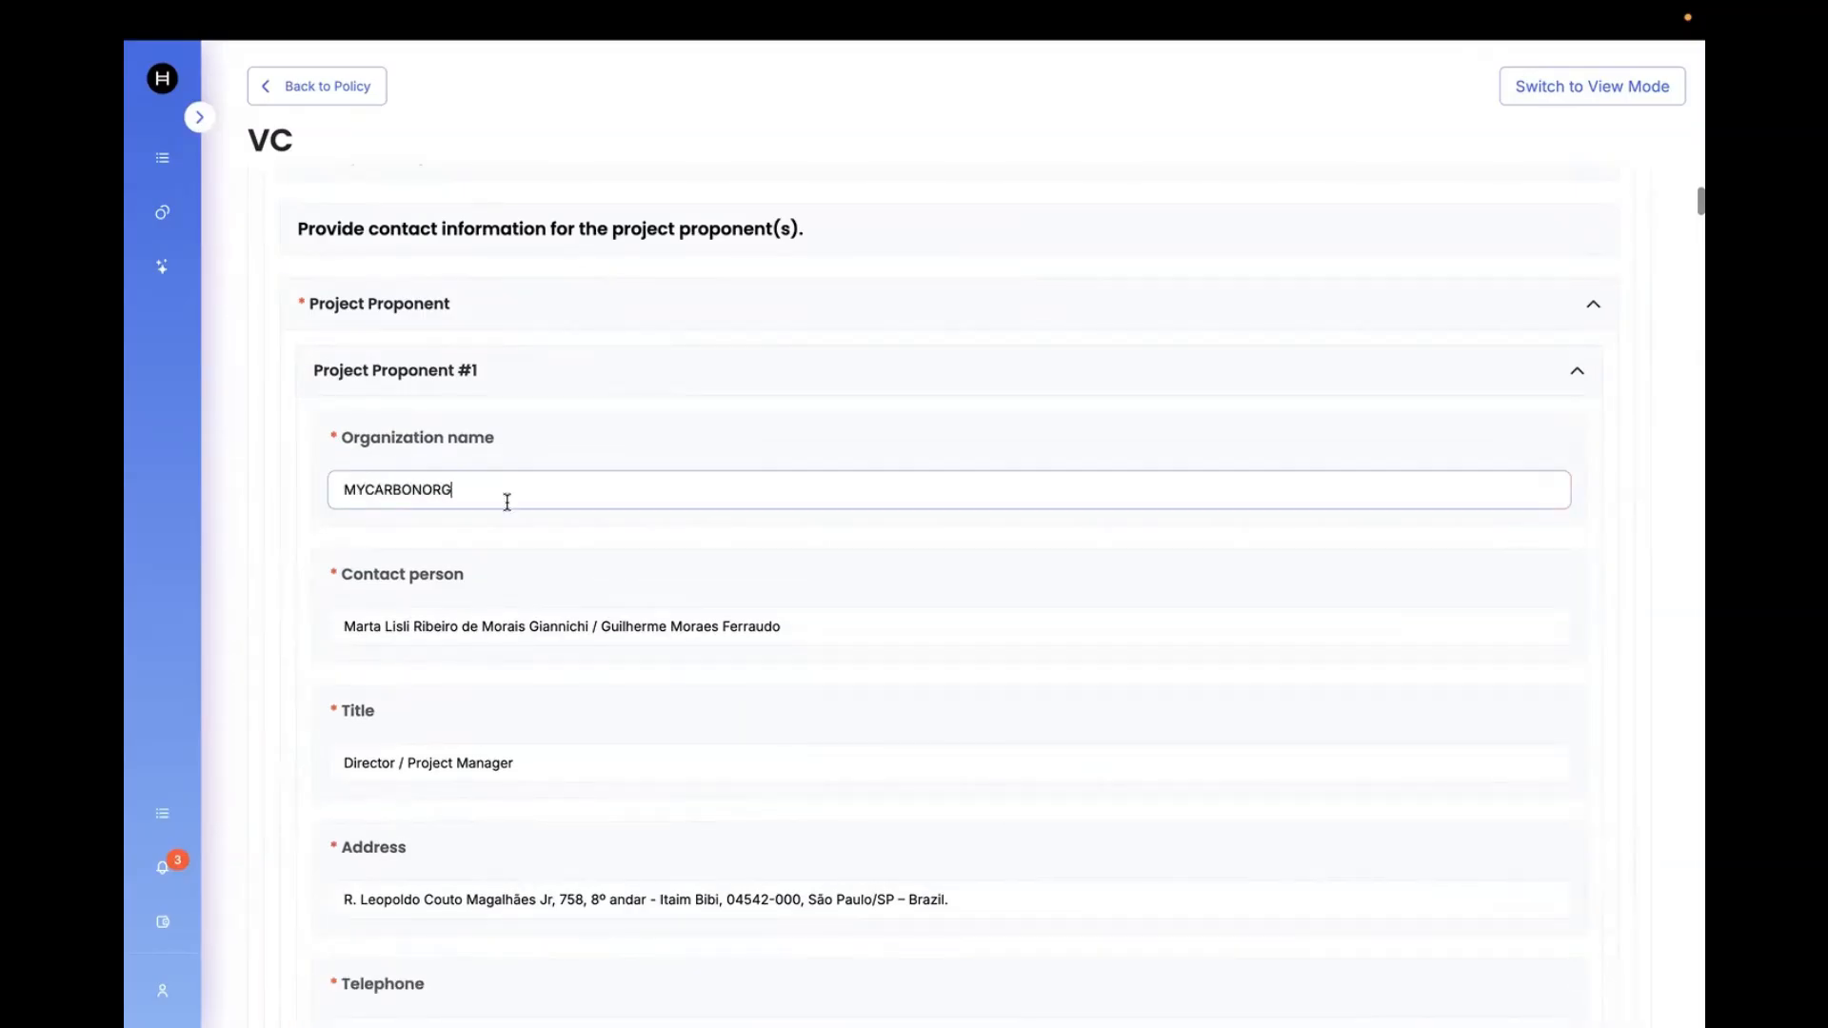
# Change the title of Project Proponent #1 to Product Owner
pyautogui.click(529, 762)
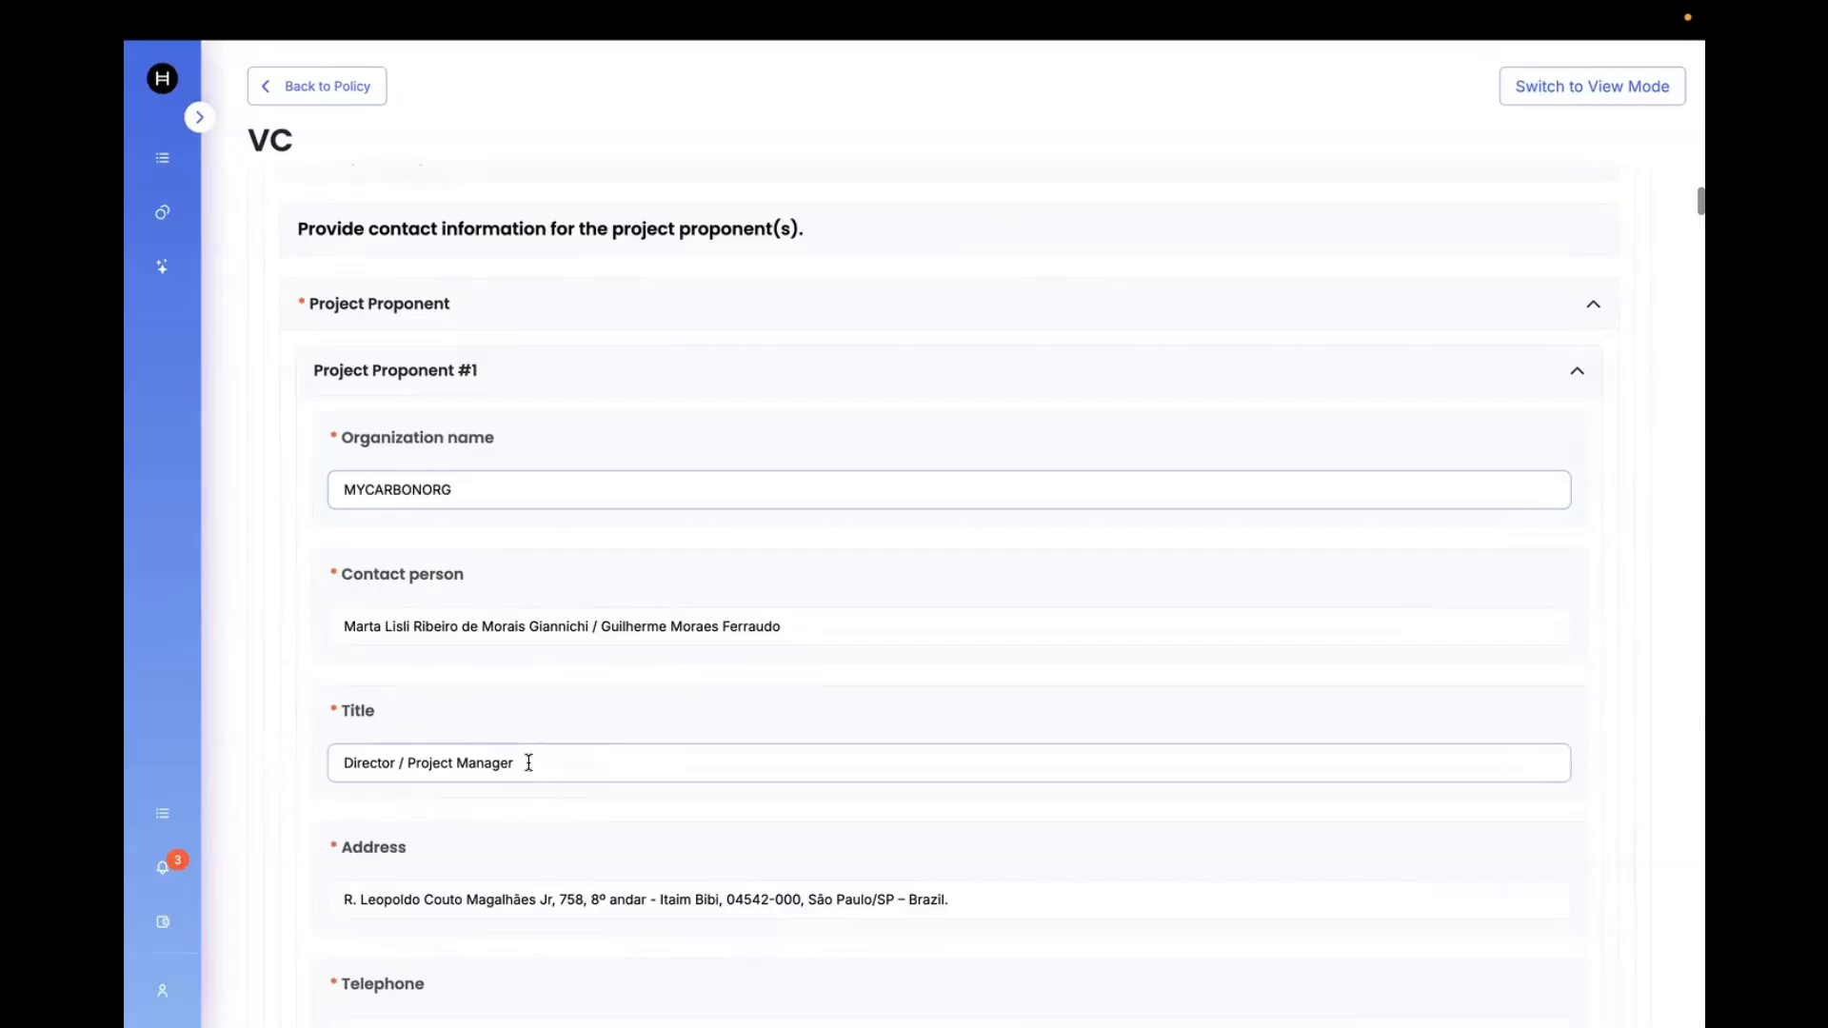
pyautogui.tripleClick(445, 759)
pyautogui.write('Prod')
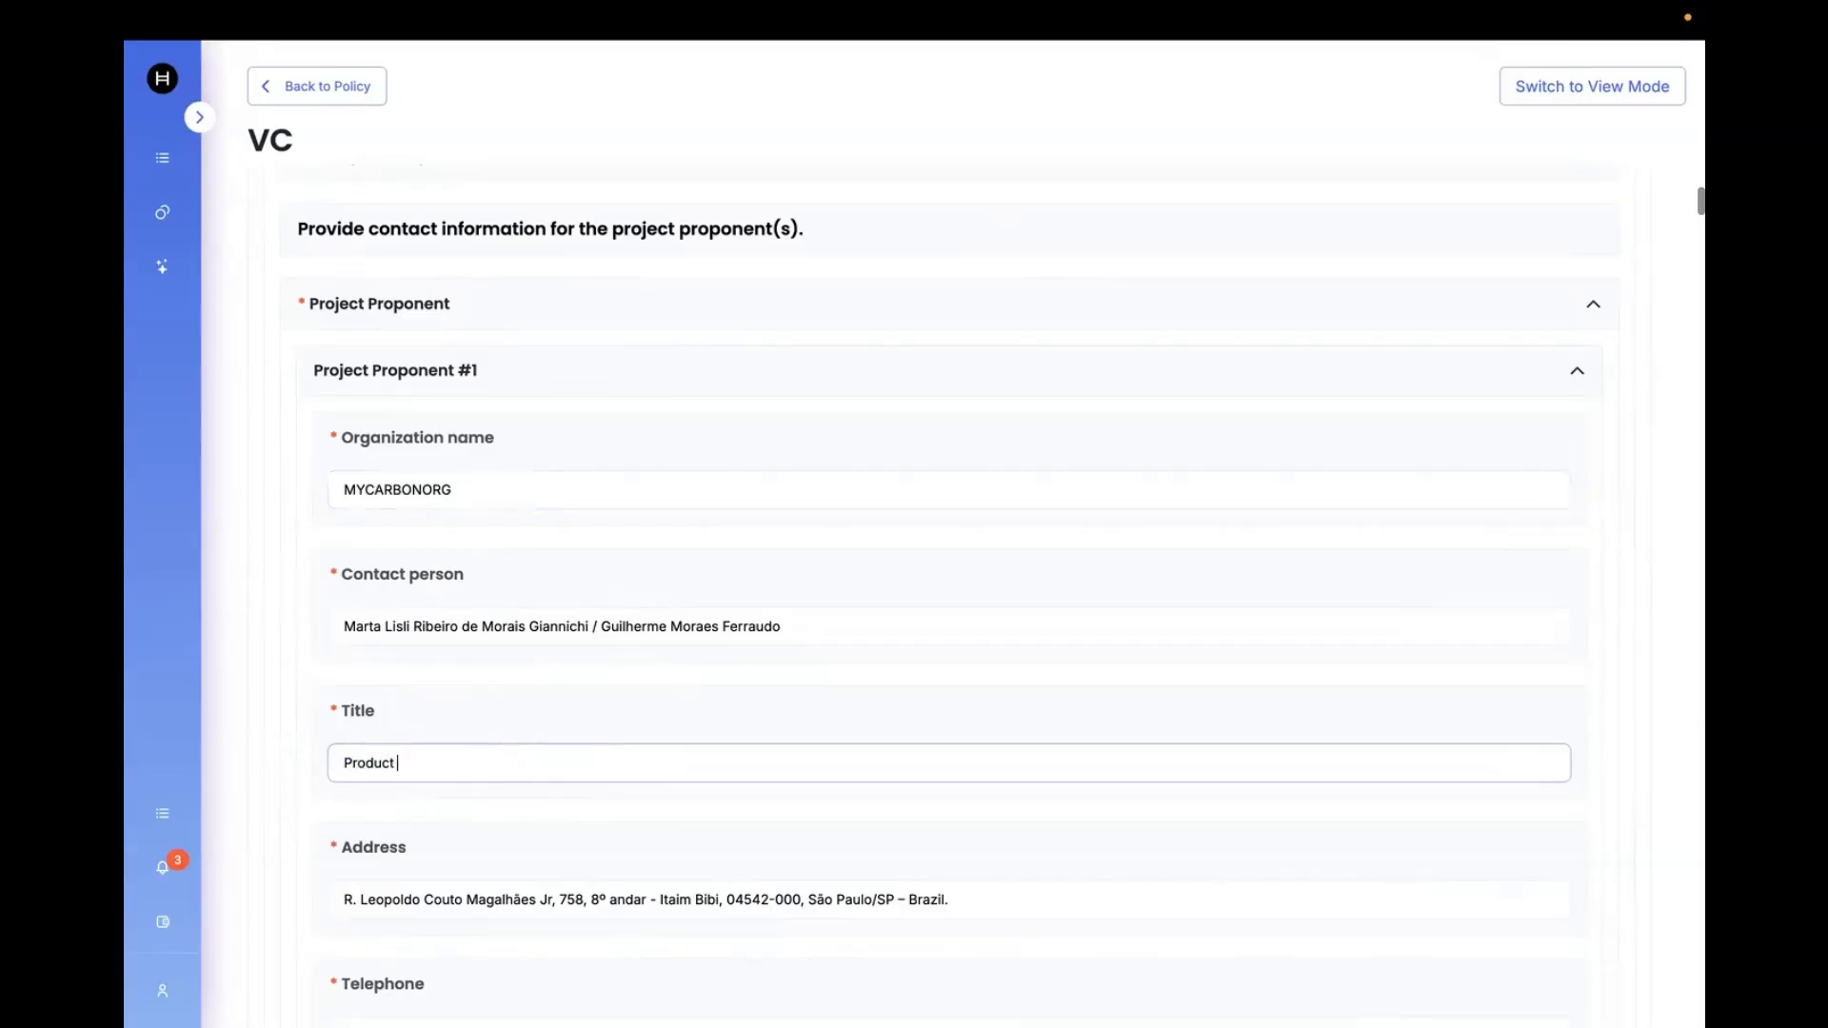
pyautogui.write('uct Owner')
# Change the country code of Project Proponent #1's telephone number to +1
pyautogui.scroll(-3, 414, 857)
pyautogui.click(474, 802)
pyautogui.click(369, 799)
pyautogui.press('BackSpace')
pyautogui.press('BackSpace')
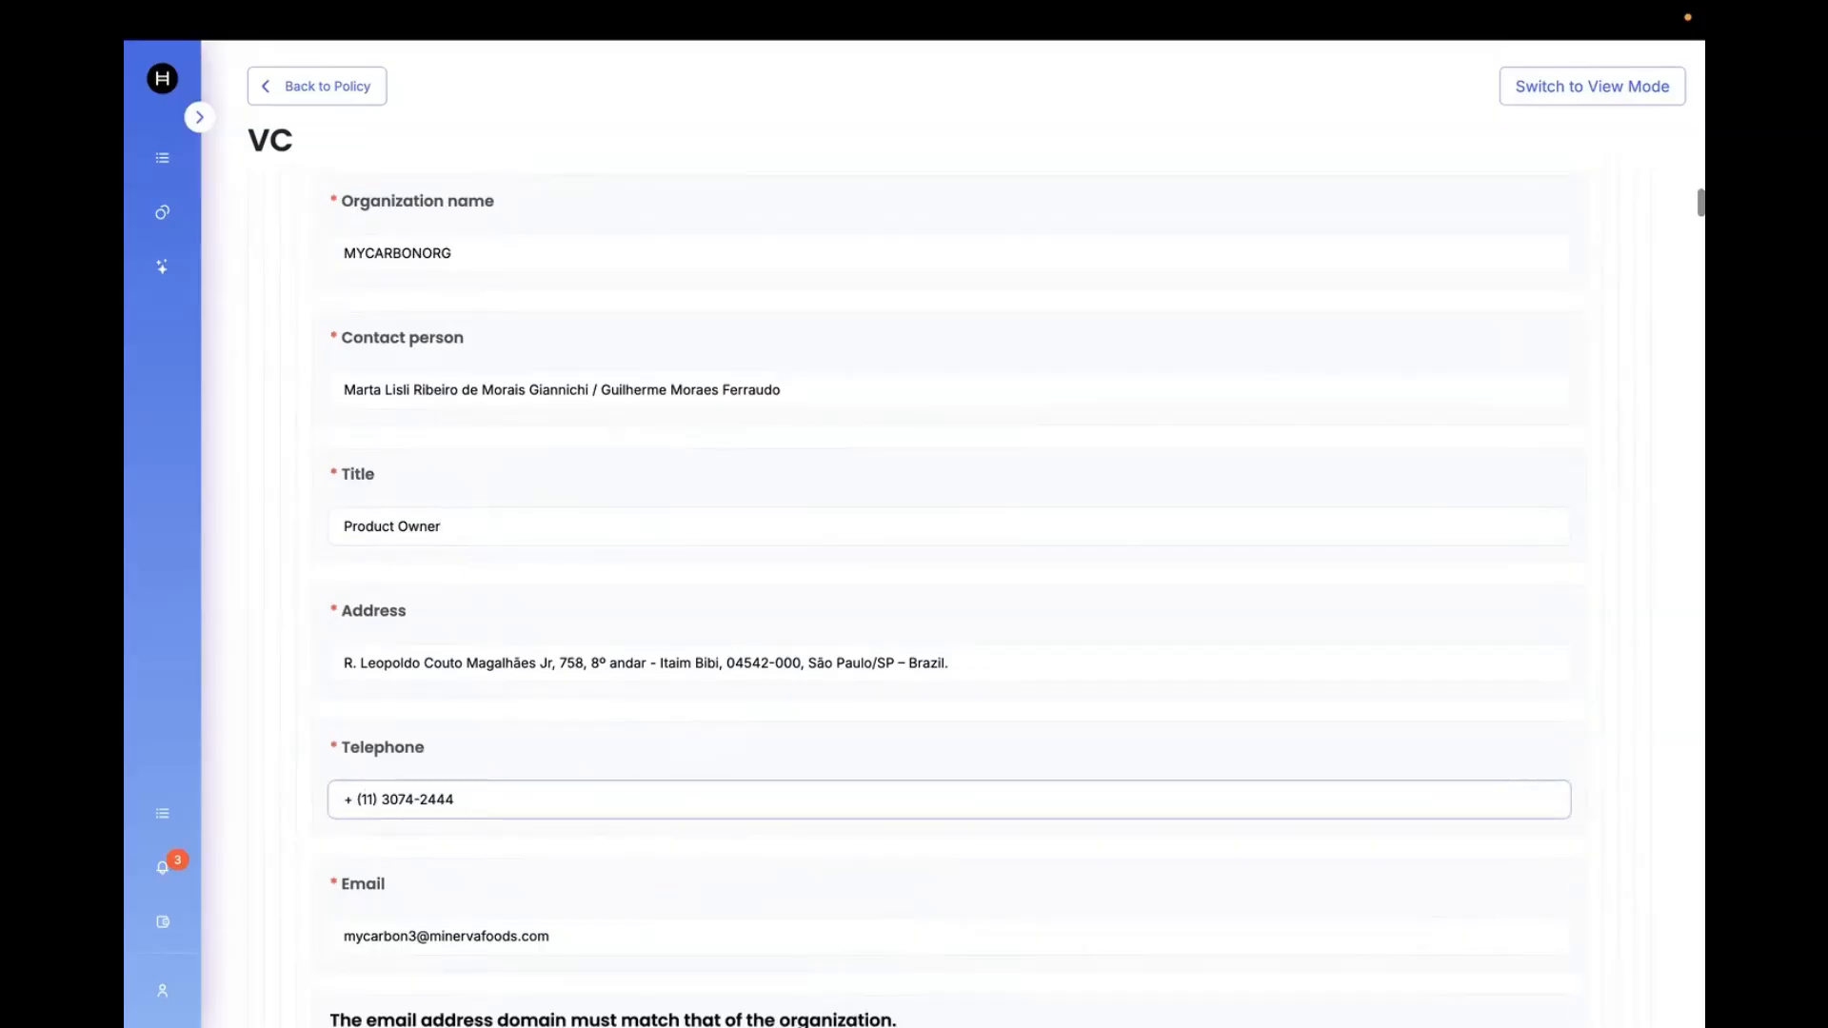
pyautogui.press('BackSpace')
pyautogui.write('+12')
pyautogui.press('BackSpace')
# Replace the digit before the @ in Project Proponent #1's email with "org"
pyautogui.scroll(-3, 539, 791)
pyautogui.click(558, 638)
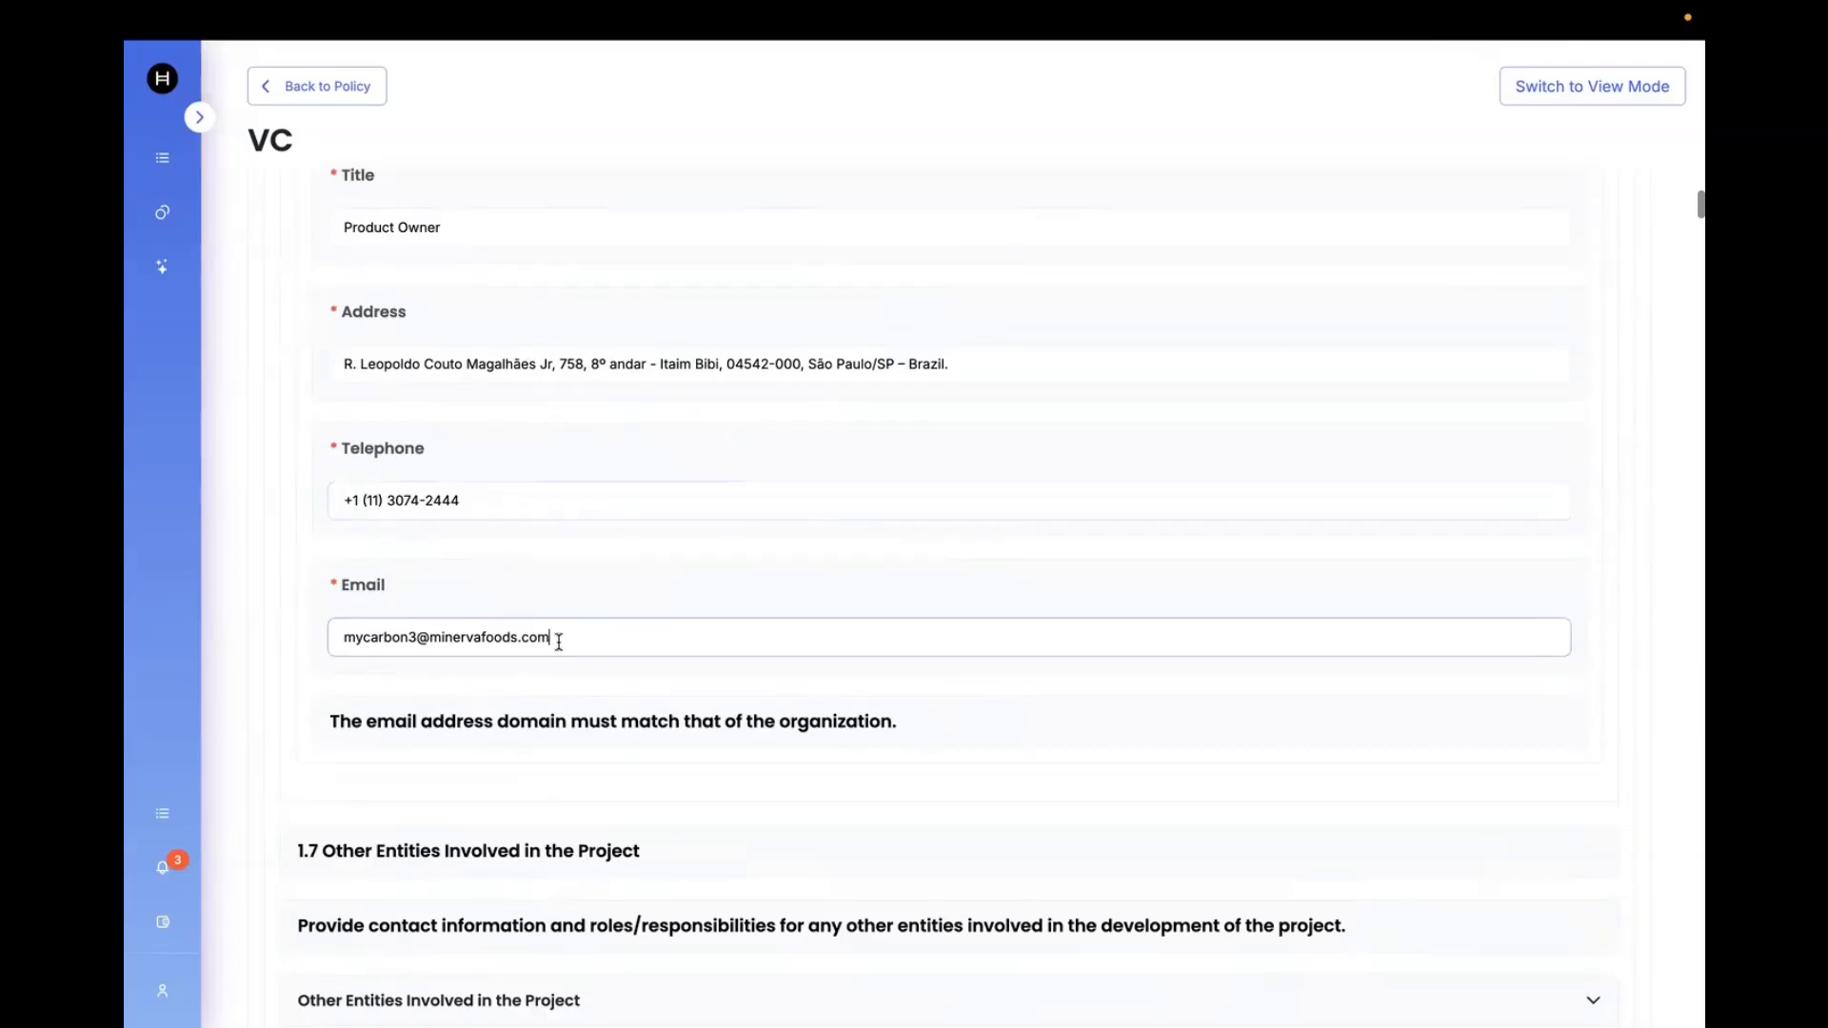
pyautogui.click(417, 637)
pyautogui.press('BackSpace')
pyautogui.scroll(5, 638, 571)
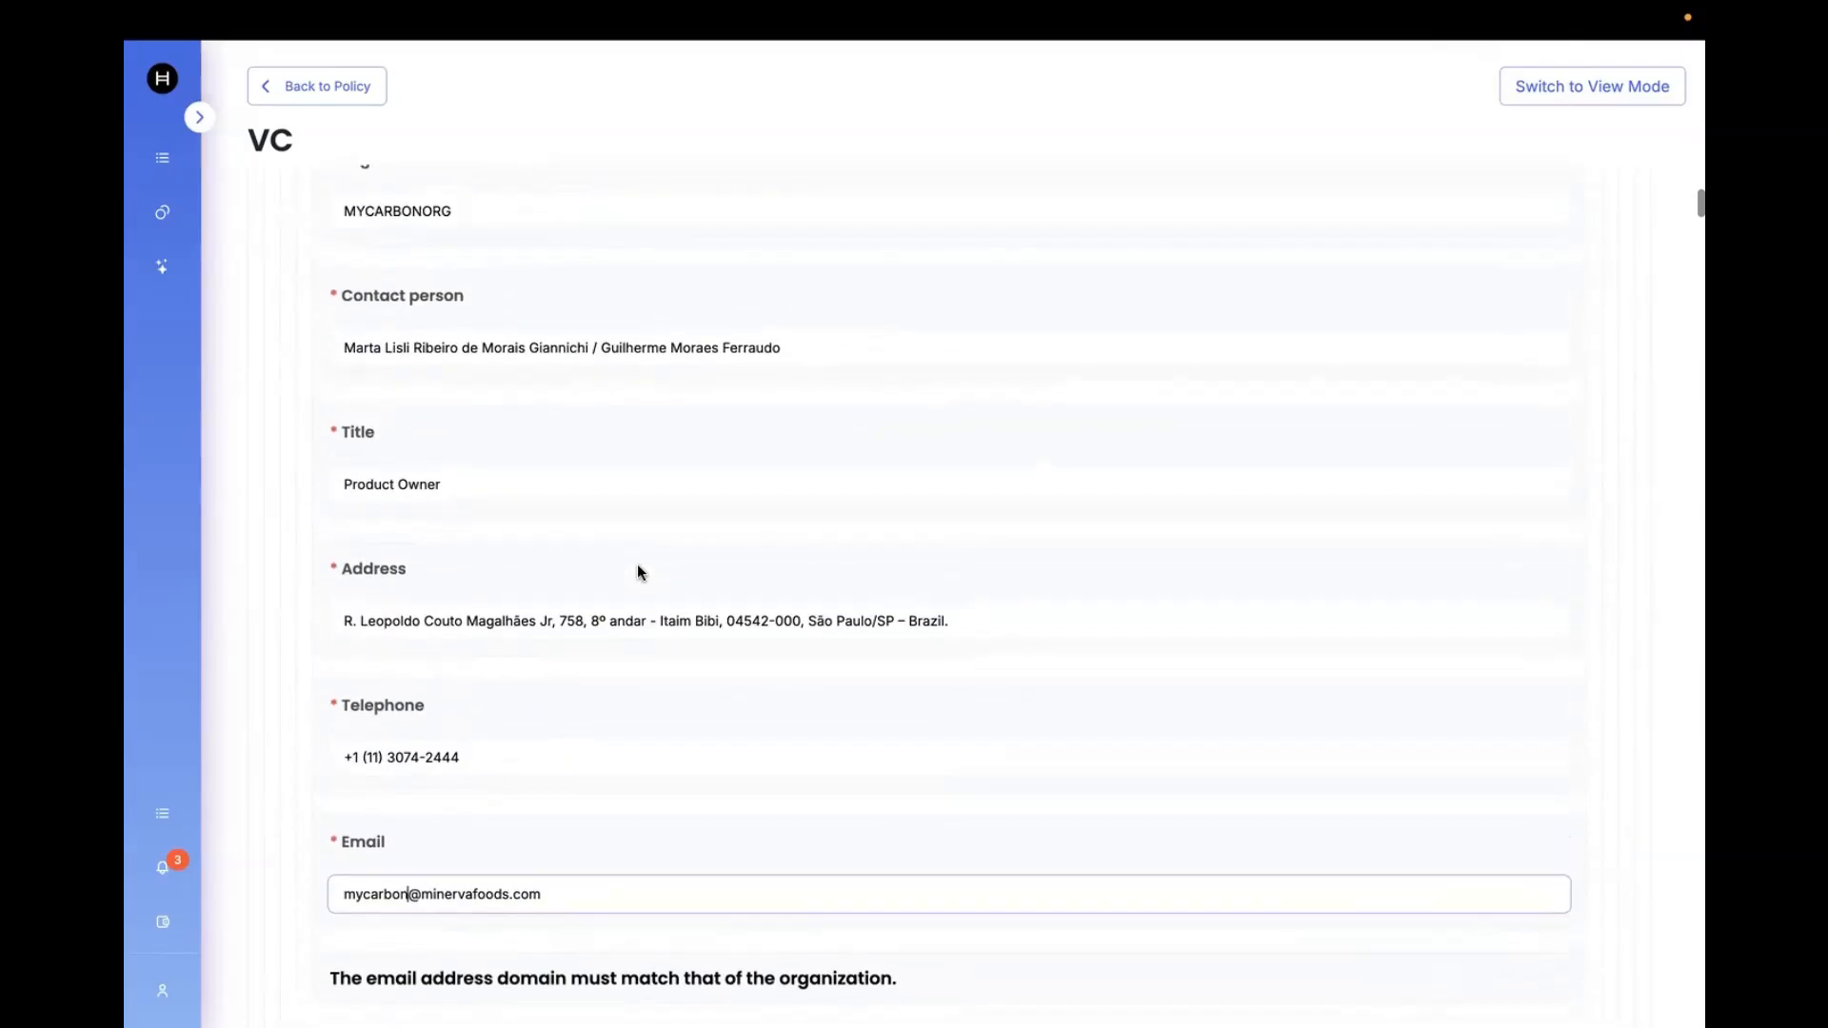
pyautogui.scroll(-3, 638, 571)
pyautogui.write('org')
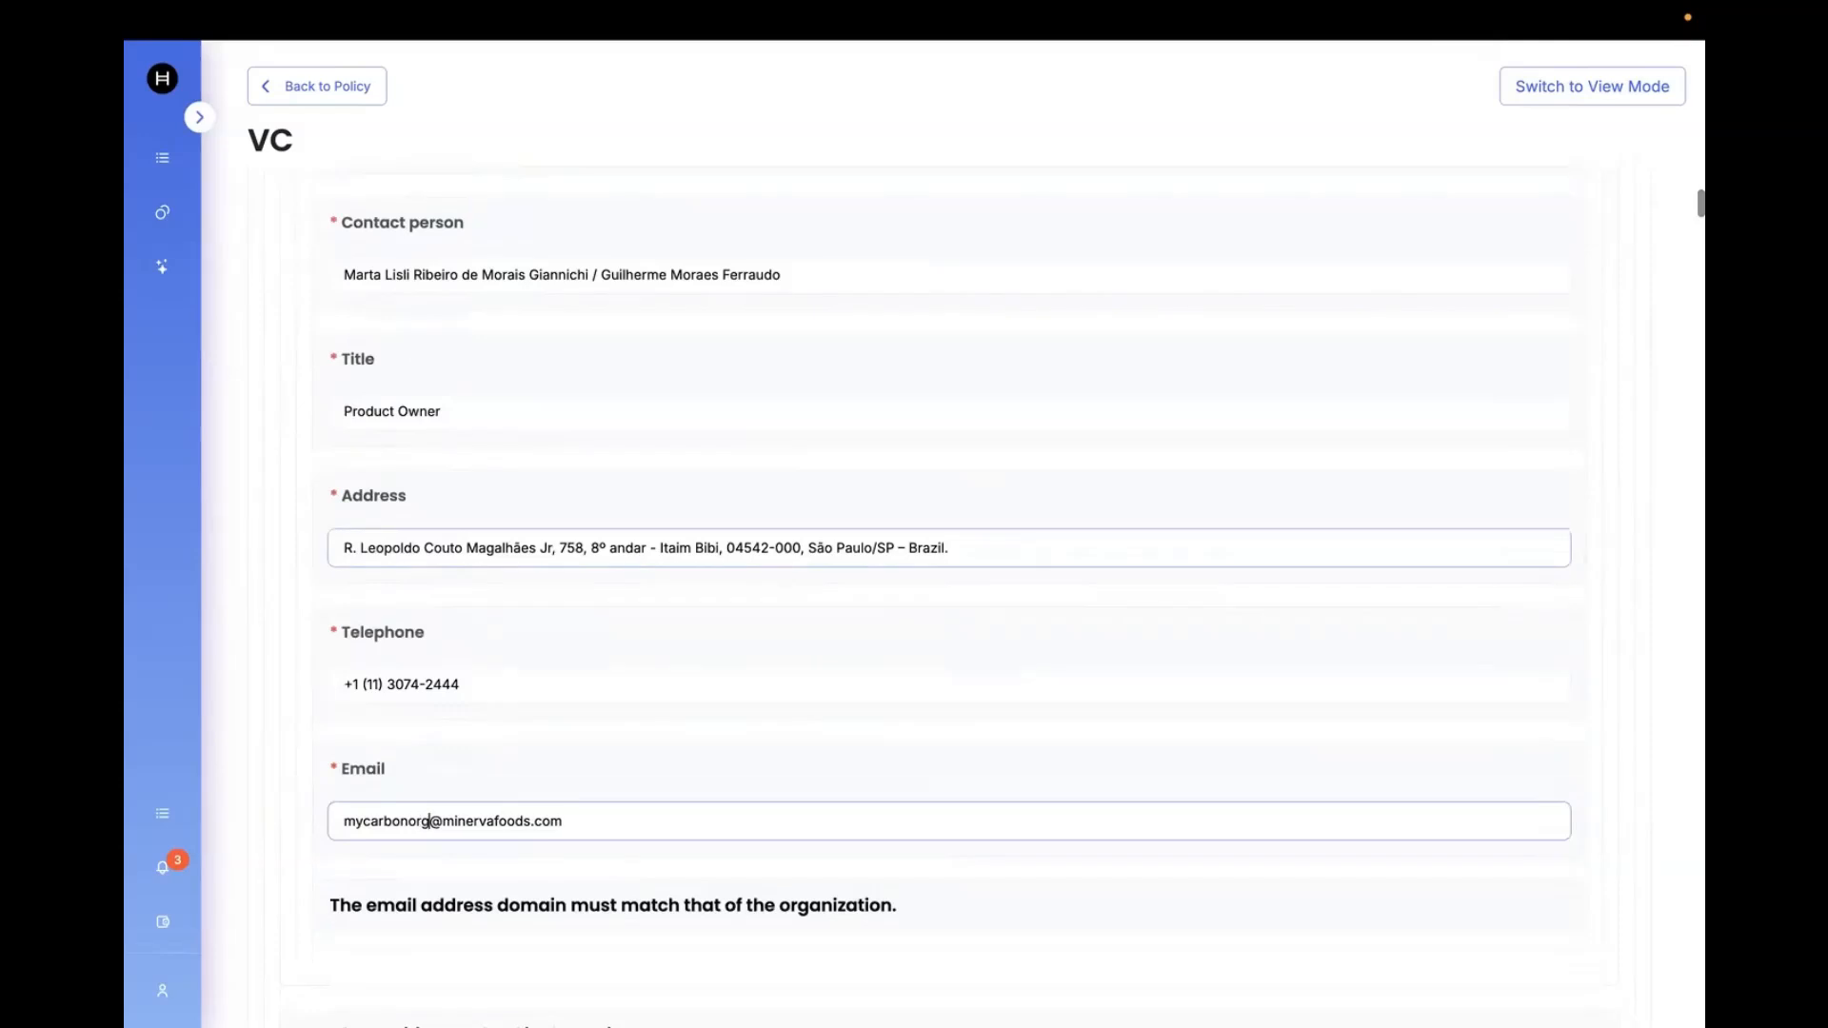
# Recheck the edited proponent fields, save the changes to the project document, and dismiss the notification
pyautogui.scroll(-1, 784, 834)
pyautogui.scroll(-2, 785, 833)
pyautogui.scroll(8, 785, 834)
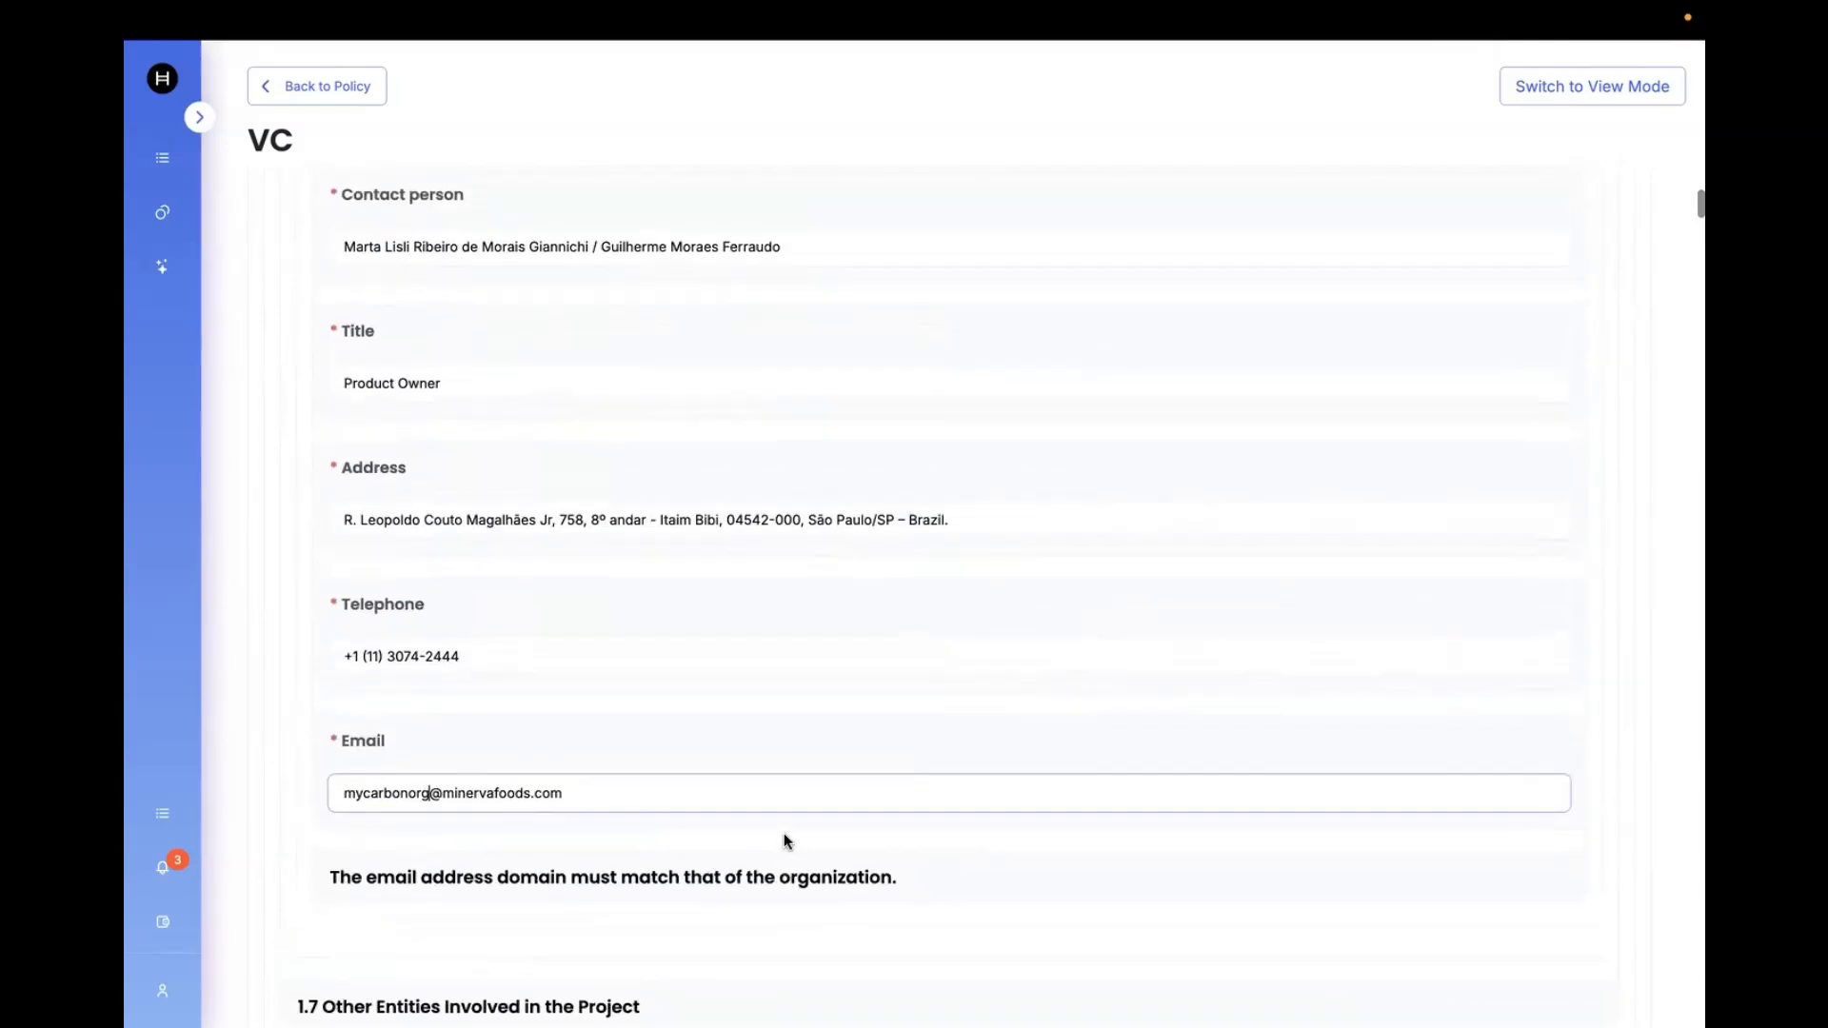
pyautogui.scroll(5, 785, 833)
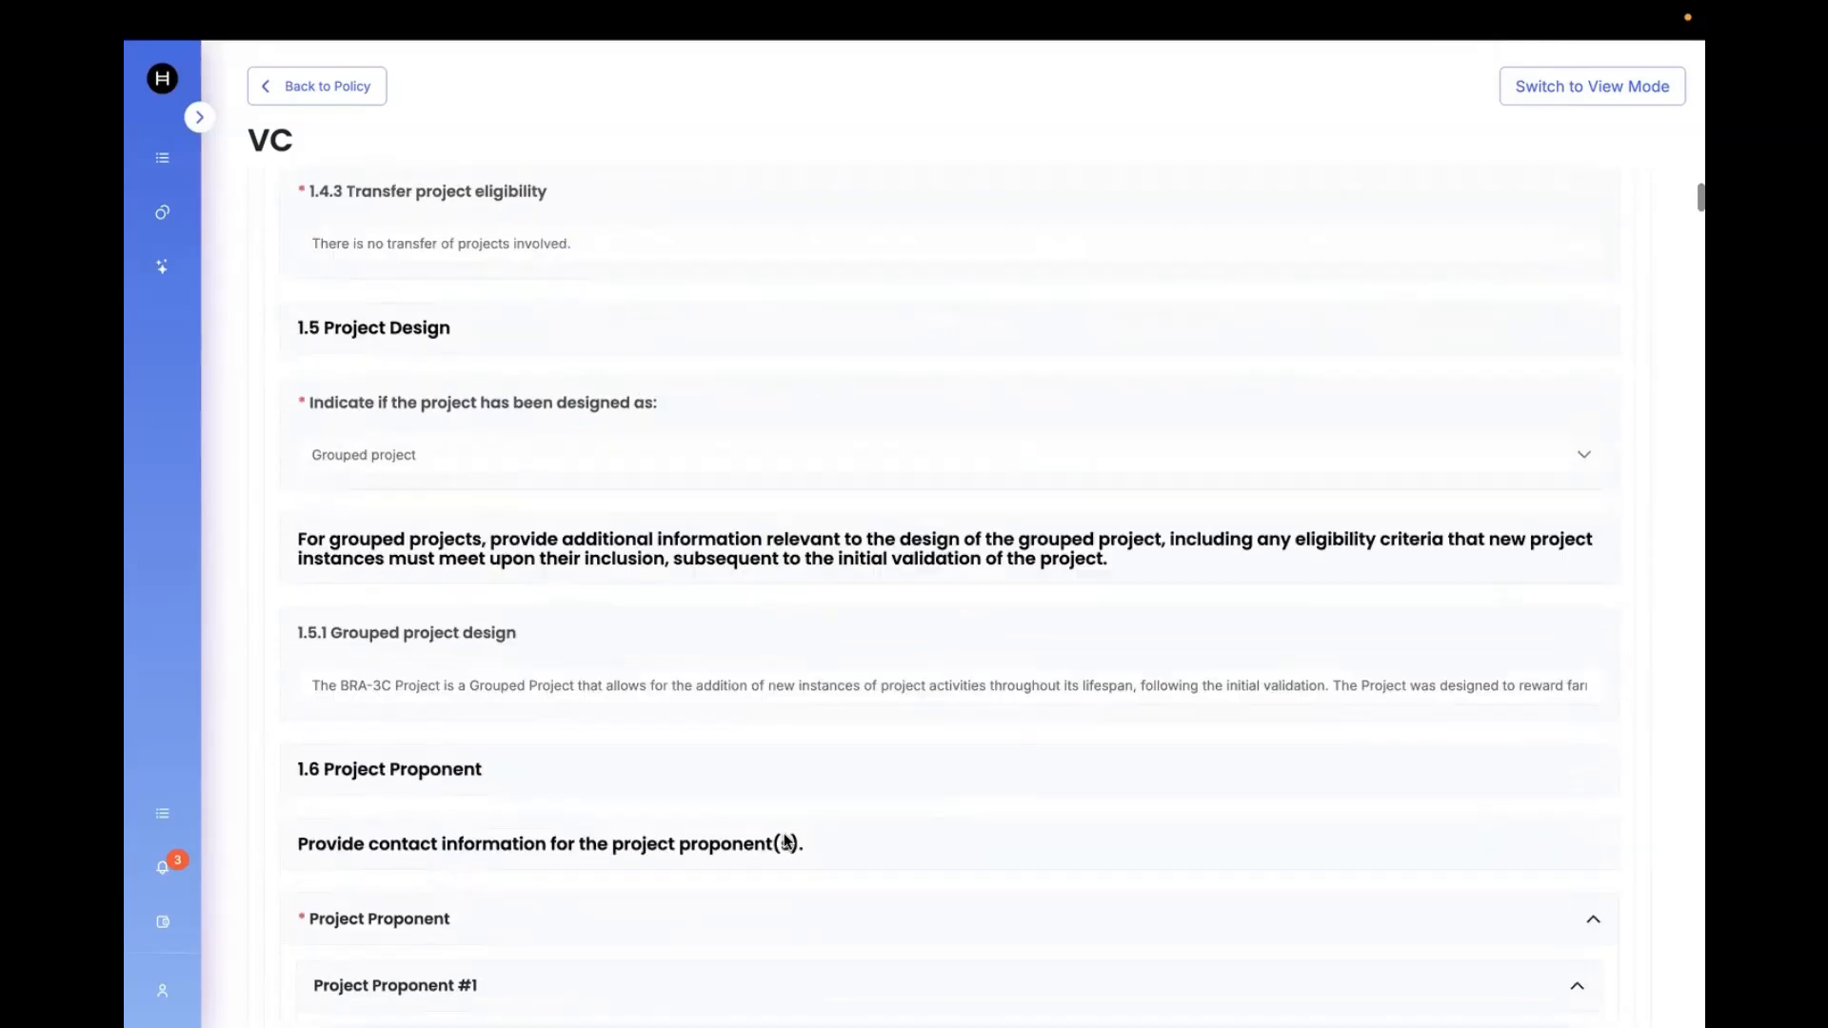
pyautogui.scroll(-10, 784, 832)
pyautogui.scroll(-15, 784, 834)
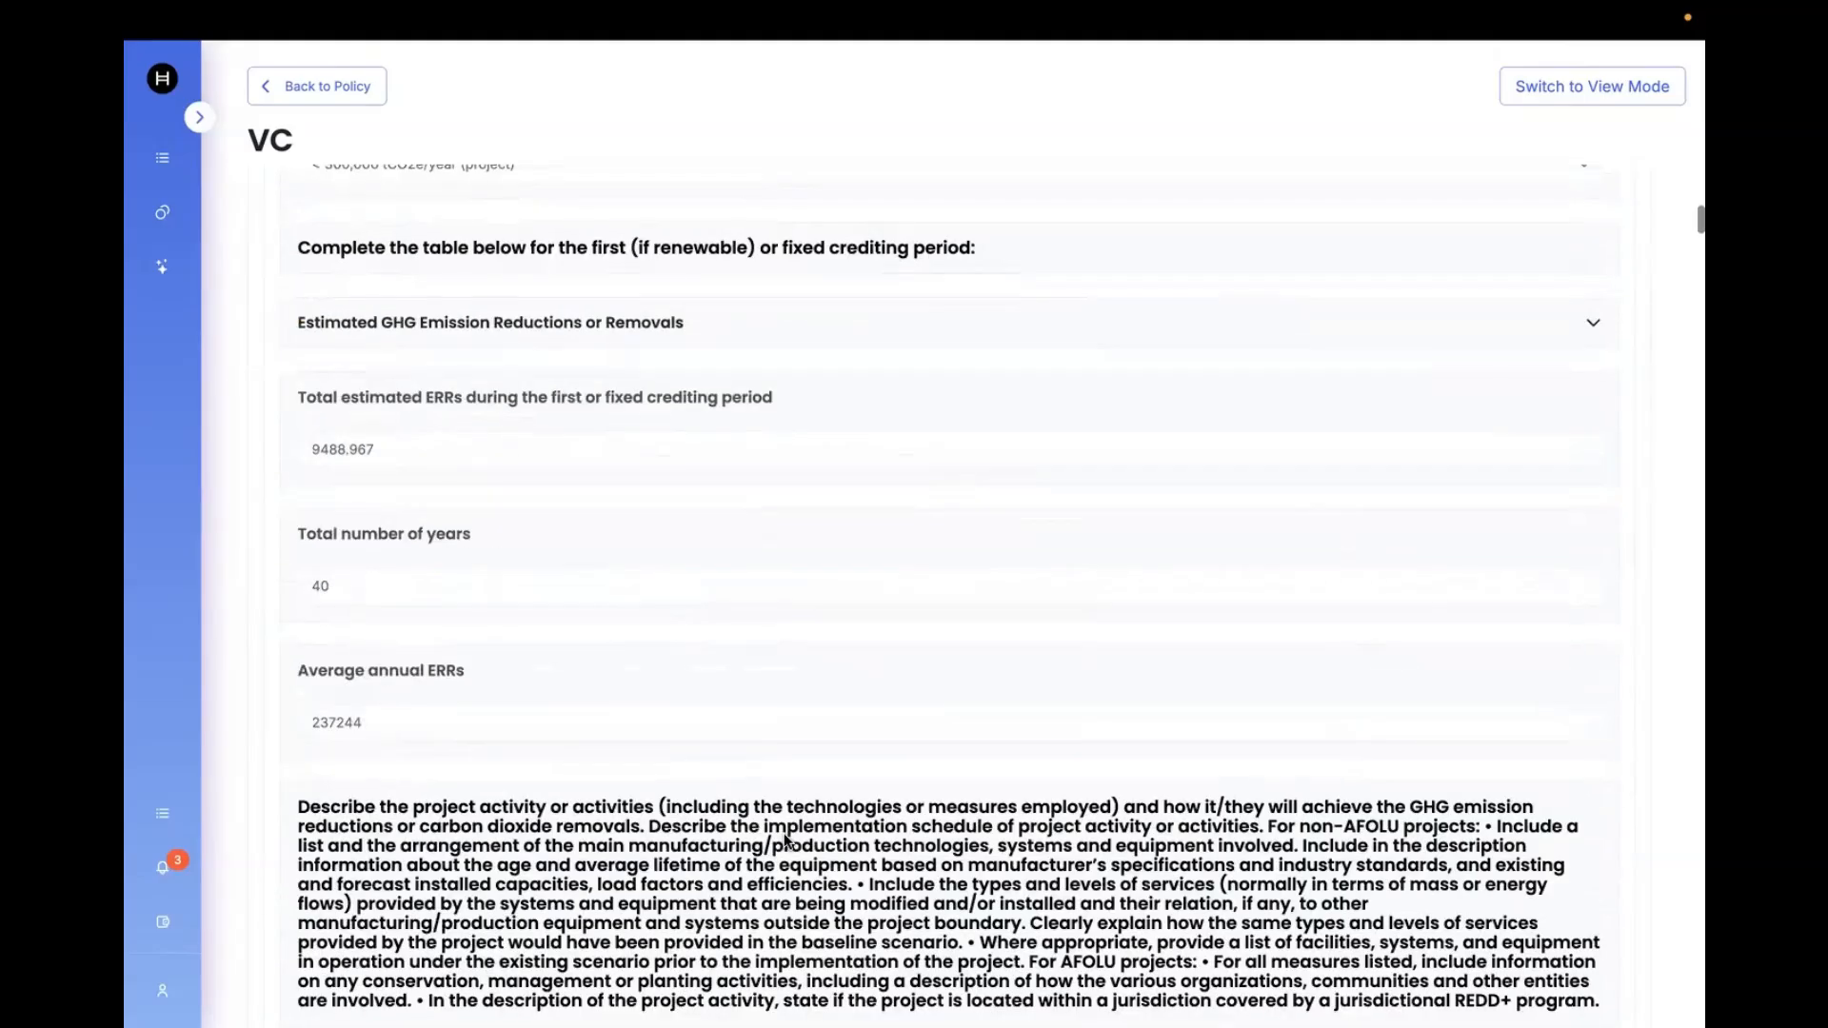
pyautogui.scroll(-10, 785, 838)
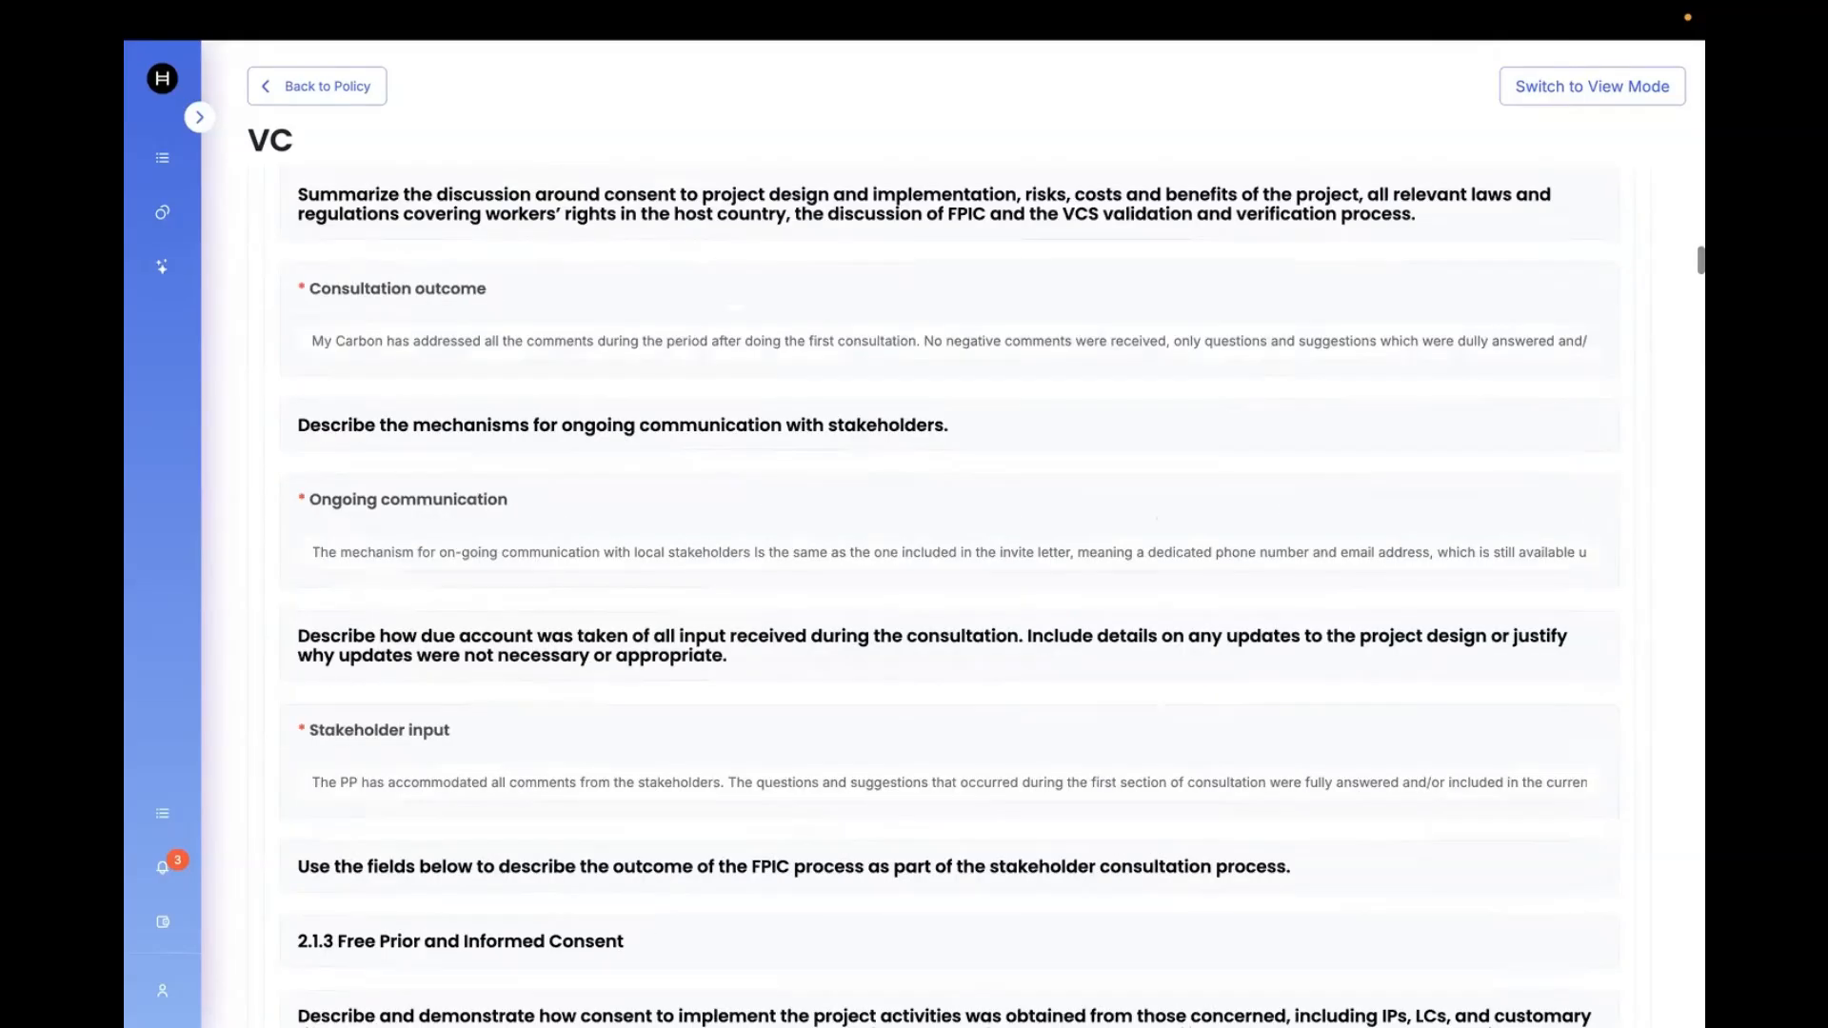
pyautogui.scroll(-20, 785, 838)
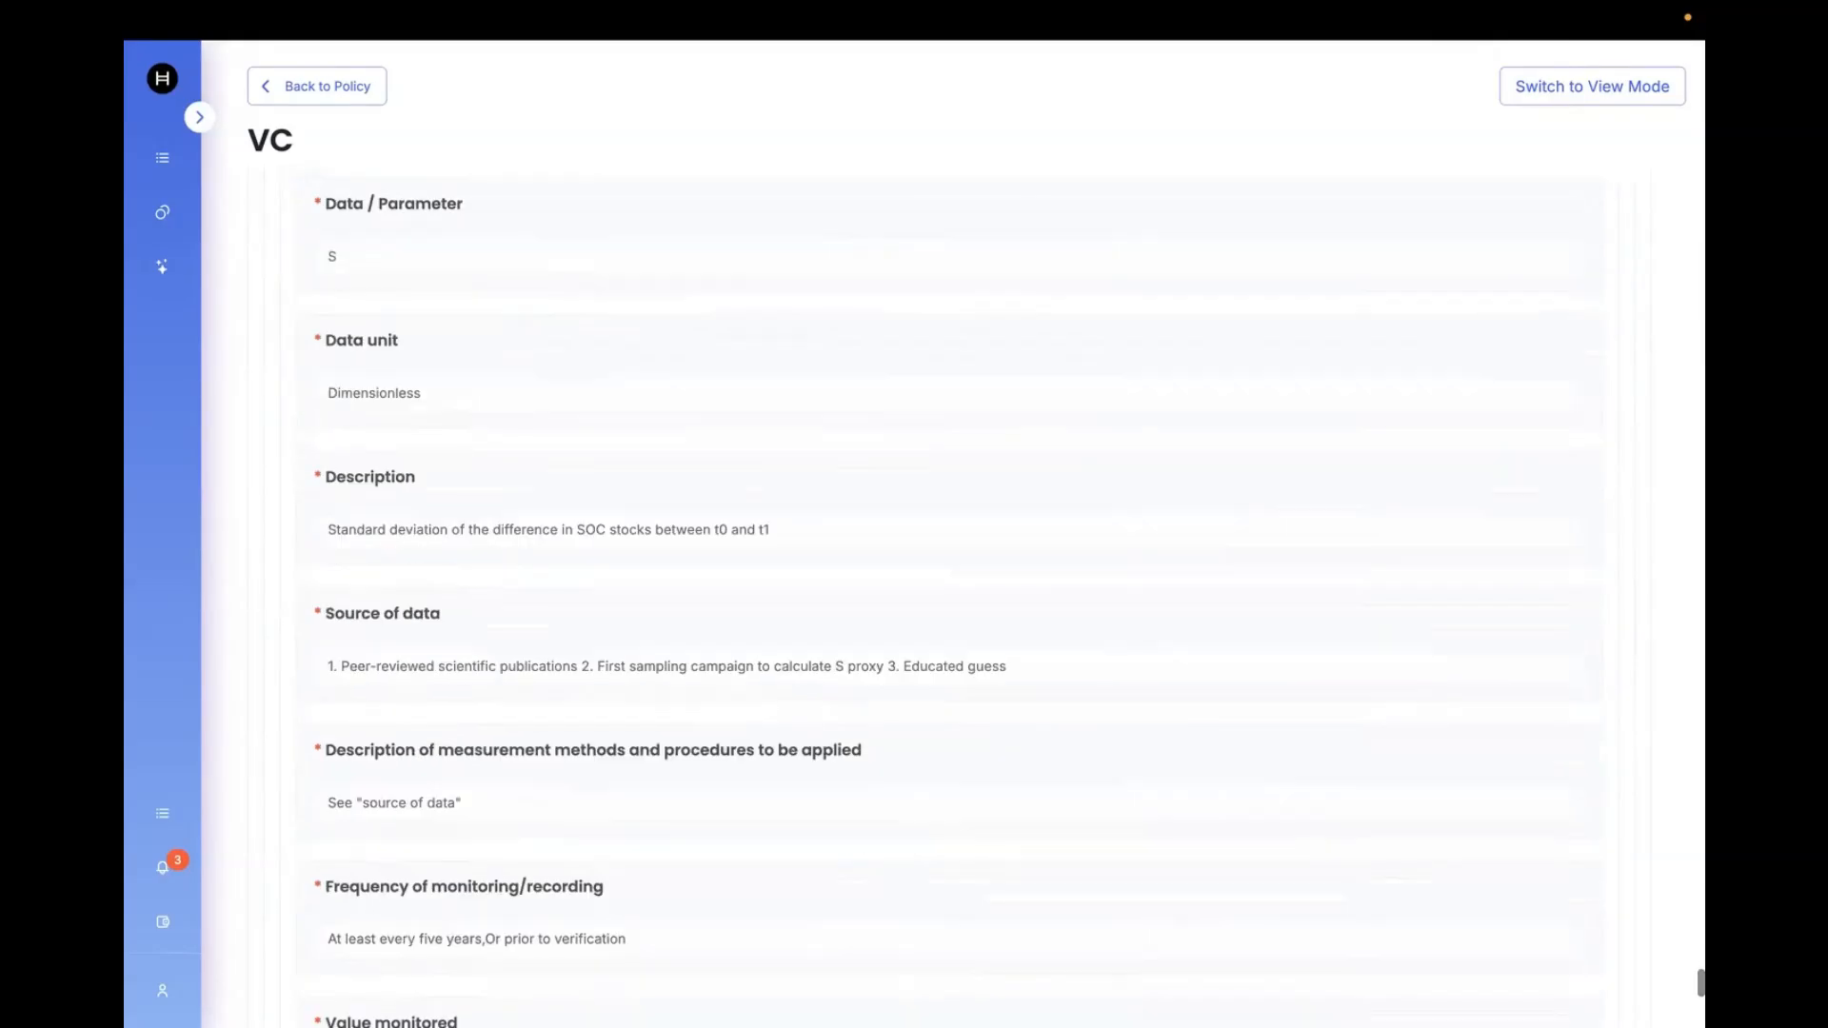
pyautogui.scroll(-10, 784, 838)
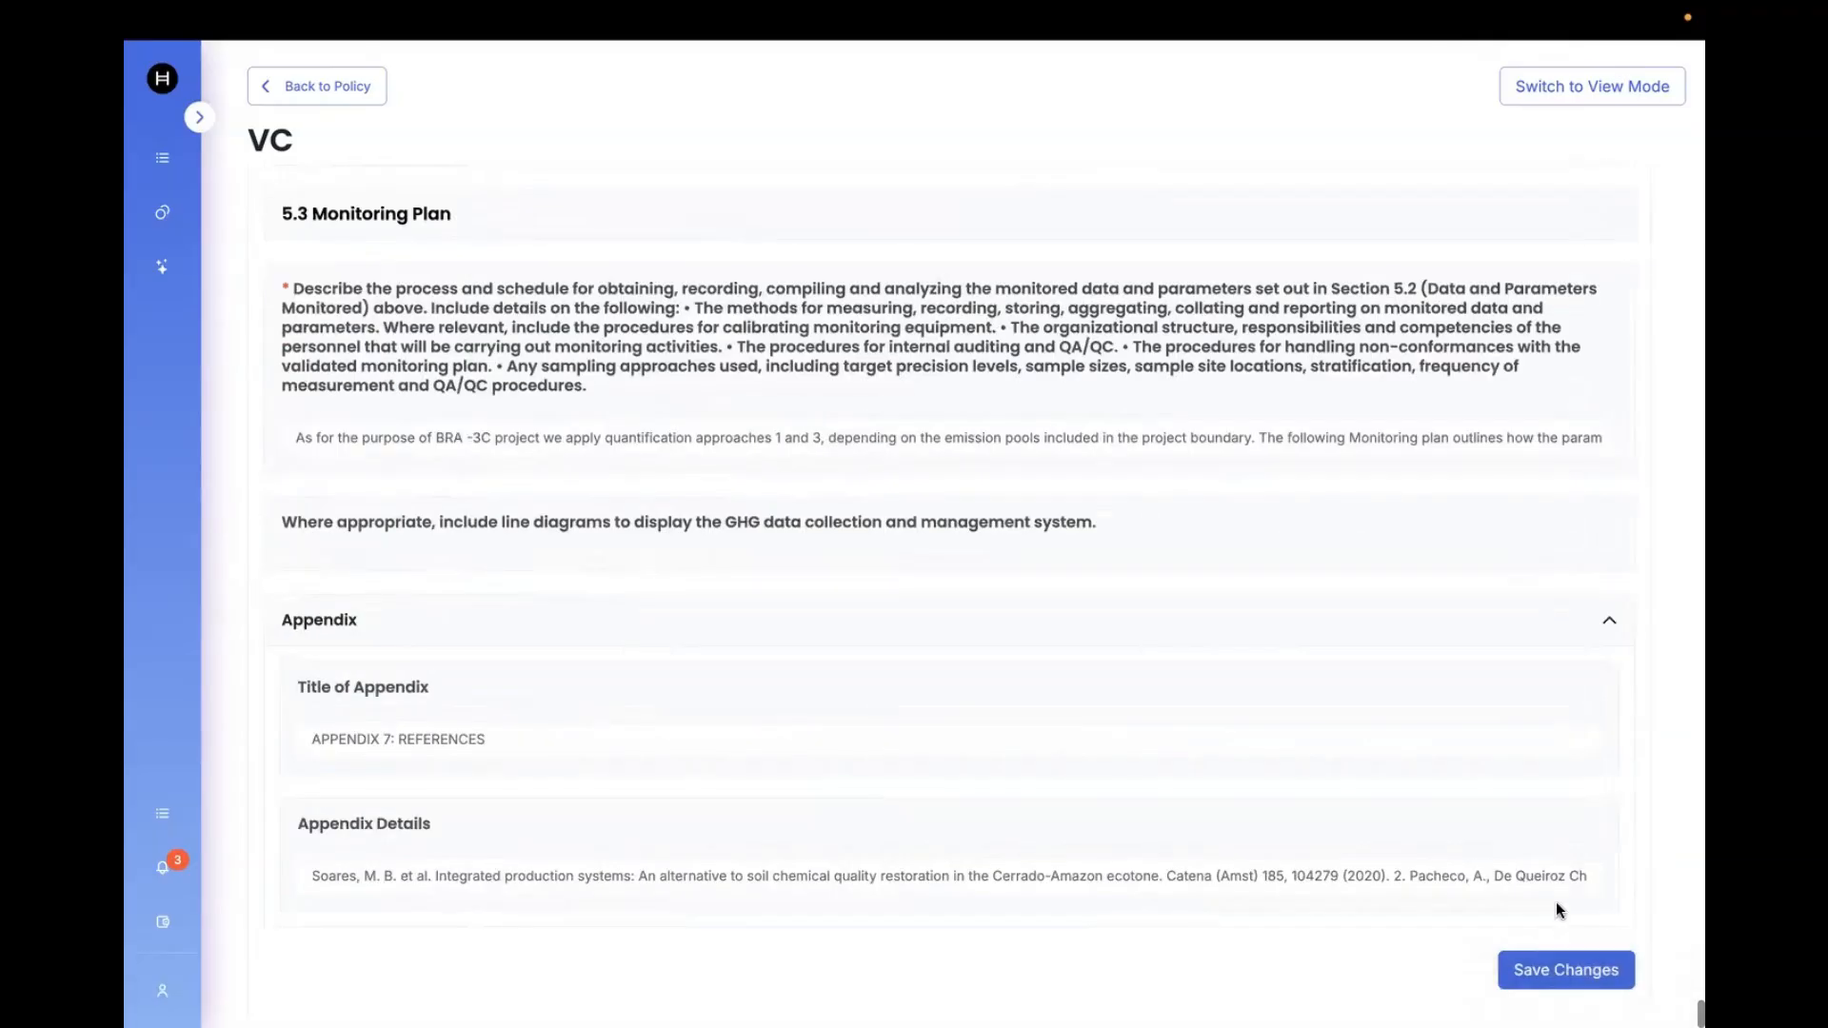
pyautogui.click(1555, 973)
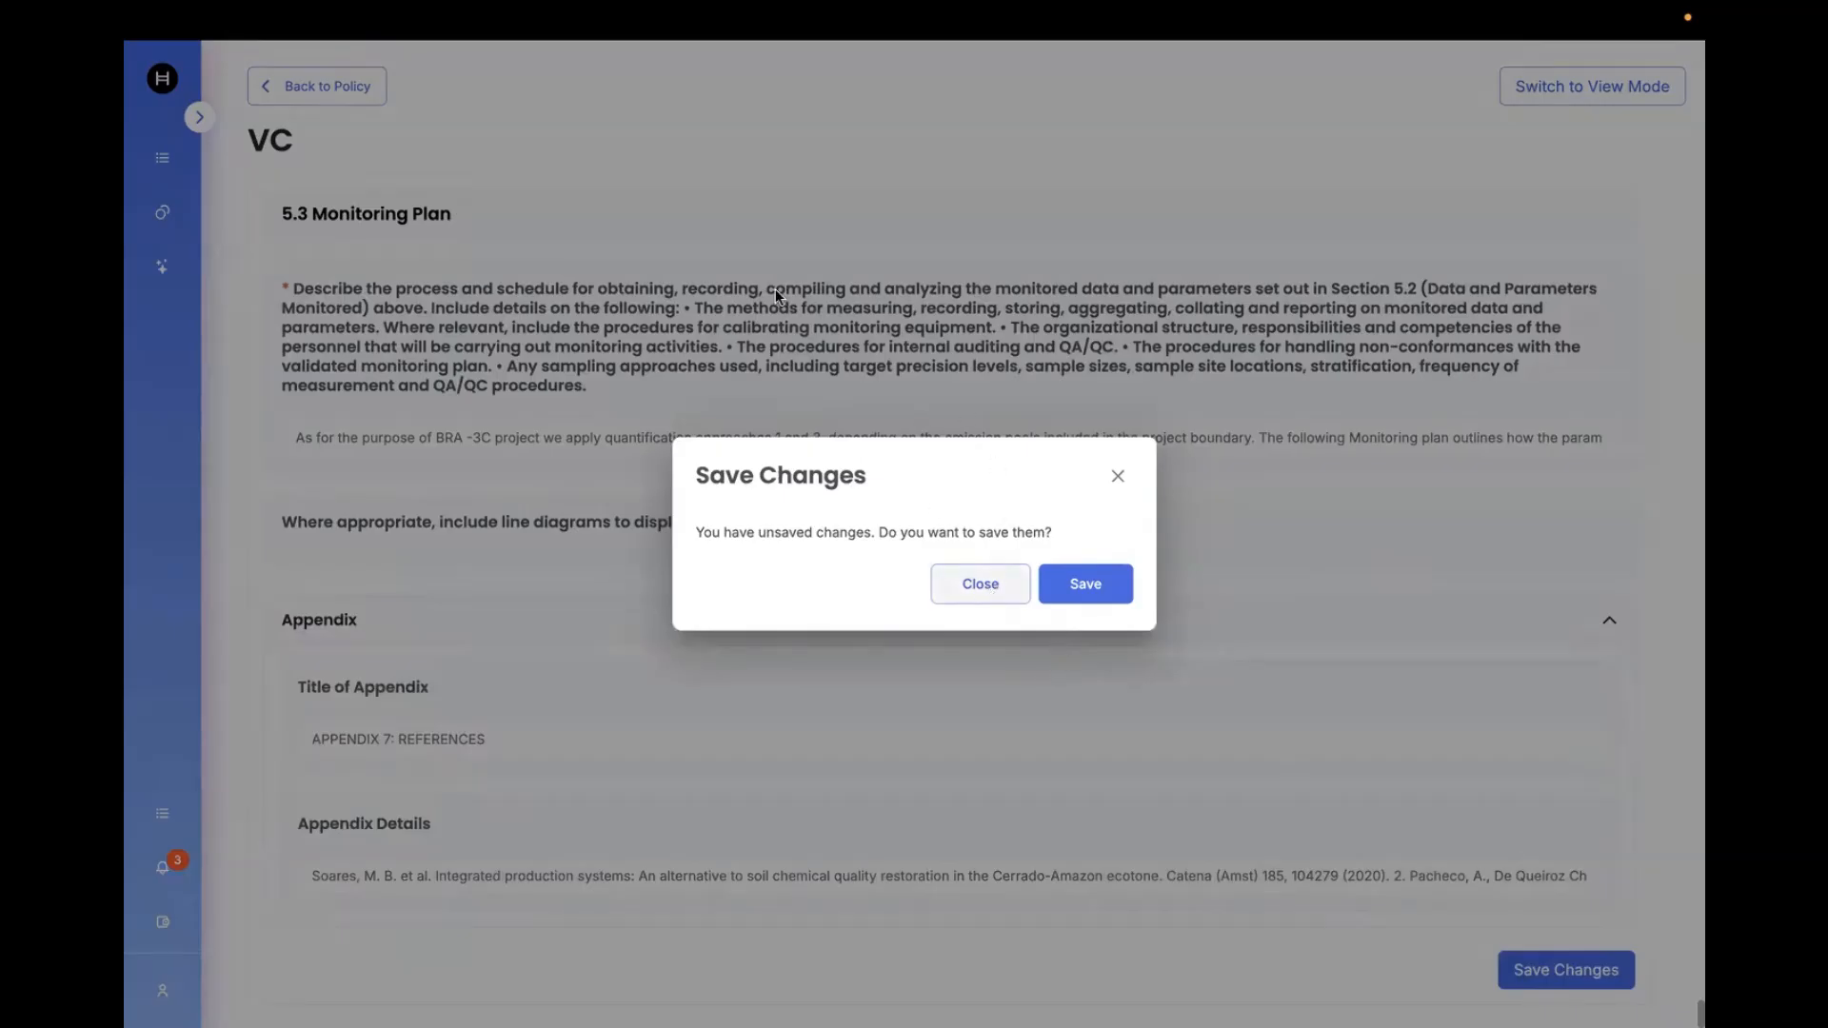
pyautogui.click(1096, 583)
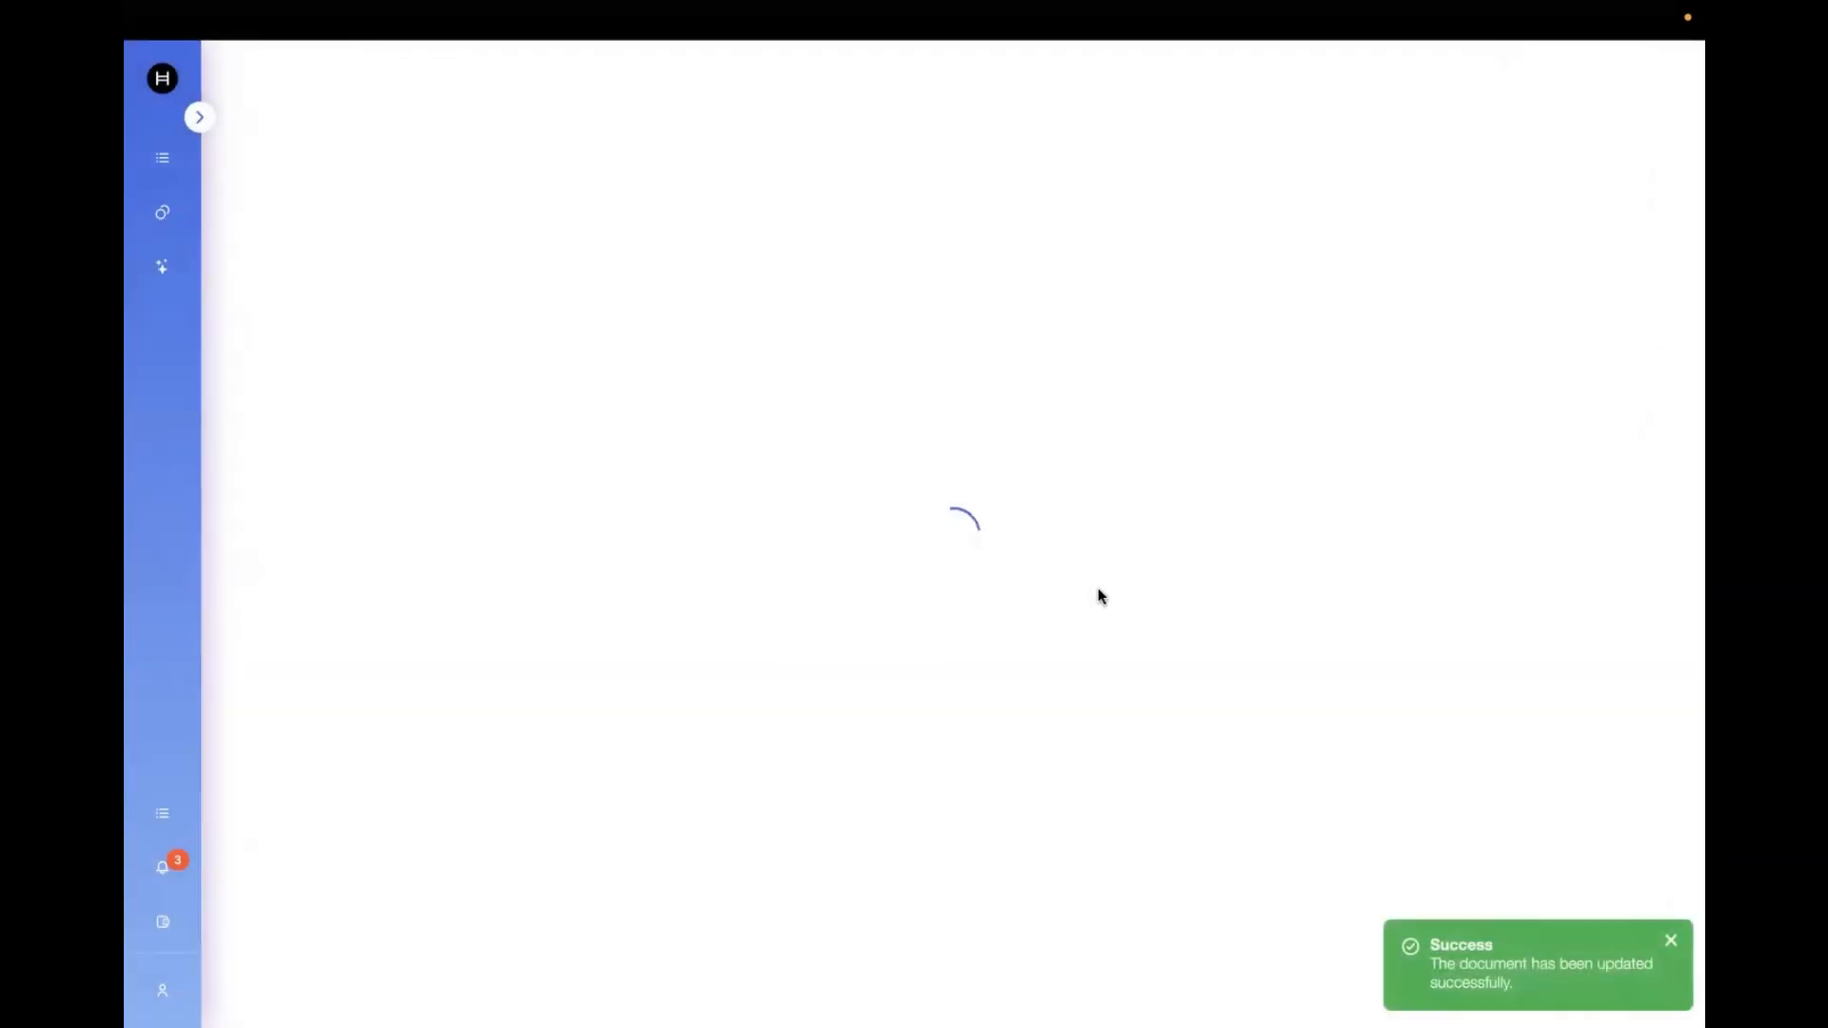
pyautogui.click(1670, 940)
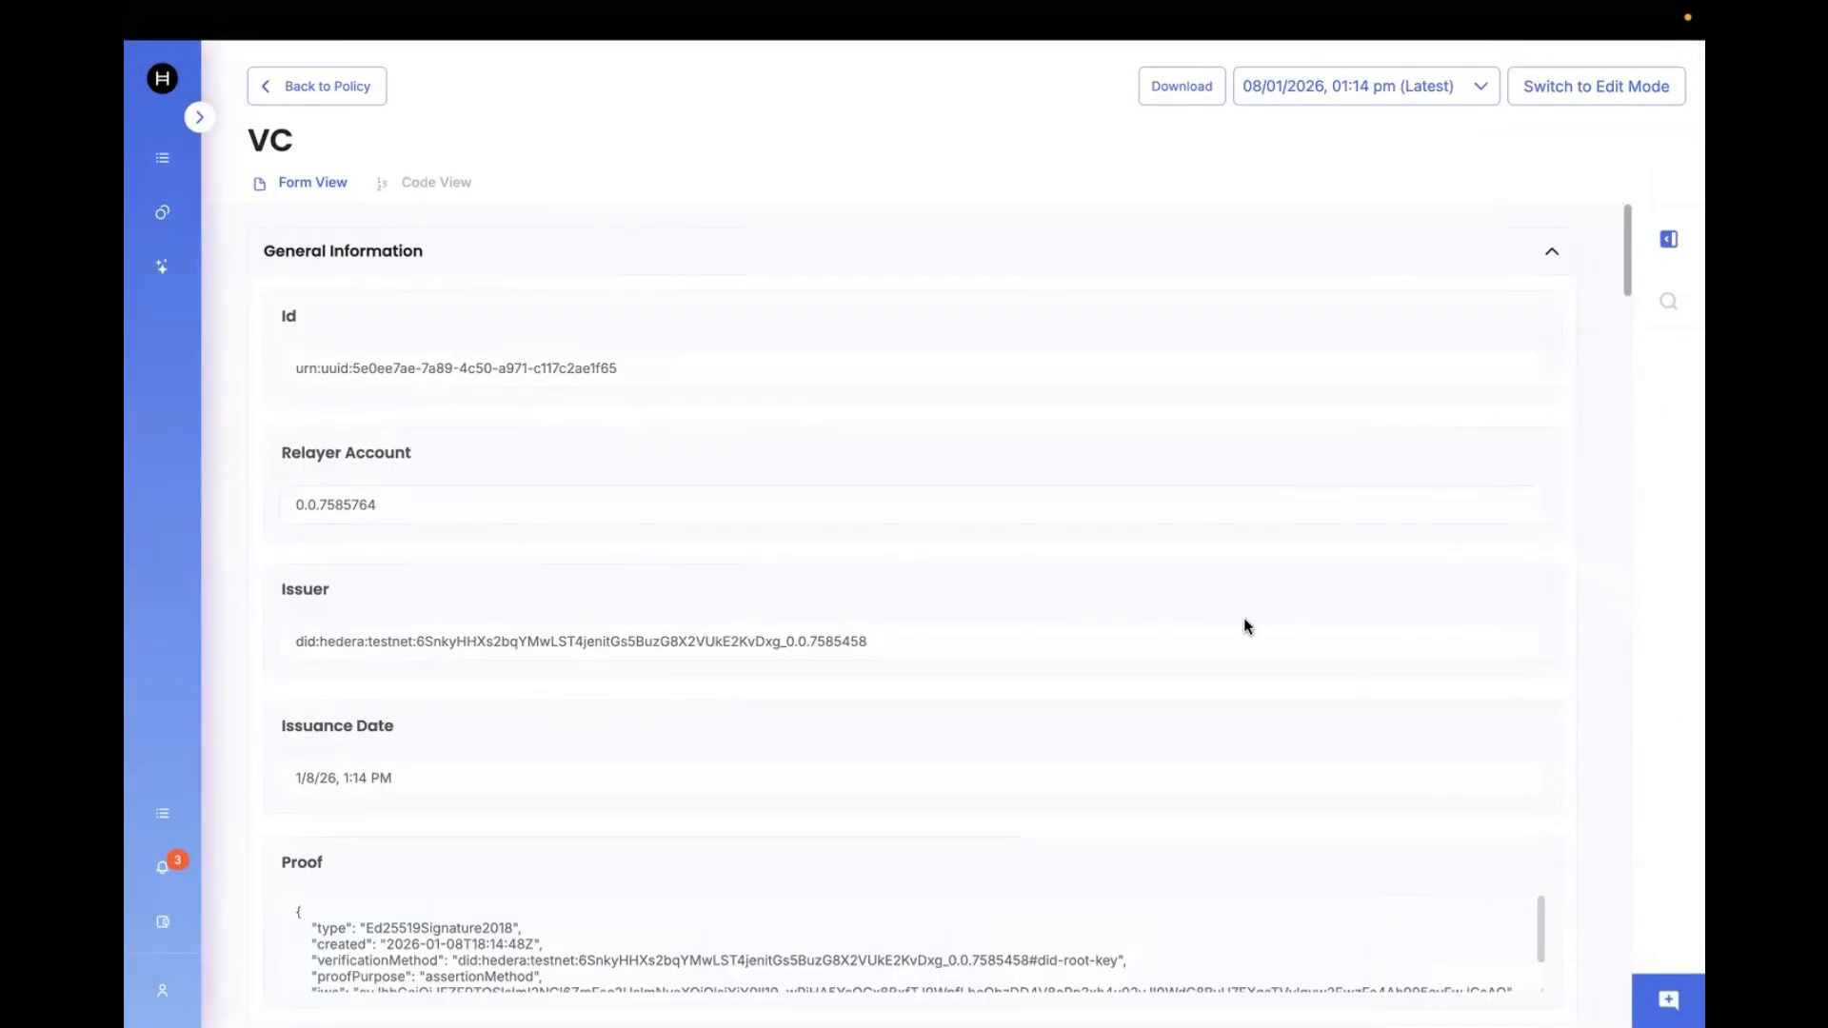
# Check the document's list of dated versions and expand Project Details in the latest version
pyautogui.click(1479, 106)
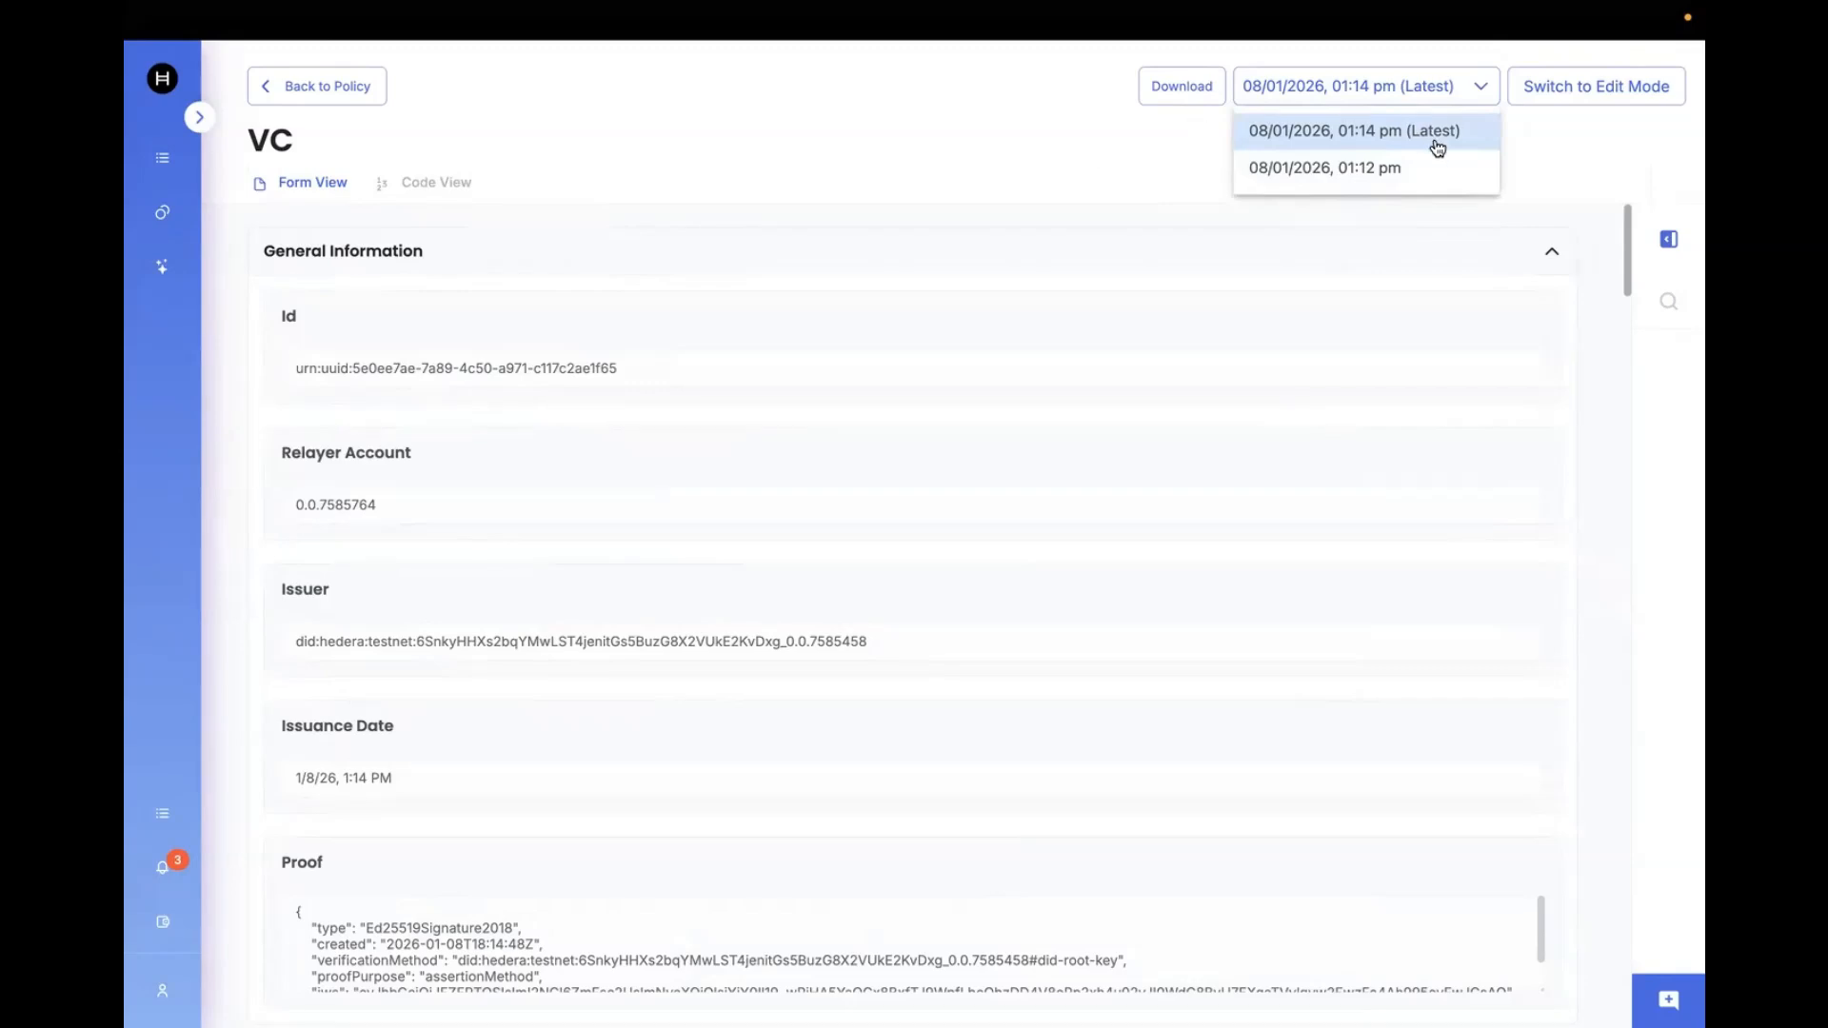
pyautogui.click(1138, 154)
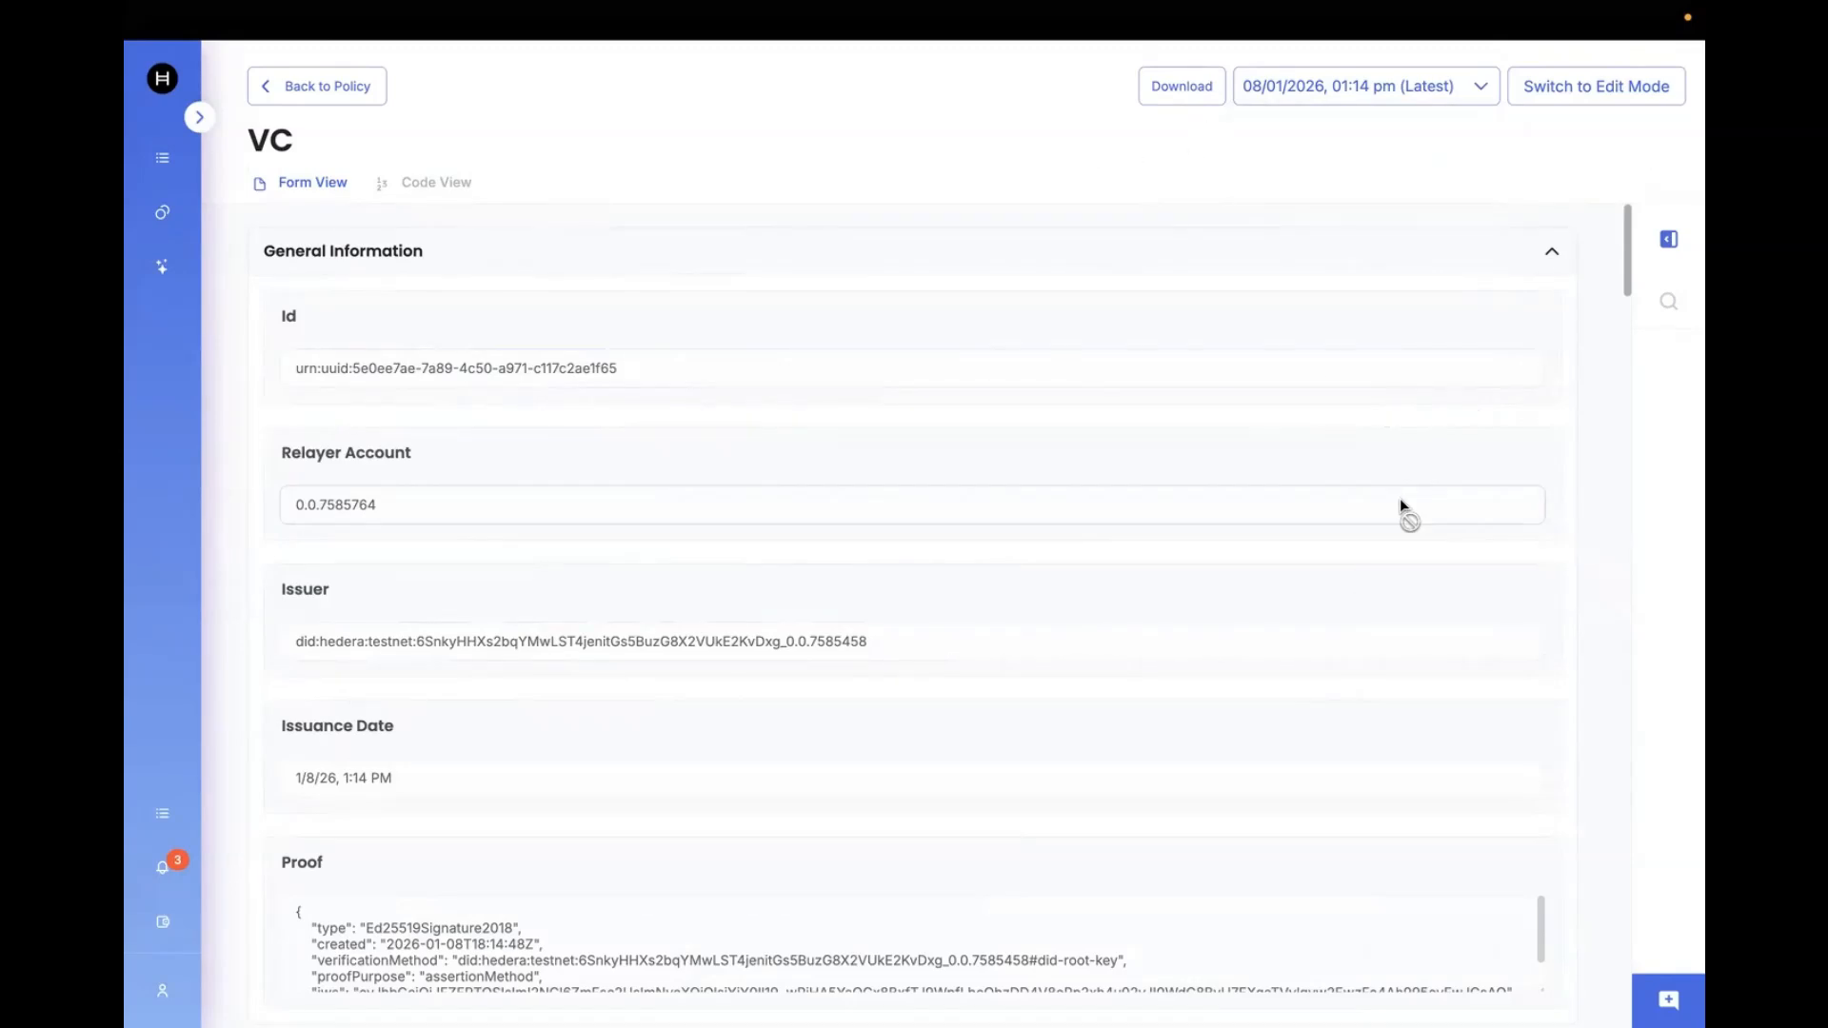
pyautogui.scroll(-9, 1404, 509)
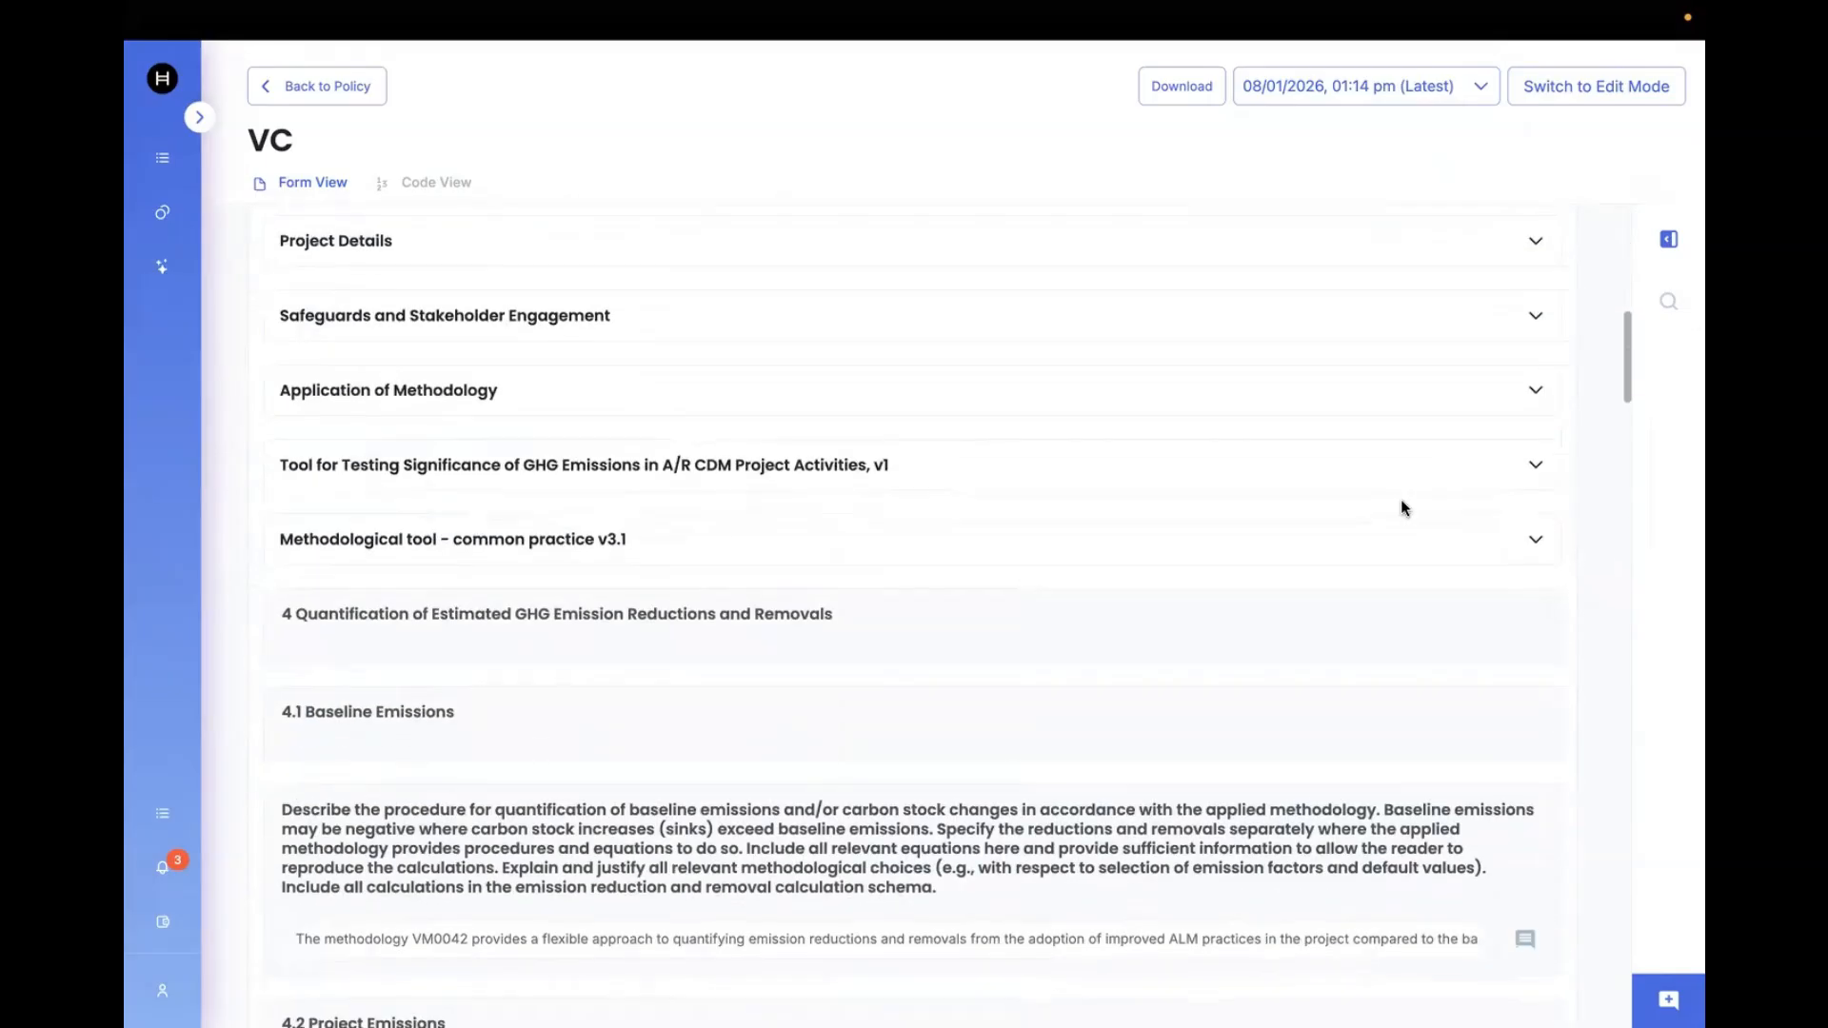
pyautogui.scroll(1, 1530, 298)
pyautogui.click(1538, 307)
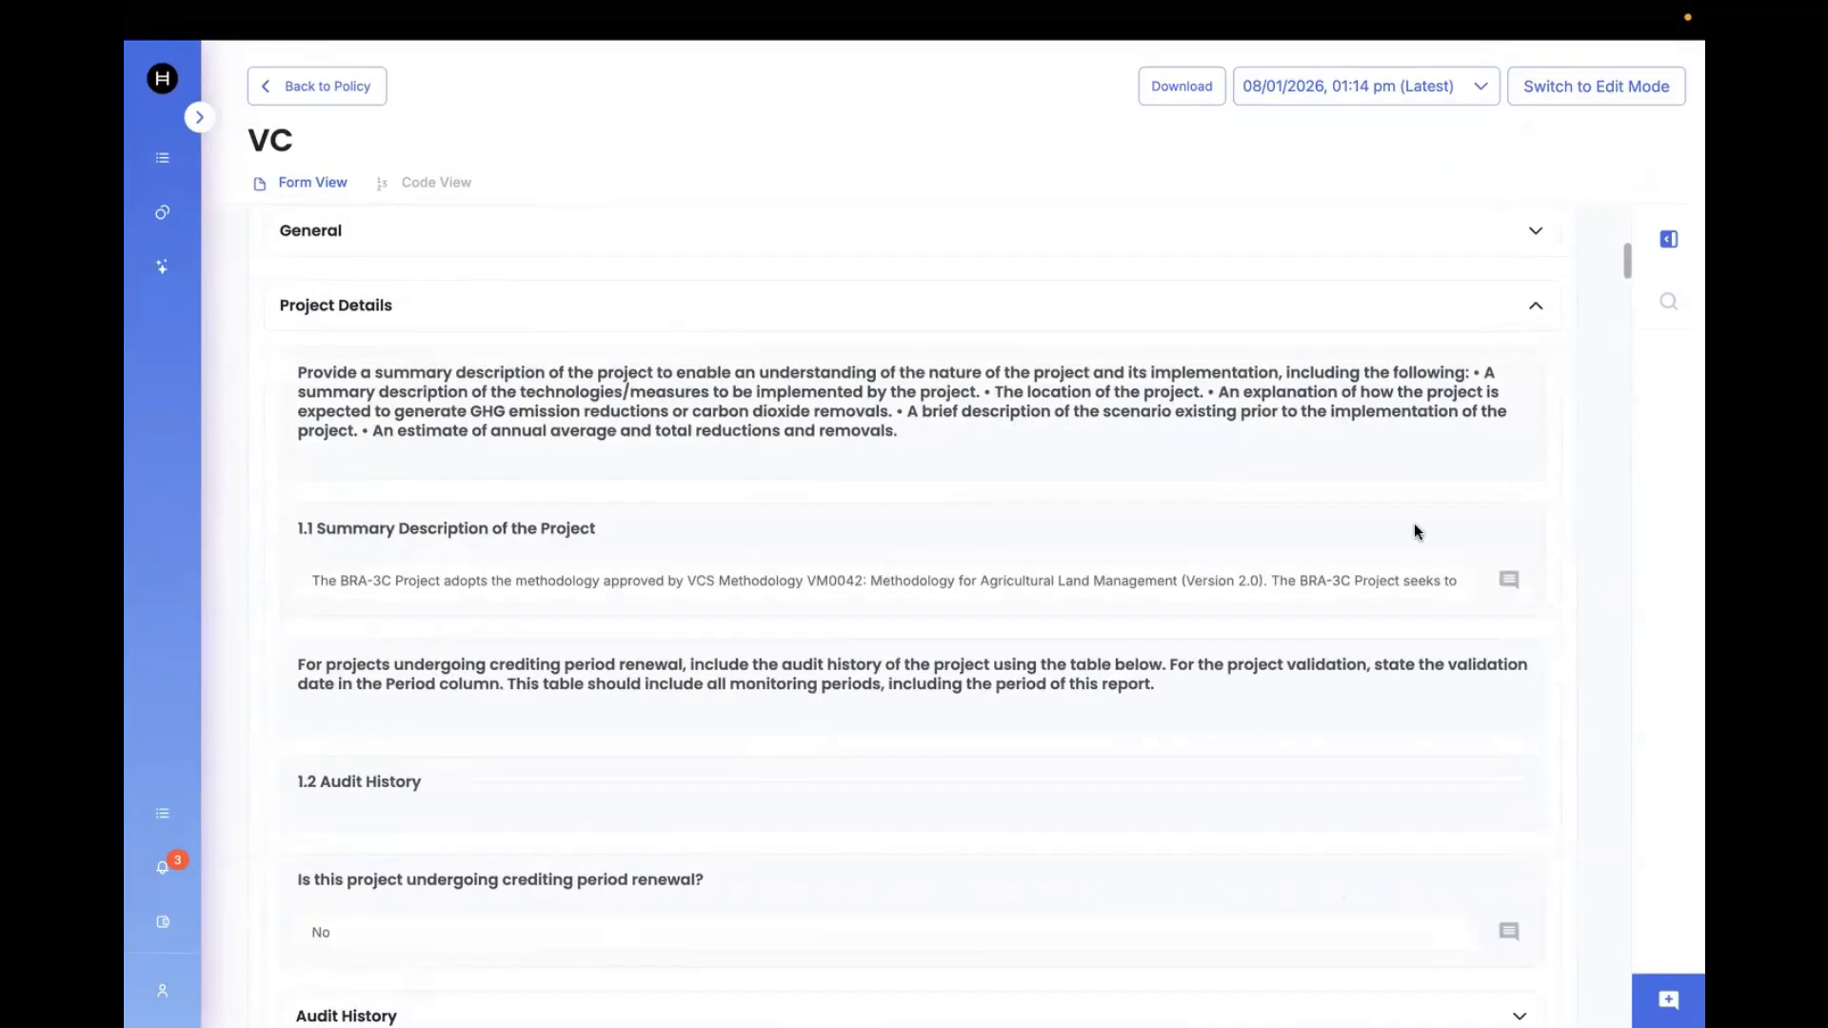
# Expand Project Proponent in the latest version's Project Details and review the organization name, title, telephone and email
pyautogui.scroll(-5, 1331, 655)
pyautogui.scroll(-9, 1330, 663)
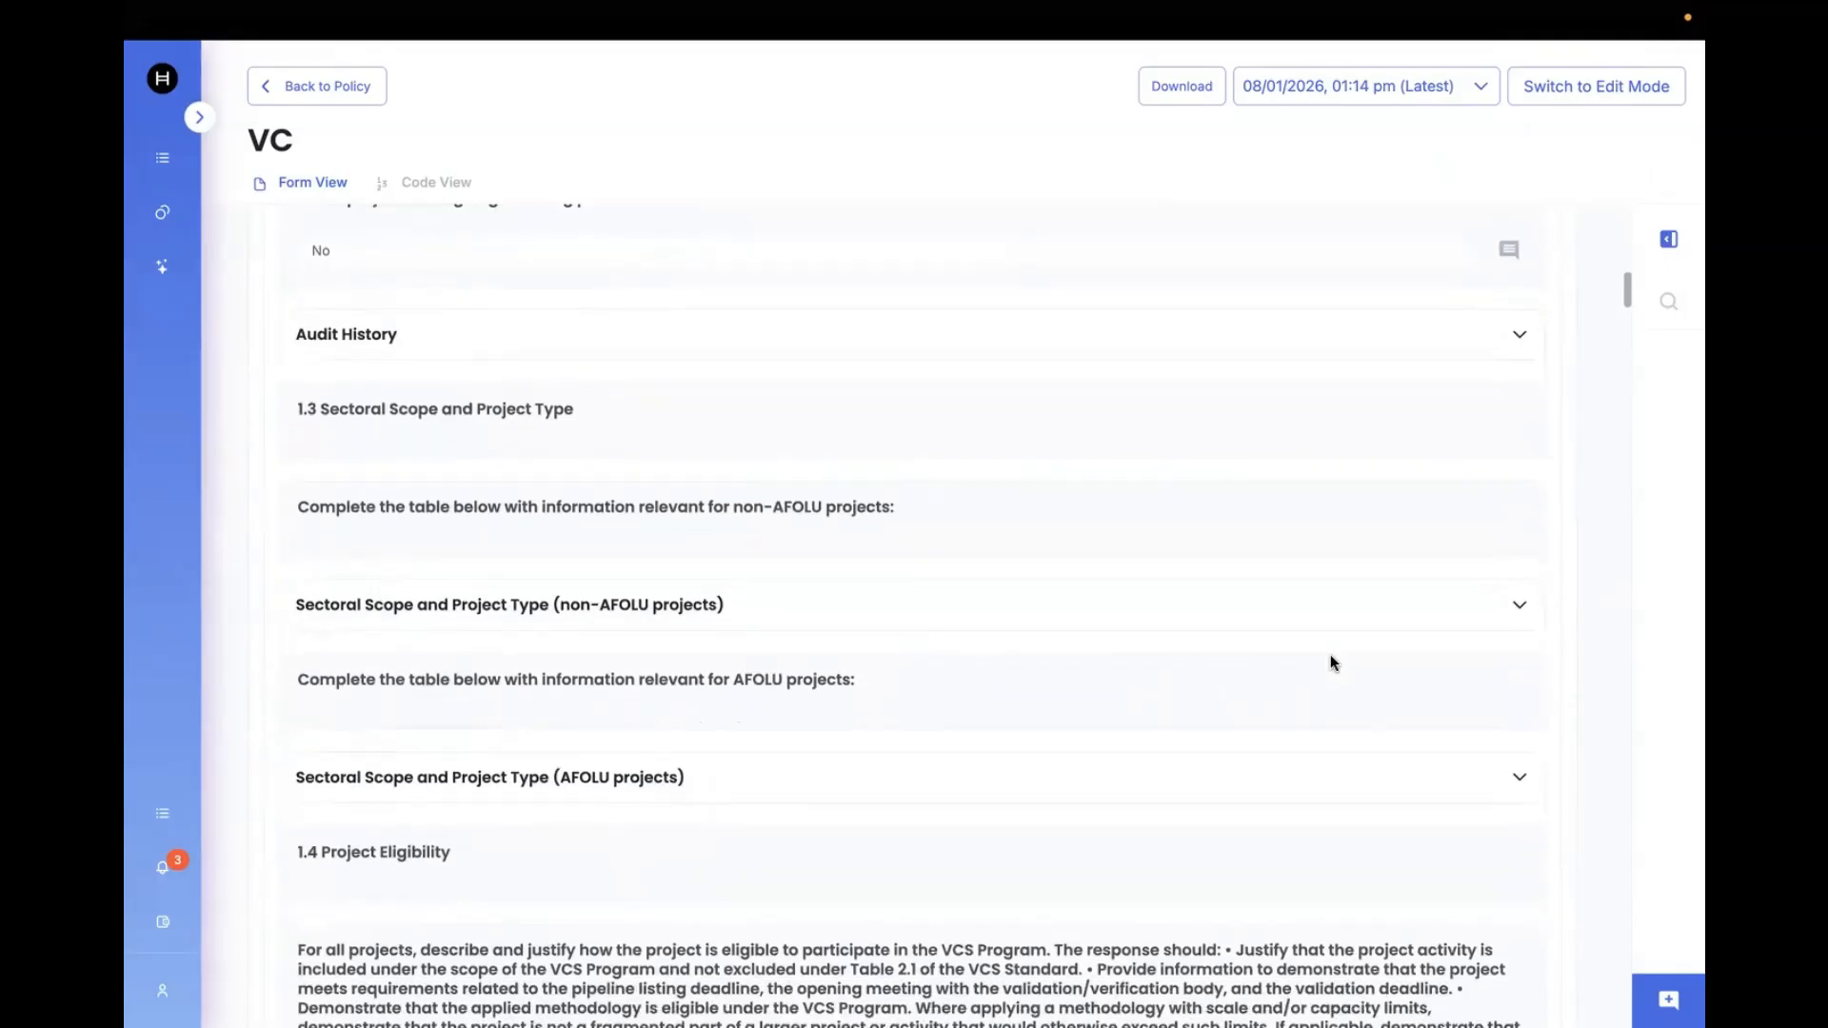
pyautogui.scroll(-10, 1330, 656)
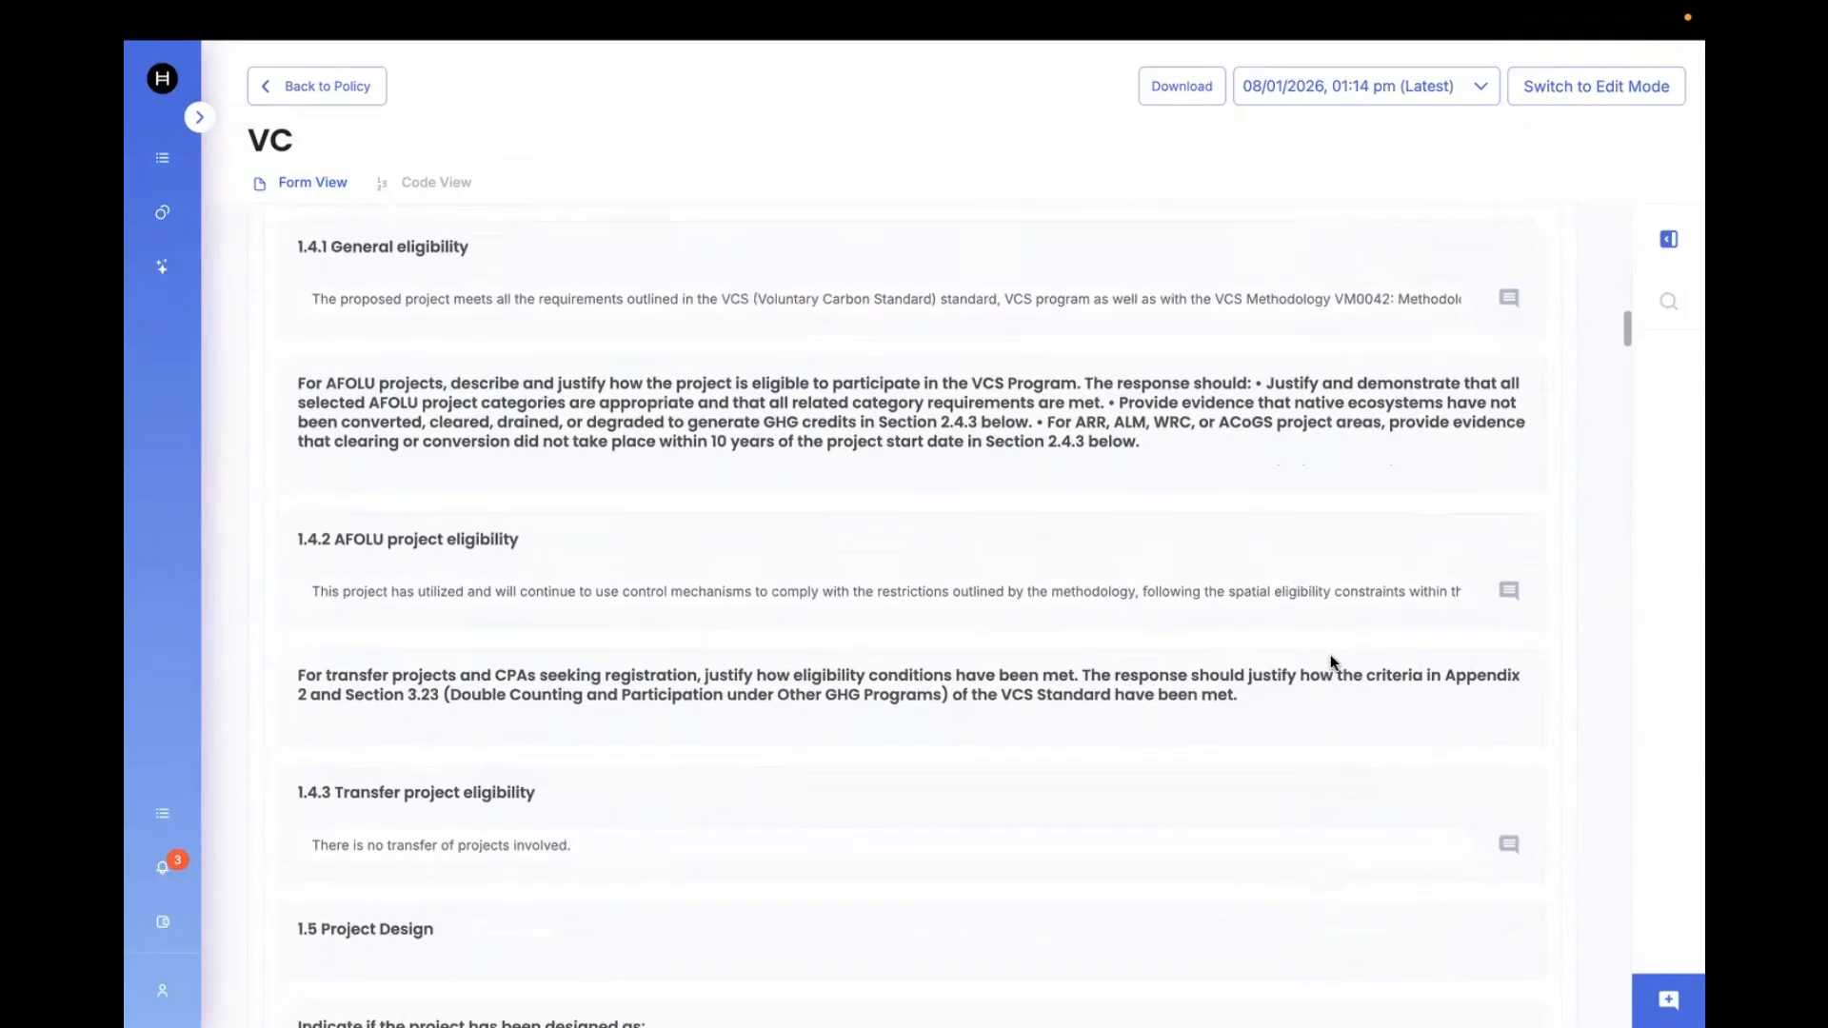
pyautogui.scroll(-1, 1329, 655)
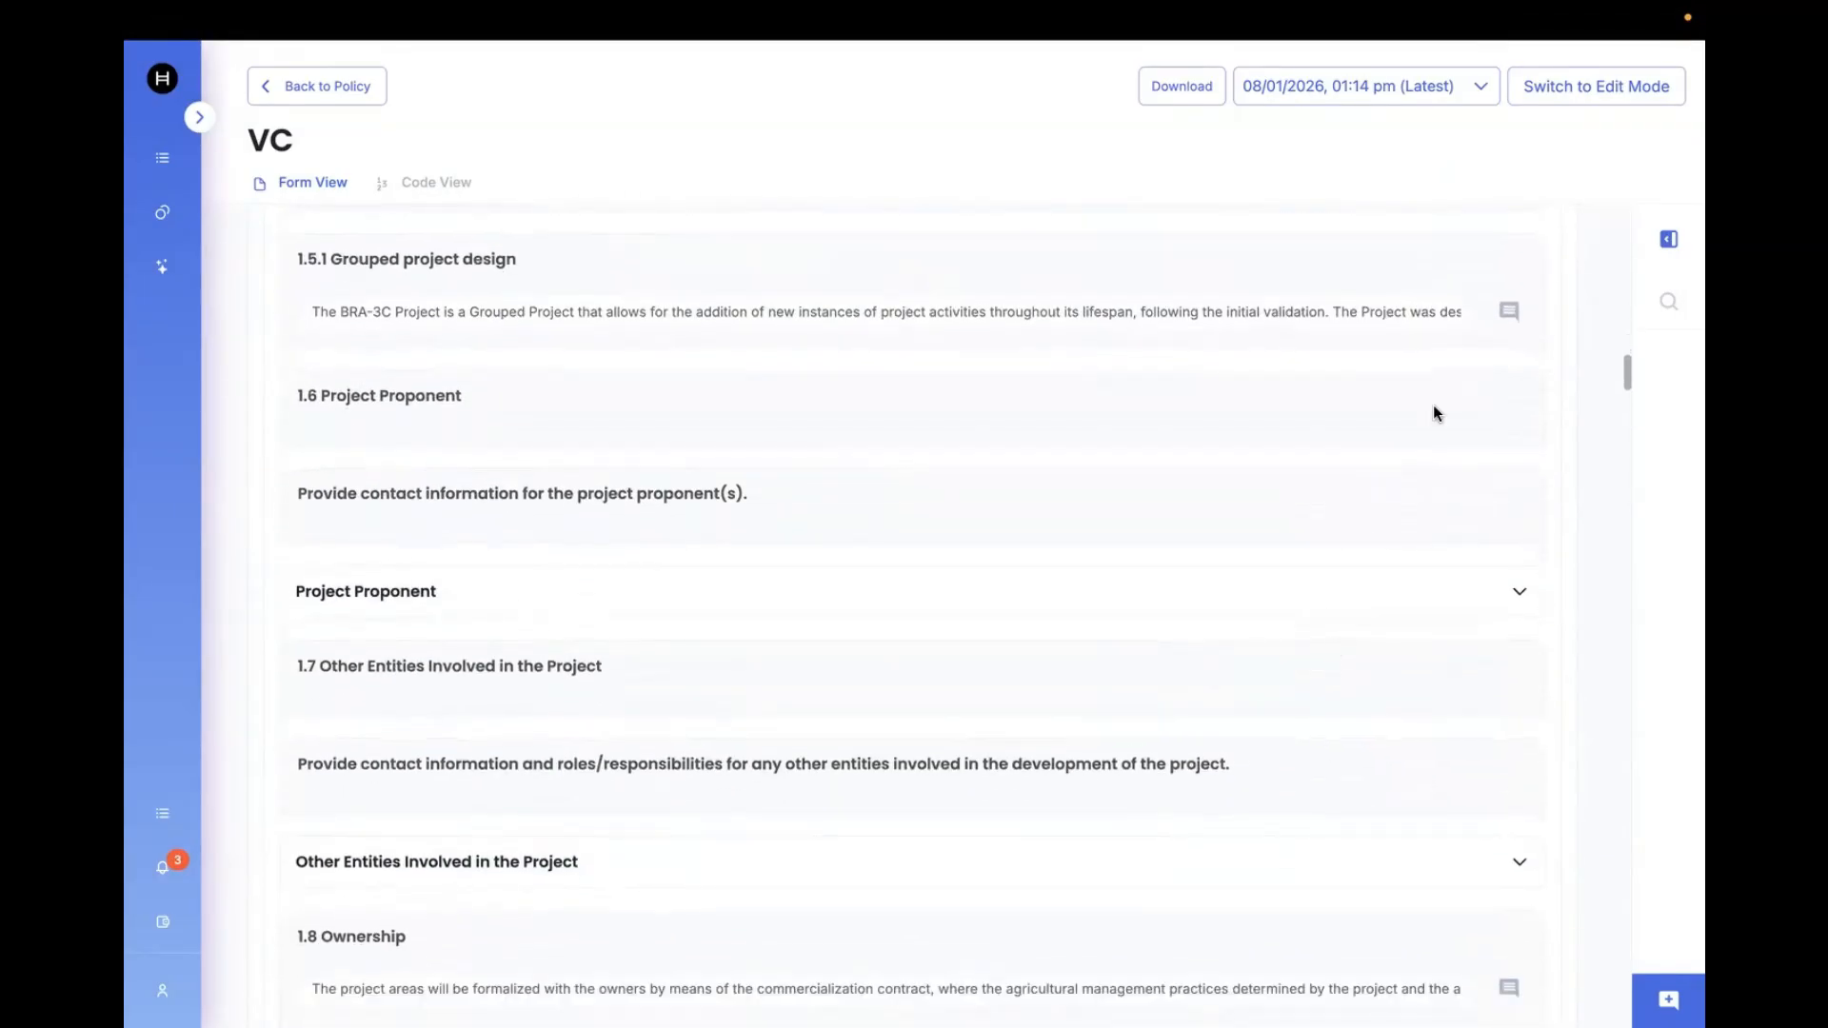
pyautogui.scroll(-3, 1448, 612)
pyautogui.click(1518, 488)
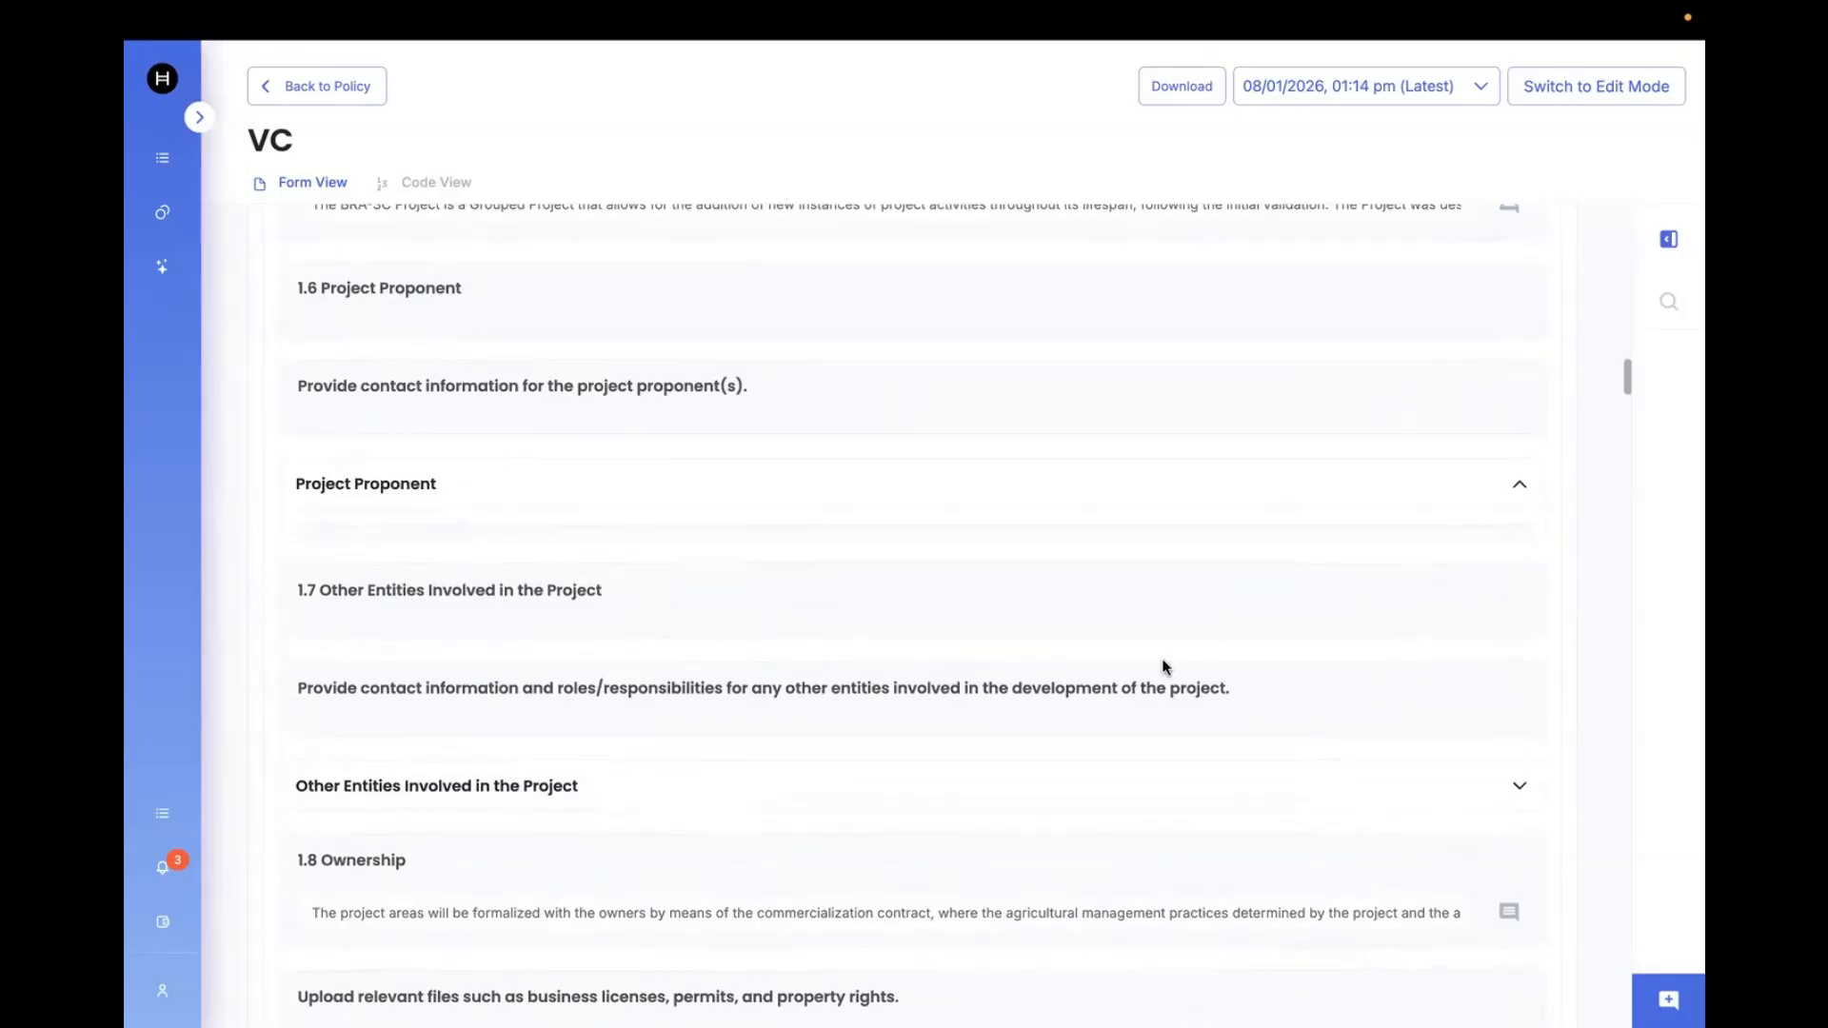
pyautogui.scroll(-3, 971, 743)
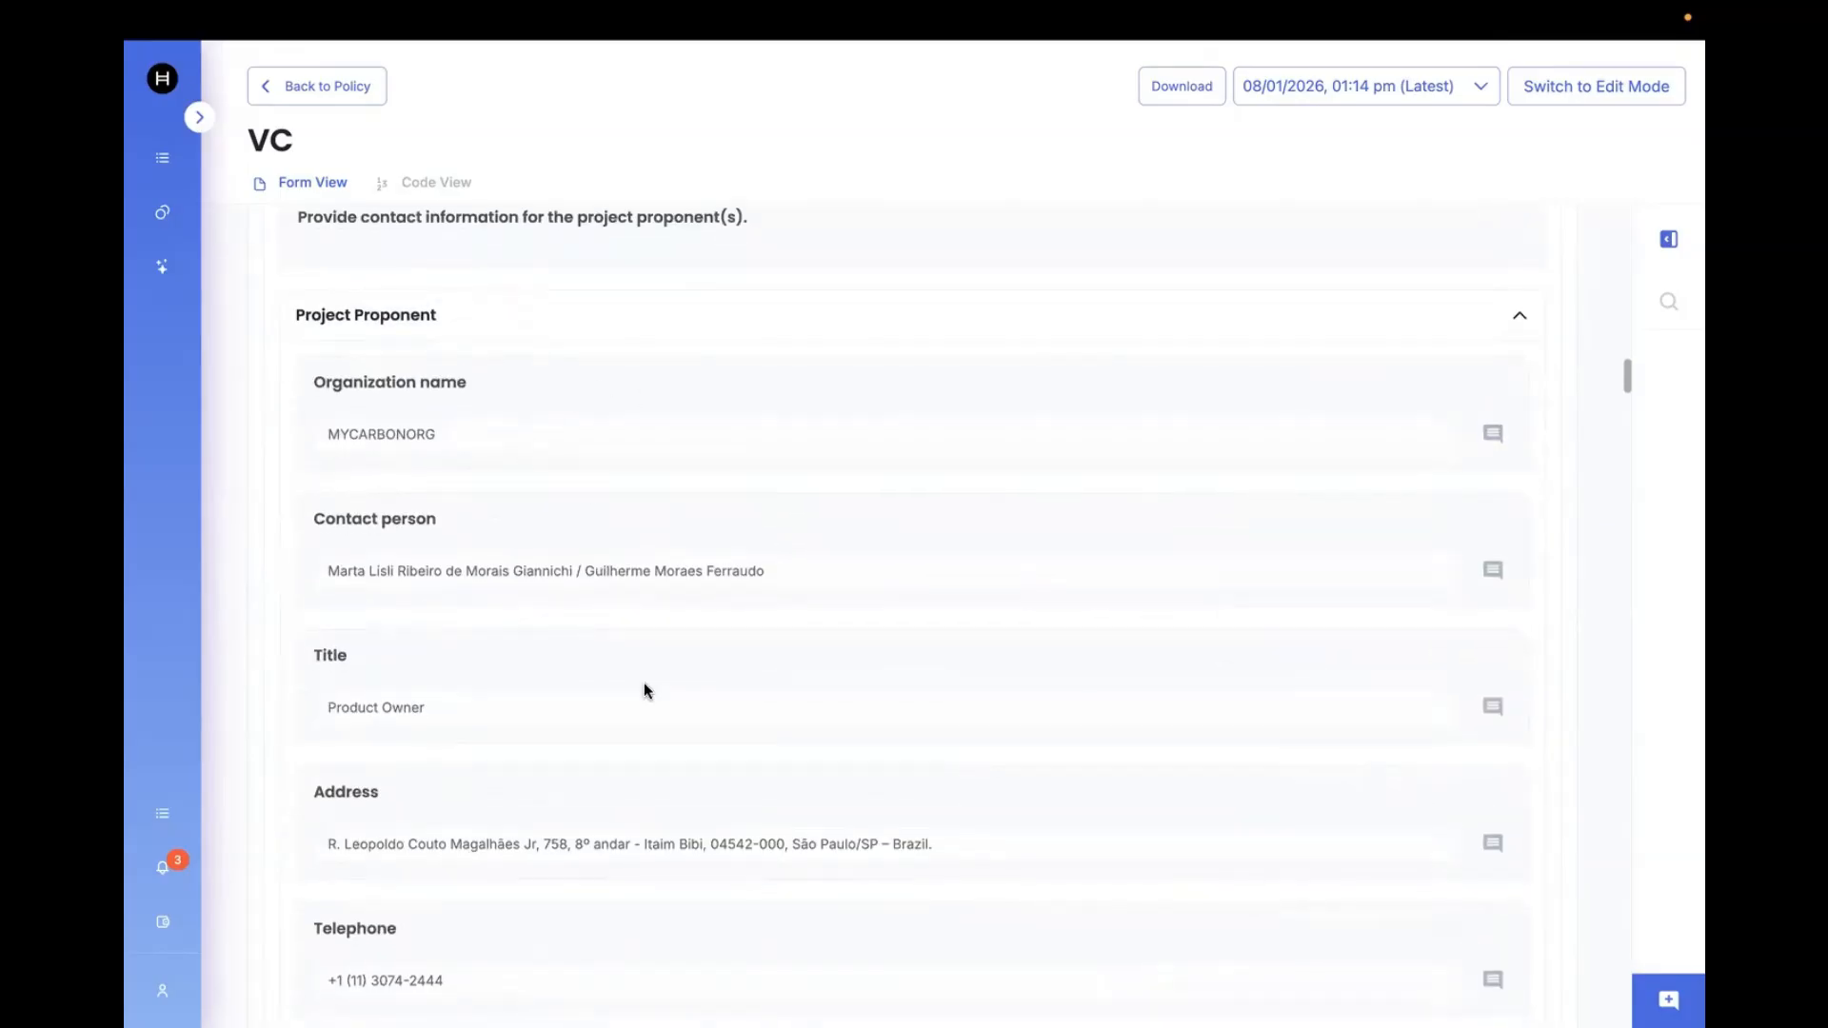
pyautogui.scroll(-7, 619, 628)
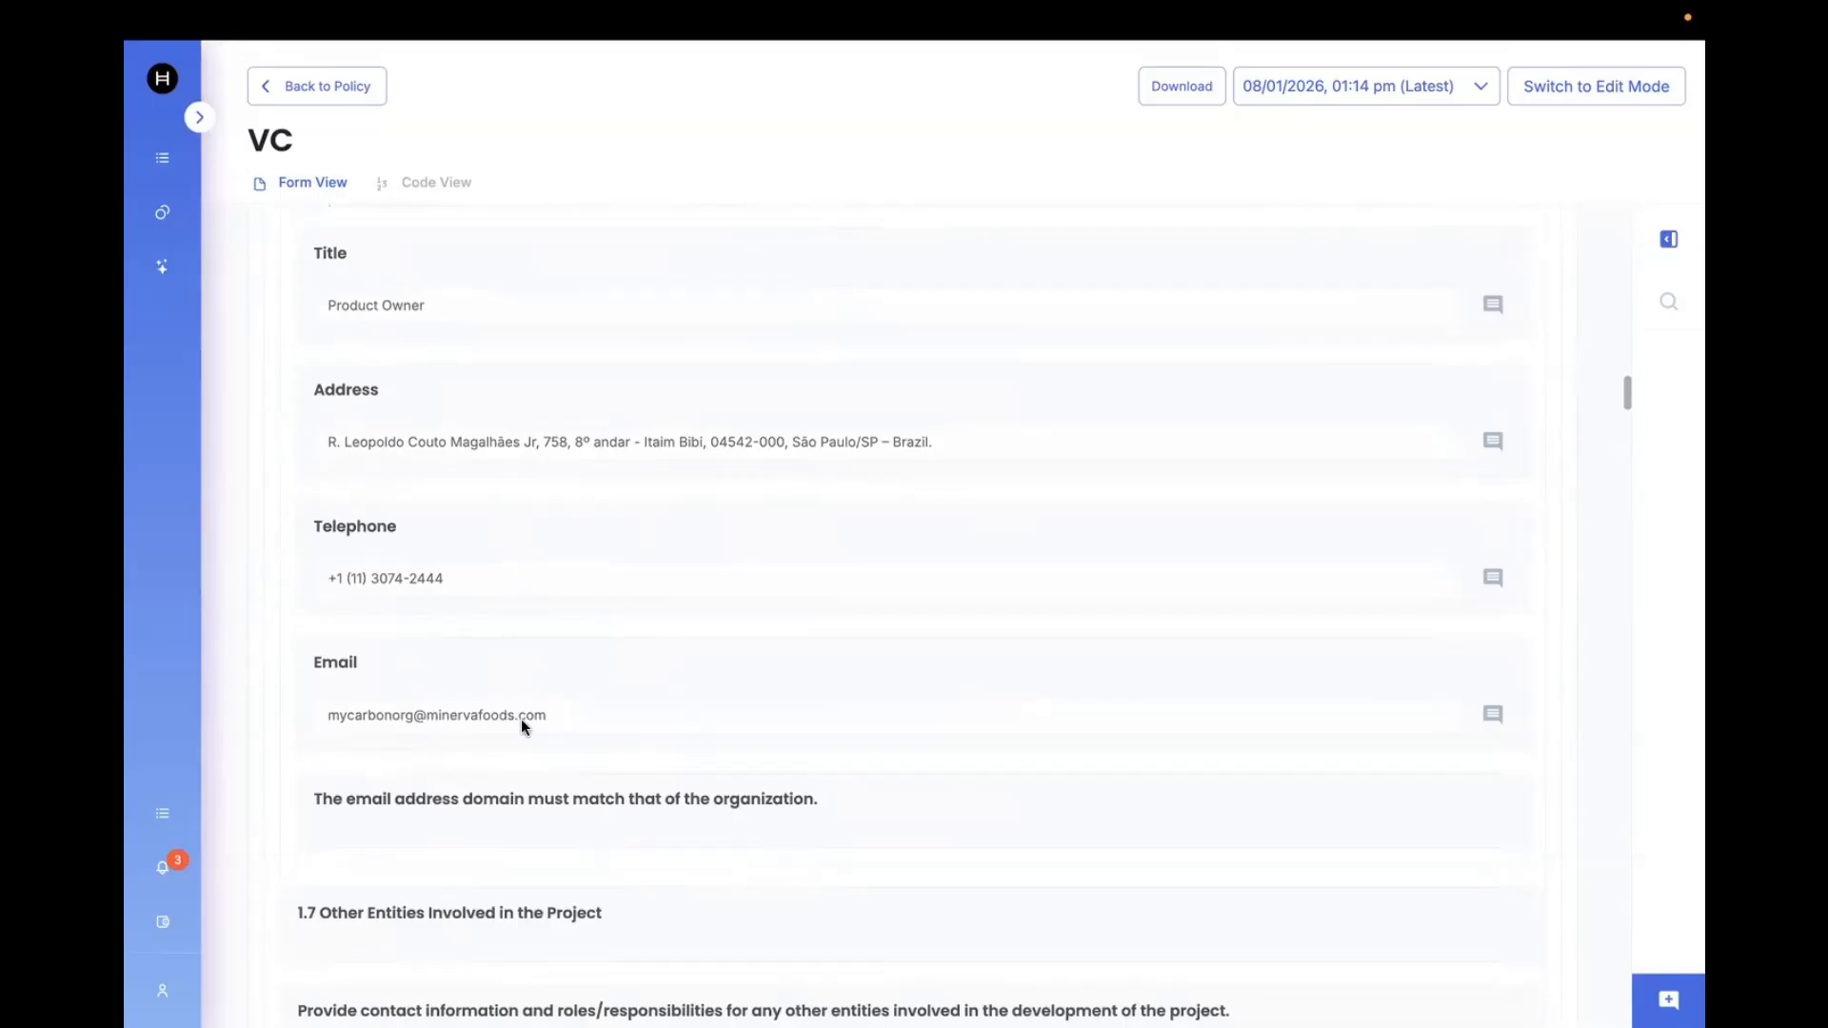
# Display the document's 08/01/2026, 01:12 pm version and expand its Project Details section
pyautogui.click(1478, 85)
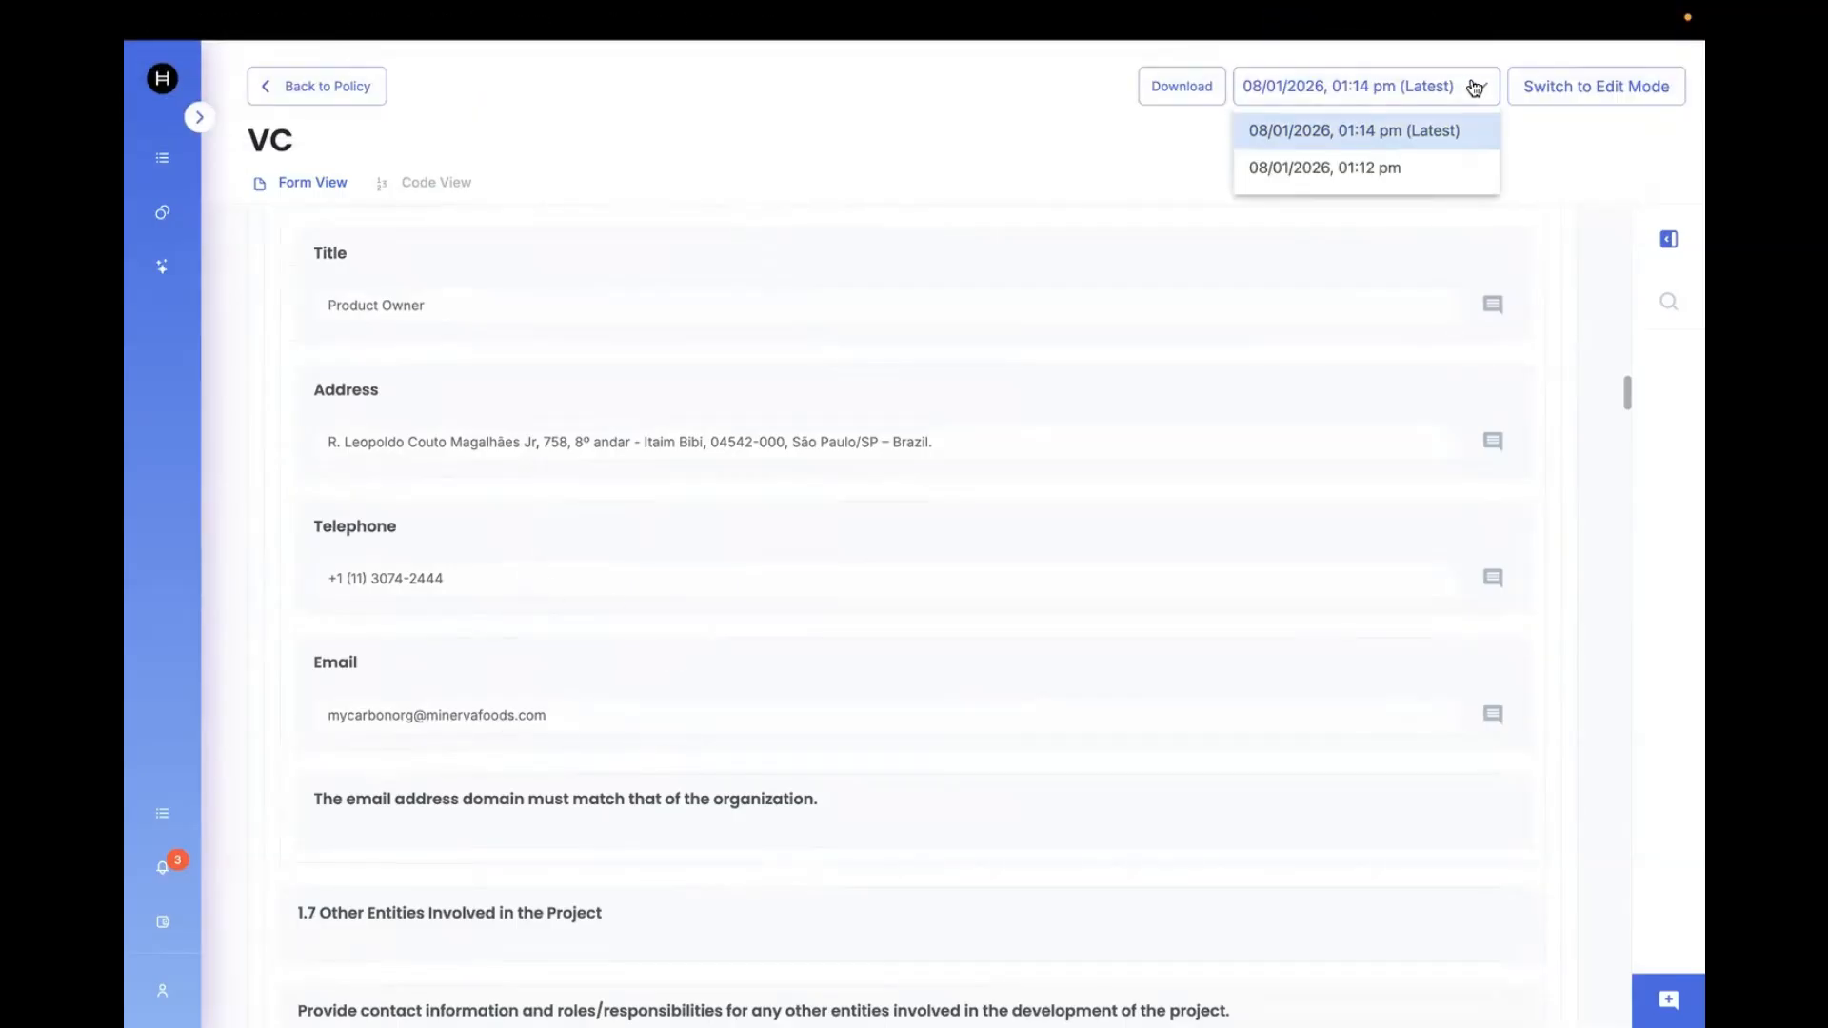
pyautogui.click(1373, 168)
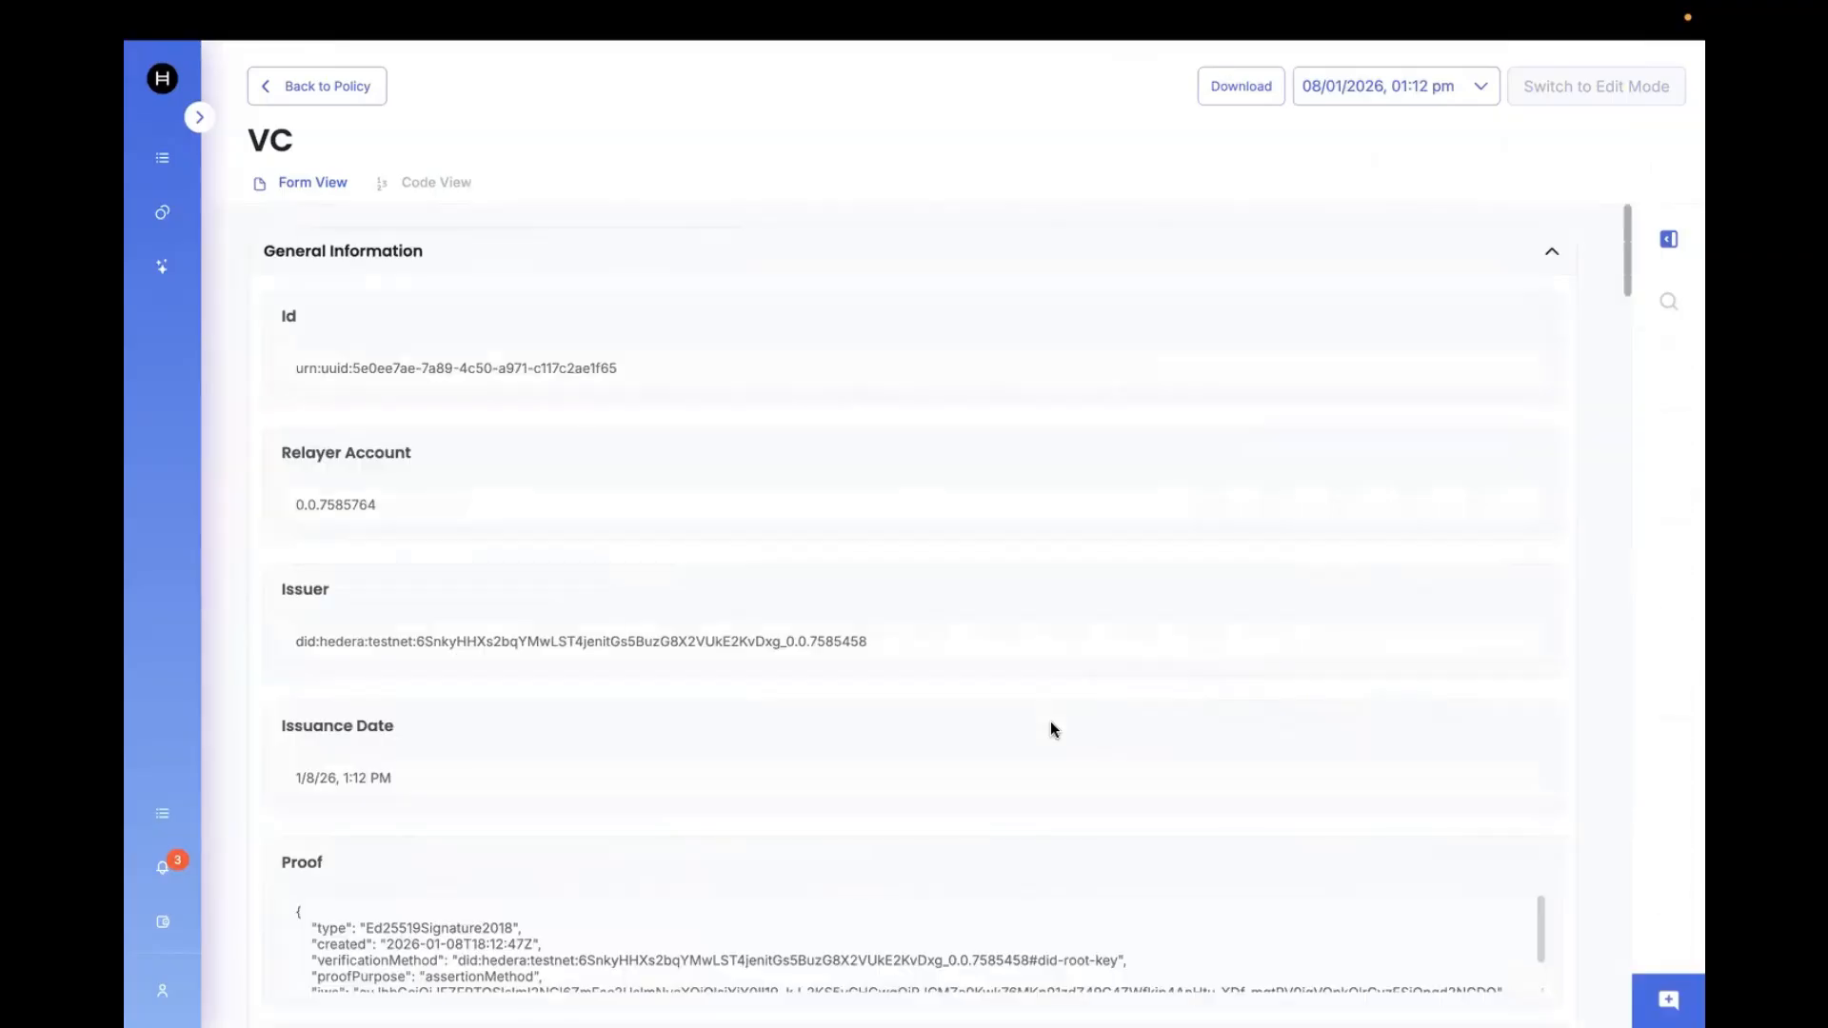
pyautogui.scroll(-20, 1051, 723)
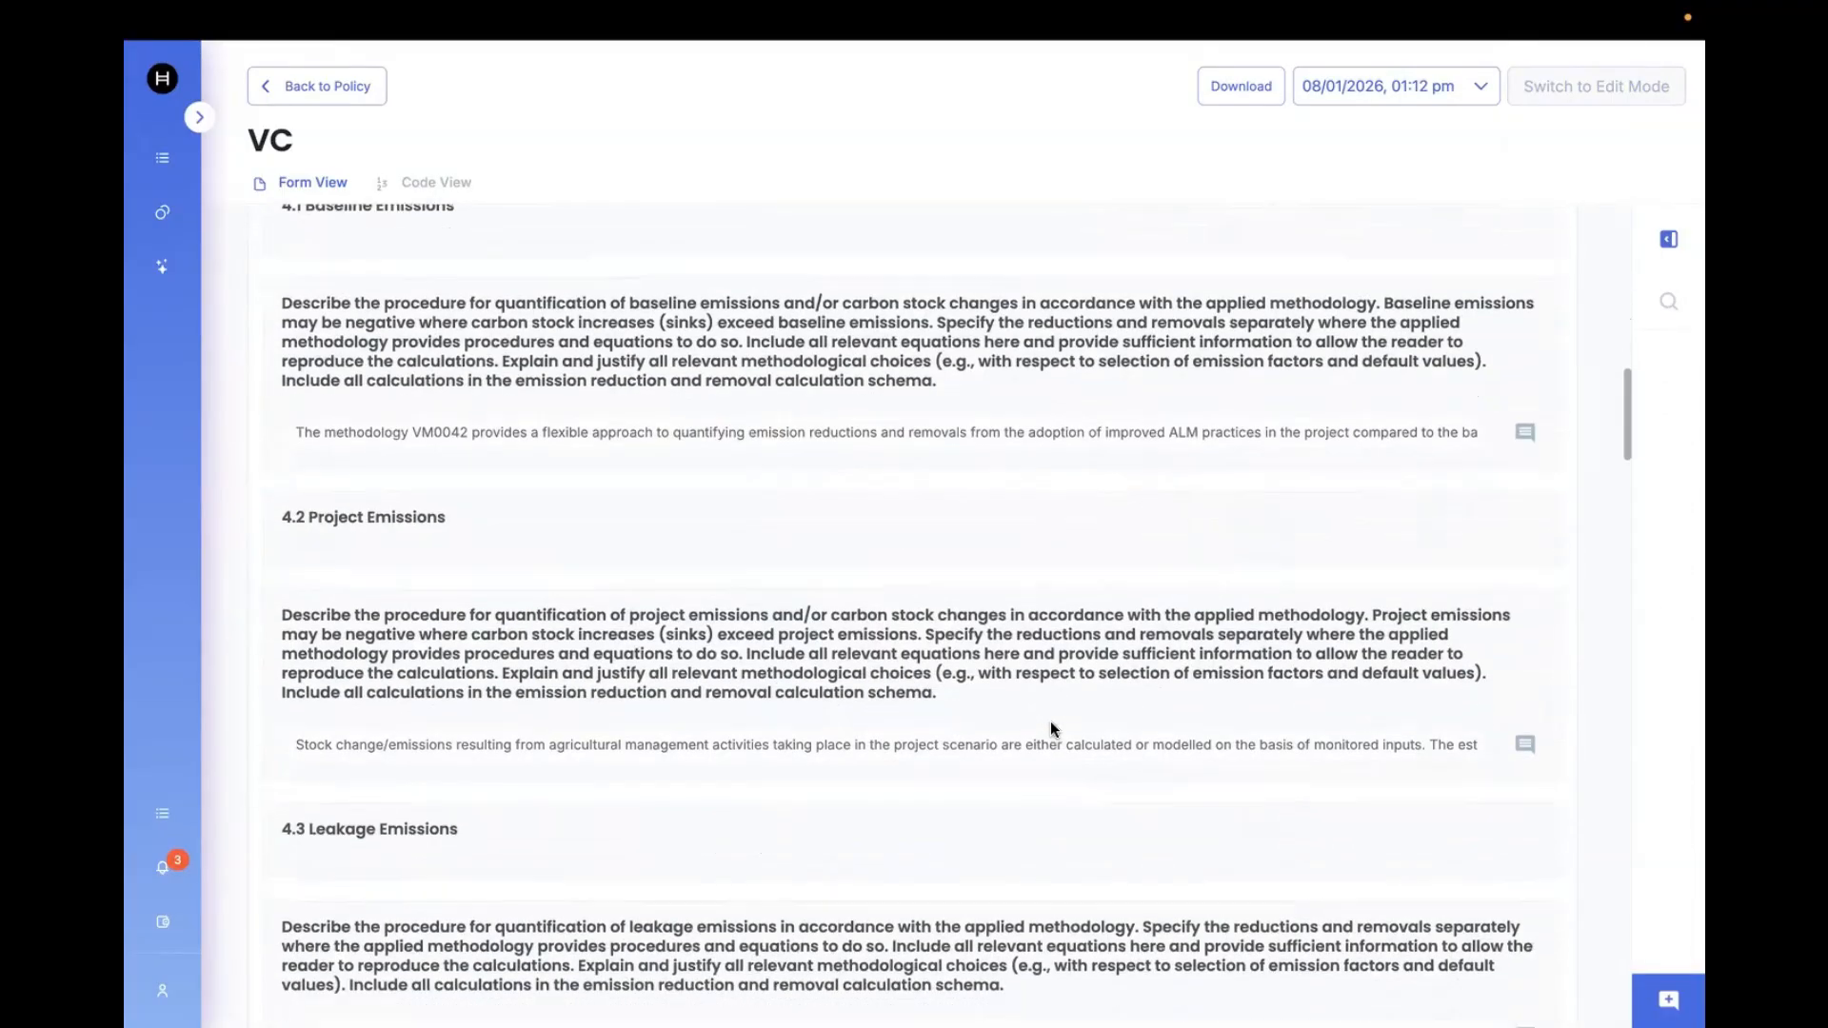
pyautogui.scroll(-8, 1051, 727)
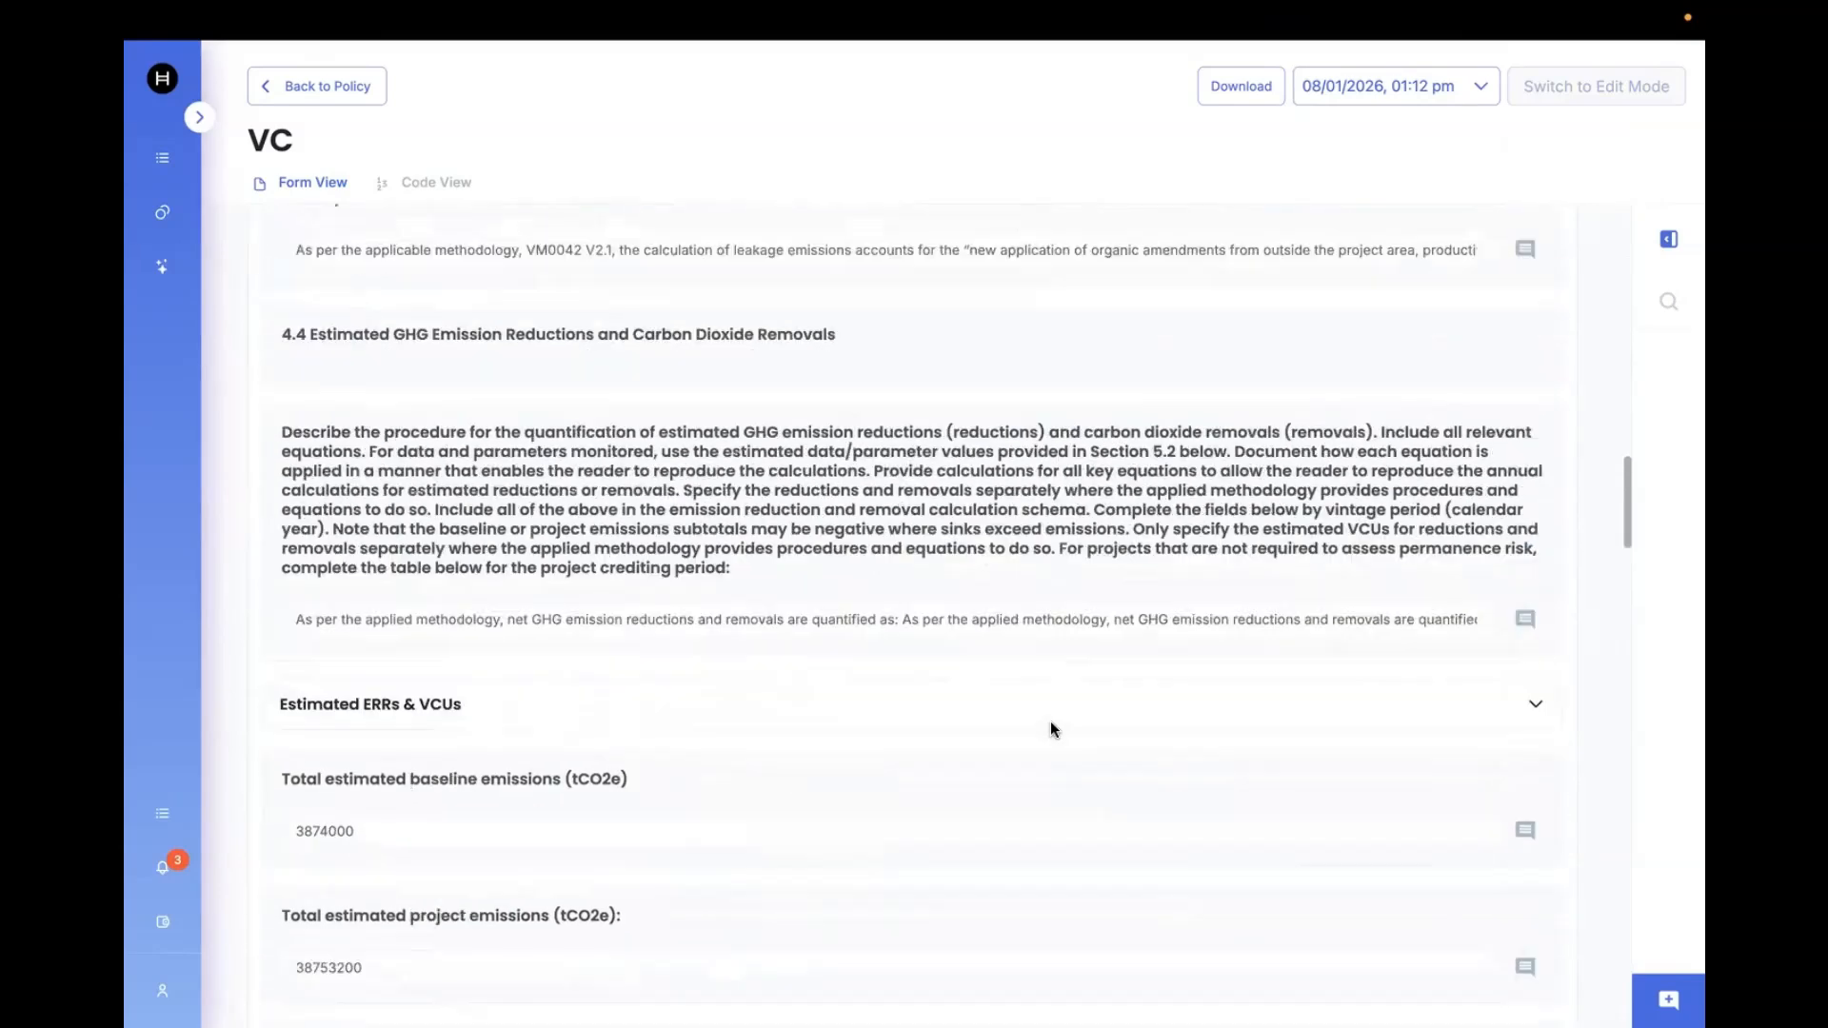
pyautogui.scroll(5, 1049, 729)
pyautogui.scroll(10, 1051, 747)
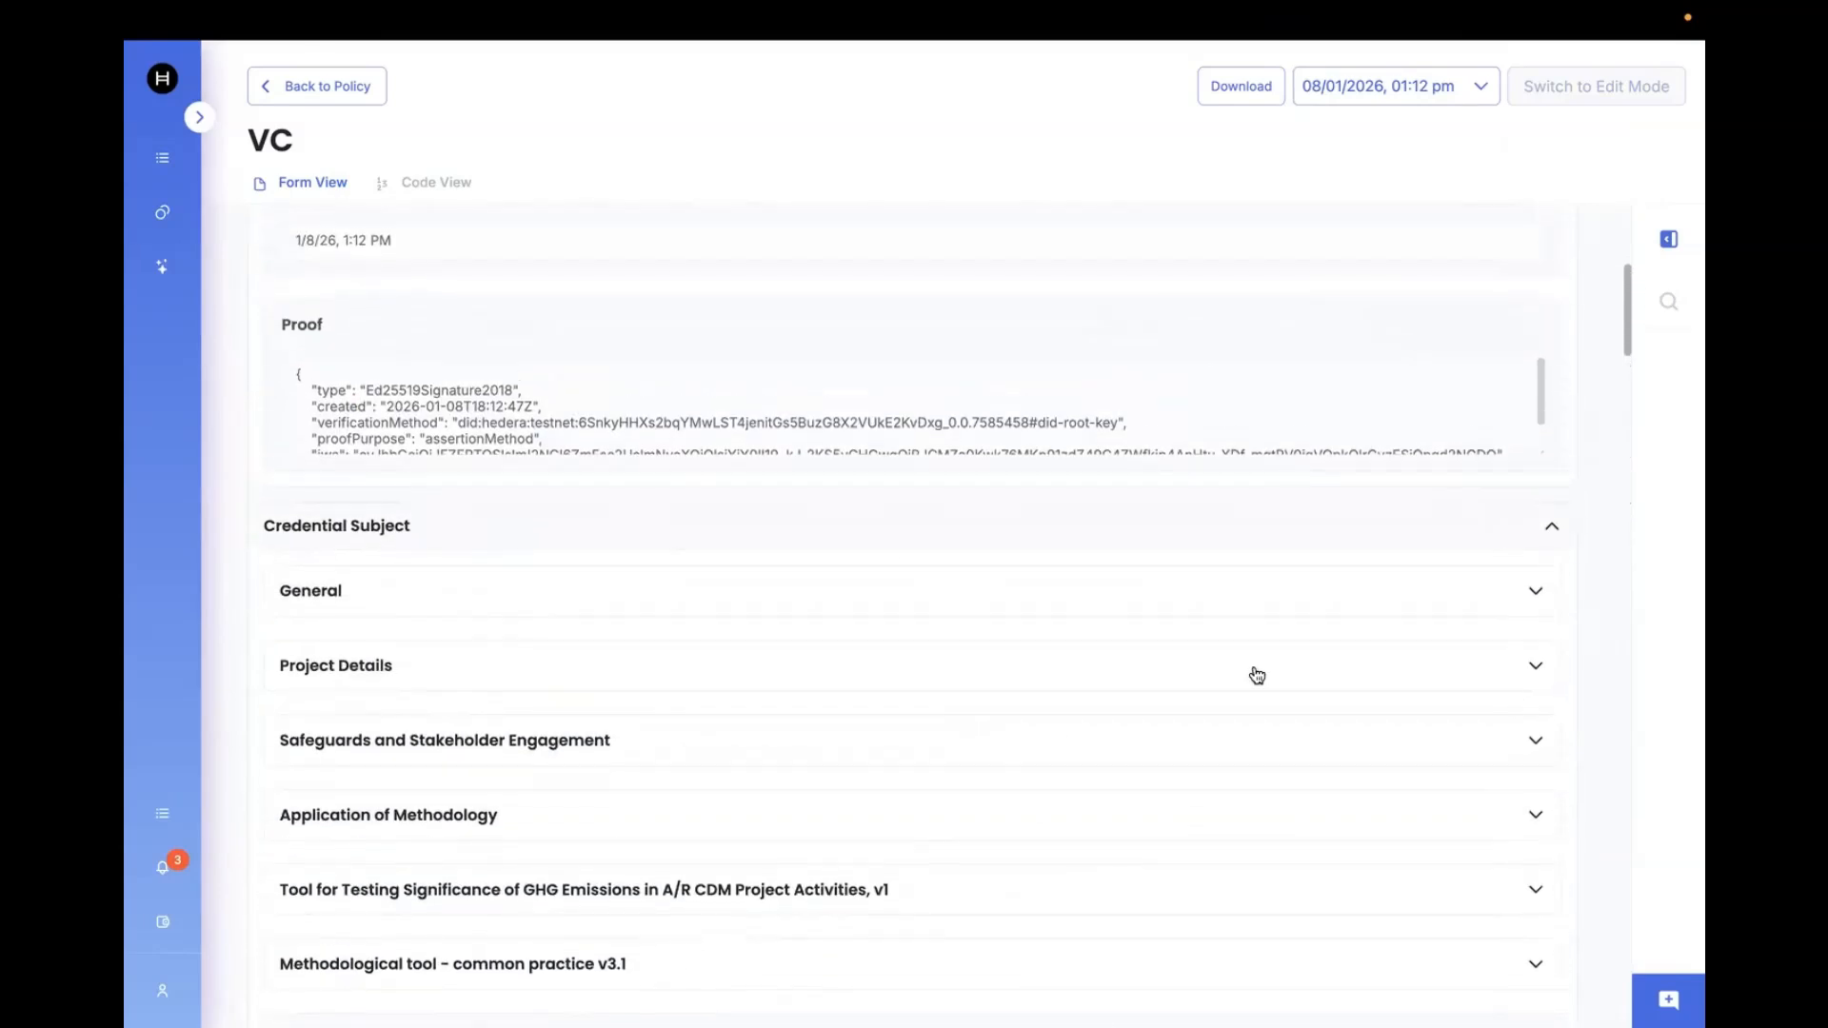
pyautogui.click(1536, 667)
pyautogui.scroll(-7, 1350, 802)
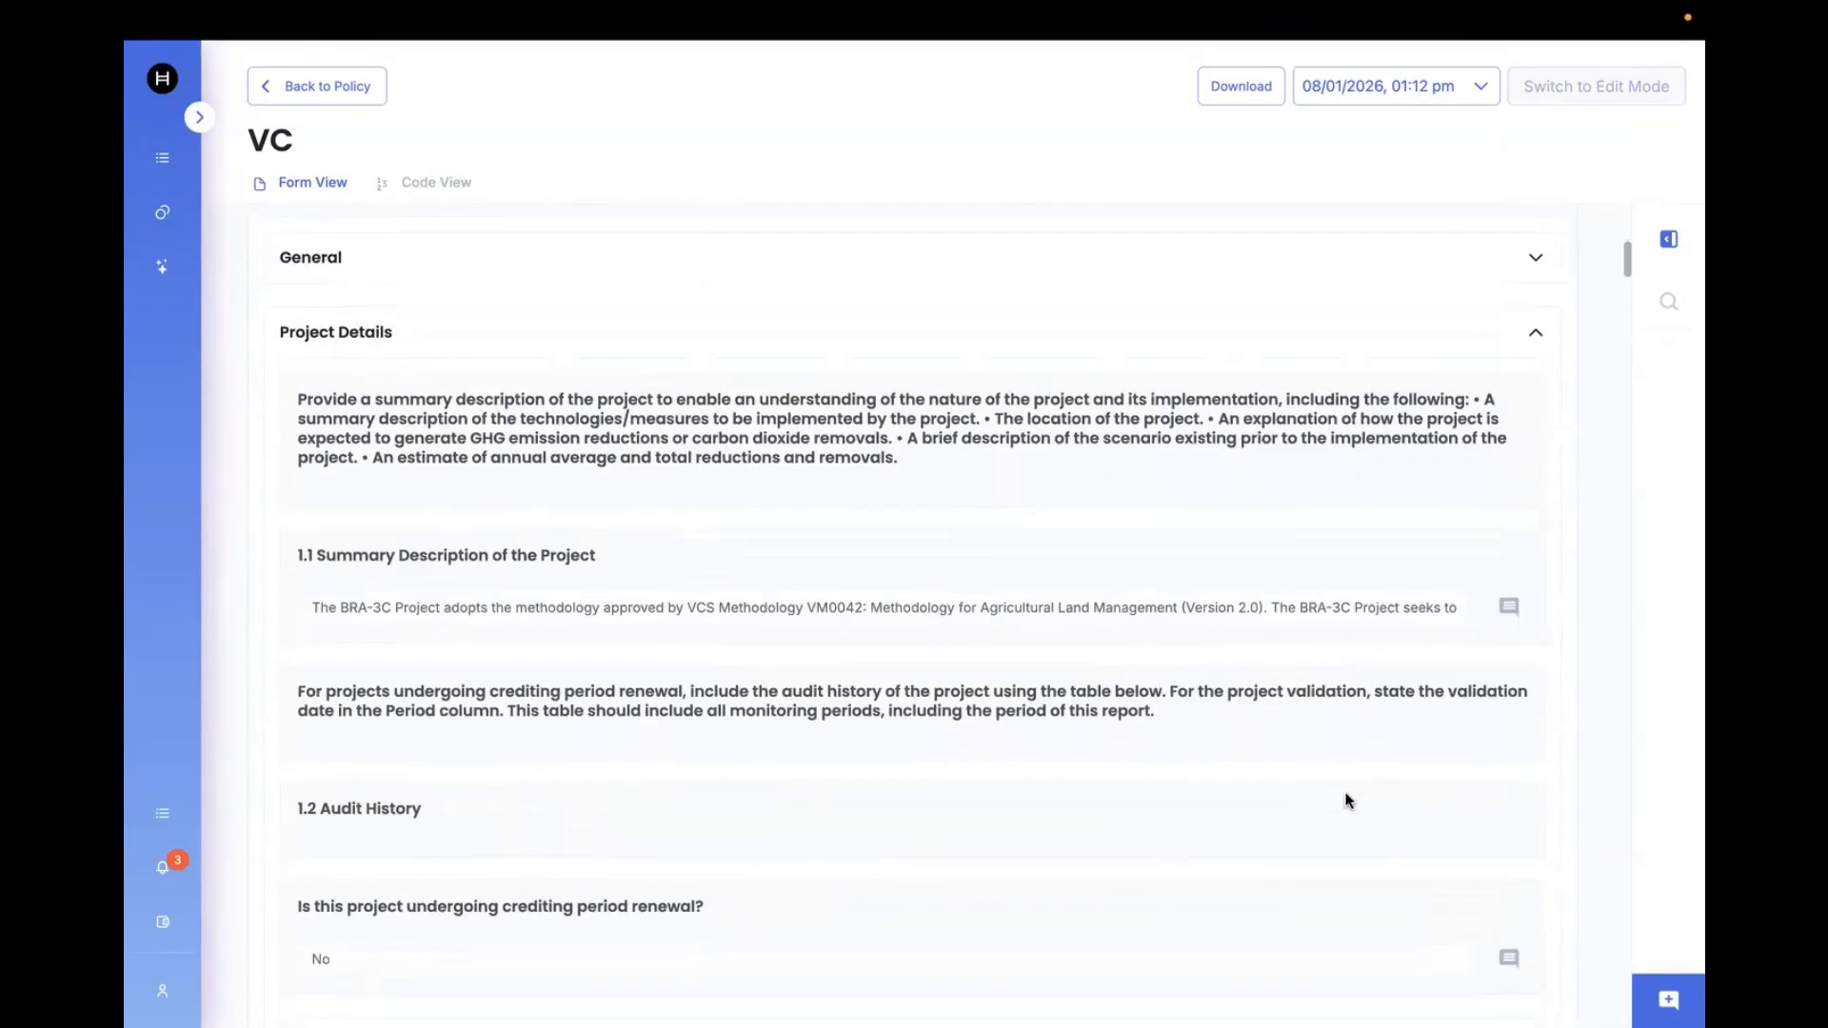
# Expand Project Proponent in the 01:12 pm version and review the original organization, title and telephone details
pyautogui.scroll(-11, 1350, 802)
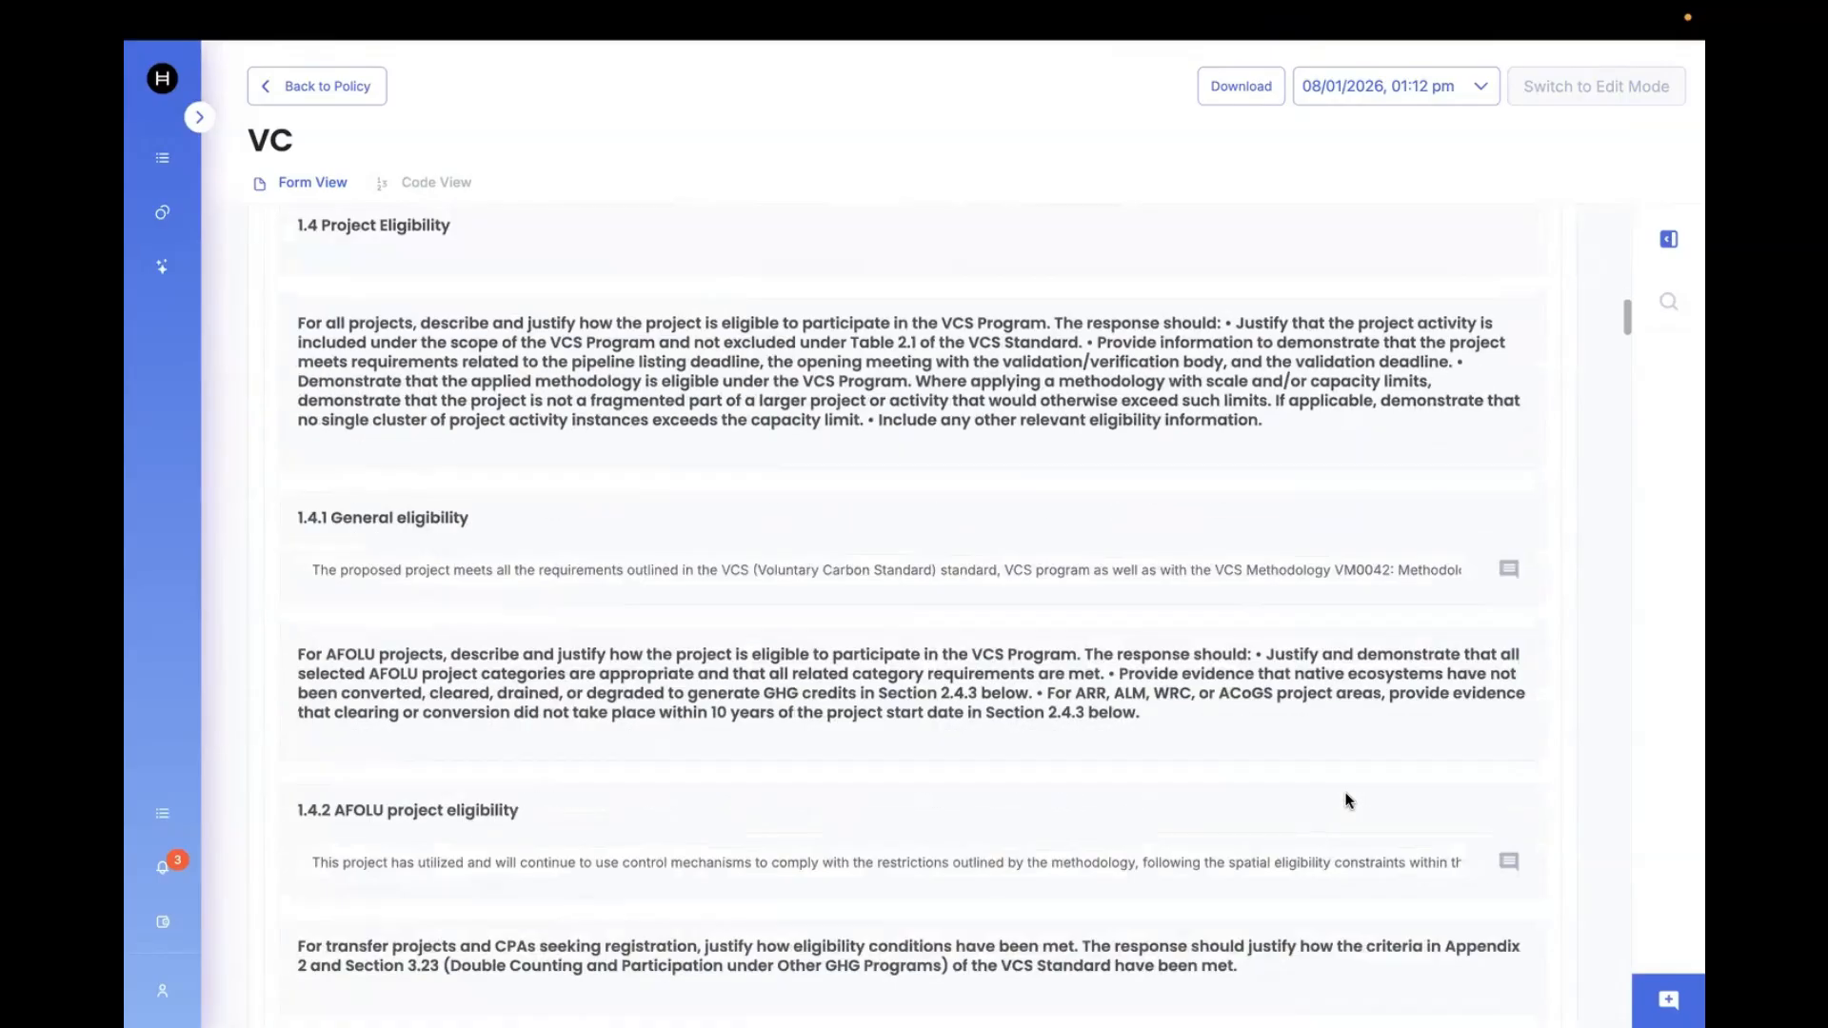
pyautogui.scroll(-8, 1350, 800)
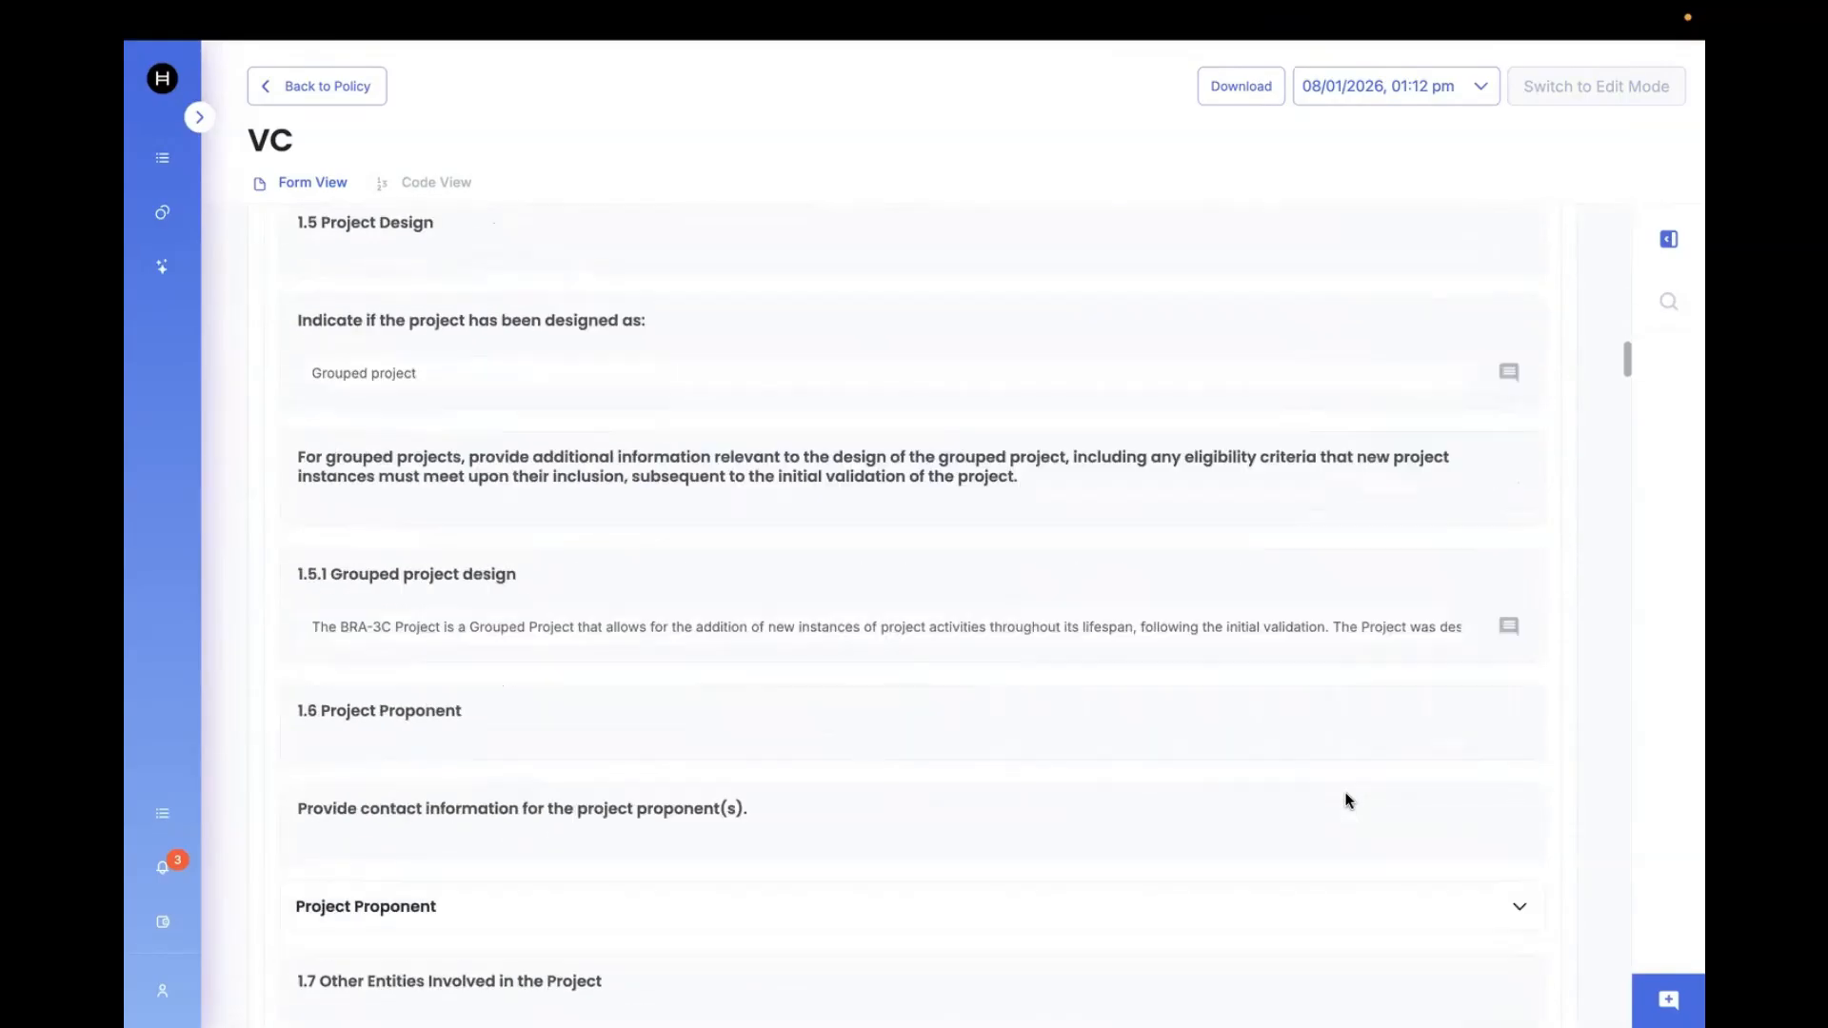
pyautogui.click(1521, 805)
pyautogui.scroll(-5, 1265, 857)
pyautogui.scroll(-1, 1265, 857)
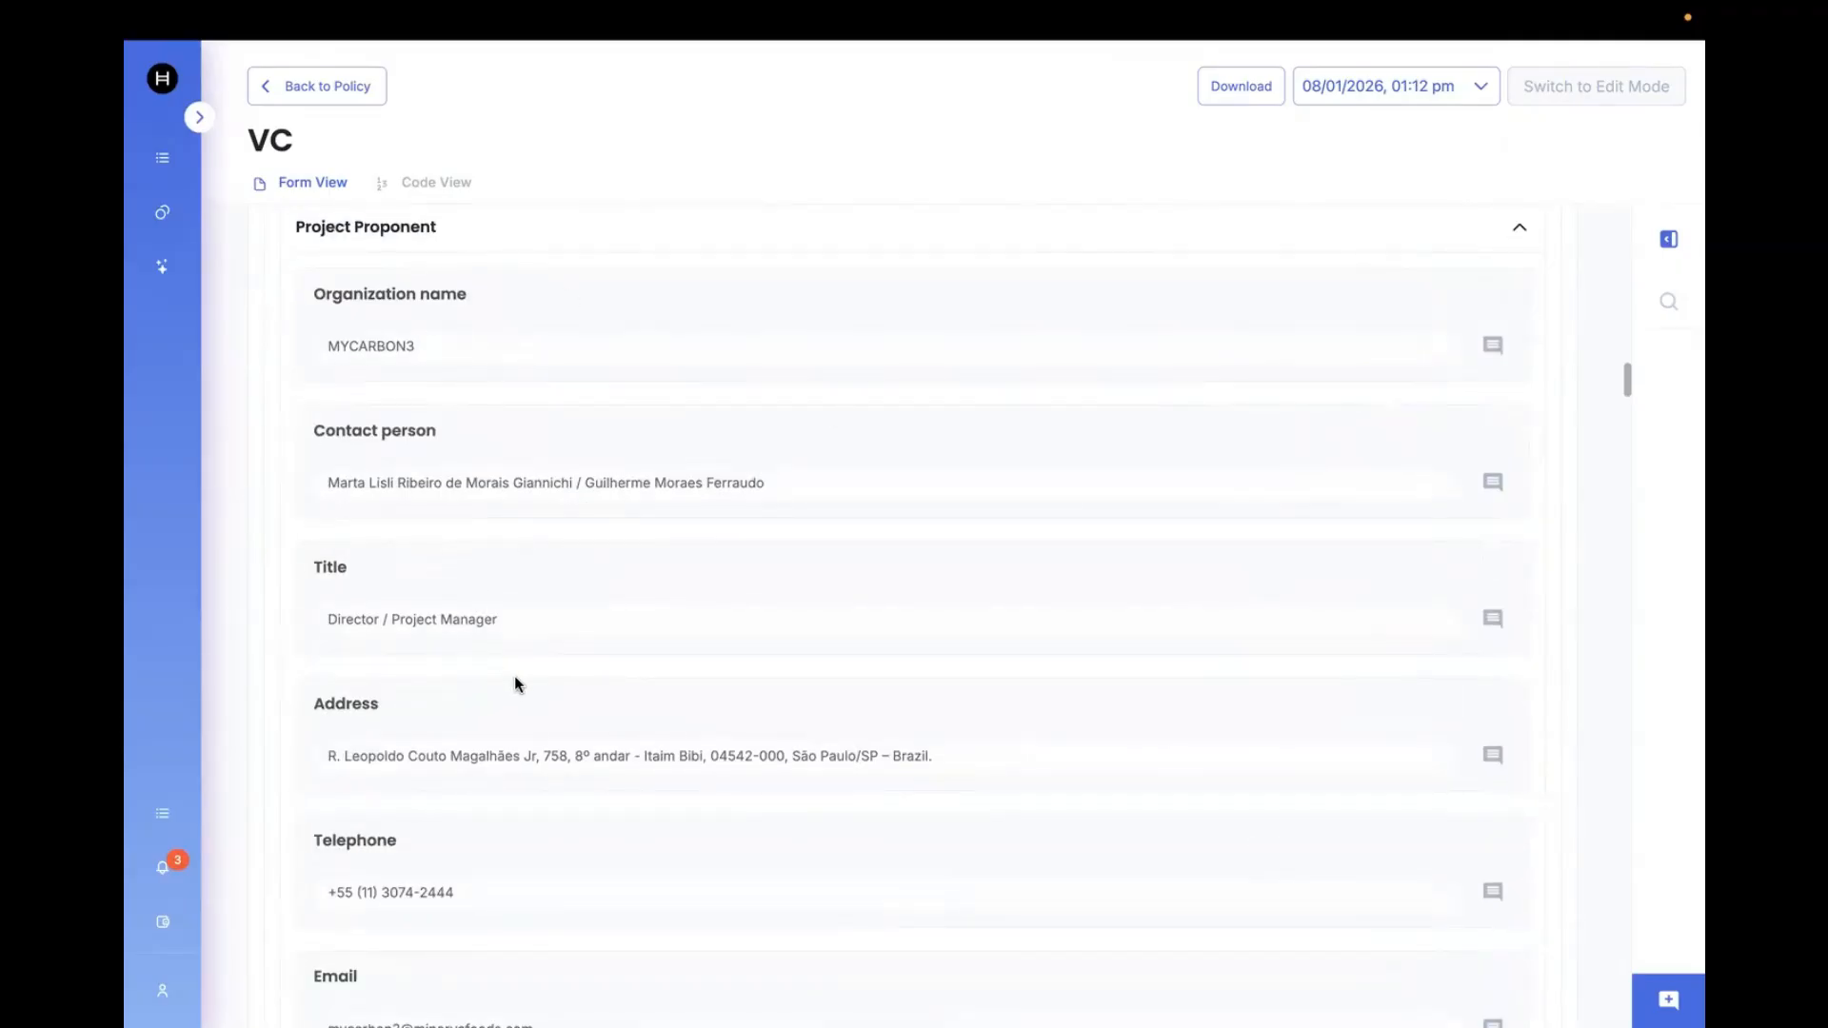
# Display the 08/01/2026, 01:14 pm (Latest) version again and return to the VM0042 V2.1 policy
pyautogui.click(1475, 101)
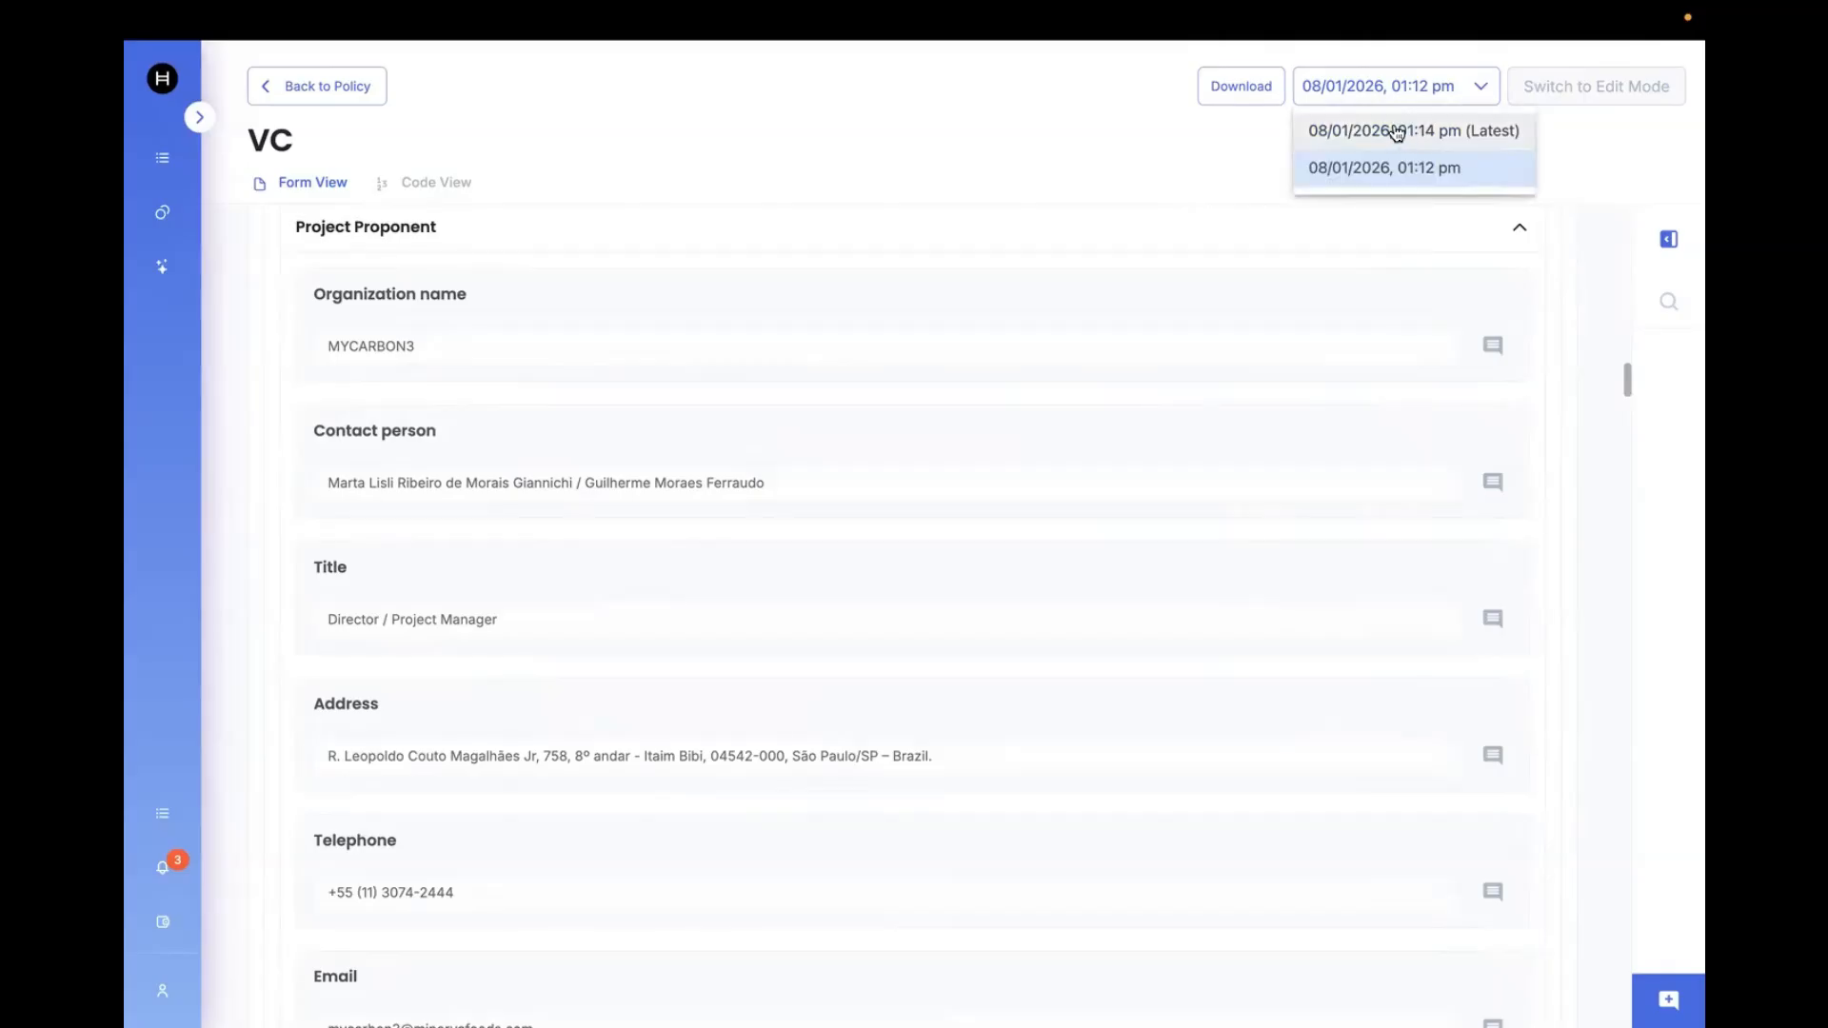
pyautogui.click(1396, 132)
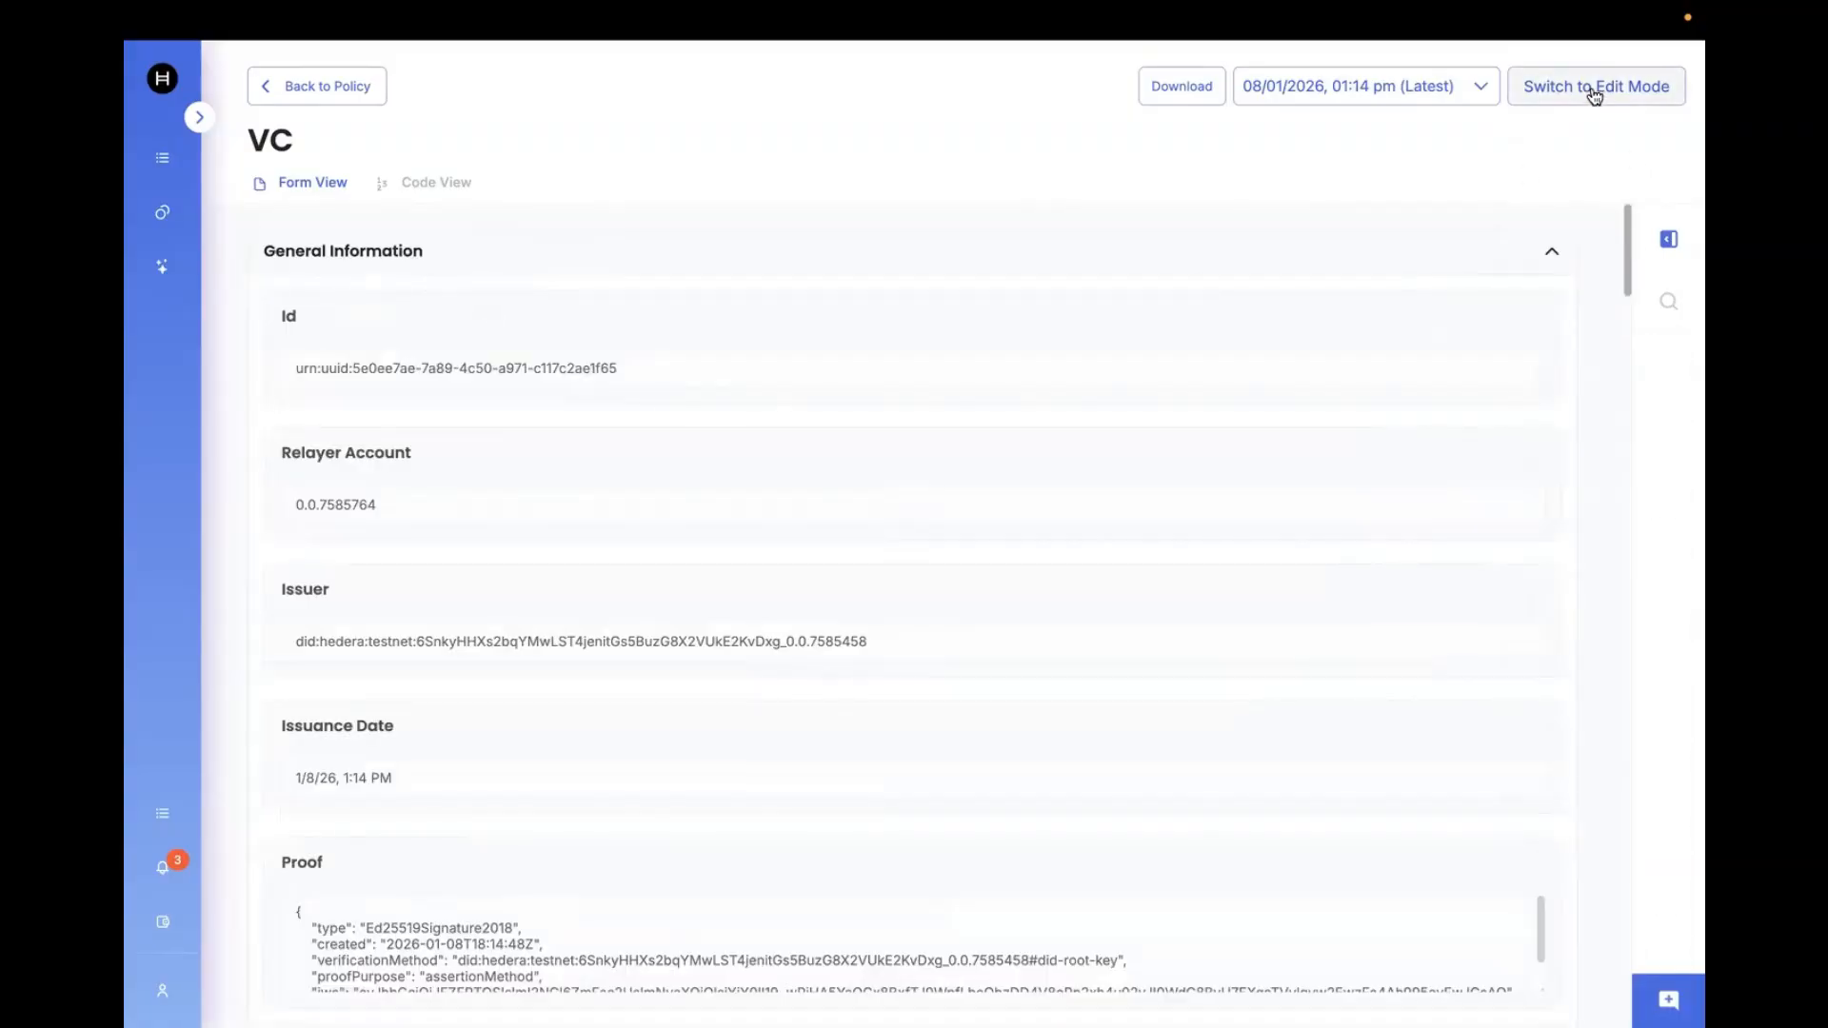
pyautogui.click(358, 93)
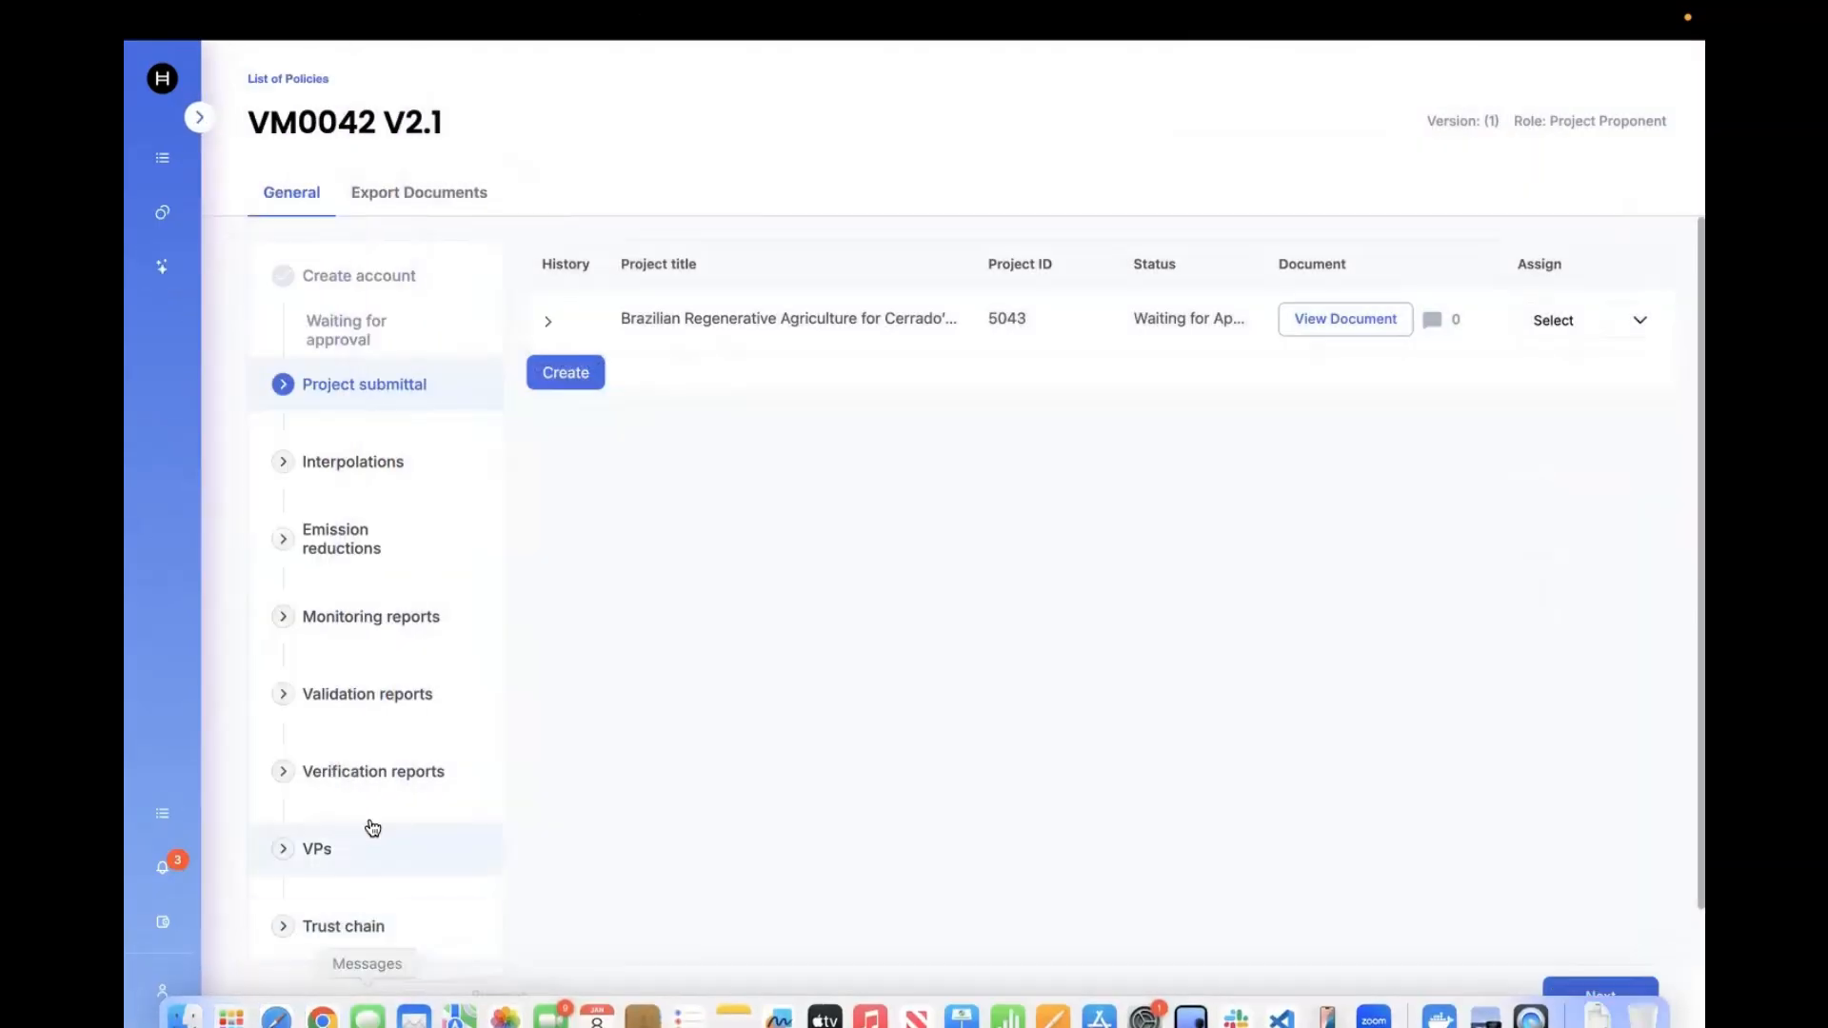
# Log out of the ProjectProponent account and log in as StandardRegistry
pyautogui.moveTo(127, 895)
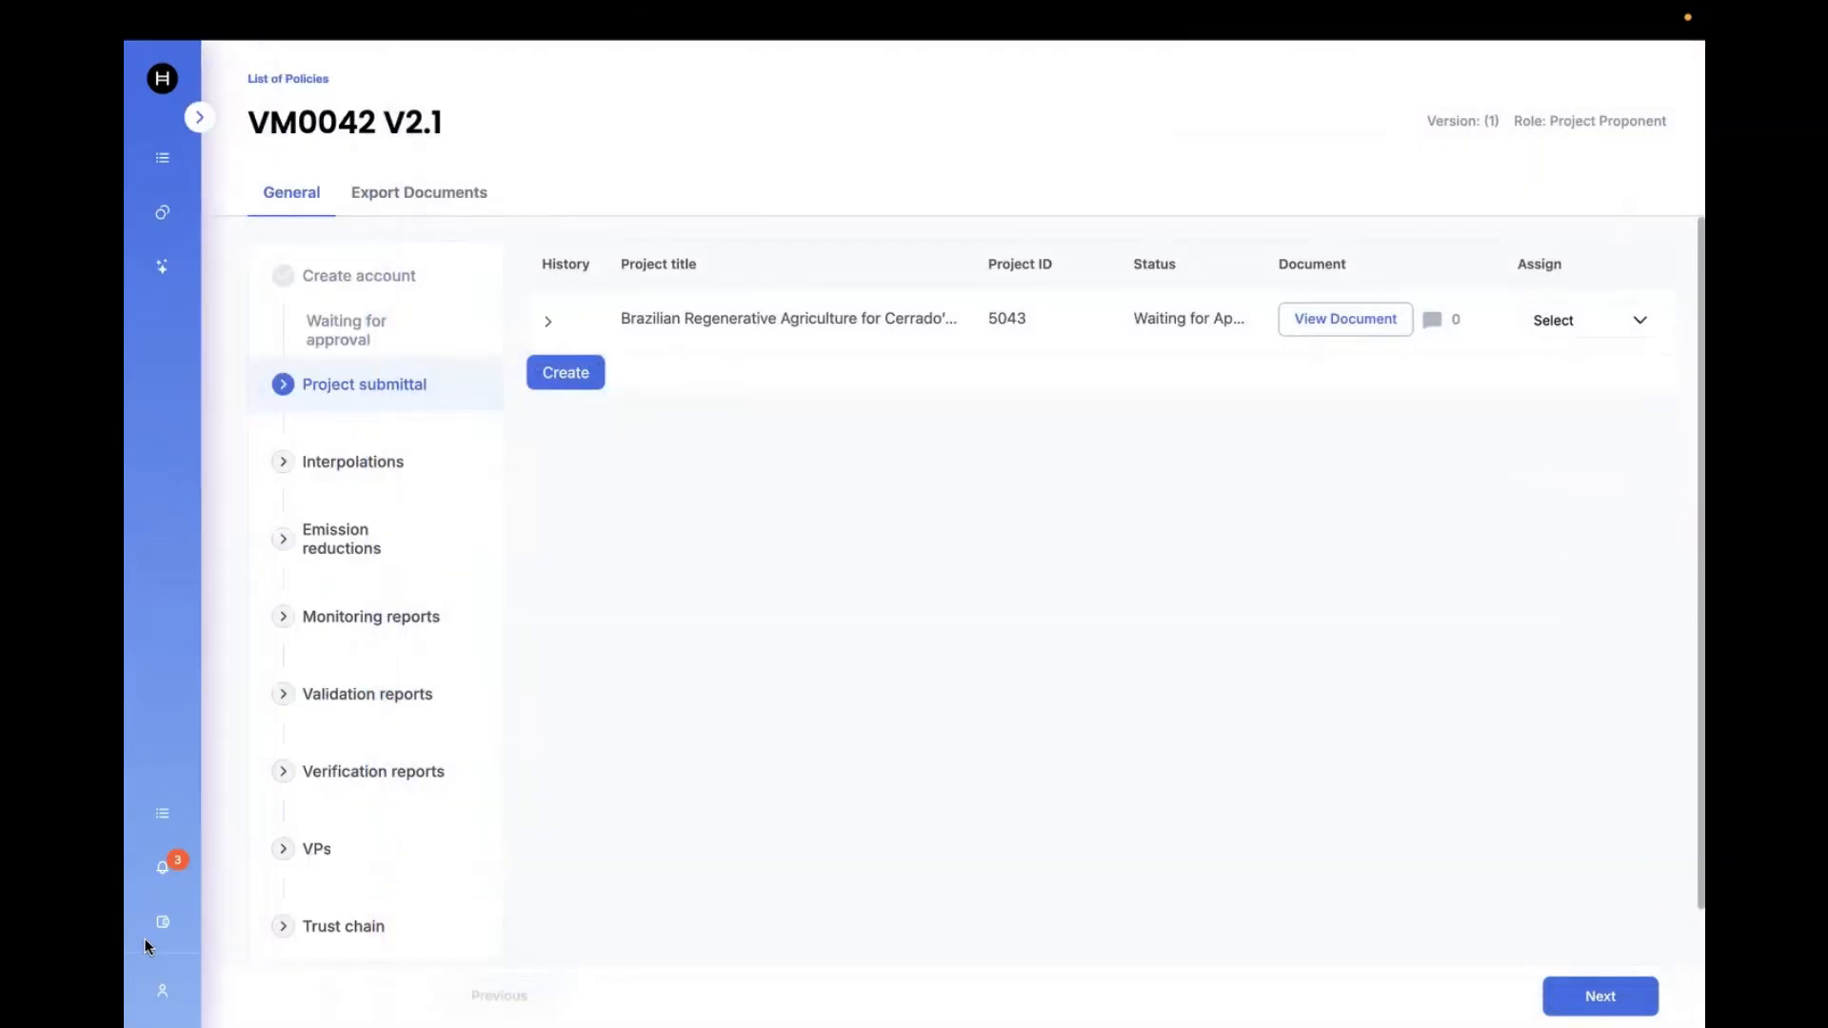
pyautogui.moveTo(153, 952)
pyautogui.moveTo(354, 990)
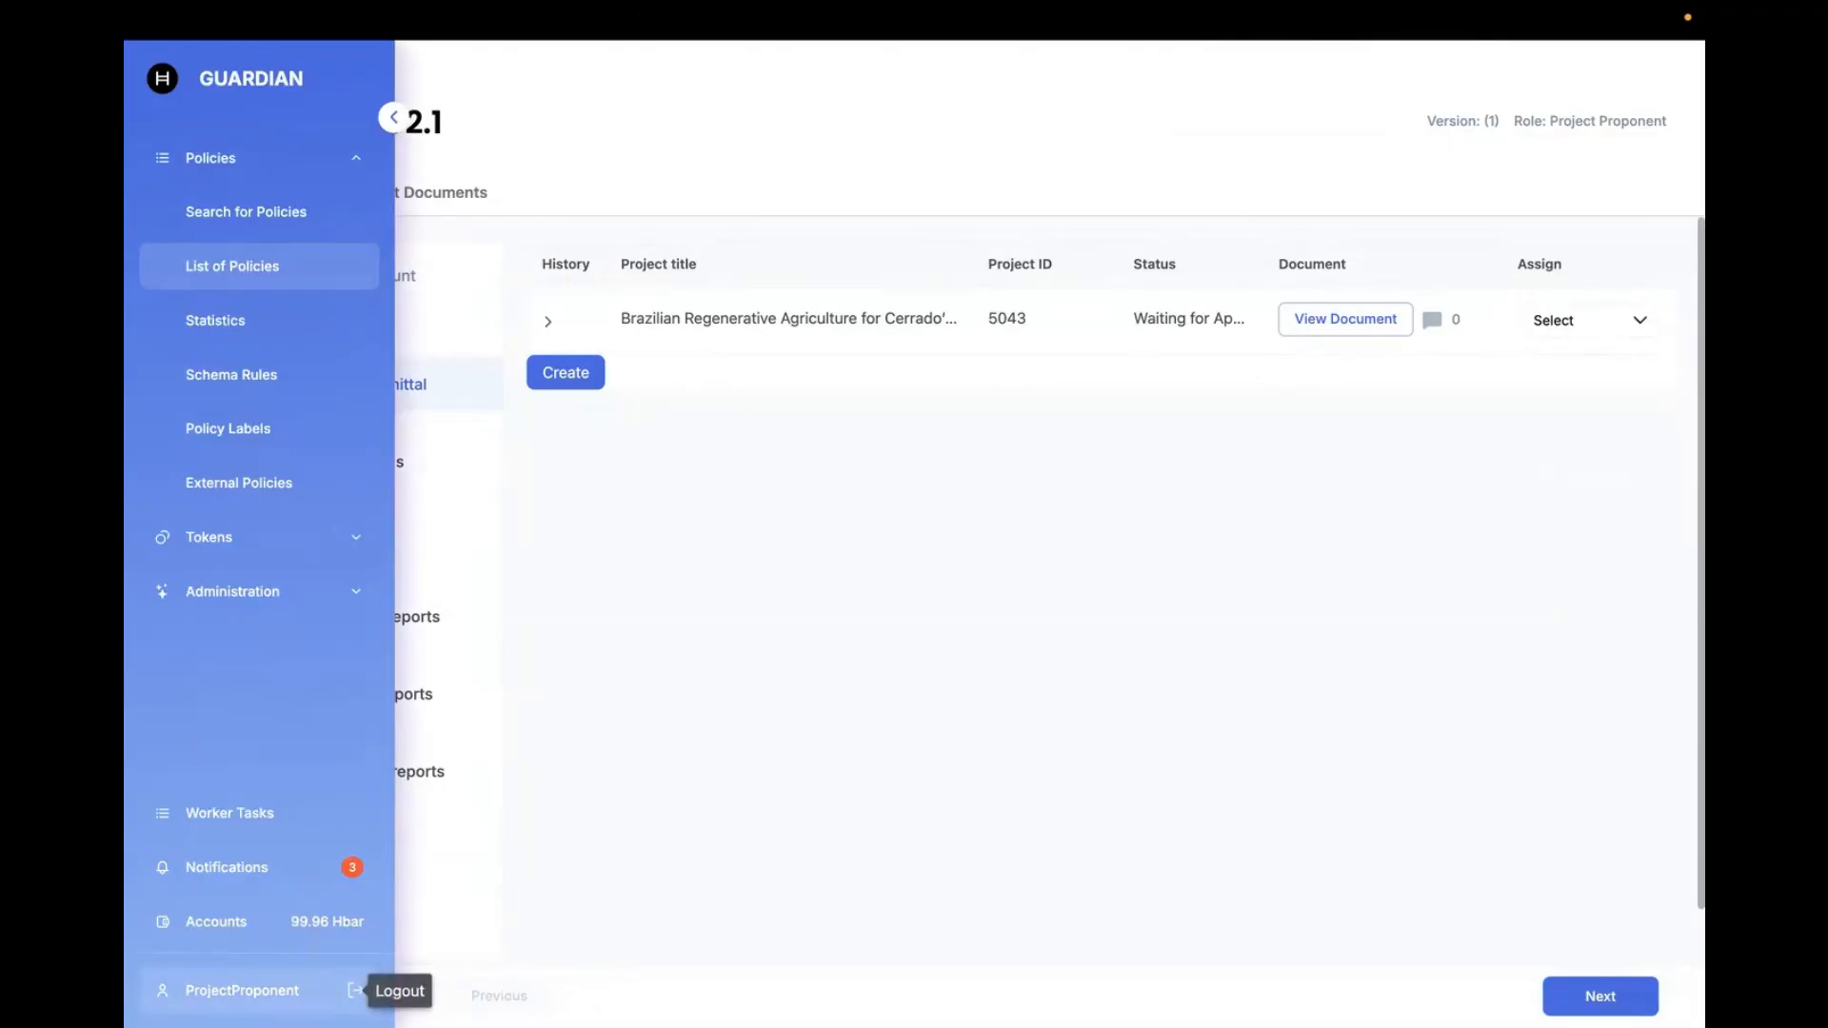
pyautogui.click(355, 991)
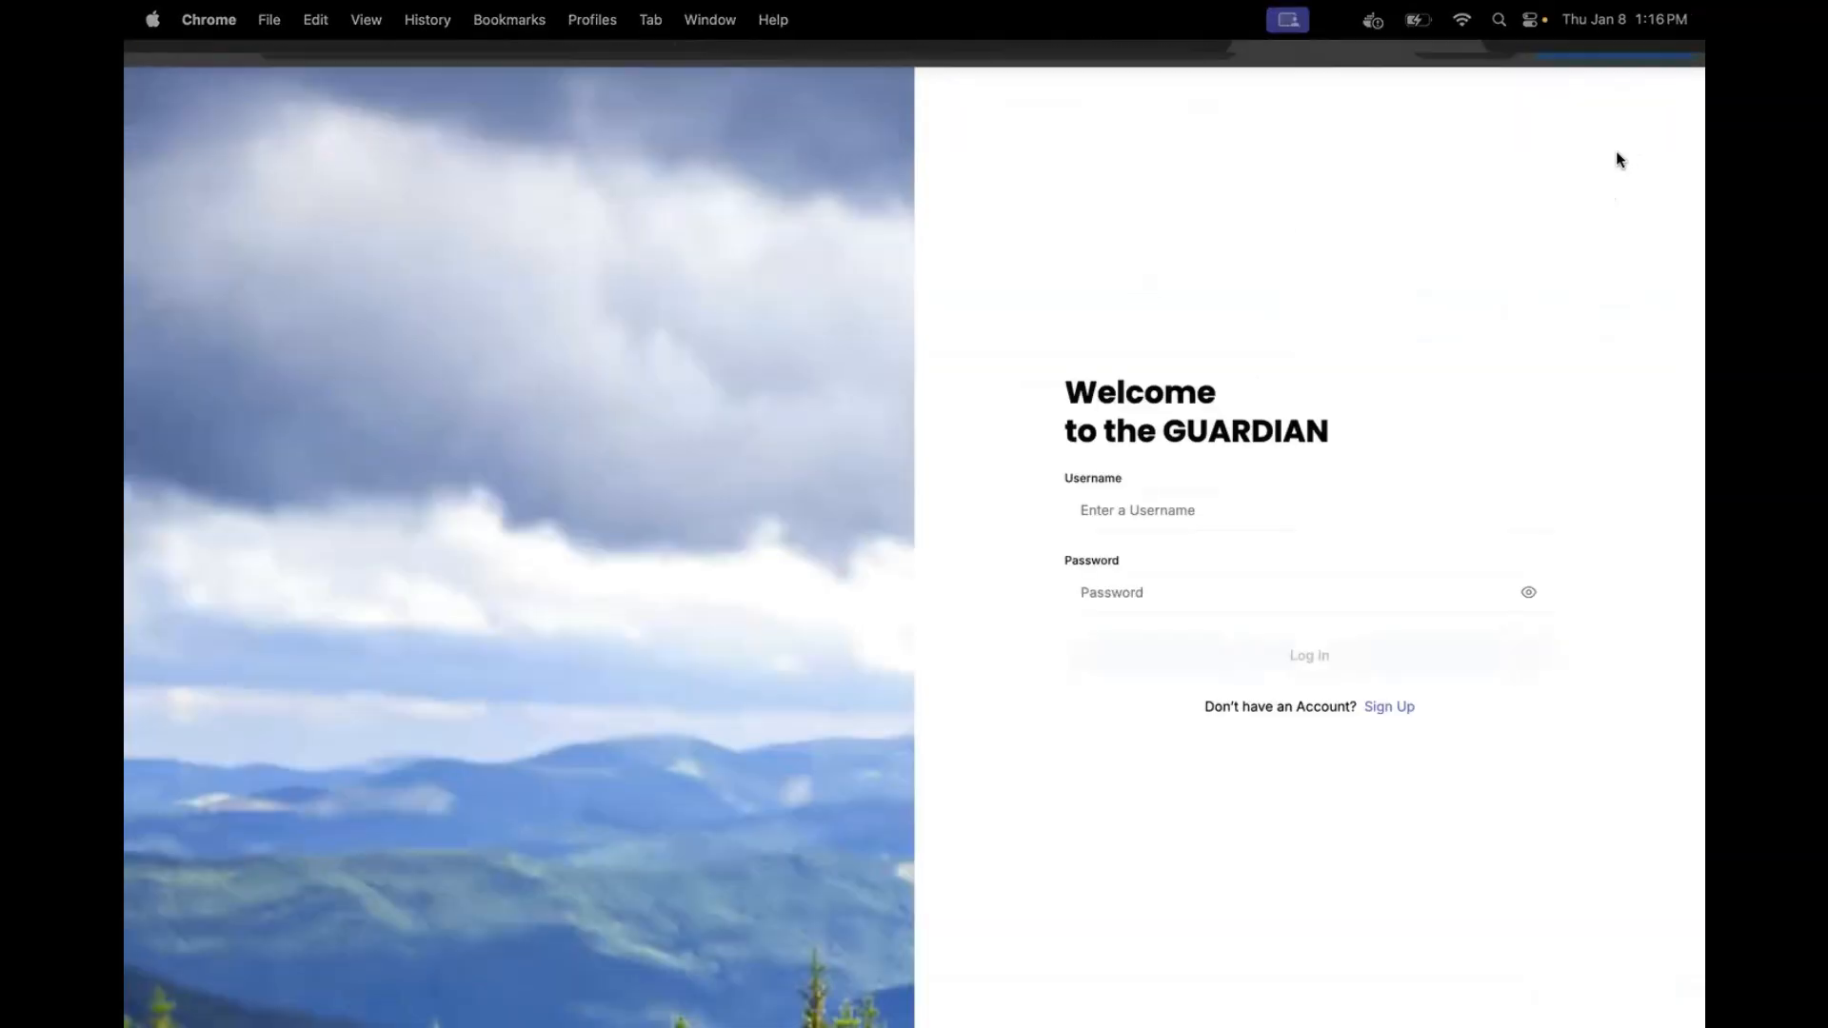
pyautogui.click(1625, 63)
pyautogui.click(1320, 126)
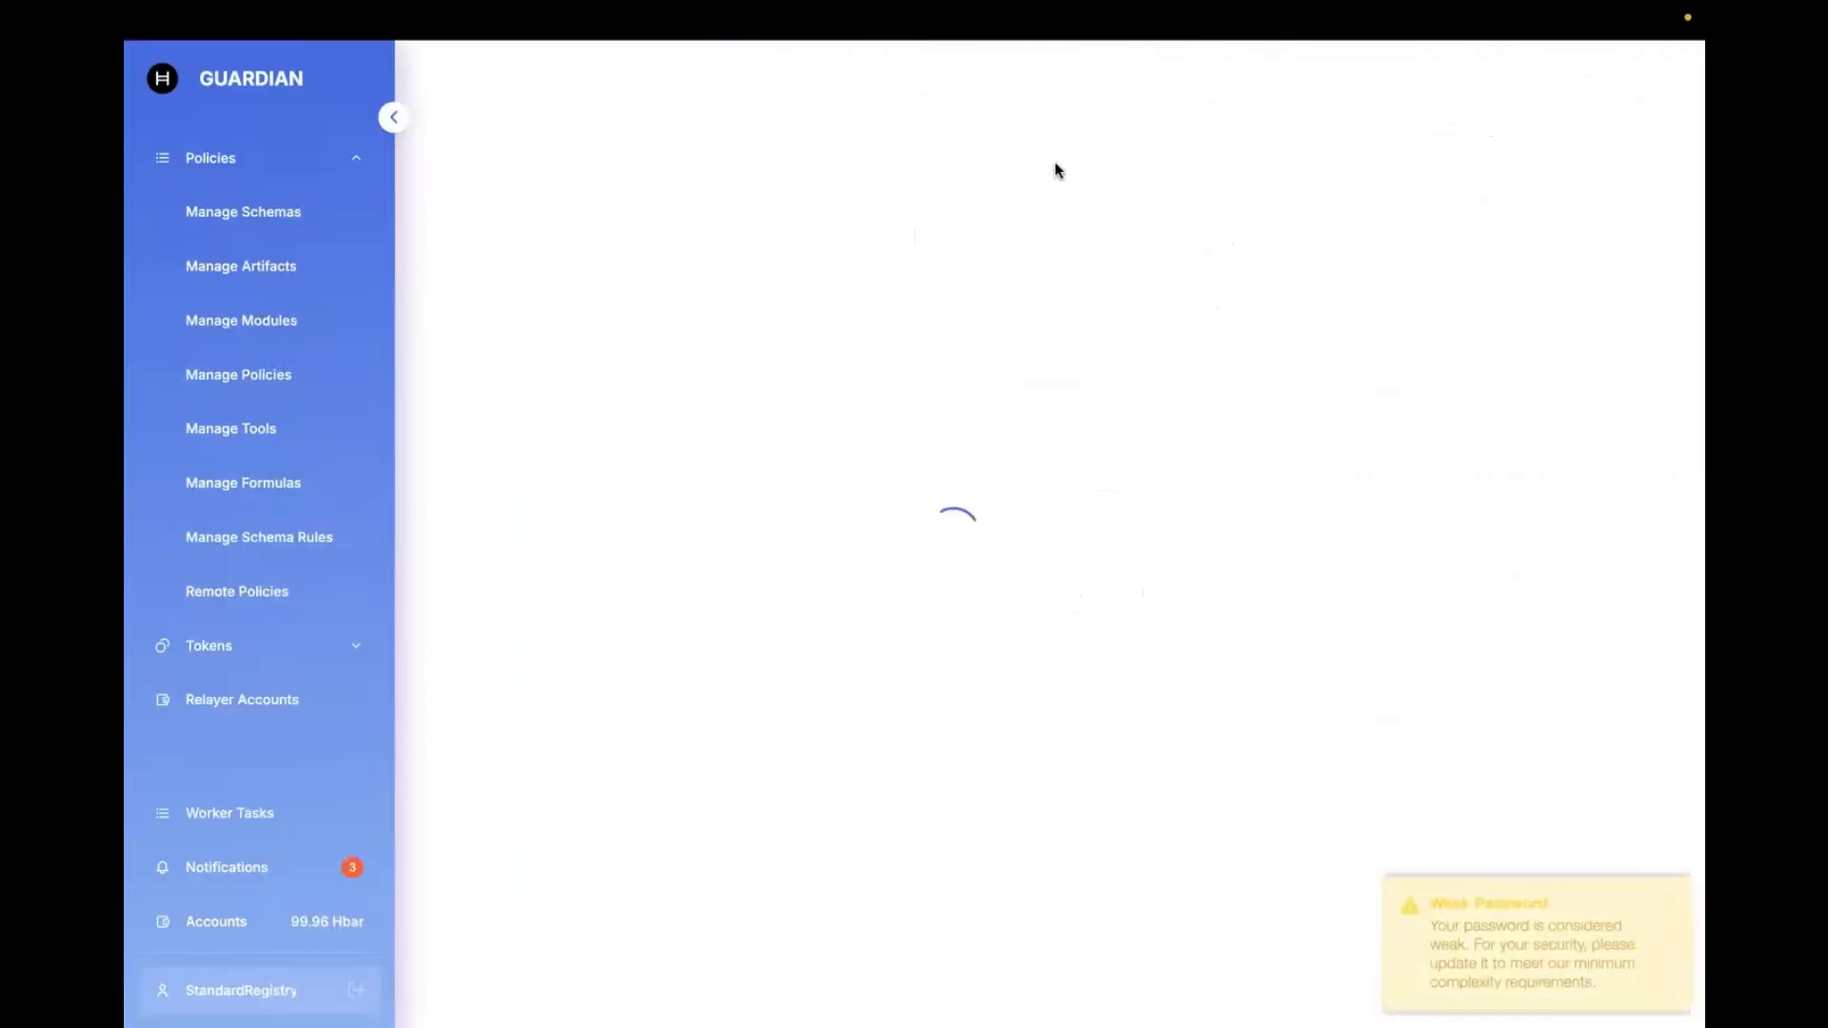
# Open the project description document of project 5043 in the VM0042 V2.1 policy and check its list of versions
pyautogui.click(272, 373)
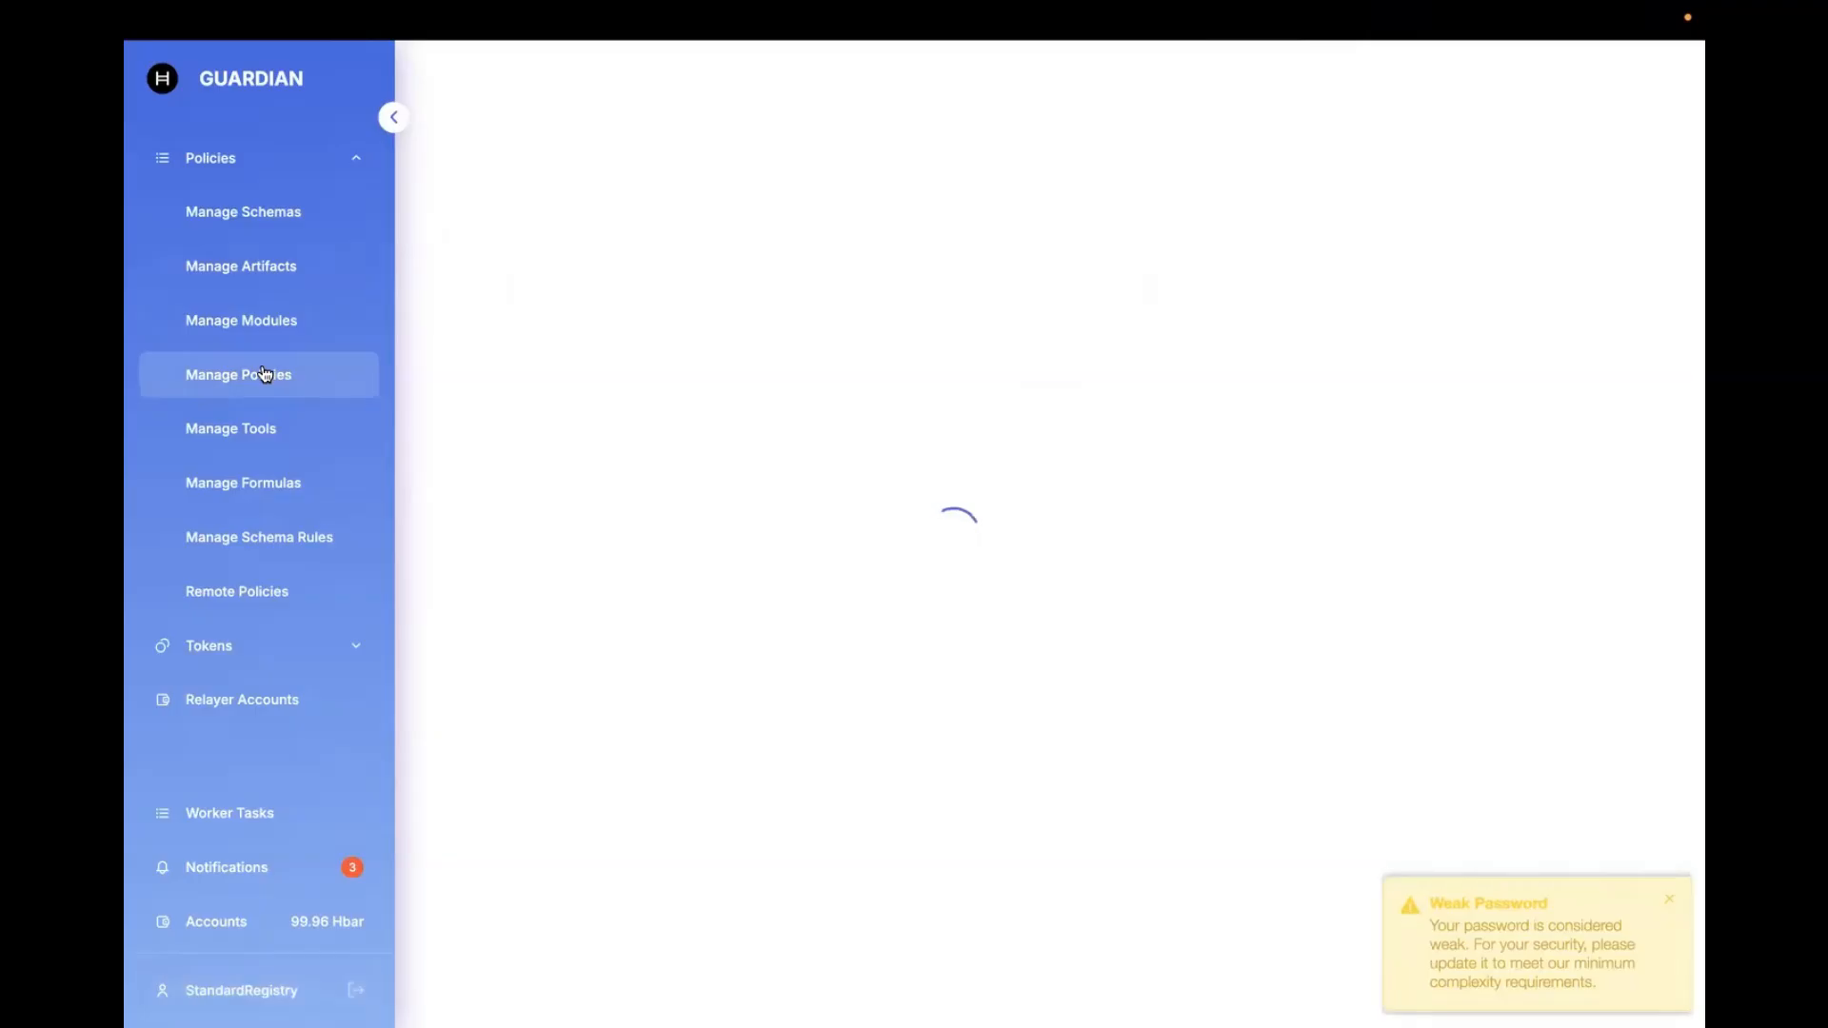
pyautogui.click(608, 360)
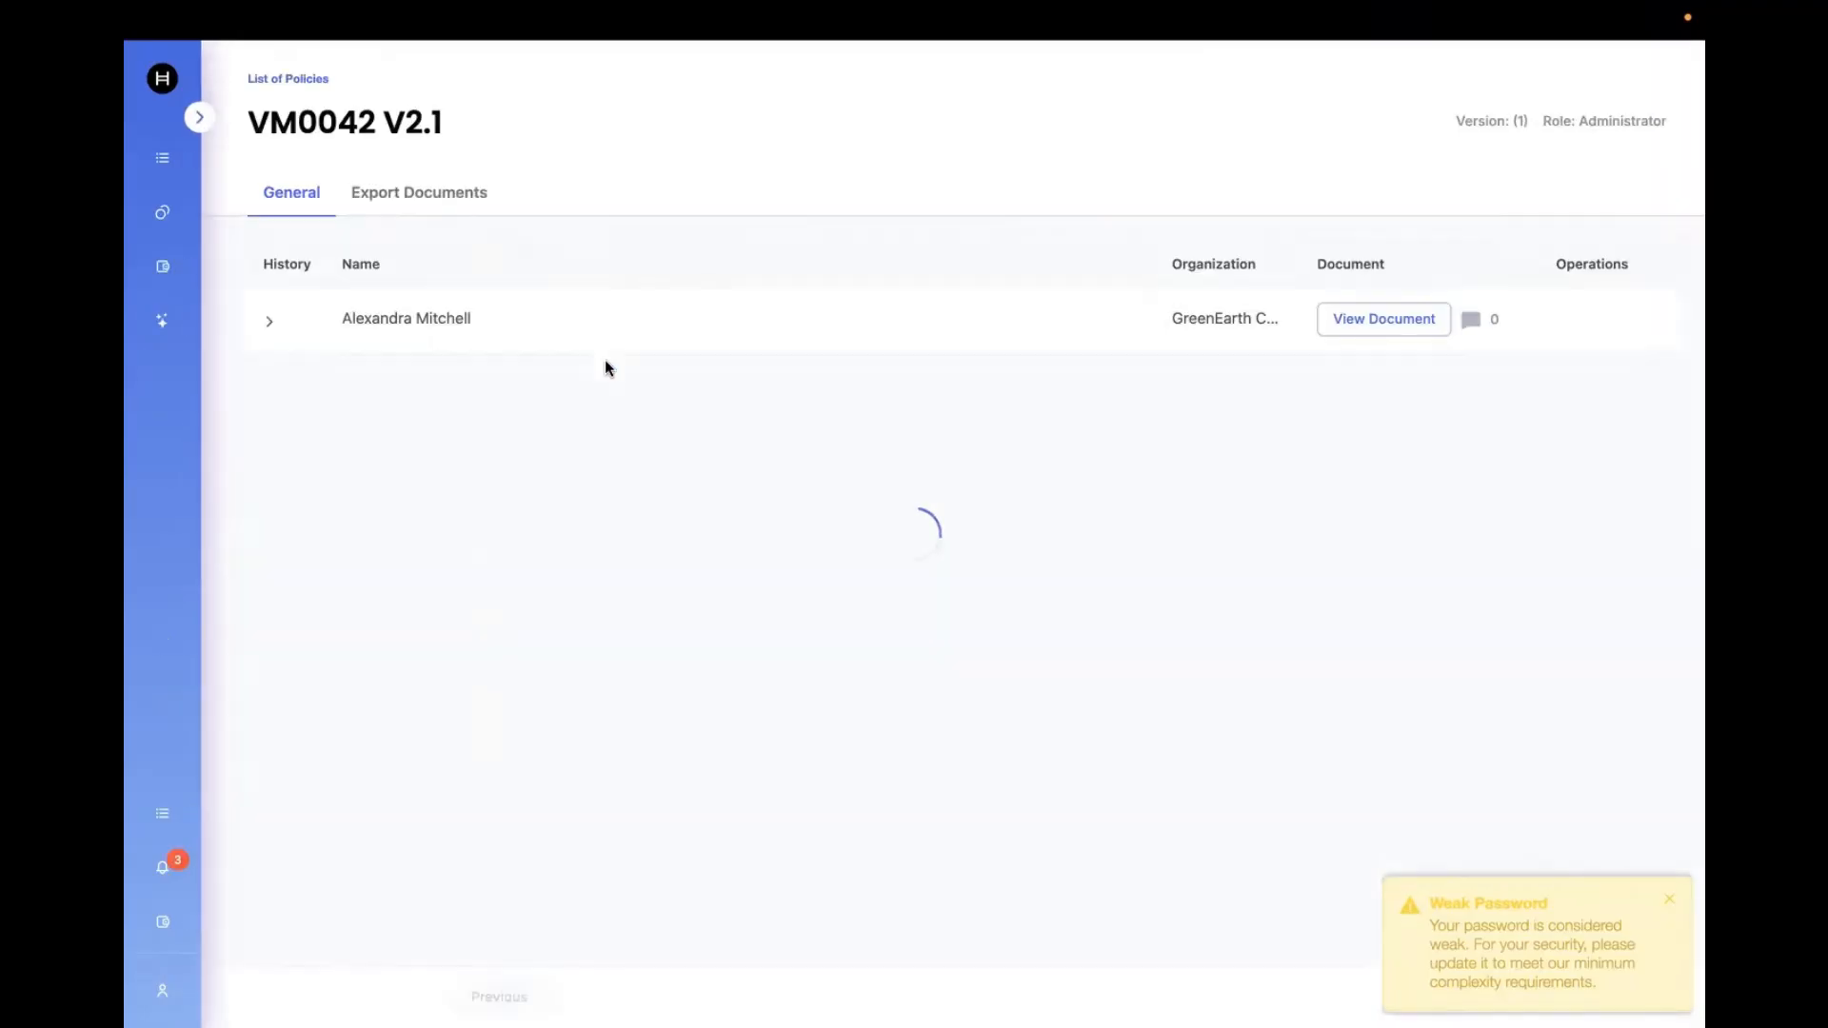
pyautogui.click(375, 436)
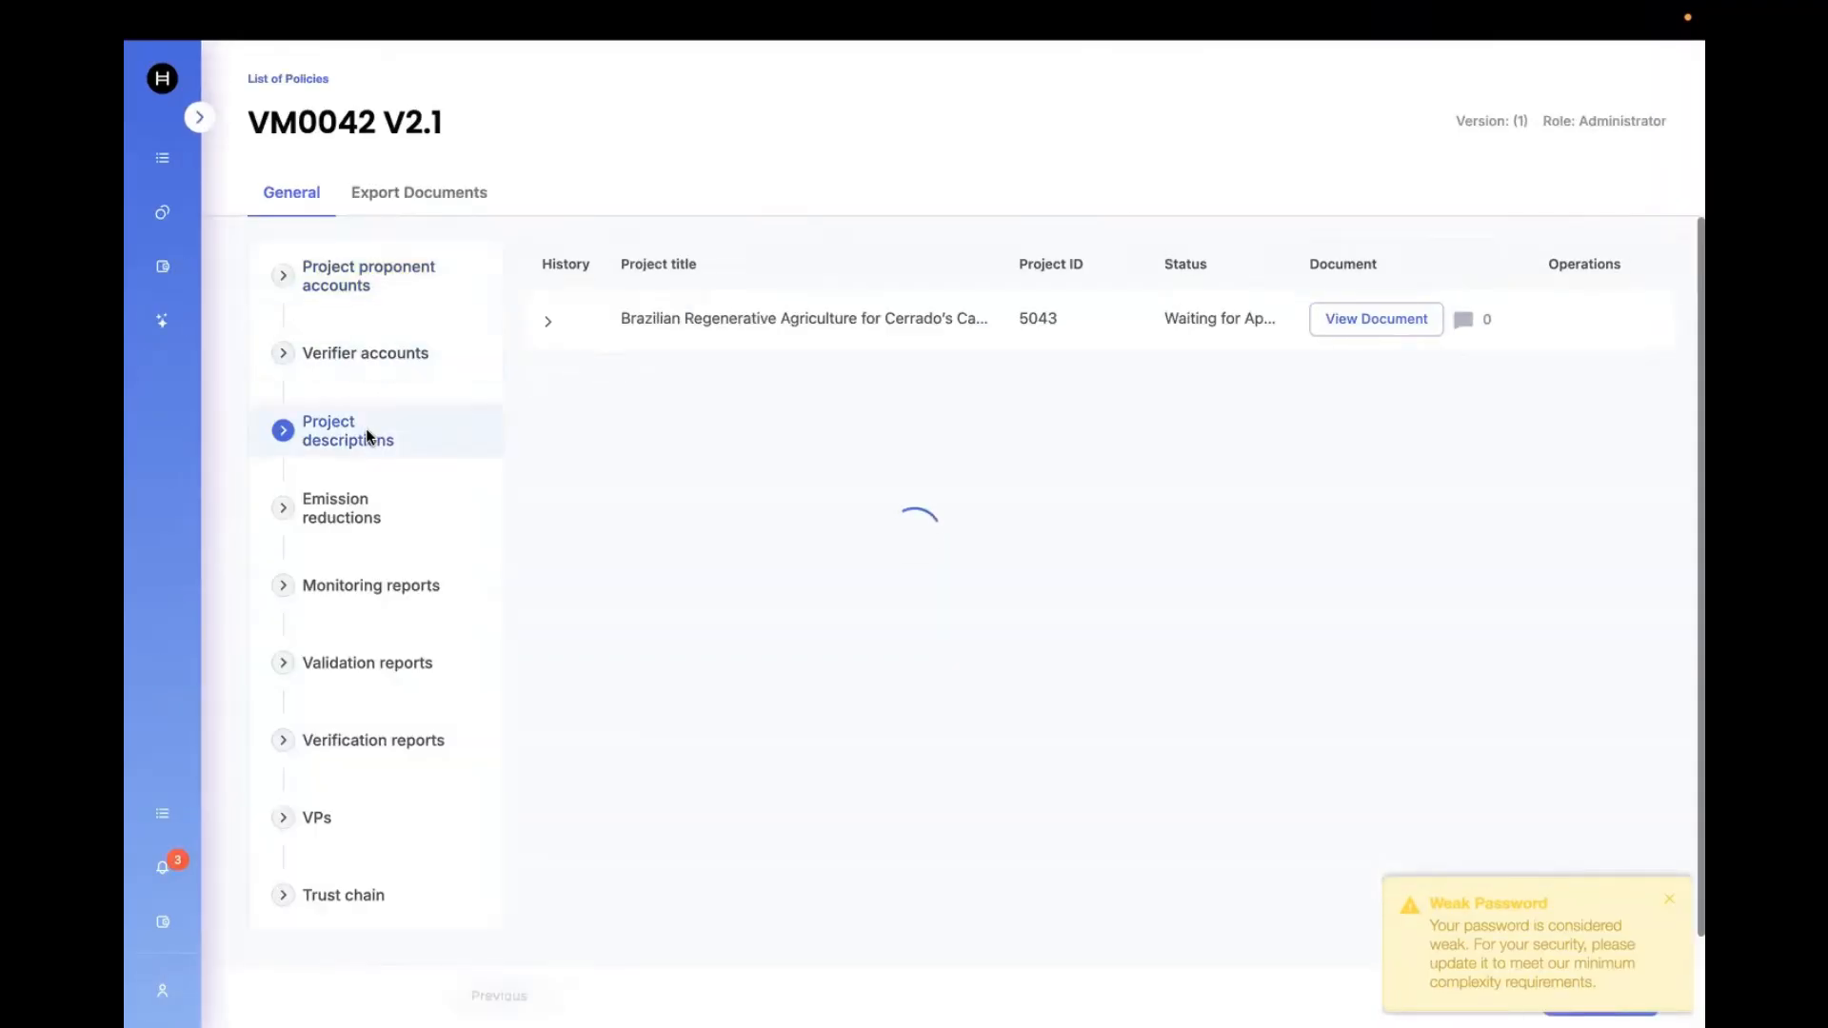
pyautogui.click(1368, 319)
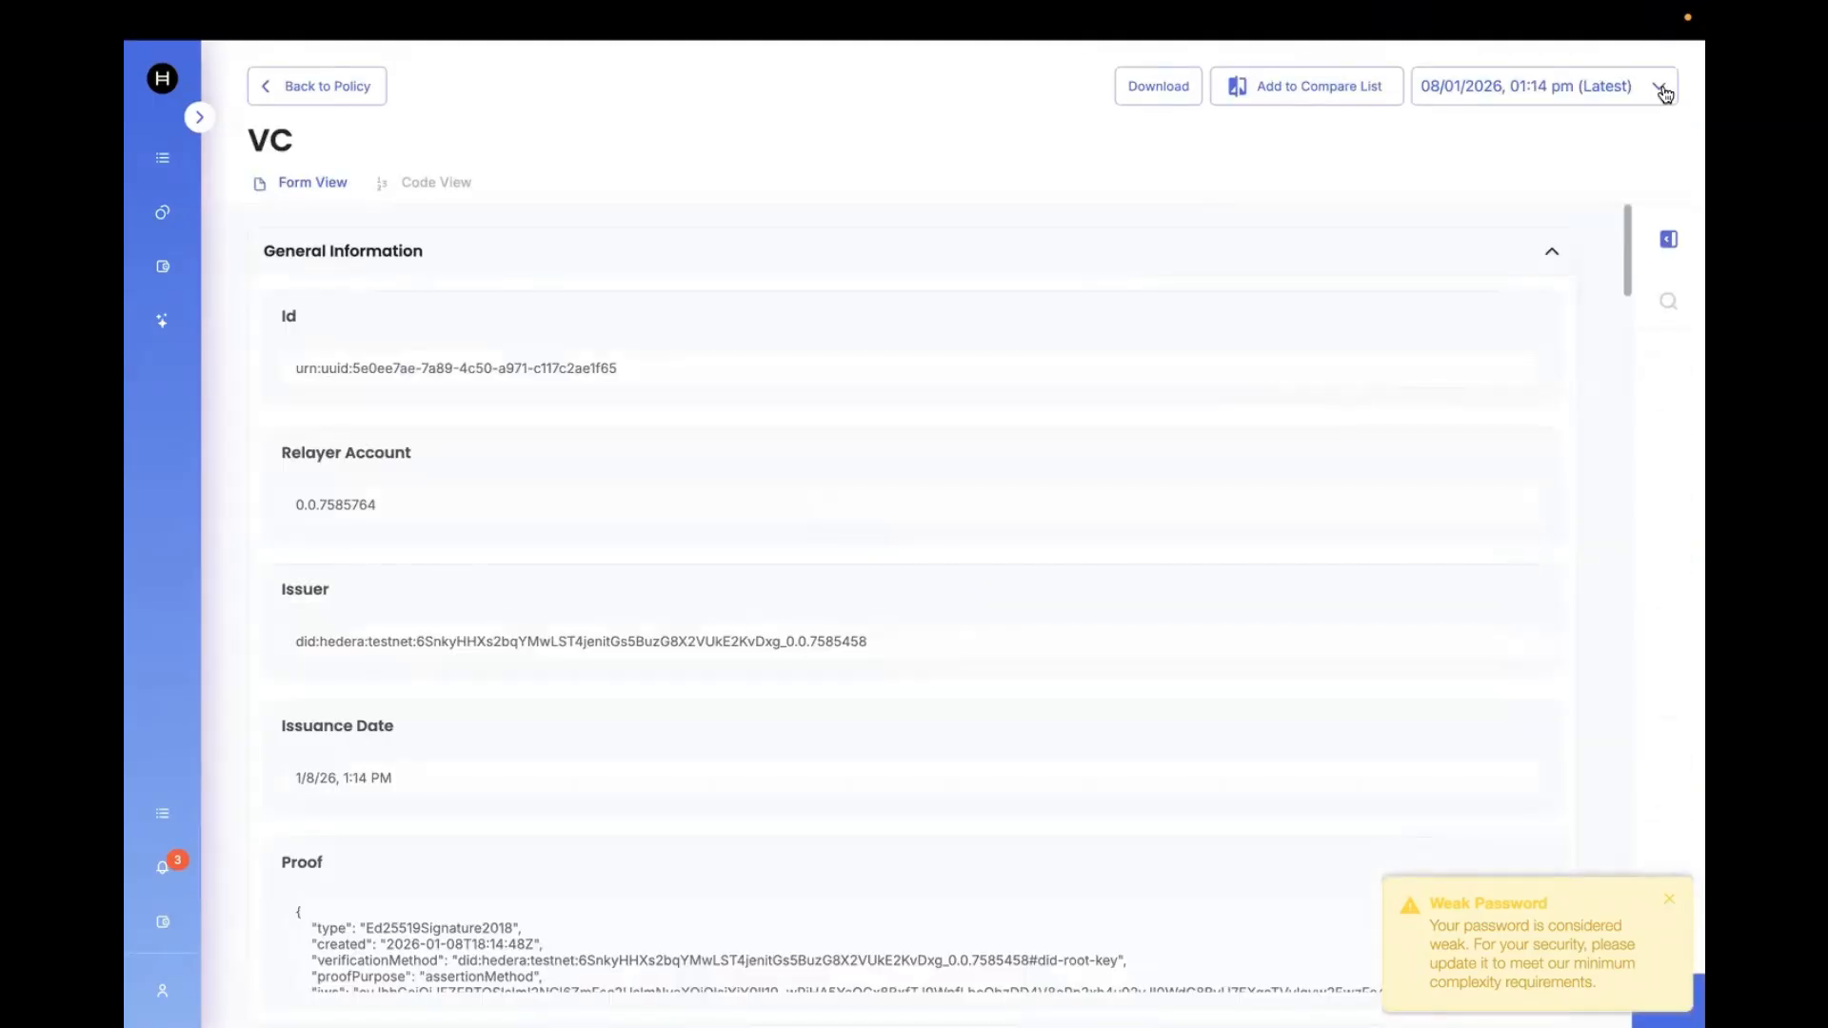
pyautogui.click(1661, 88)
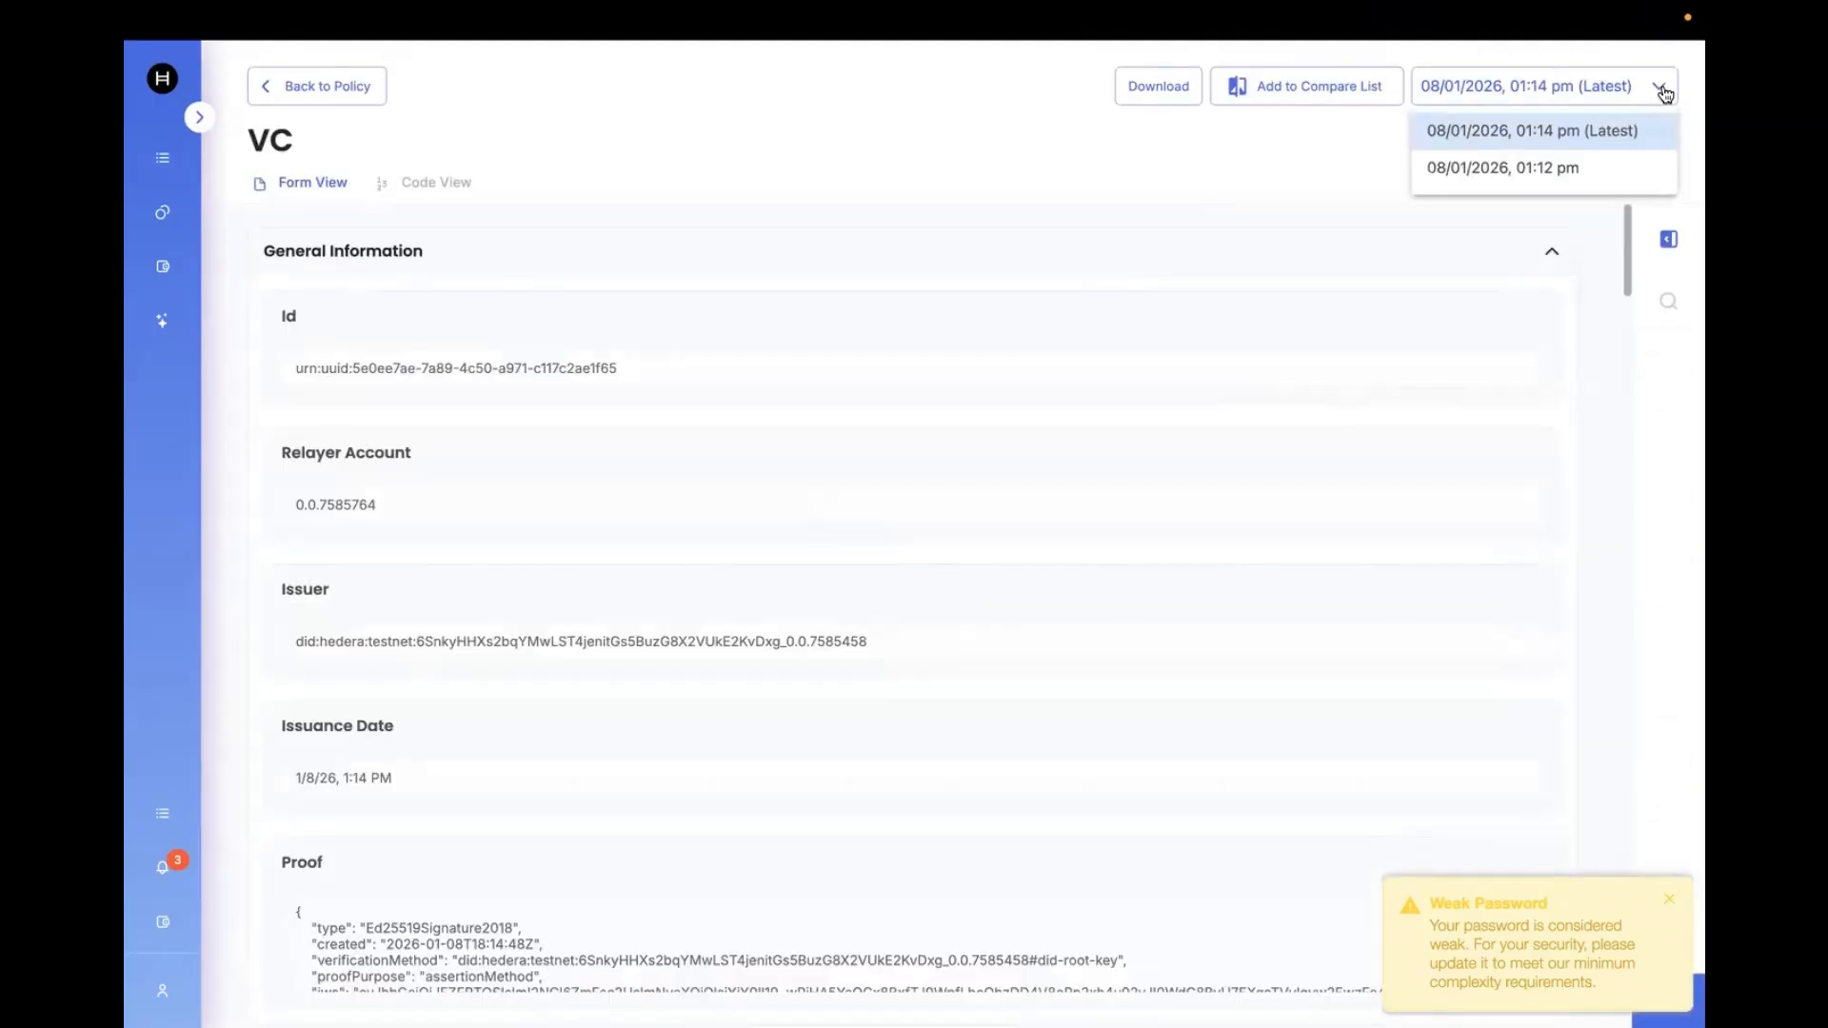
pyautogui.click(1341, 134)
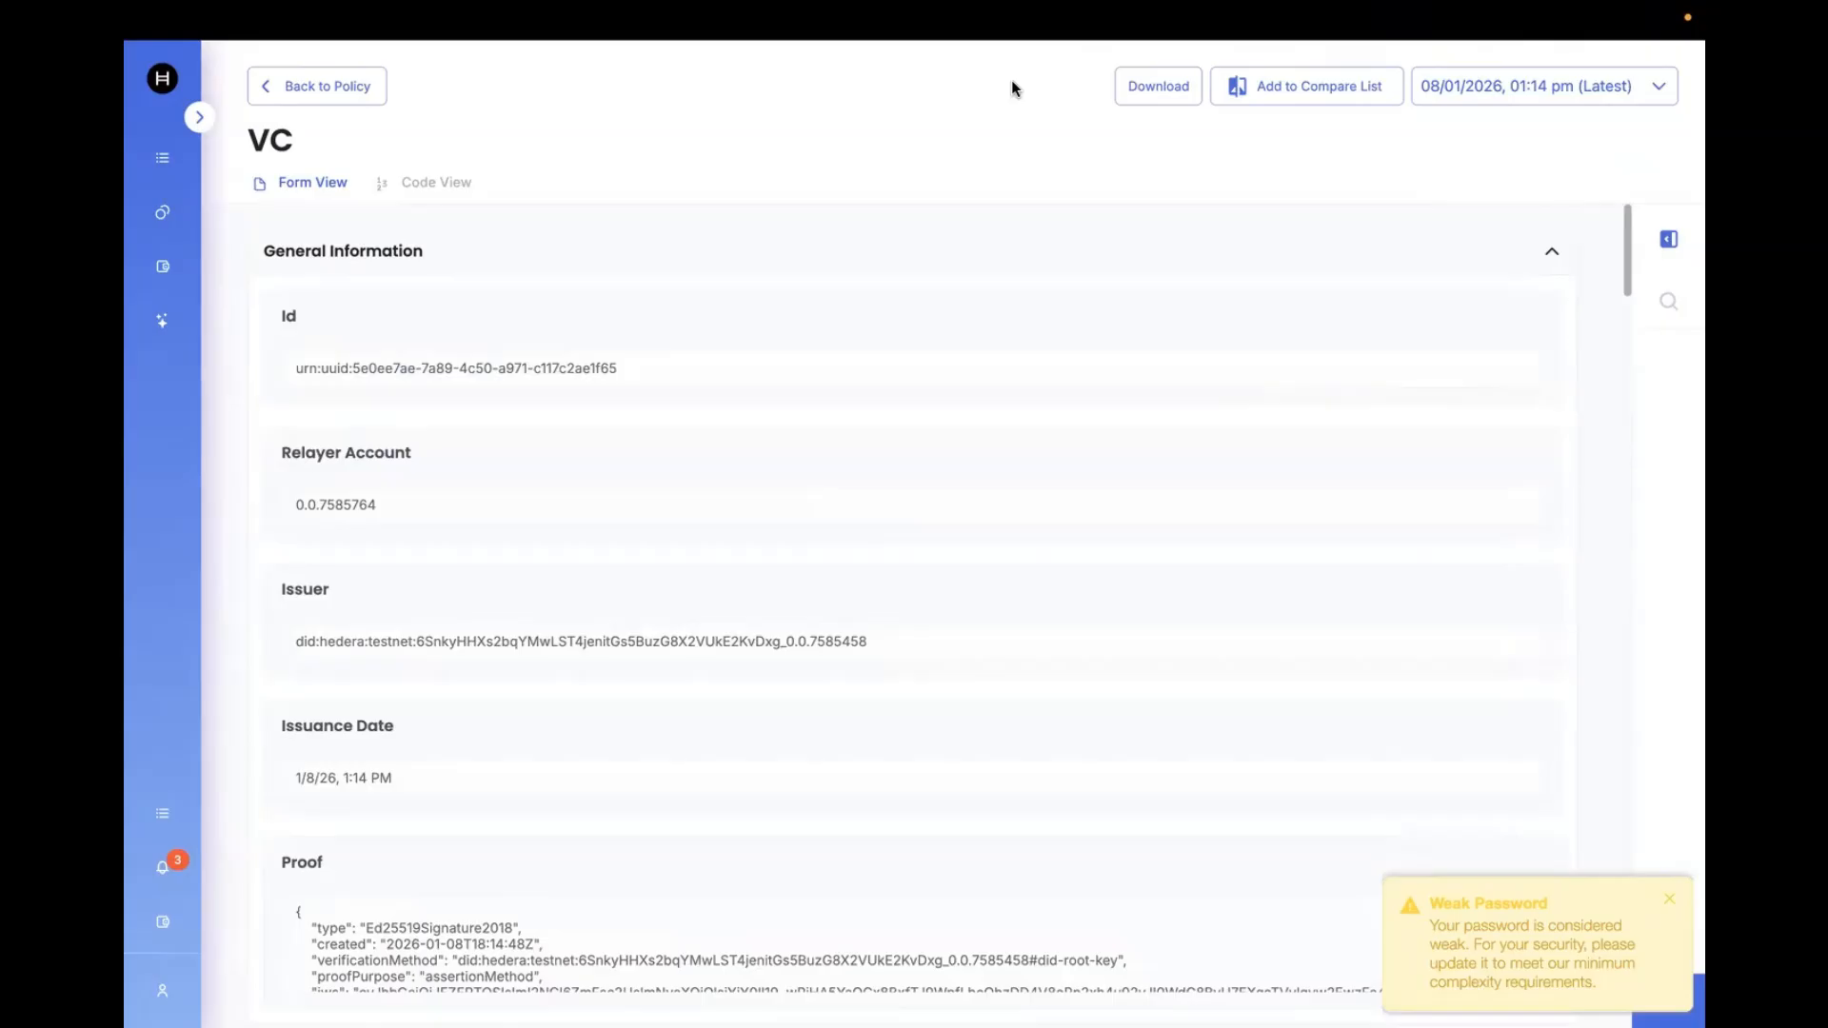
pyautogui.scroll(-1, 863, 722)
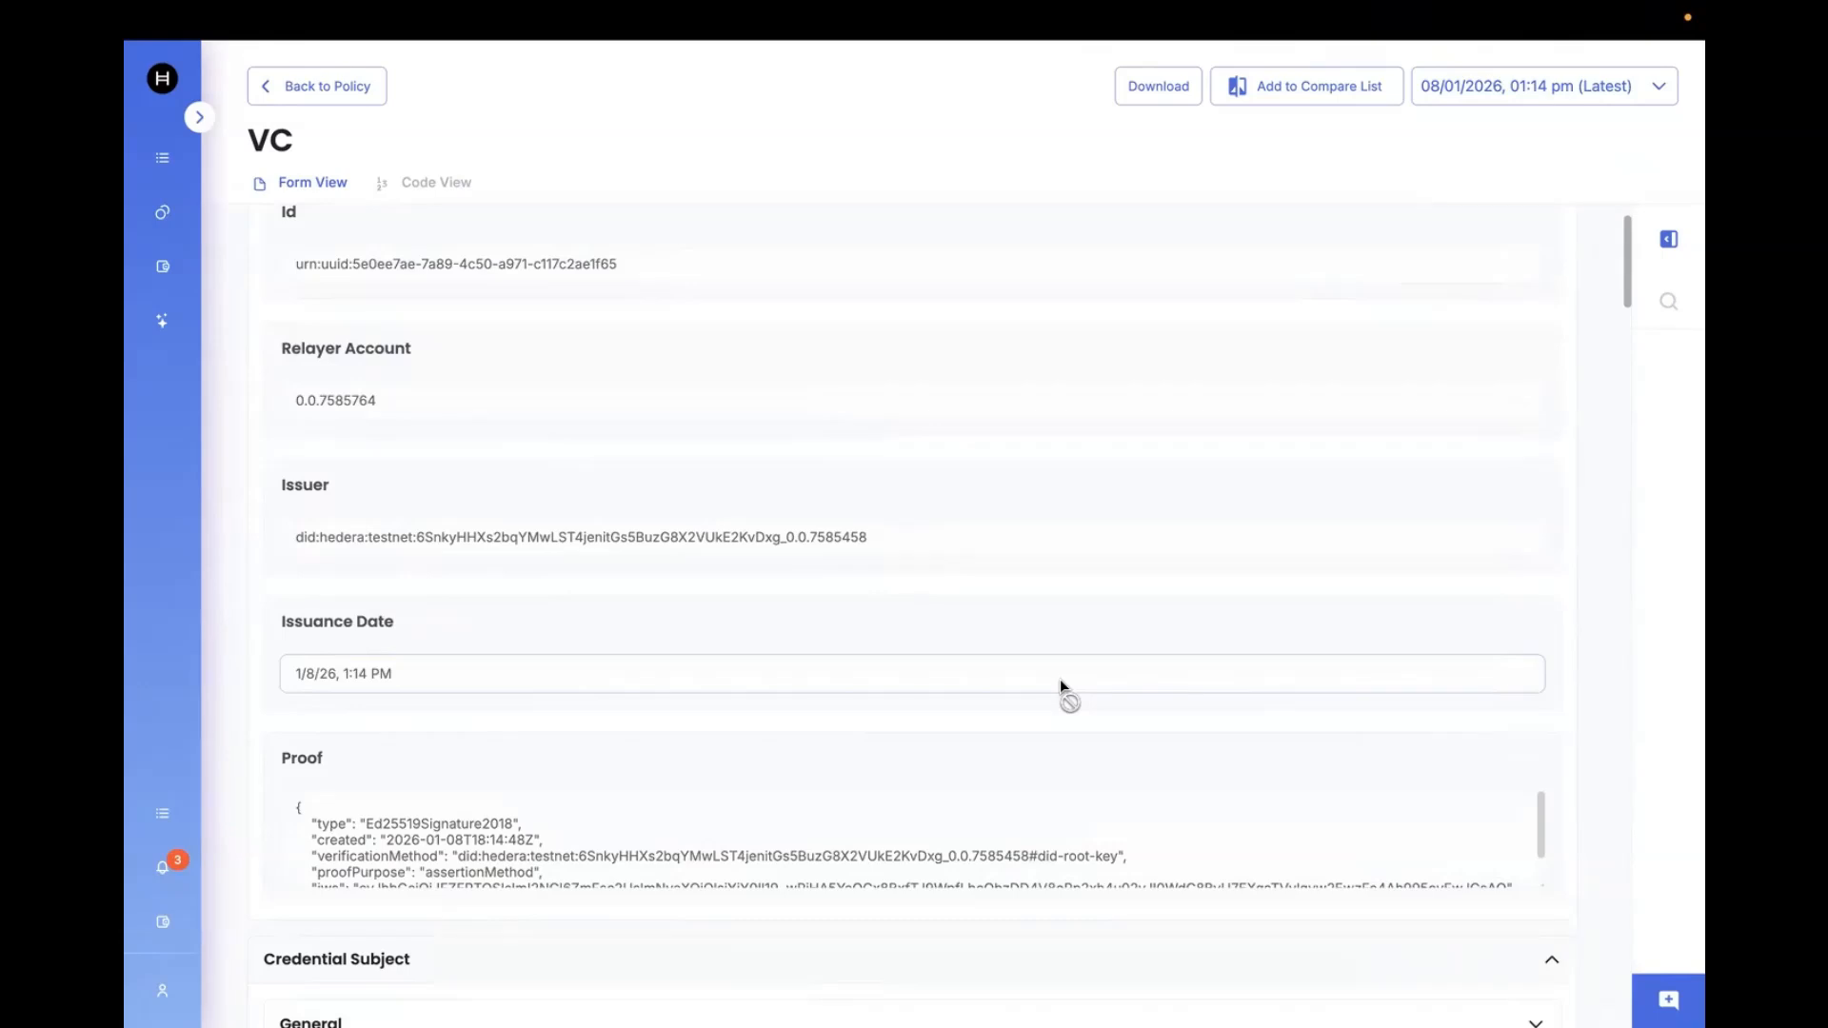
# Switch to the Guardian documentation in the browser and review the Data Entry Updatability overview and its Demo using UI page
pyautogui.moveTo(1095, 3)
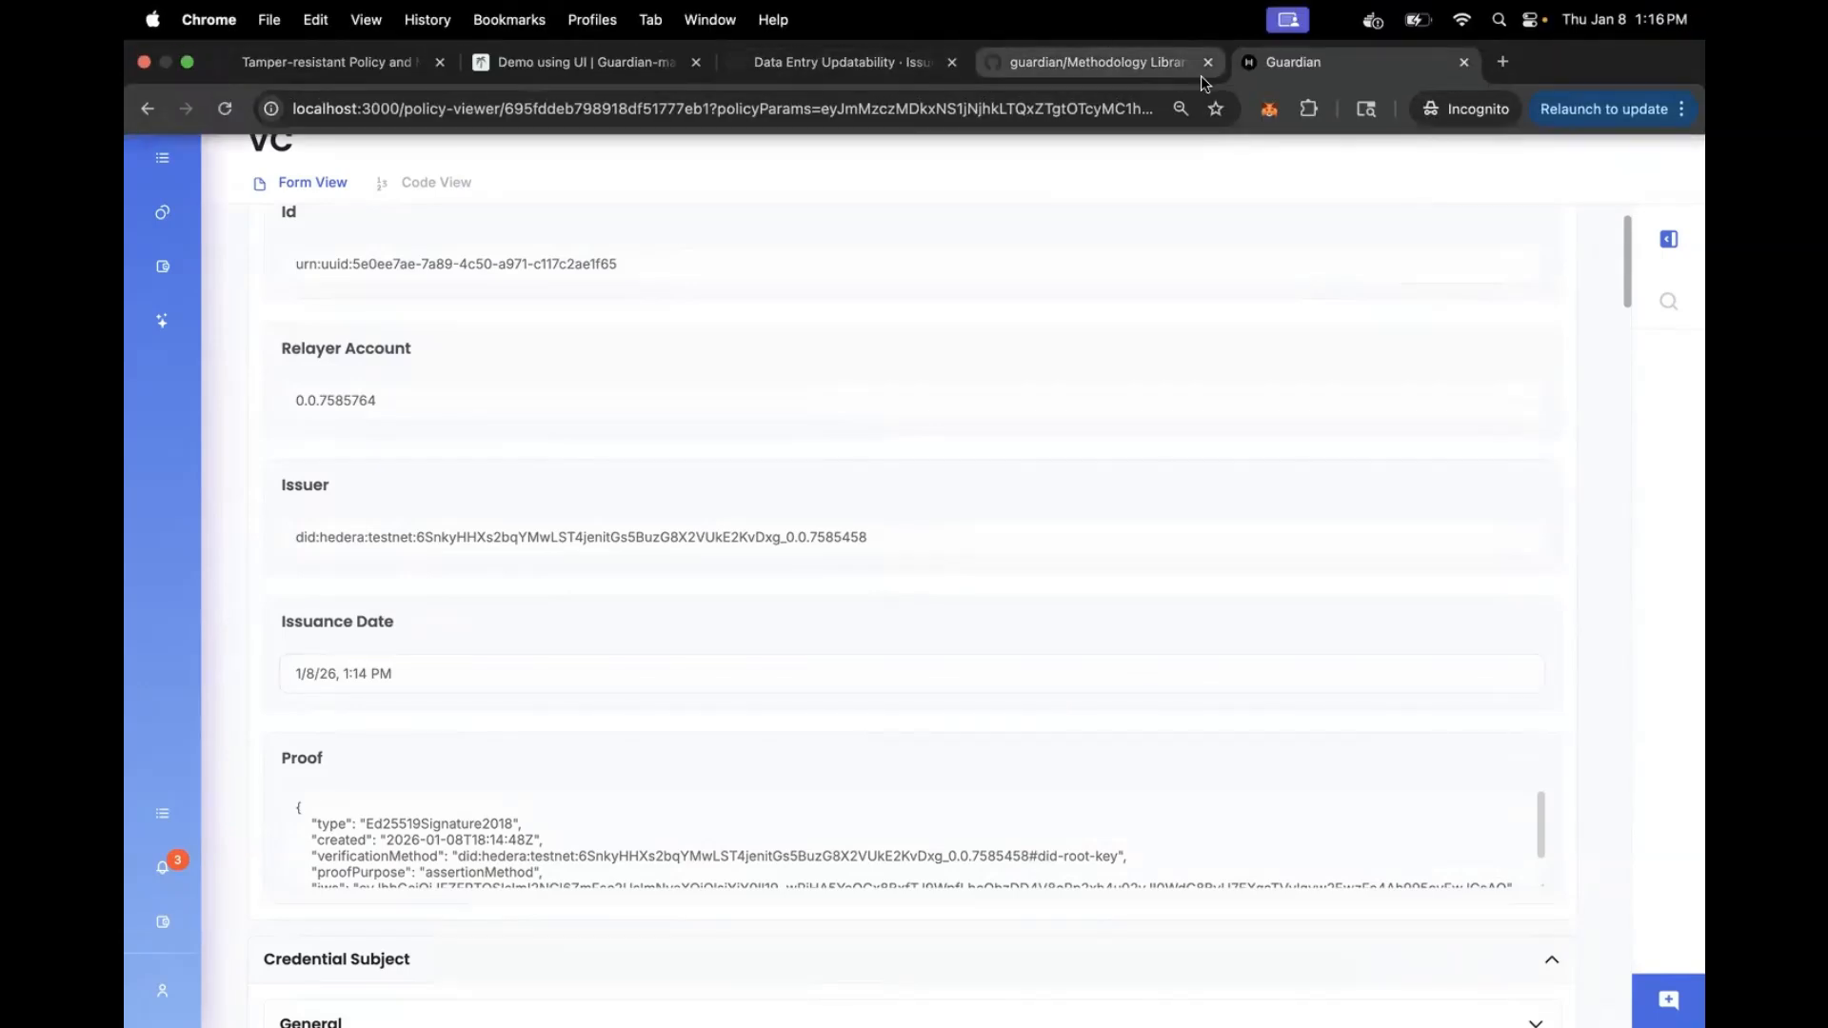
pyautogui.click(602, 60)
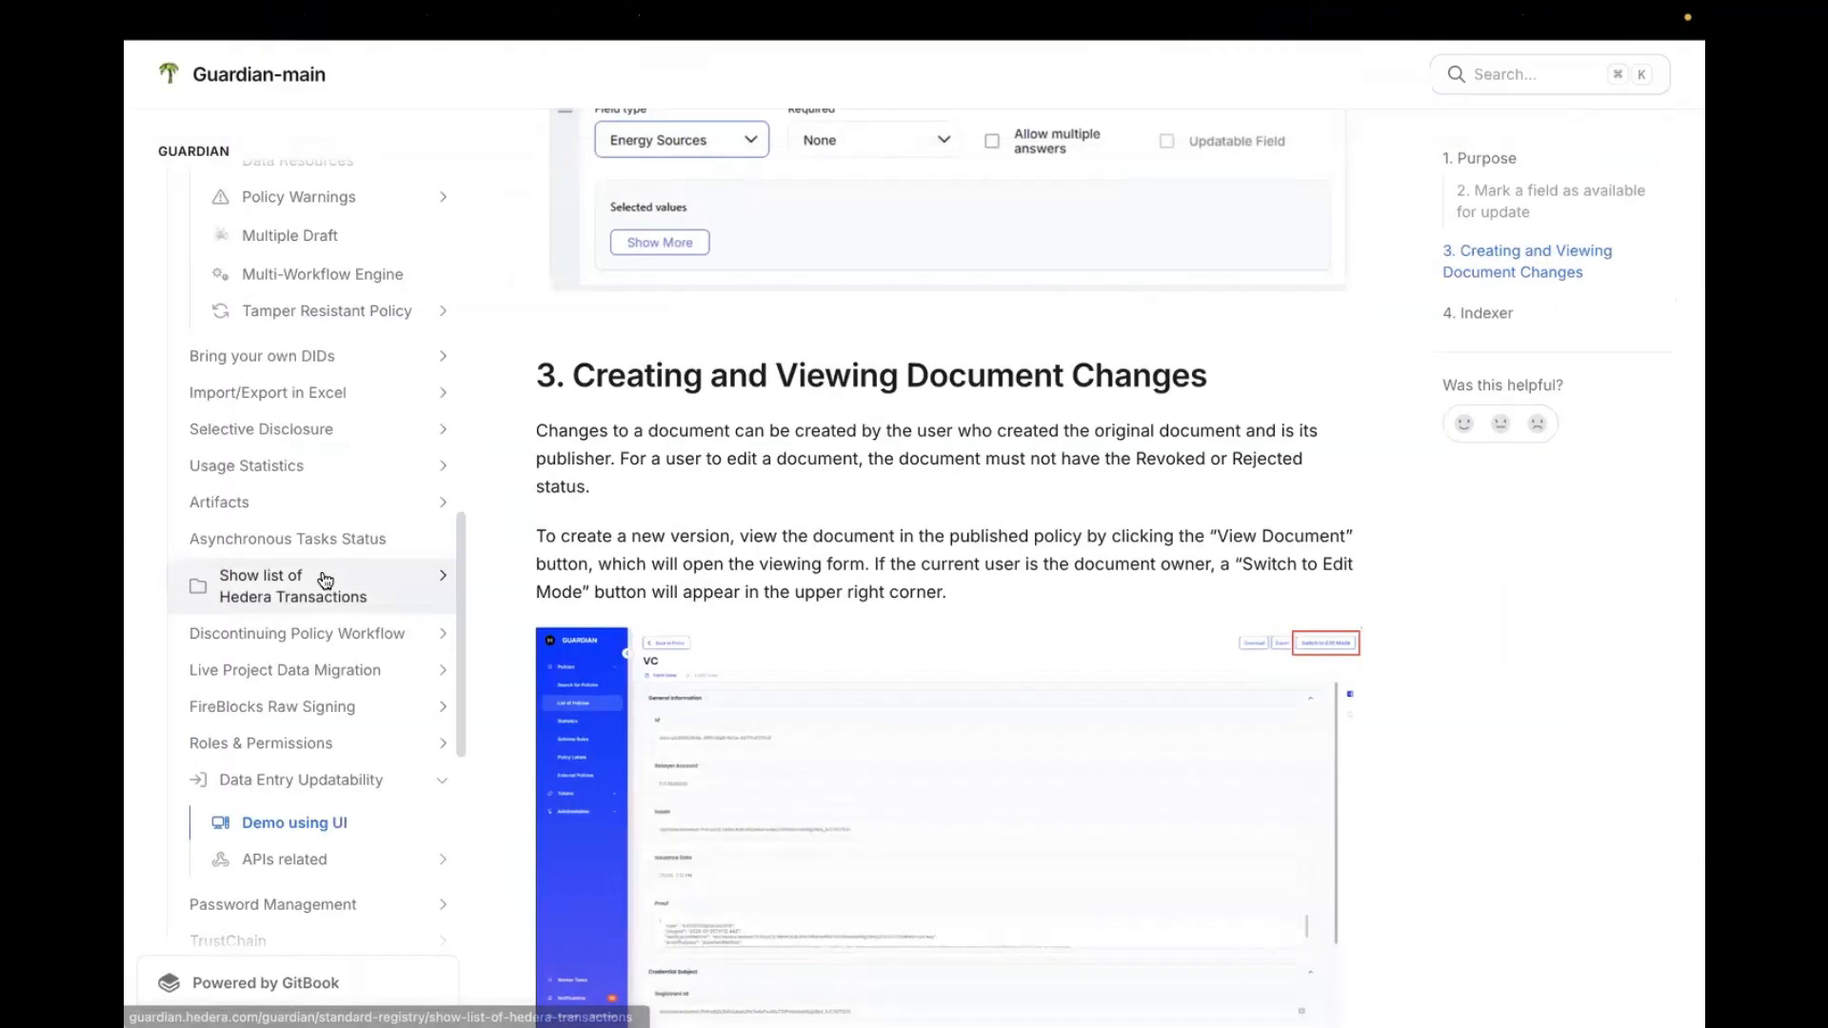
pyautogui.click(310, 782)
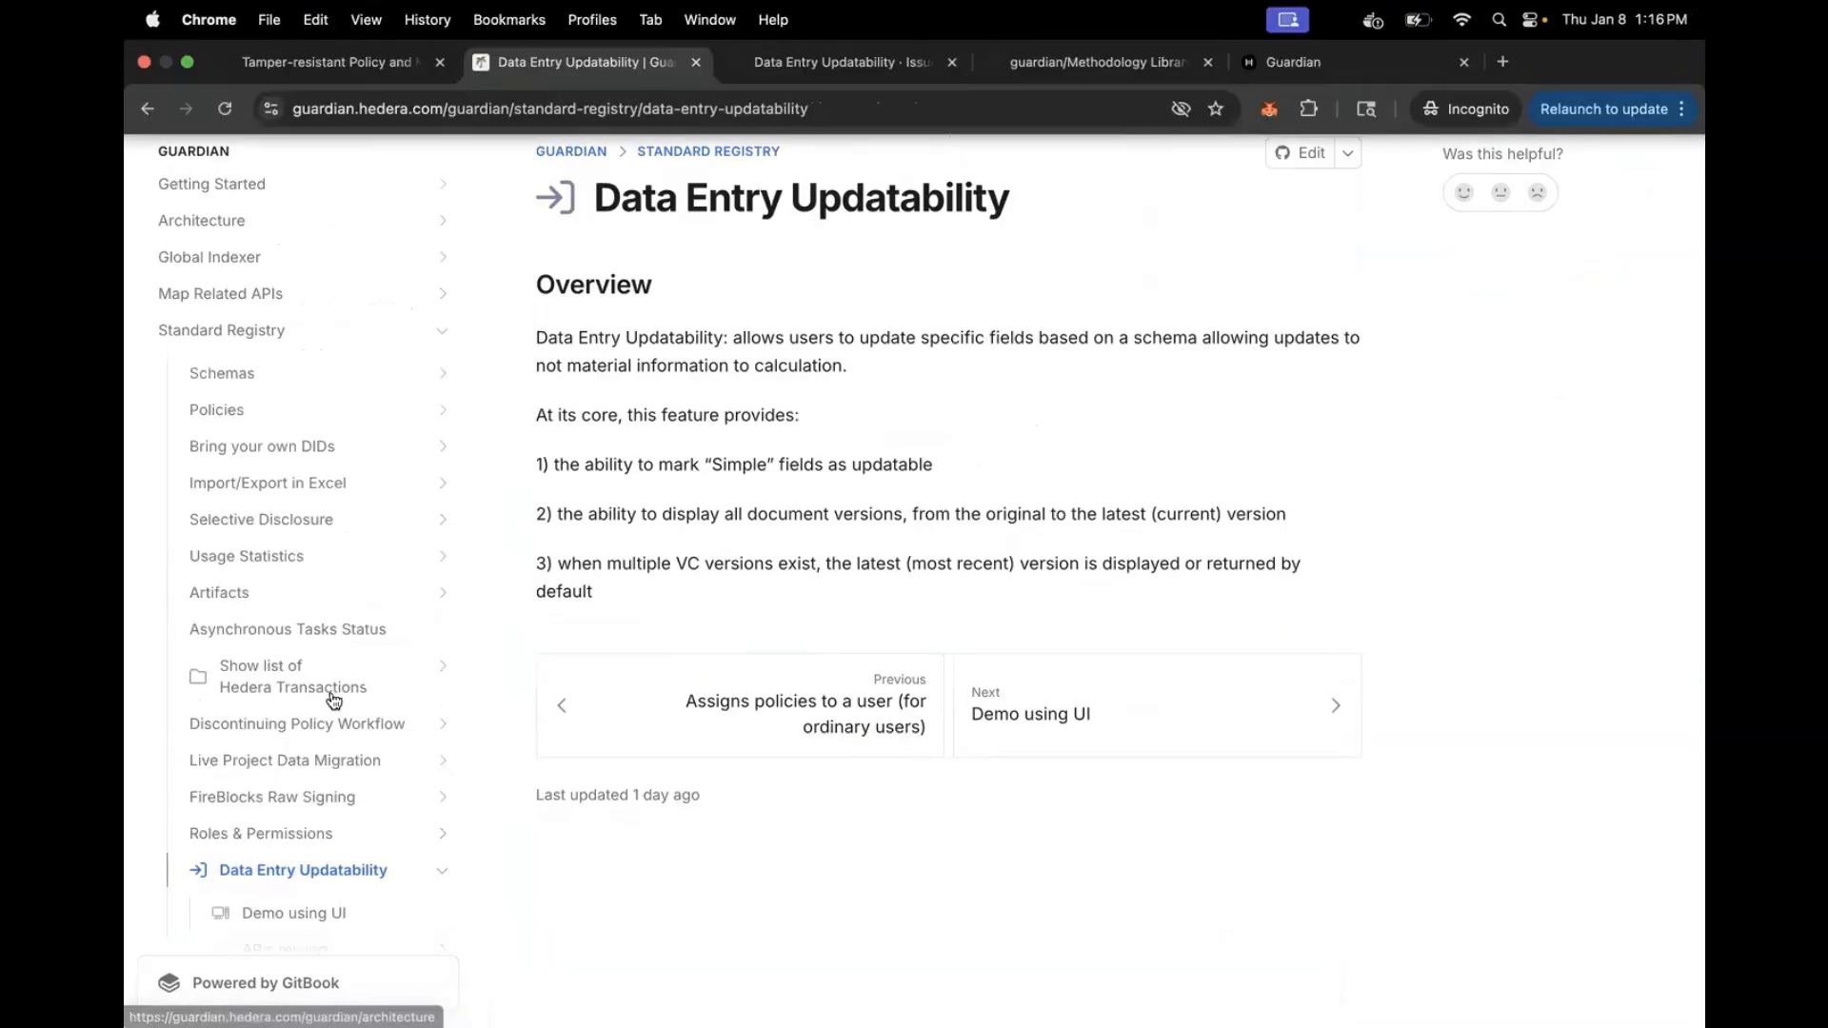
pyautogui.scroll(-2, 328, 870)
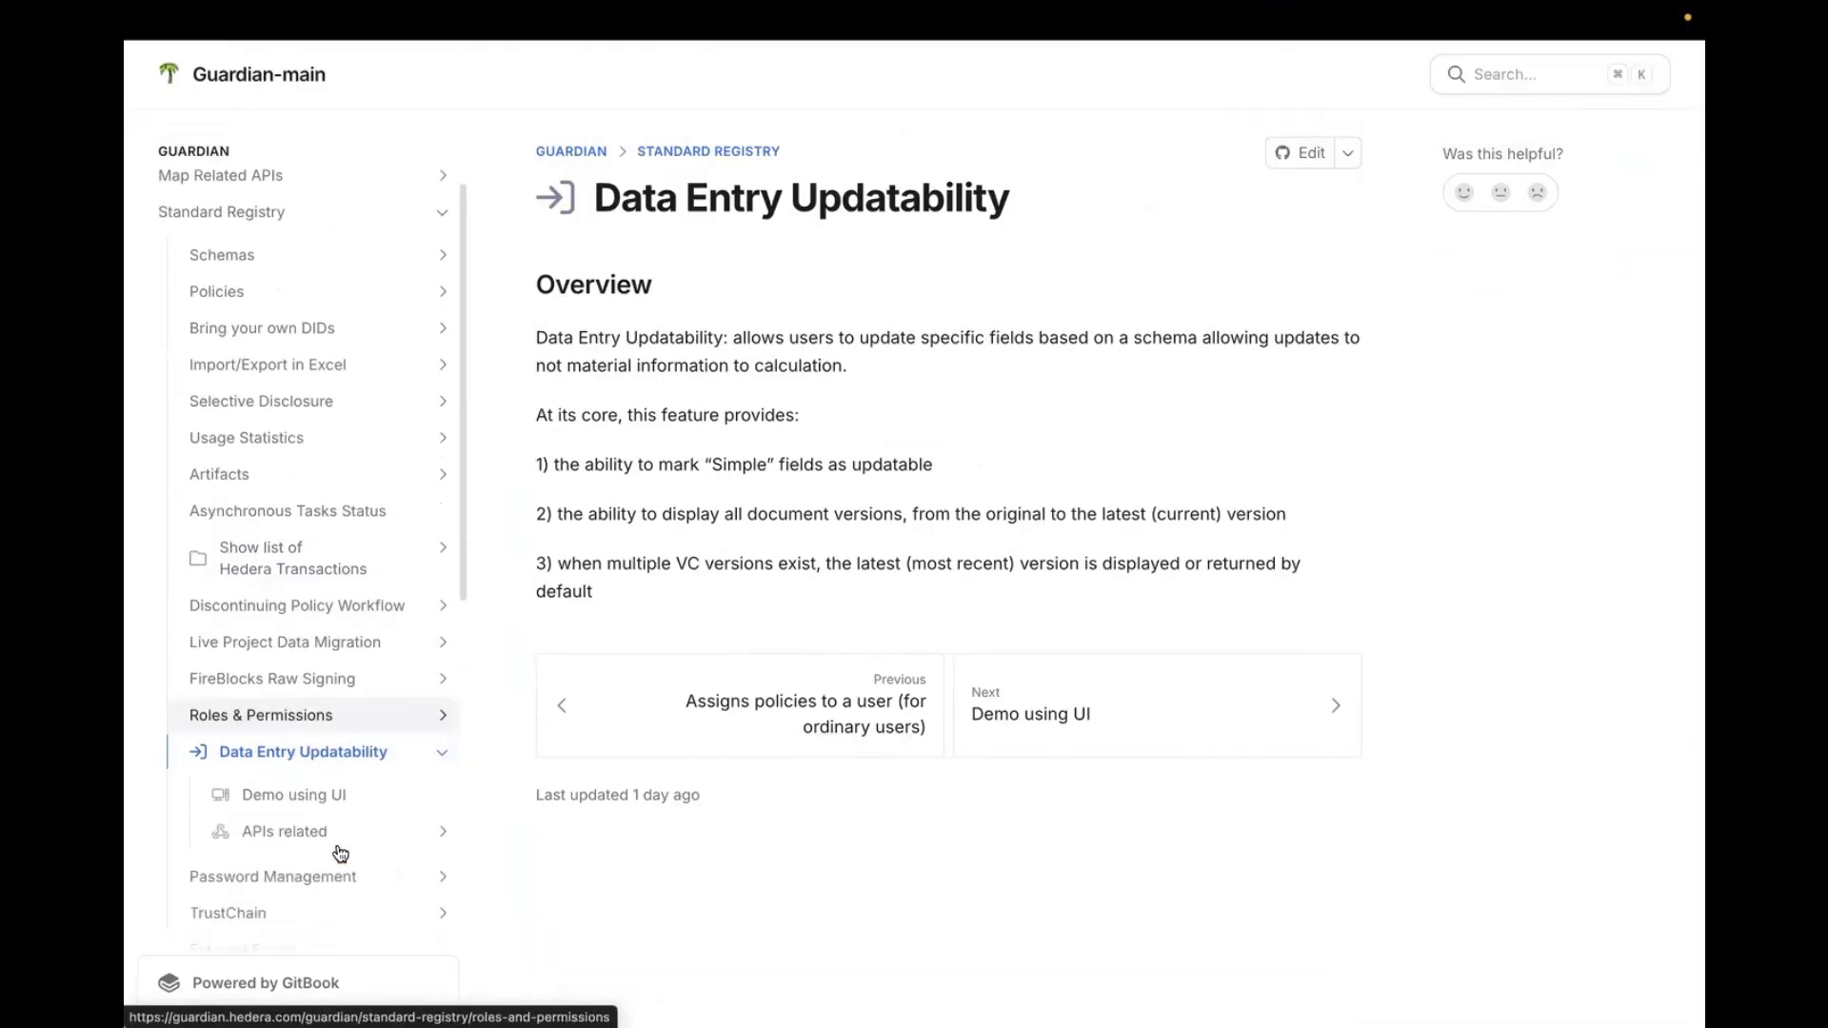
pyautogui.click(318, 765)
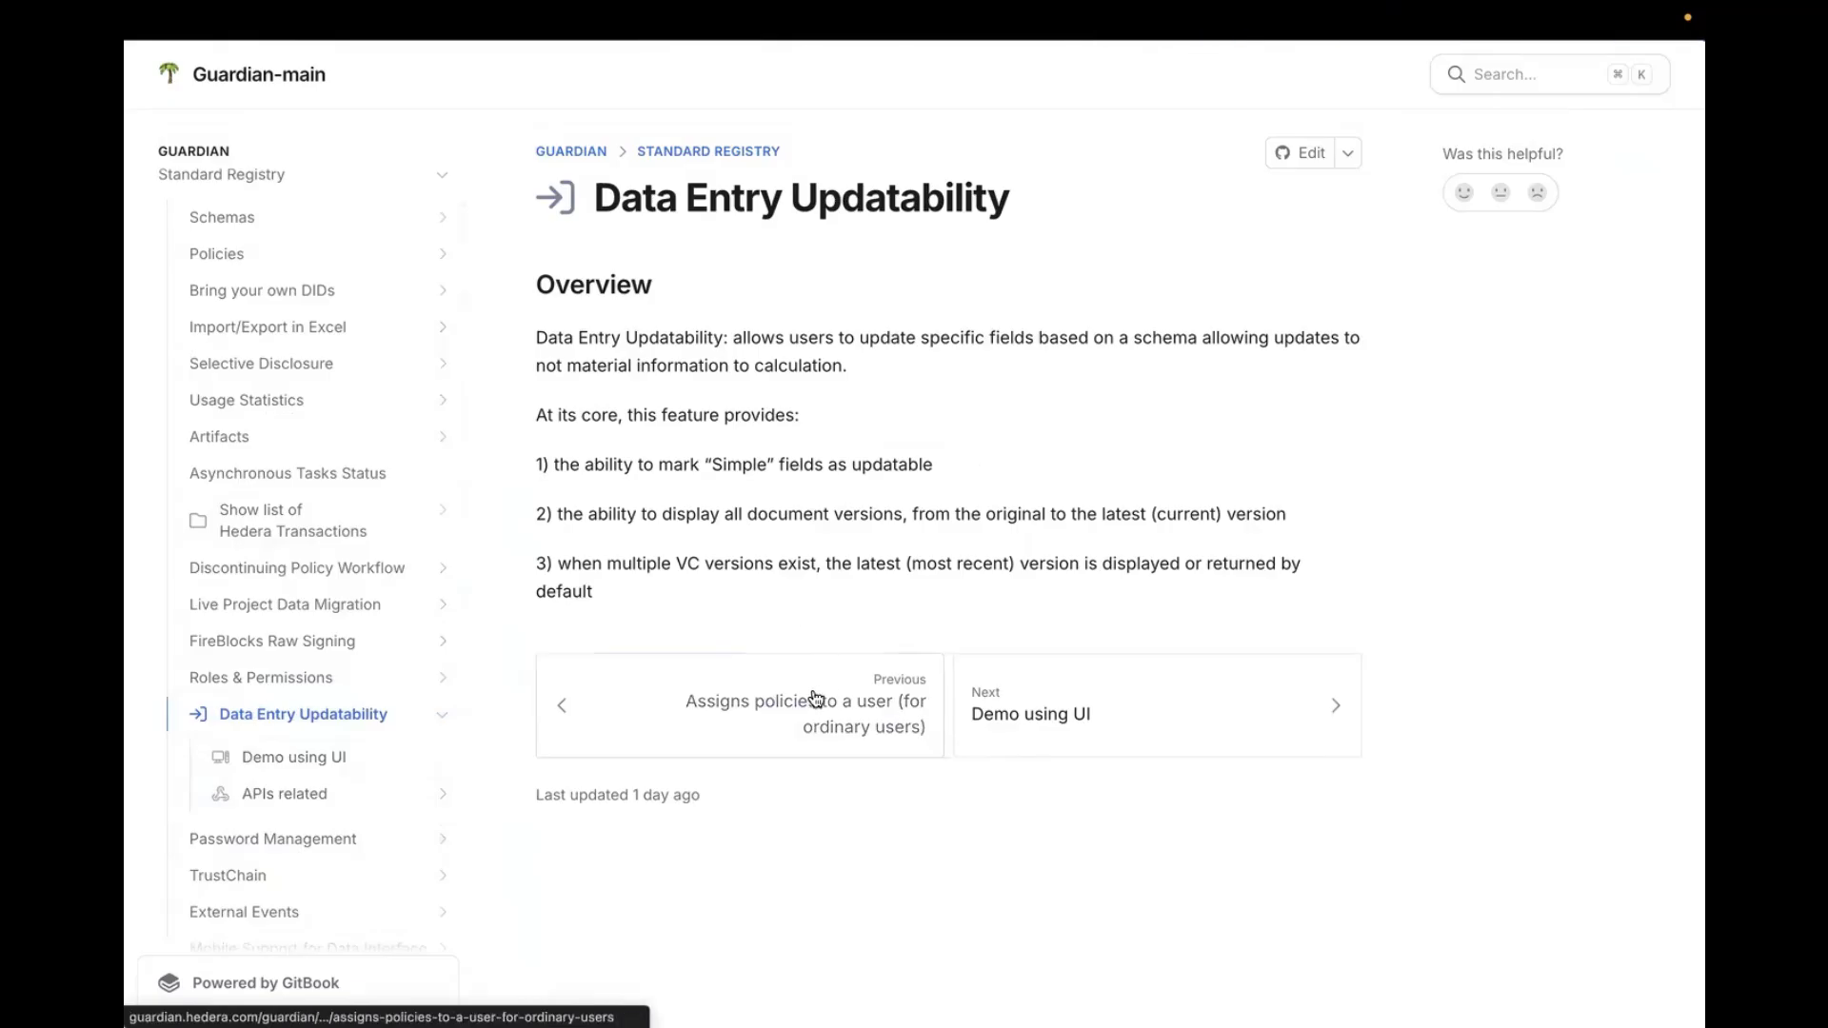
pyautogui.scroll(-6, 924, 726)
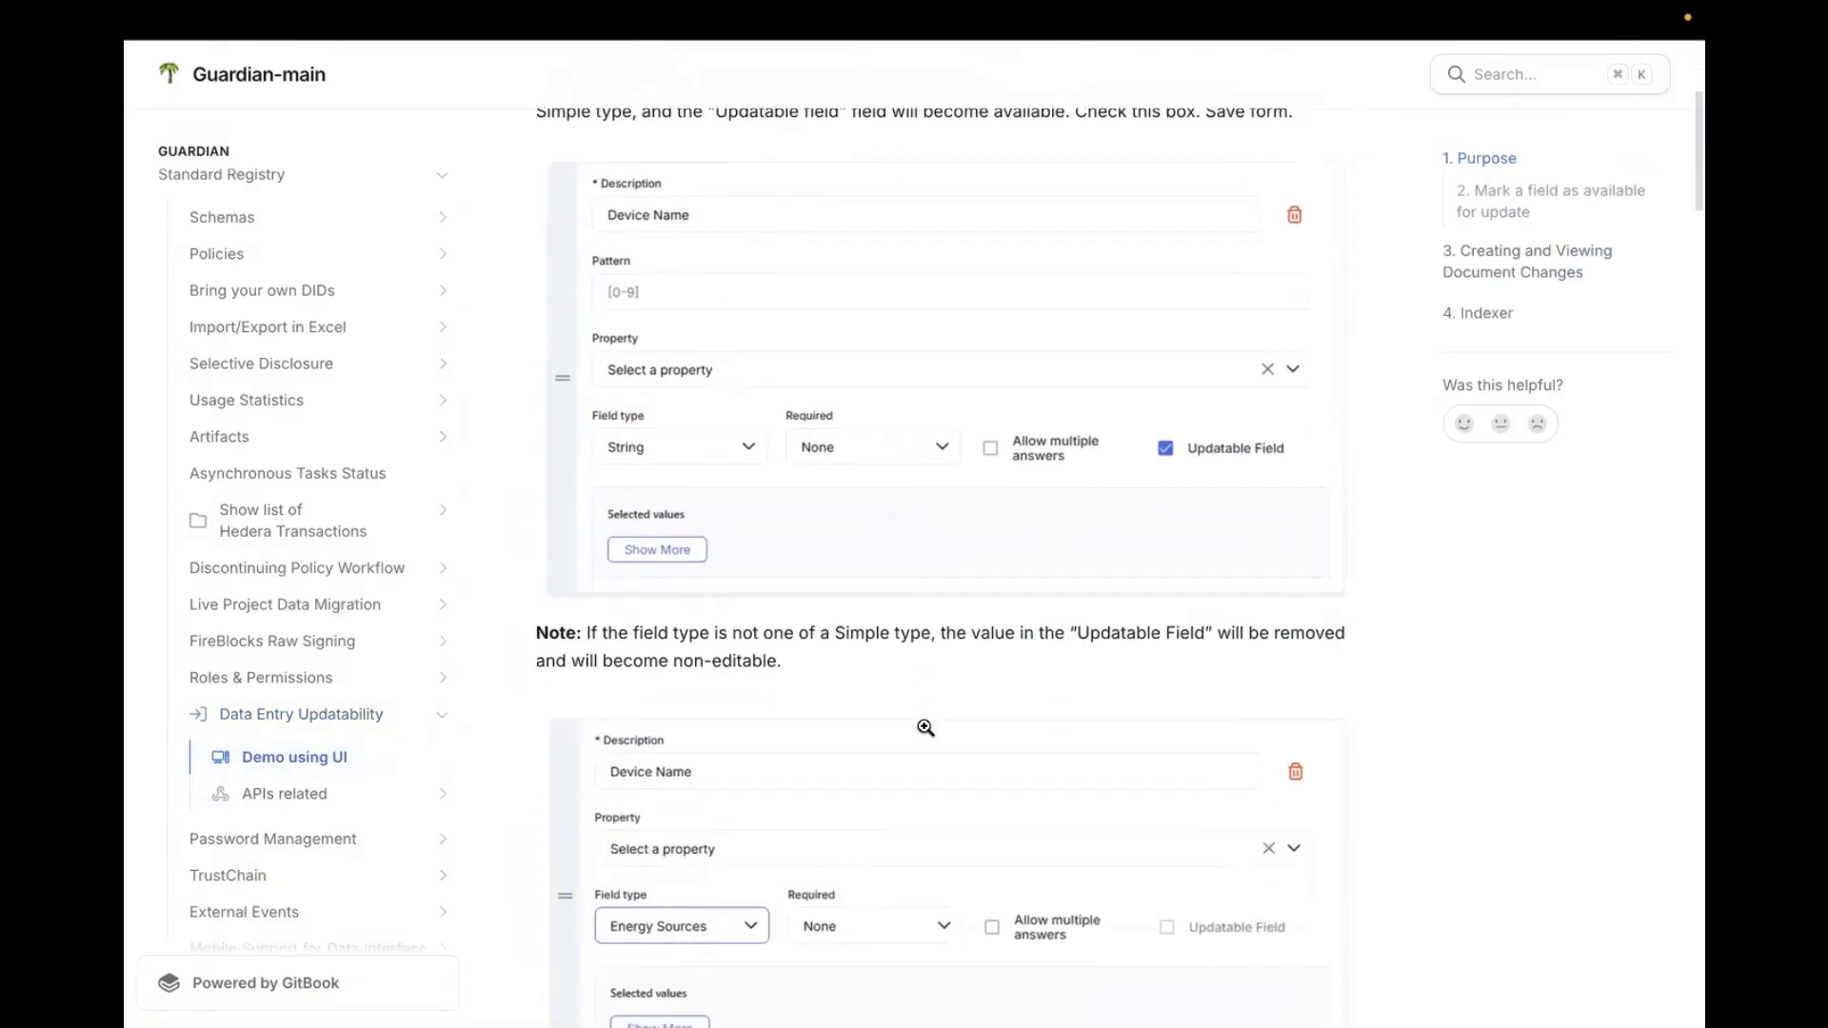
pyautogui.scroll(-10, 926, 727)
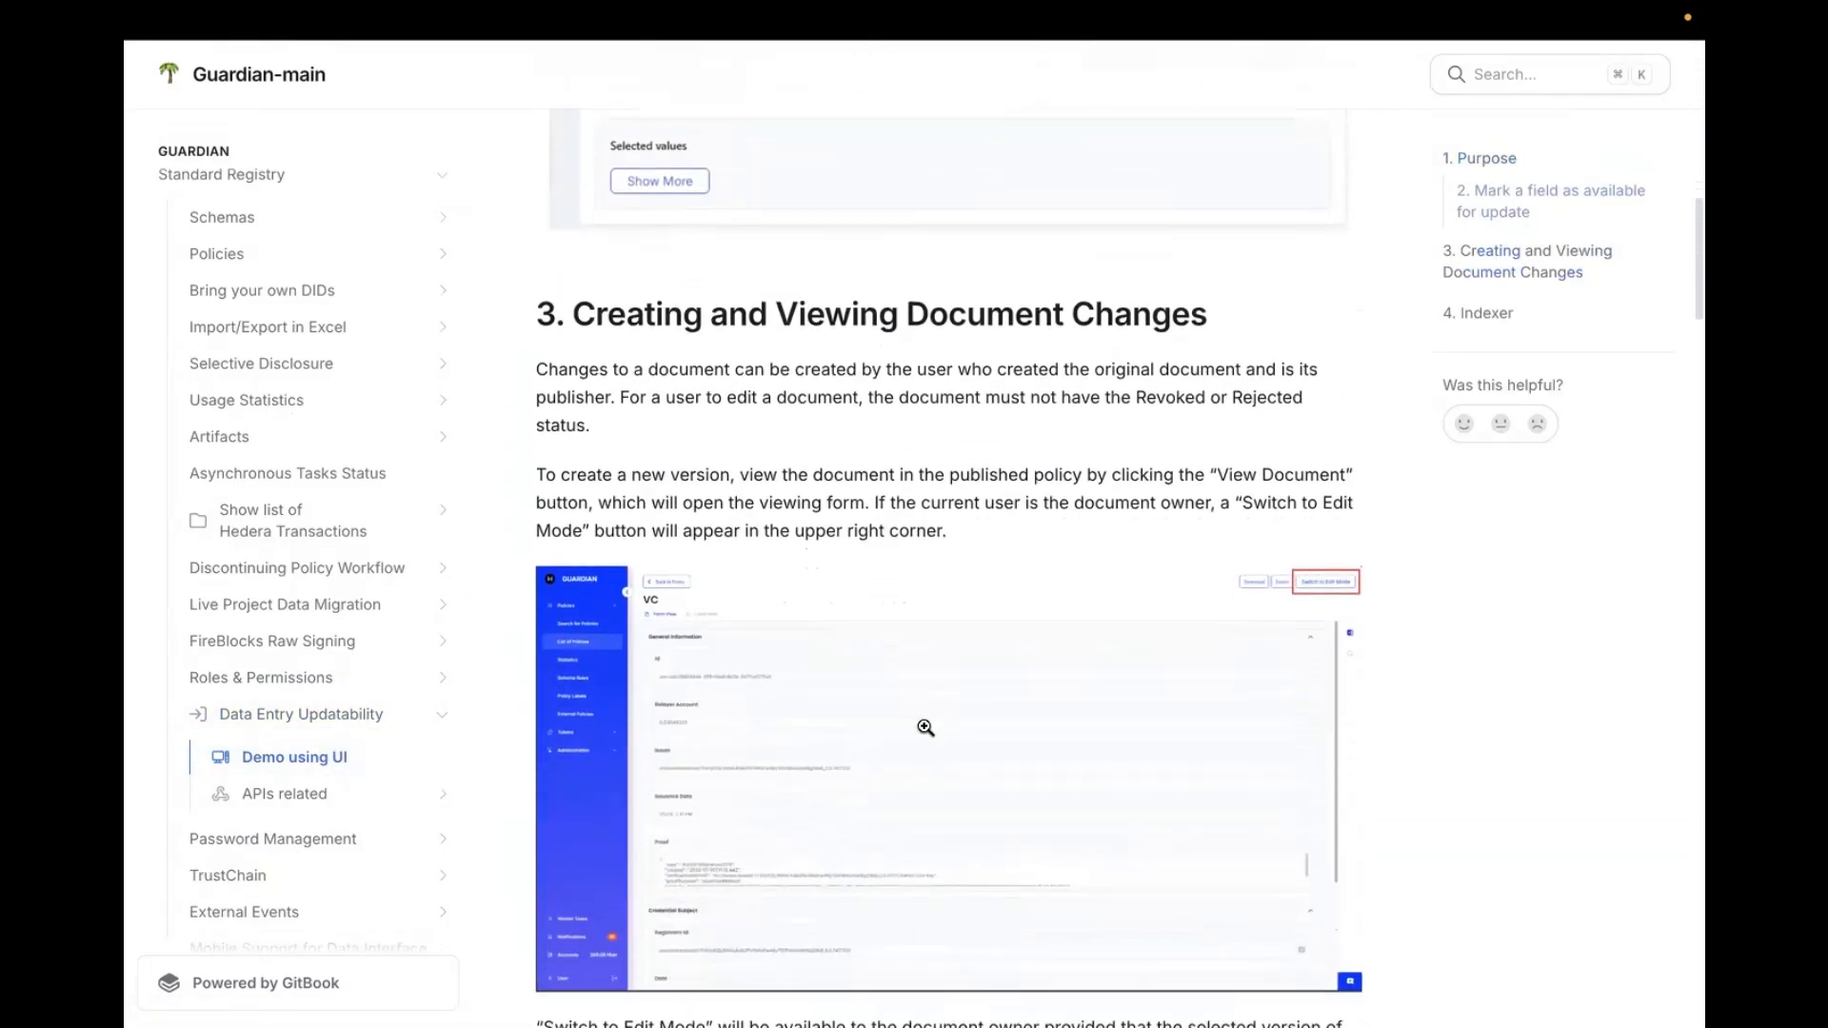
# Review the related API pages Create new version vc document and Get all version VC documents
pyautogui.click(355, 793)
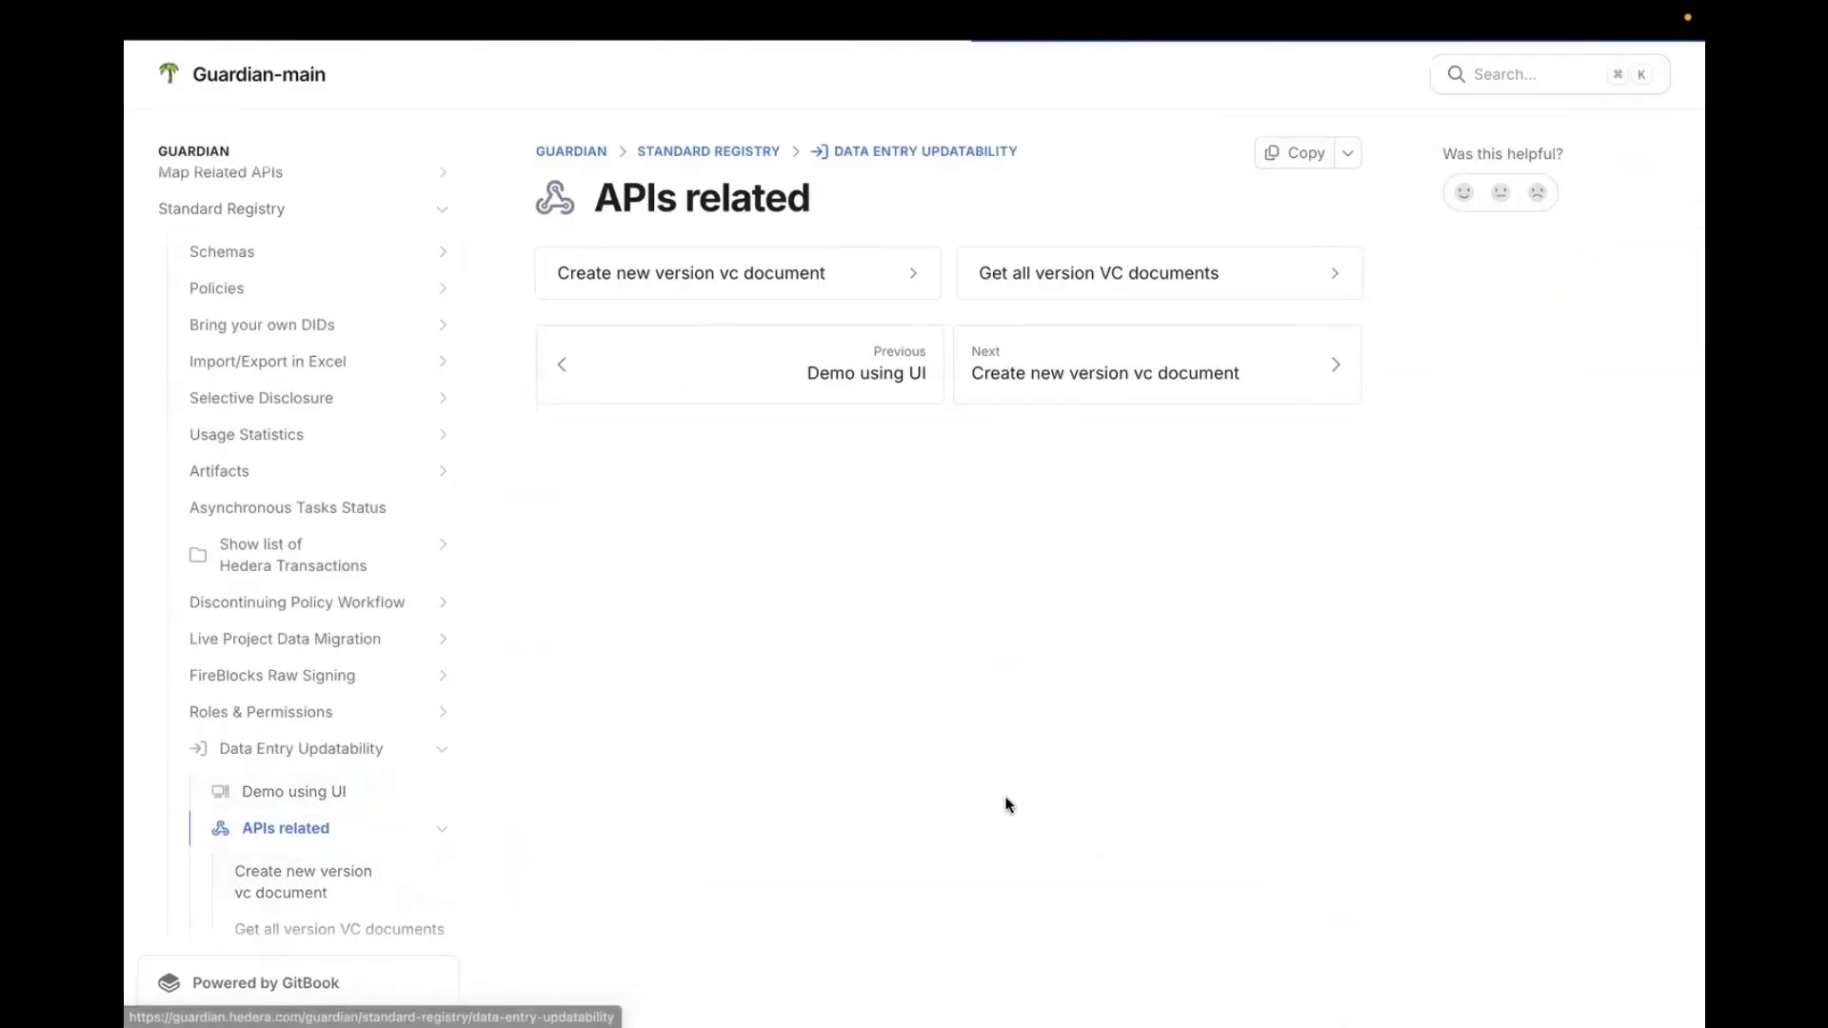
pyautogui.click(347, 871)
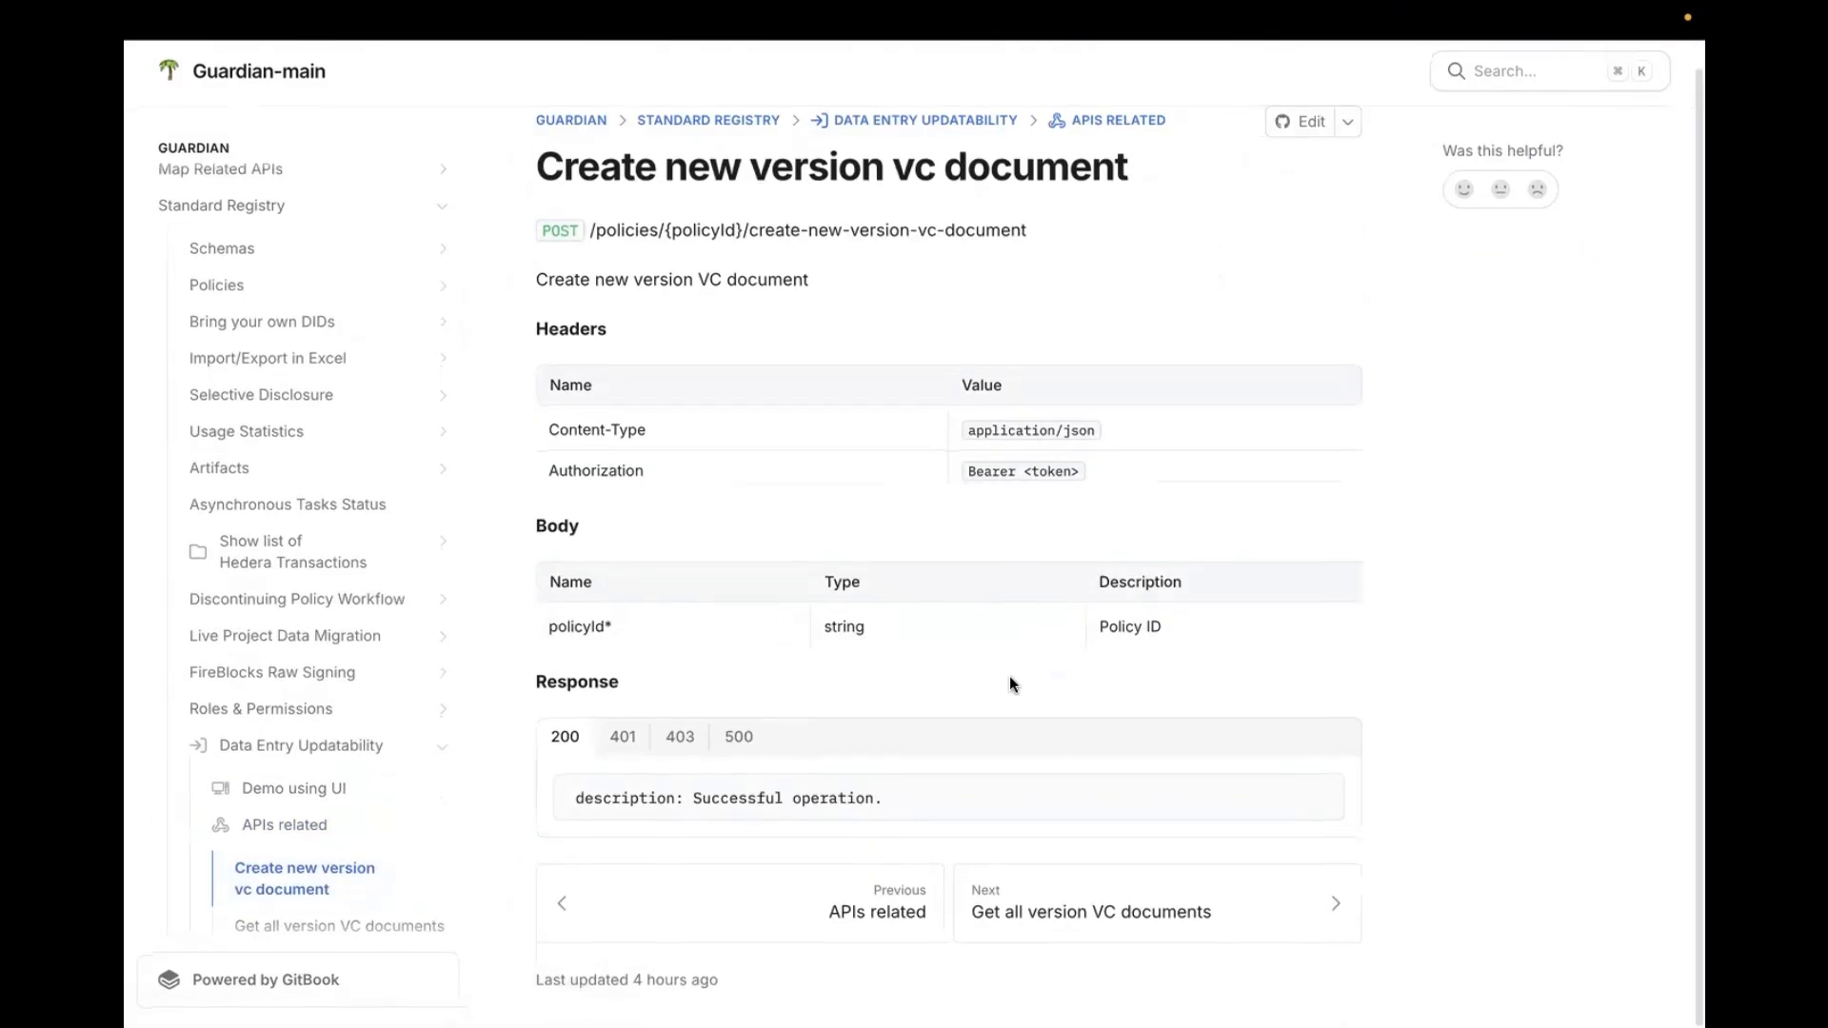
pyautogui.scroll(-2, 381, 846)
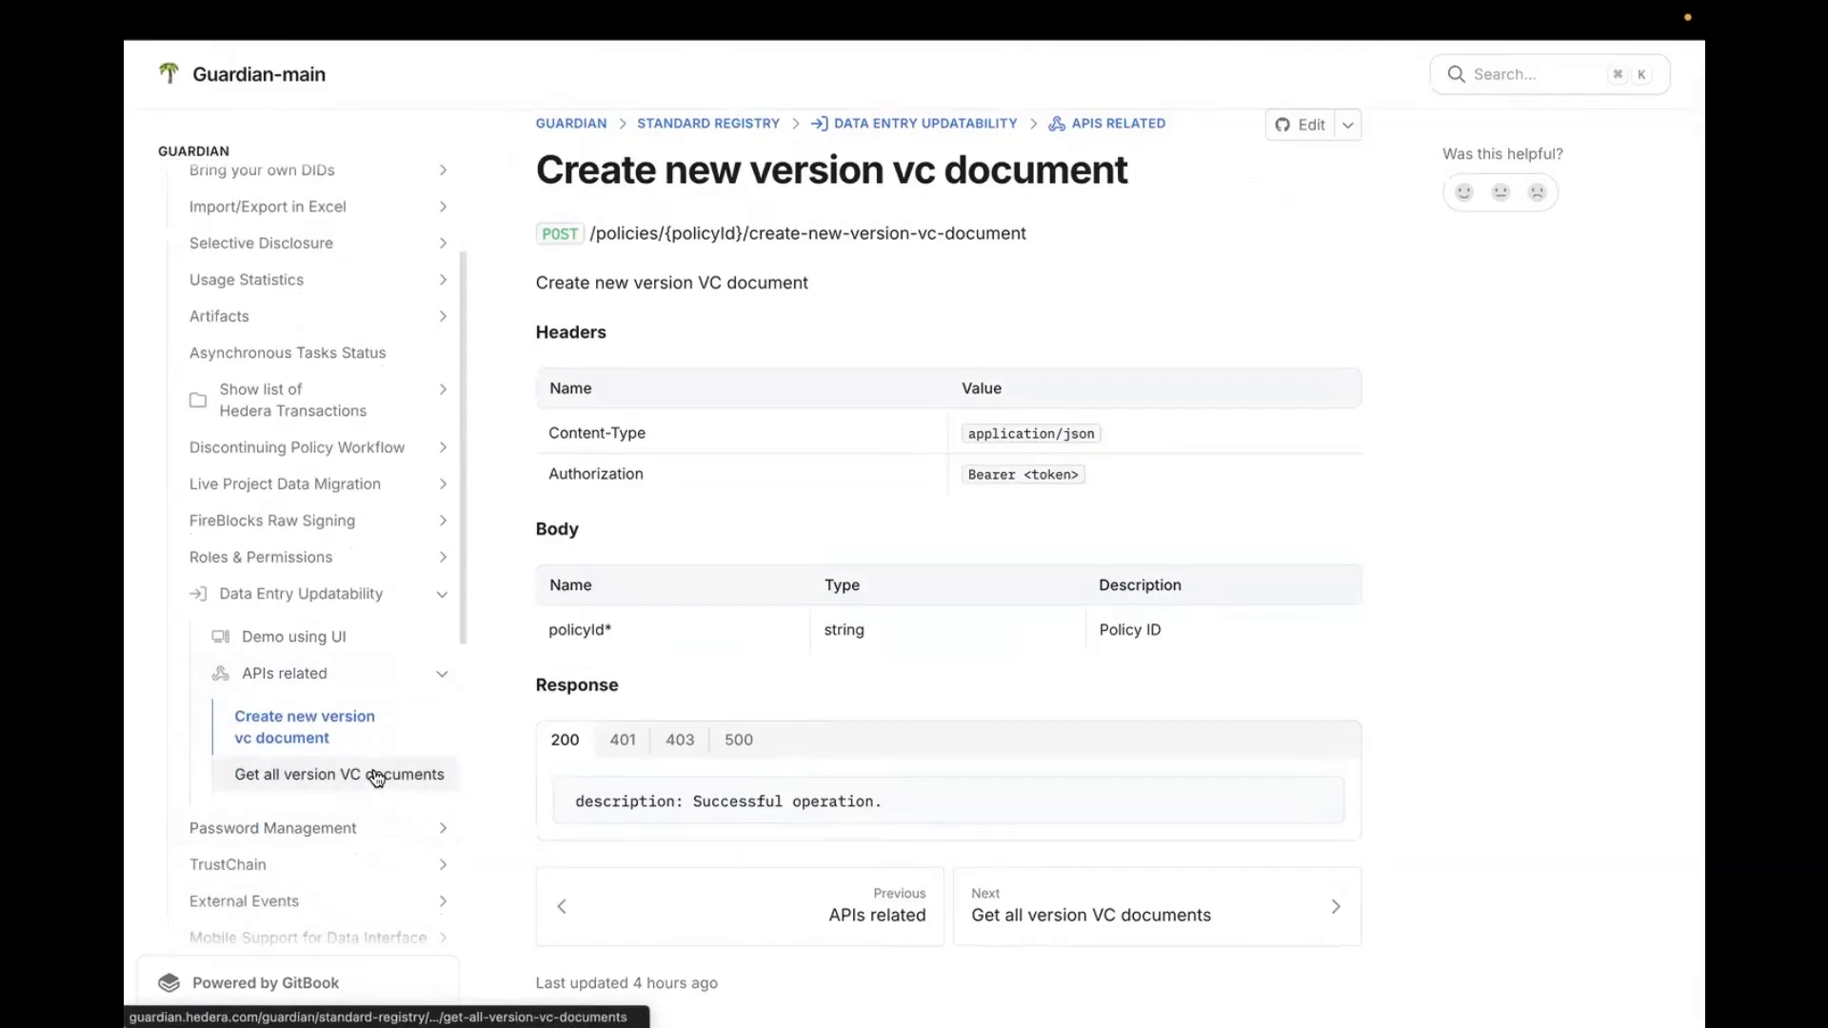
pyautogui.click(376, 774)
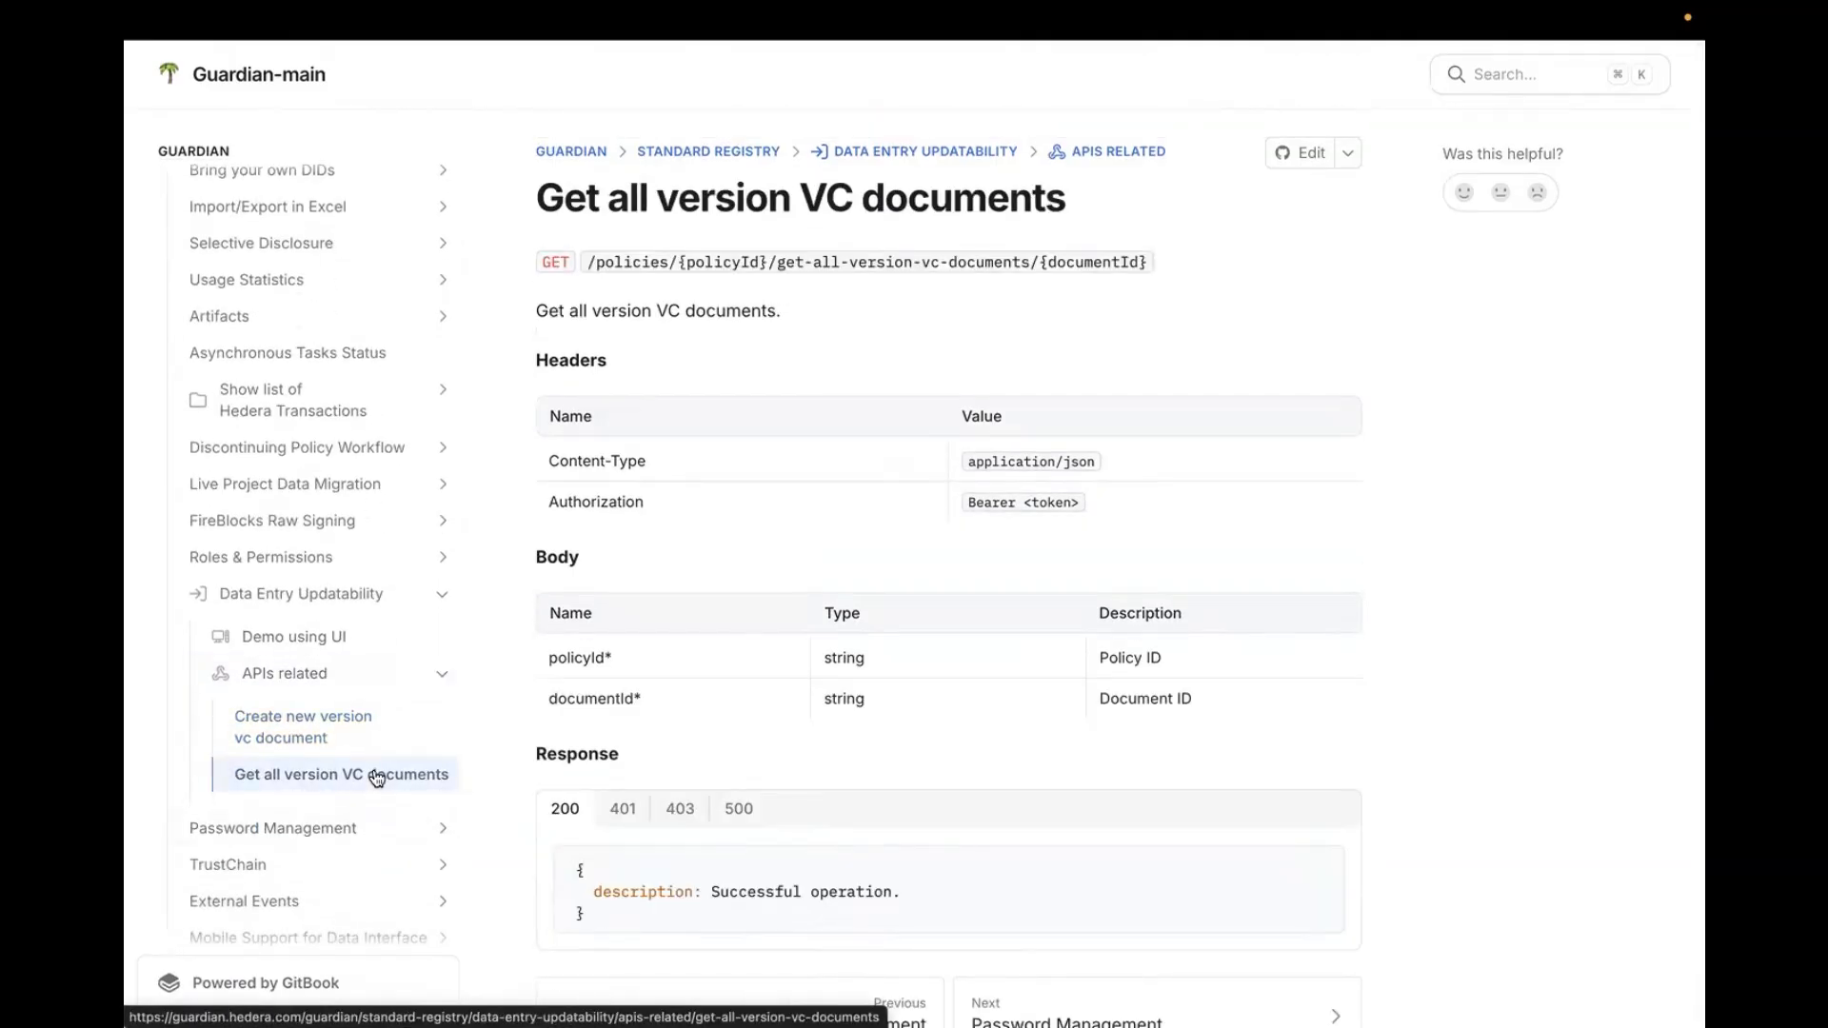